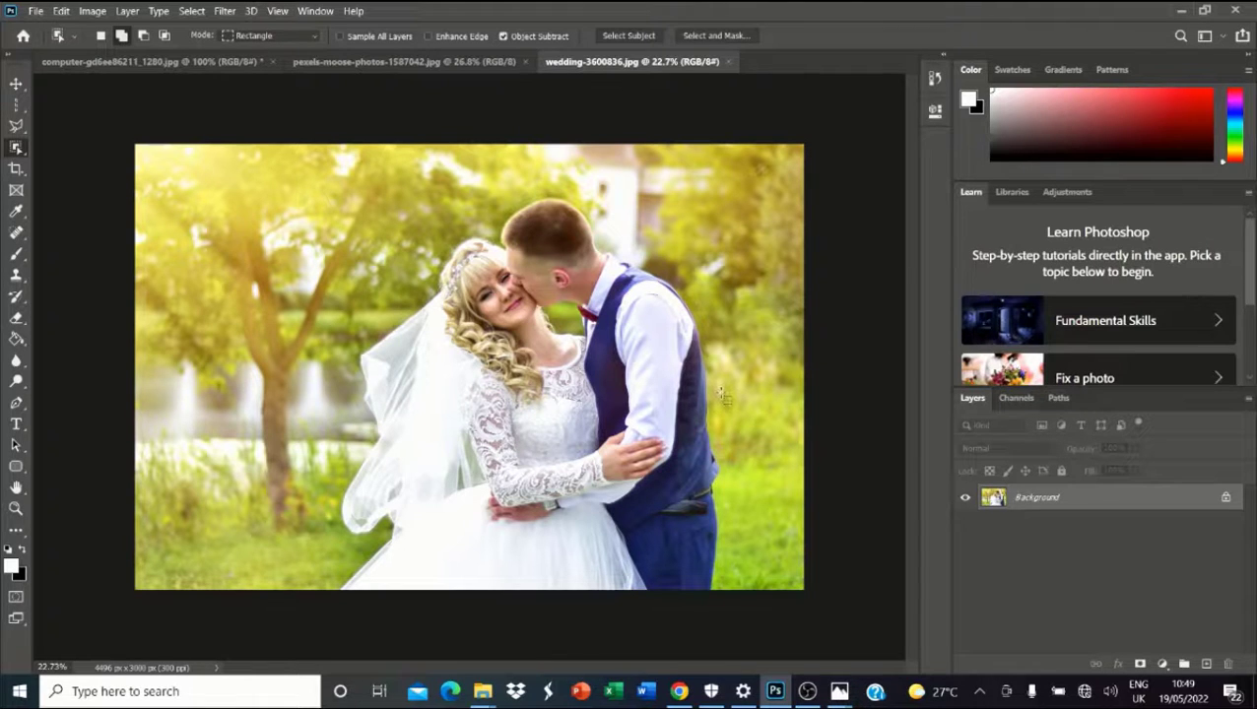
Look through the three open documents, finishing on the couple photo pexels-moose-photos-1587042.jpg.
left_click(416, 65)
scroll(662, 367, "down", 5)
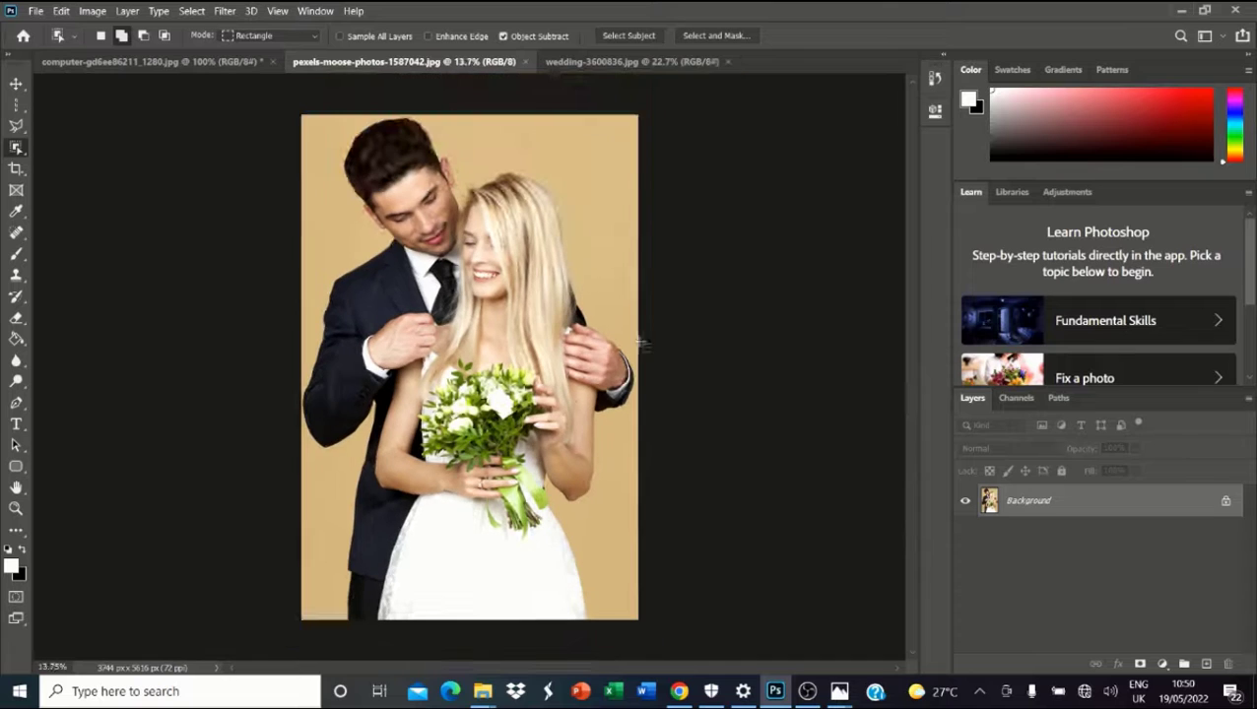
left_click(197, 63)
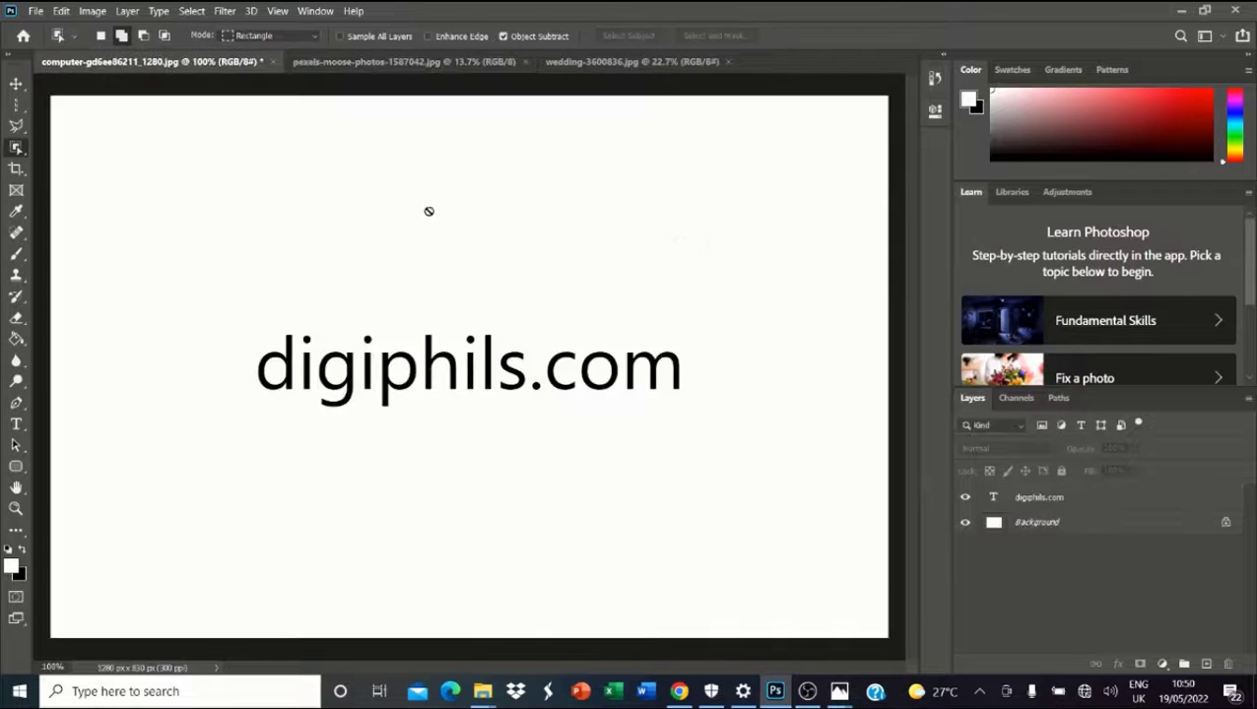
scroll(547, 276, "down", 2)
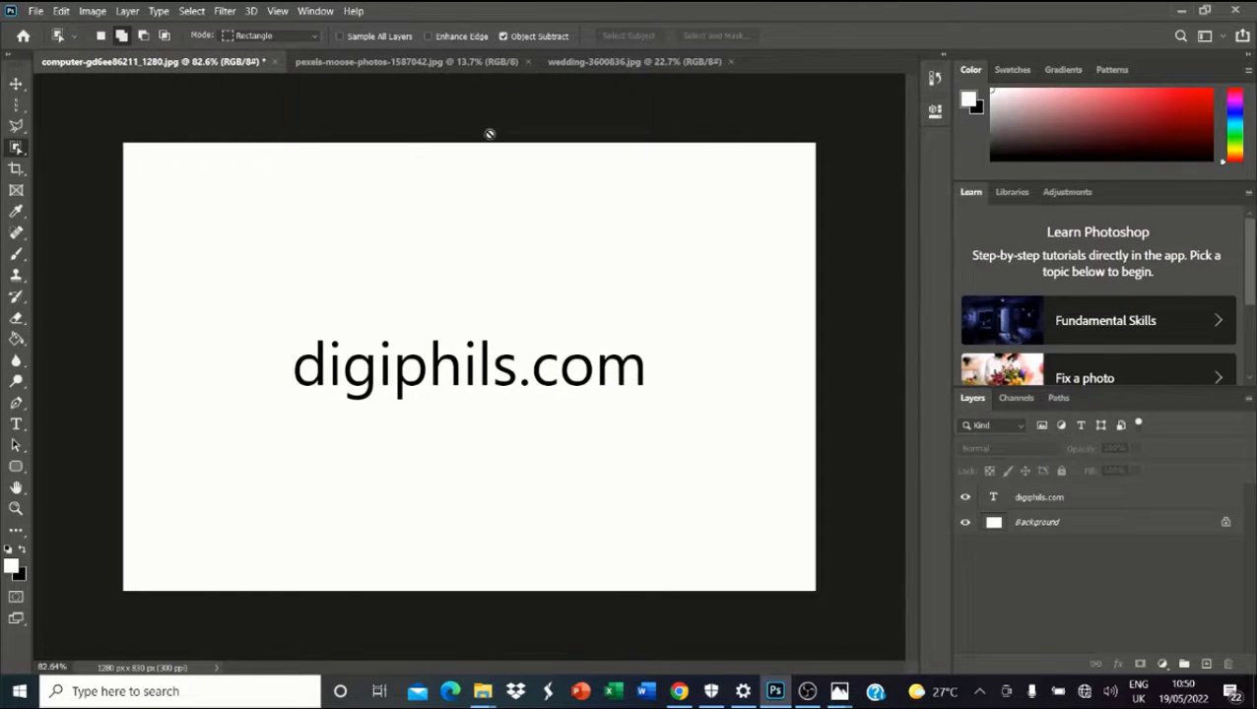
left_click(596, 62)
left_click(358, 59)
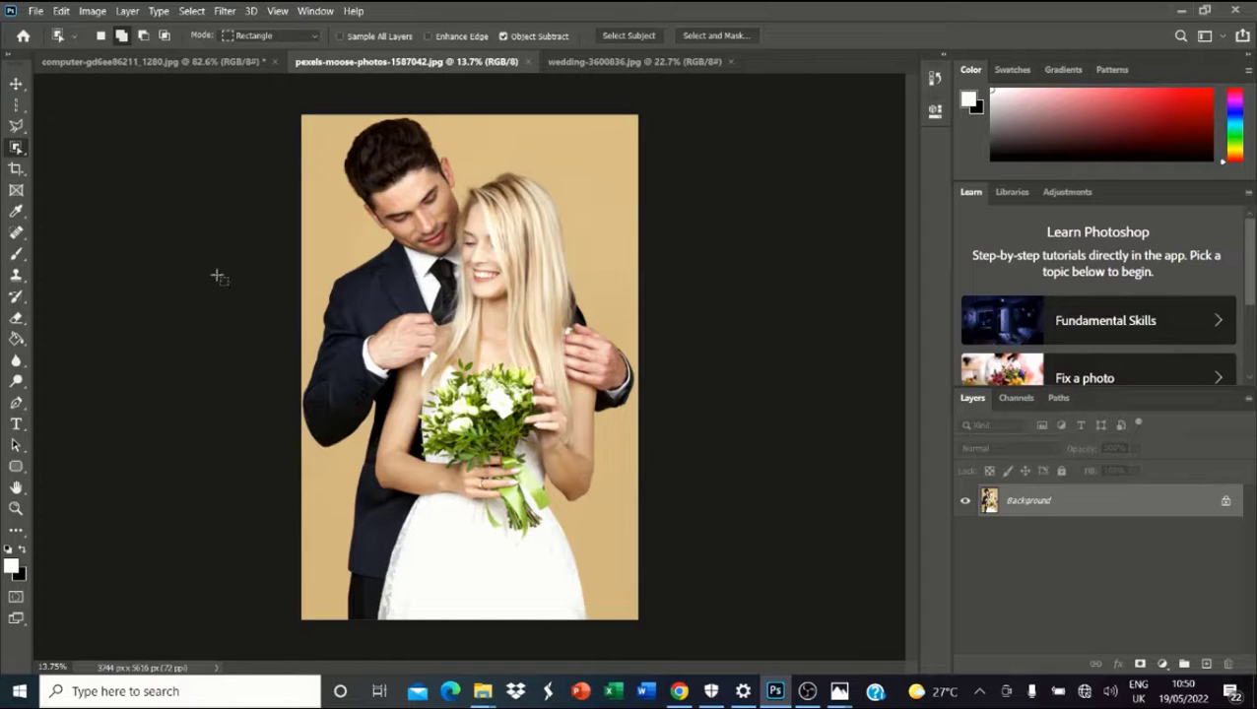
Make three duplicates of the Background layer in the couple photo.
right_click(1050, 512)
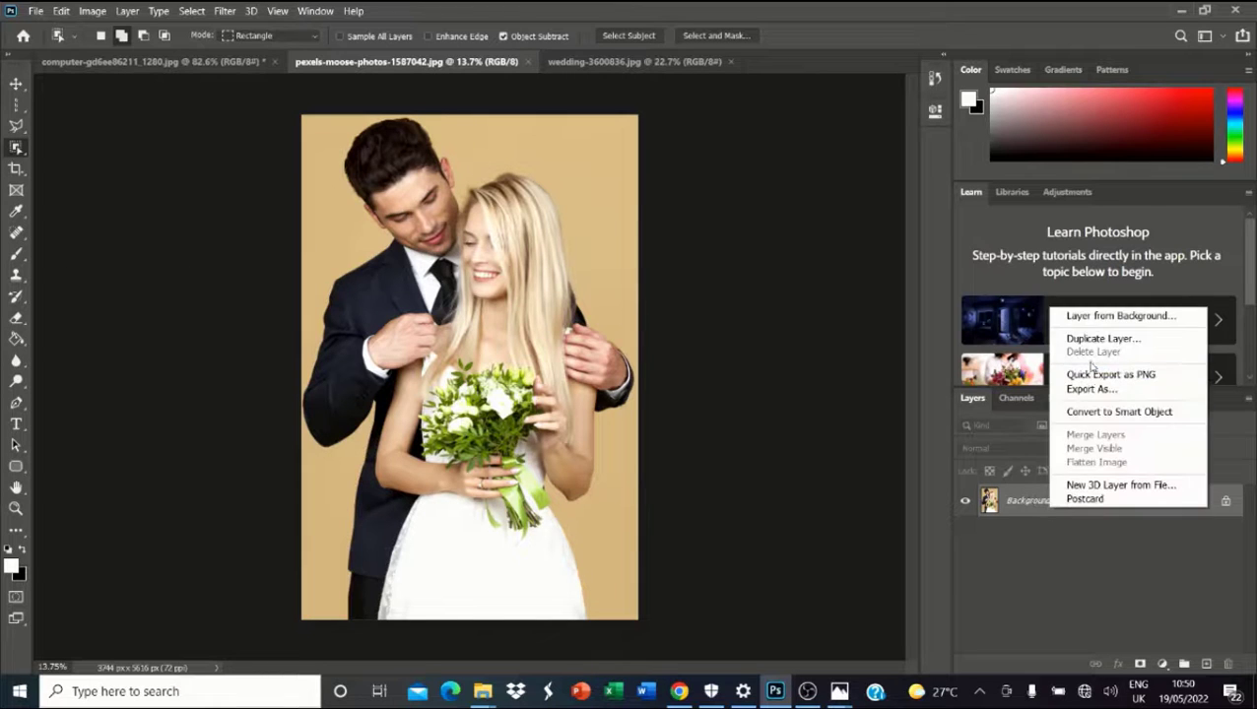
left_click(1092, 342)
left_click(765, 186)
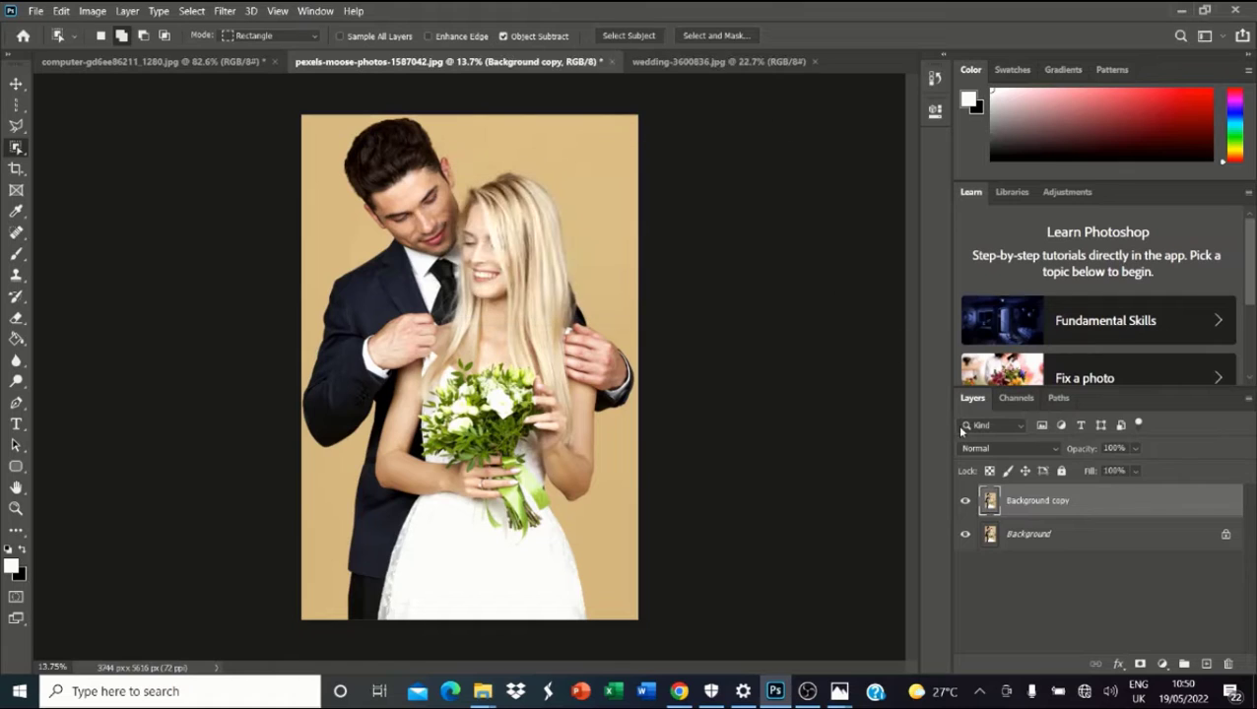
key("ctrl+j")
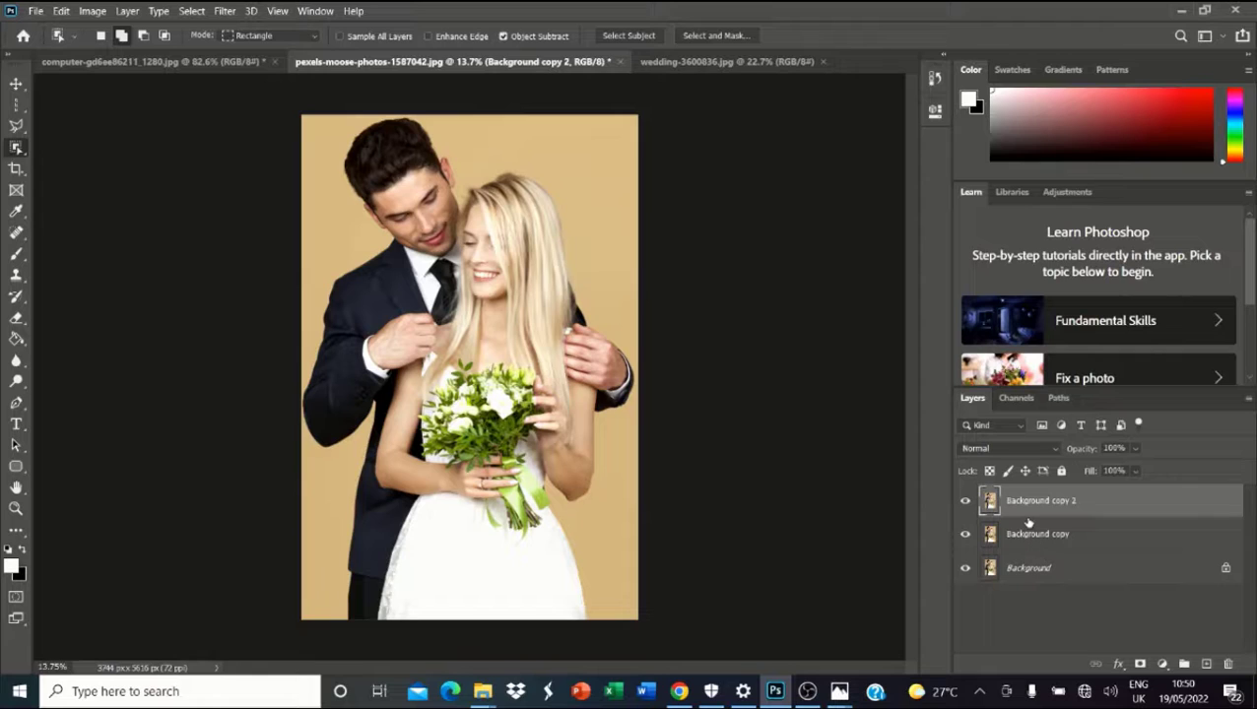
key("ctrl+j")
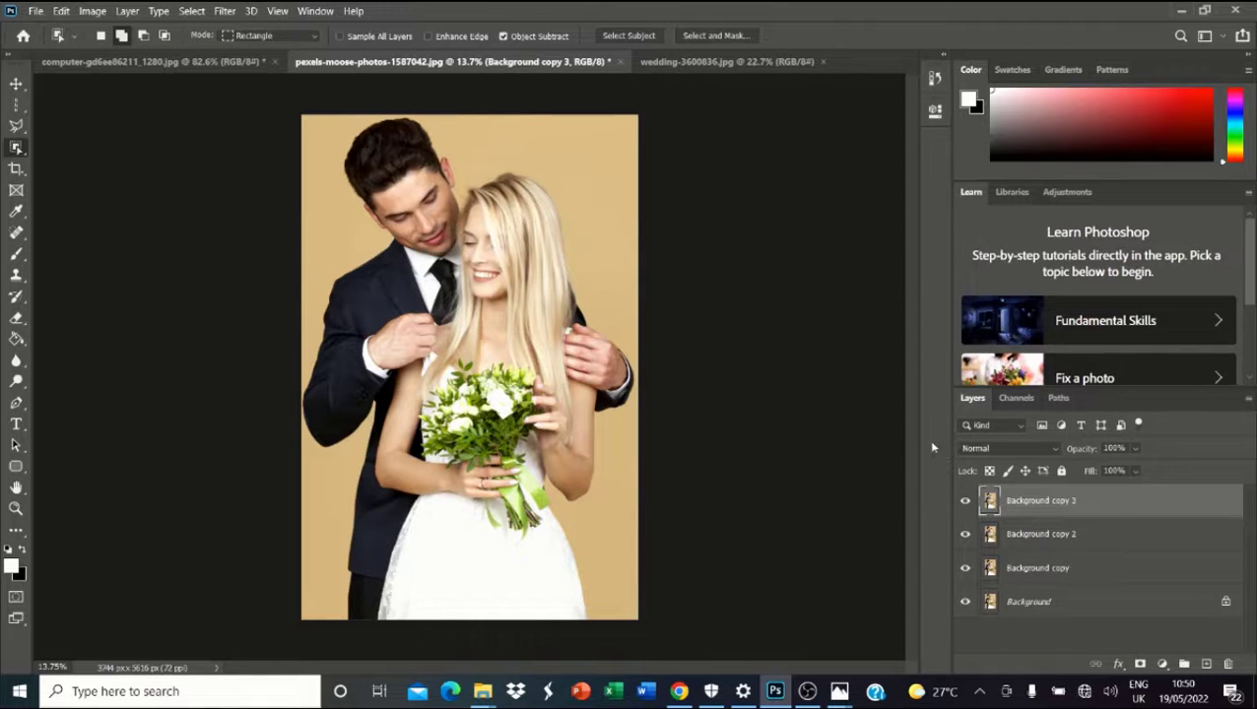
Rename the topmost layer copy "Object Selection Tool".
right_click(19, 150)
left_click(61, 150)
double_click(1043, 502)
type("Object Selection Tool")
key("Return")
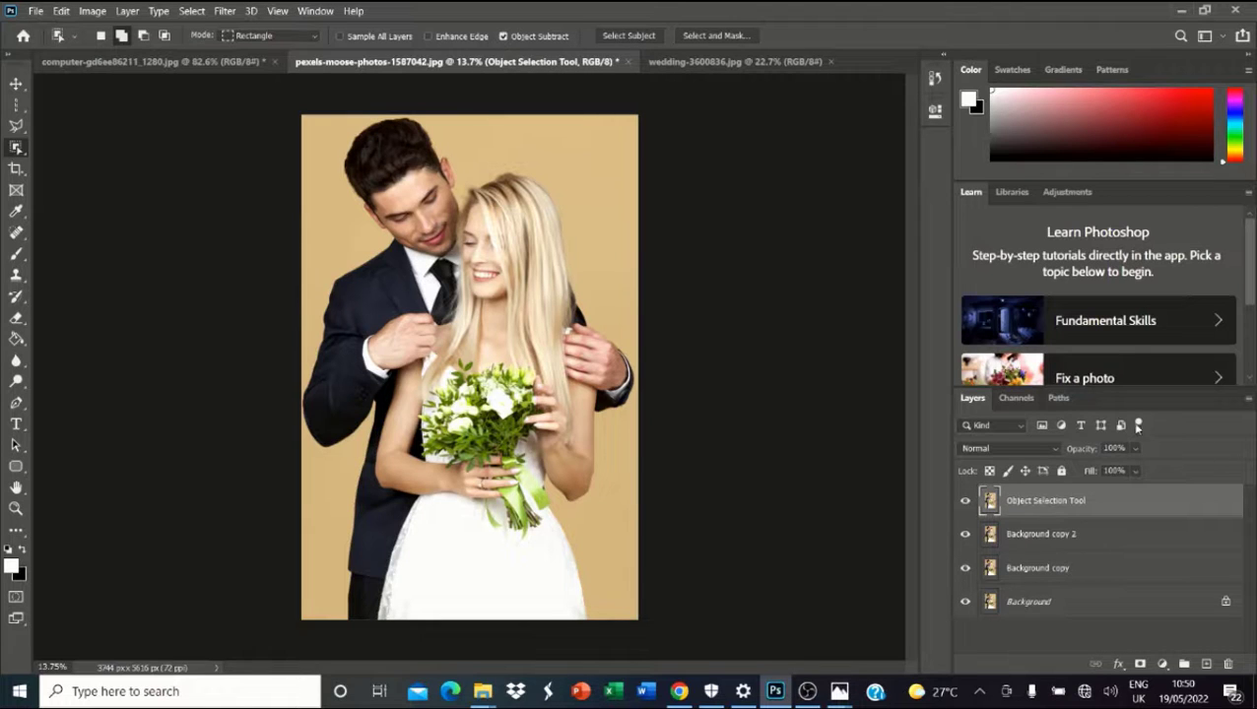
Select the couple with the Object Selection Tool in Rectangle mode, framing the whole photo.
right_click(16, 148)
left_click(44, 153)
left_click(270, 38)
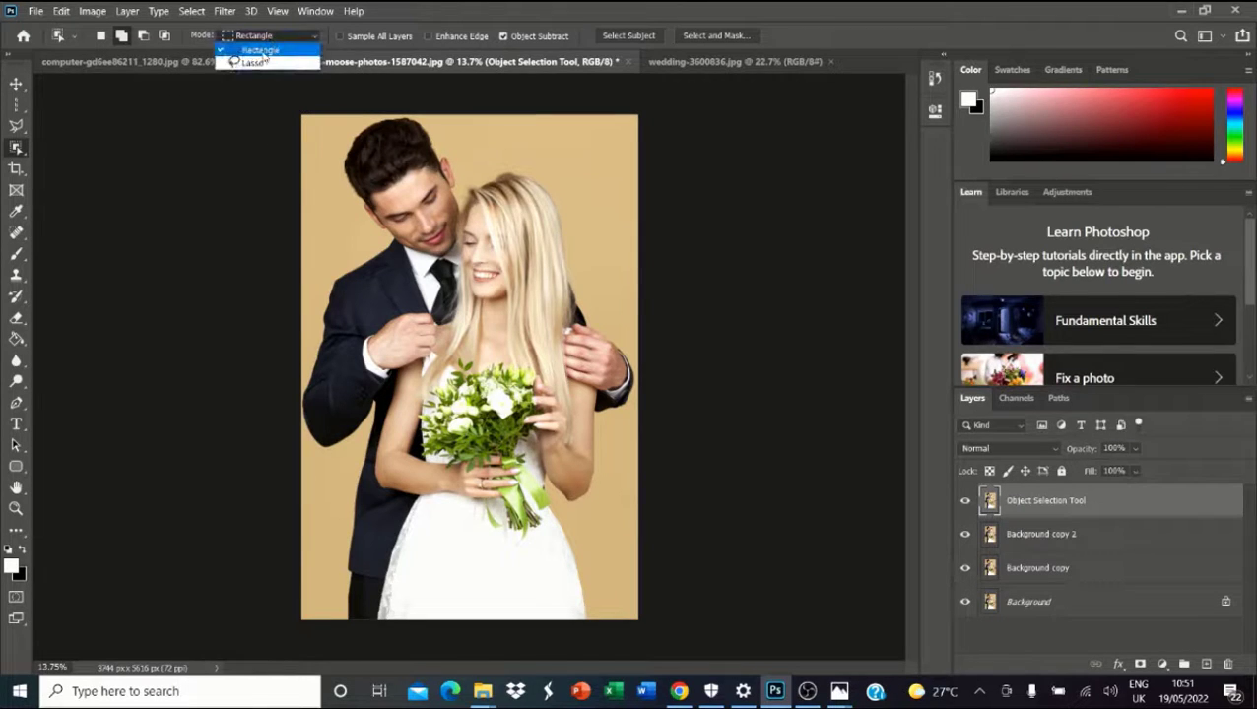
left_click(262, 51)
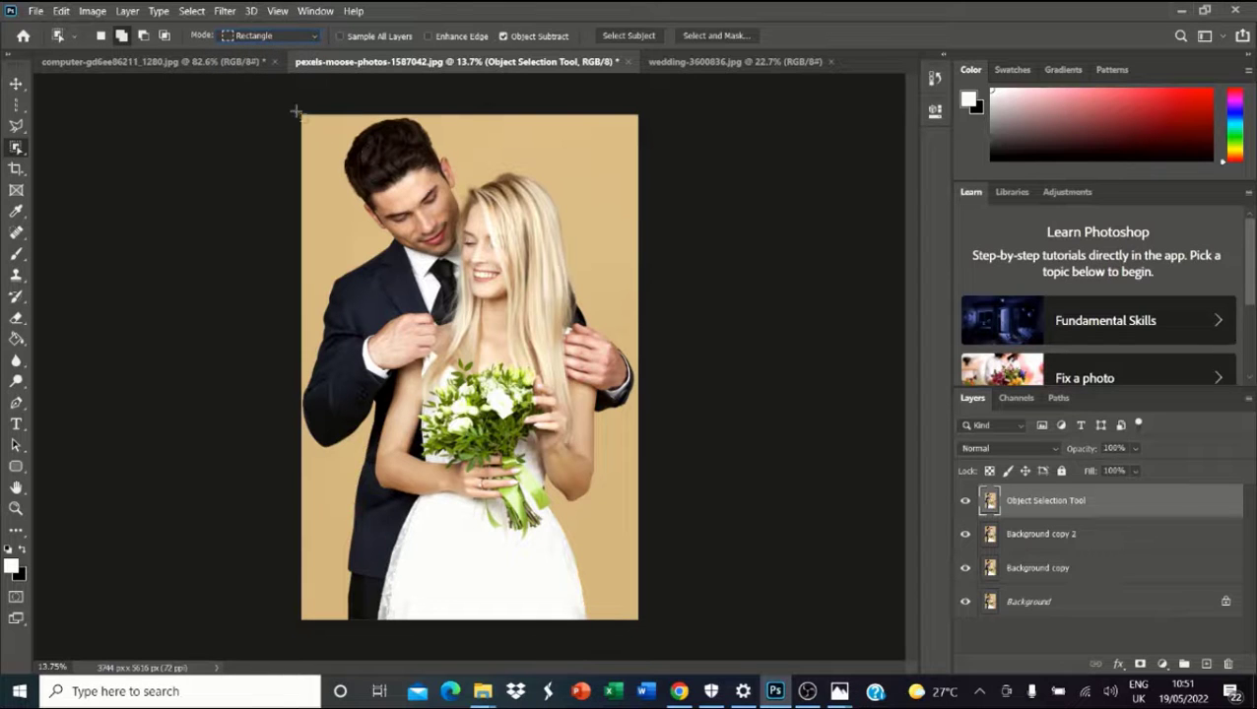
left_click_drag(295, 112, 840, 708)
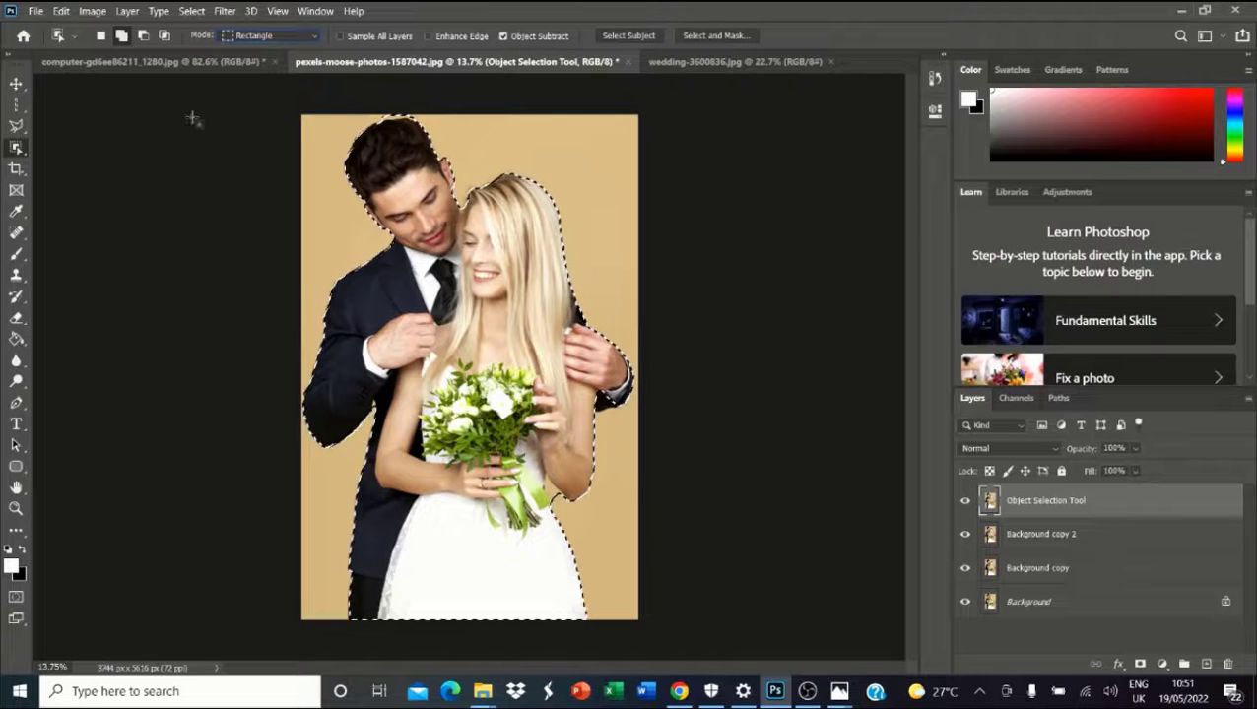
Inspect the selection outline closely around both heads and above the man's hair.
key("v")
scroll(471, 204, "up", 5)
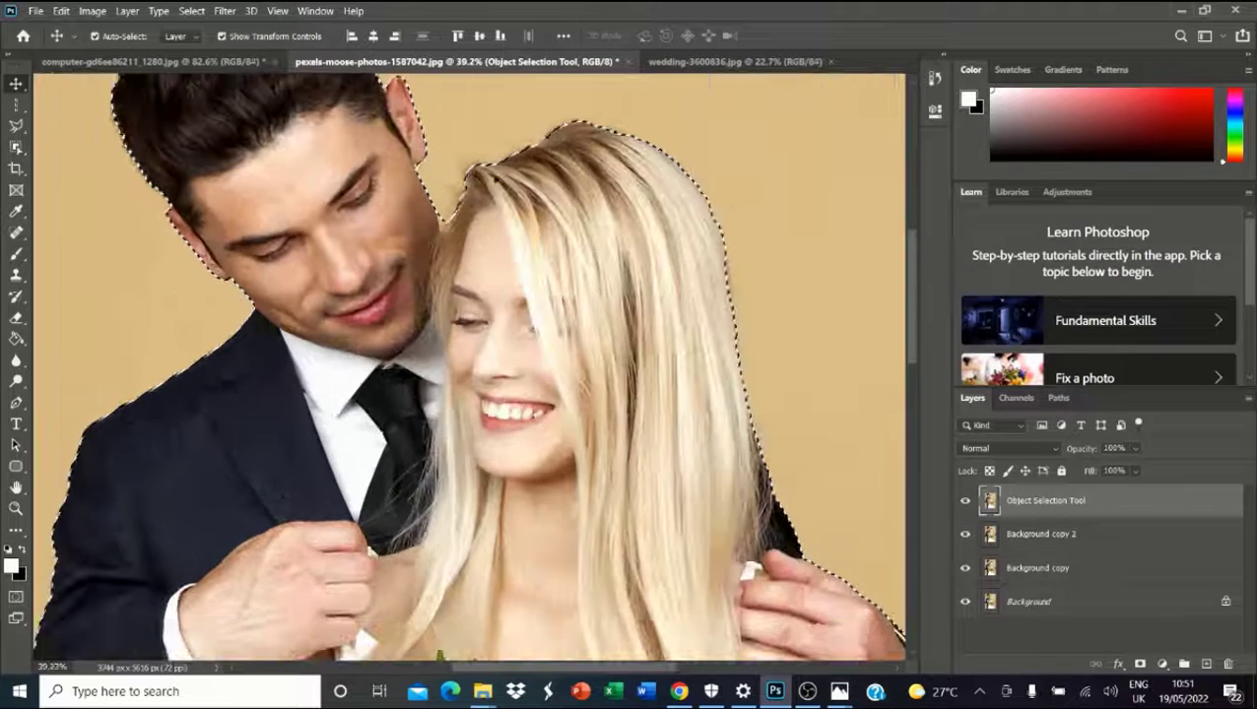
scroll(483, 202, "up", 3)
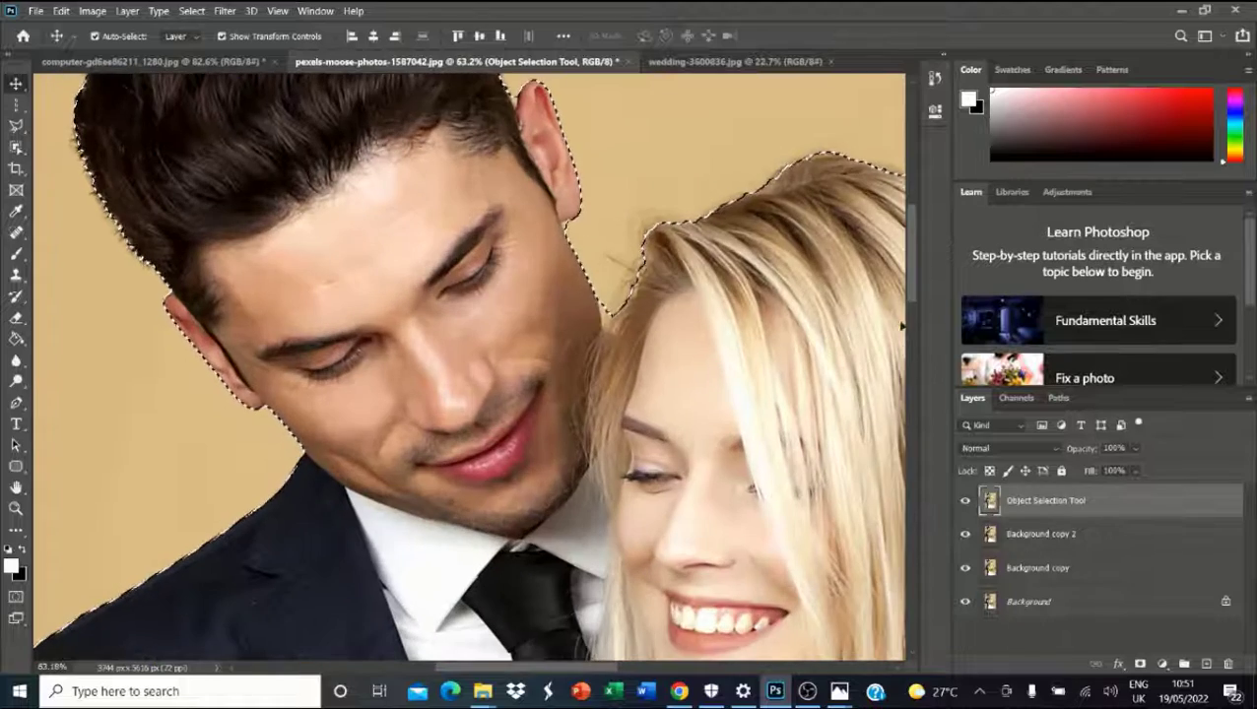
scroll(906, 238, "up", 4)
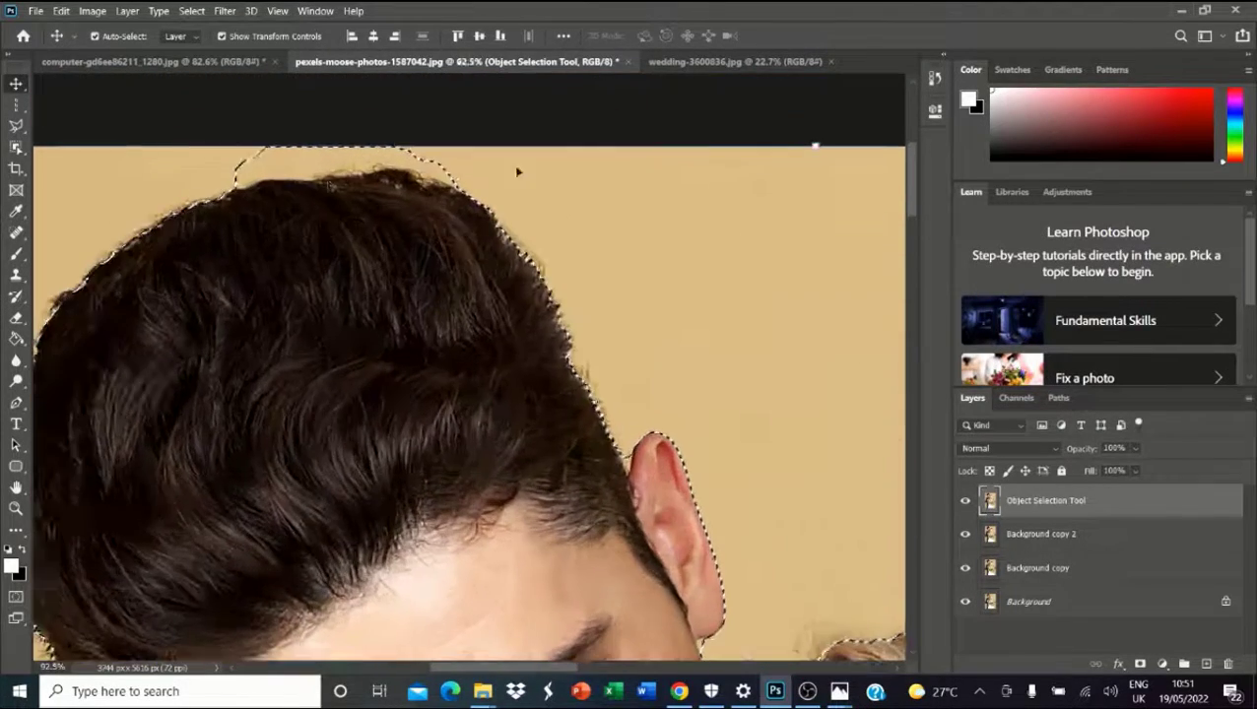
scroll(518, 173, "down", 4)
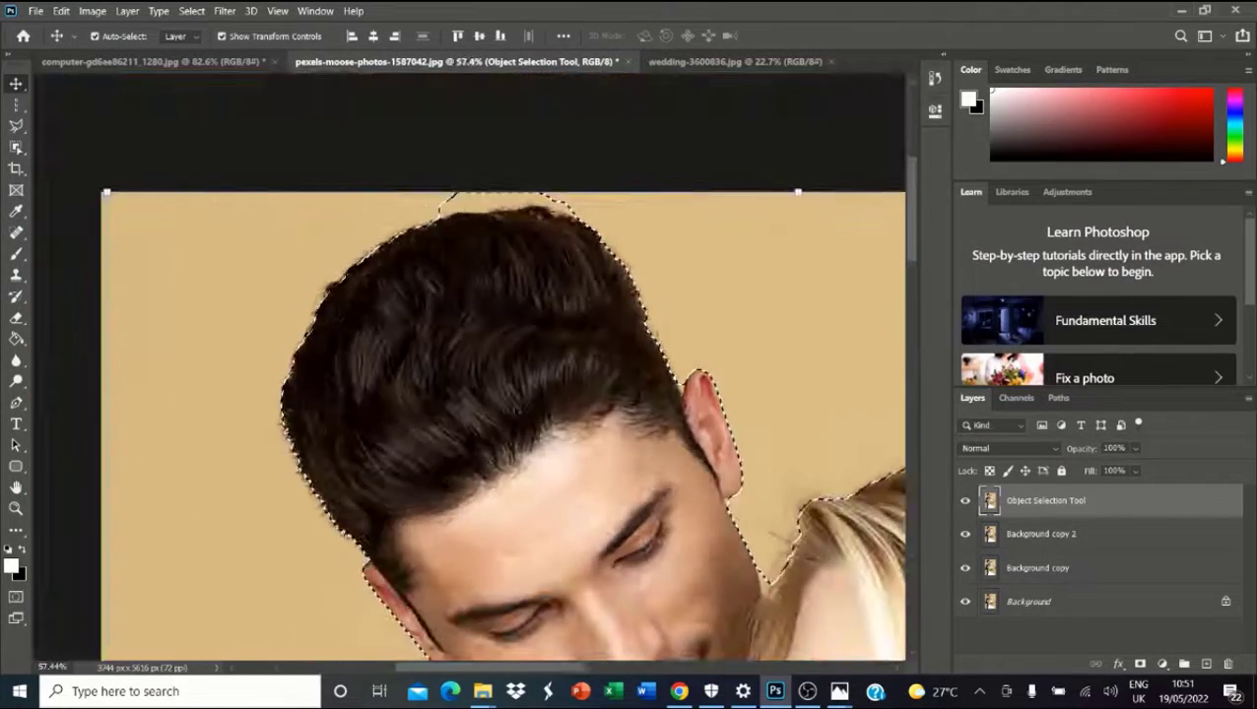
scroll(702, 272, "up", 4)
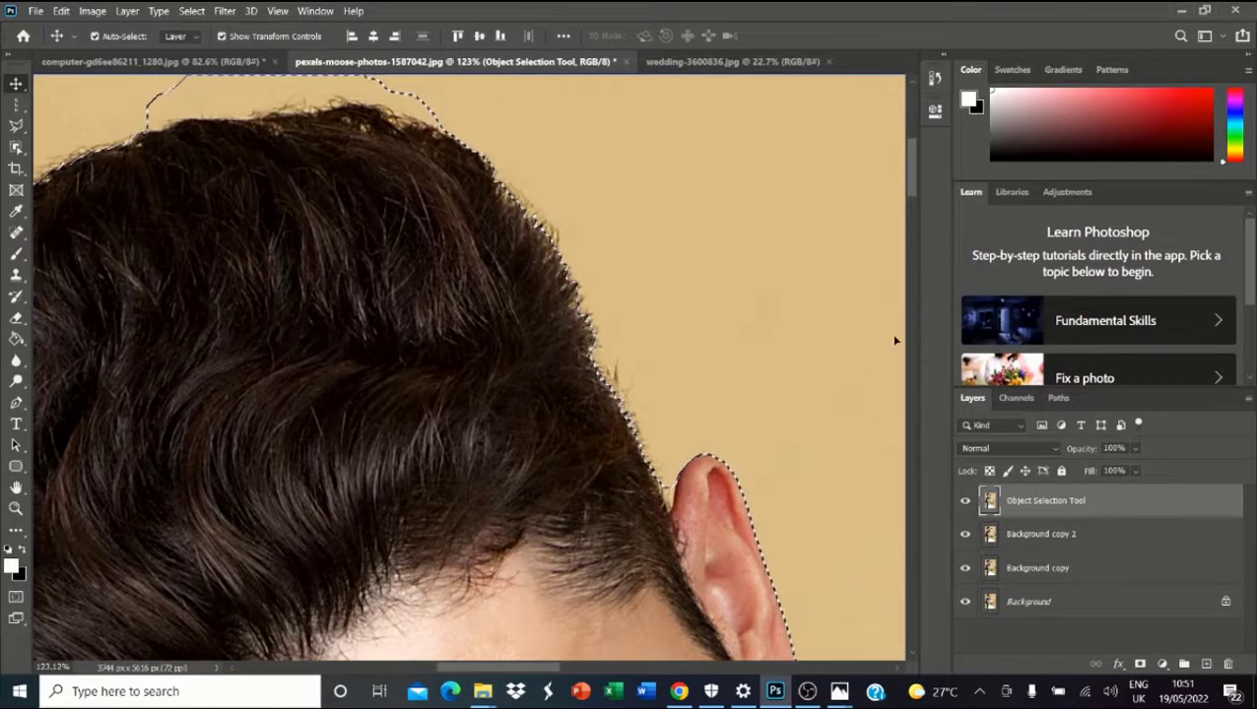
mouse_move(913, 187)
left_mouse_down()
mouse_move(915, 199)
mouse_move(908, 182)
left_mouse_up()
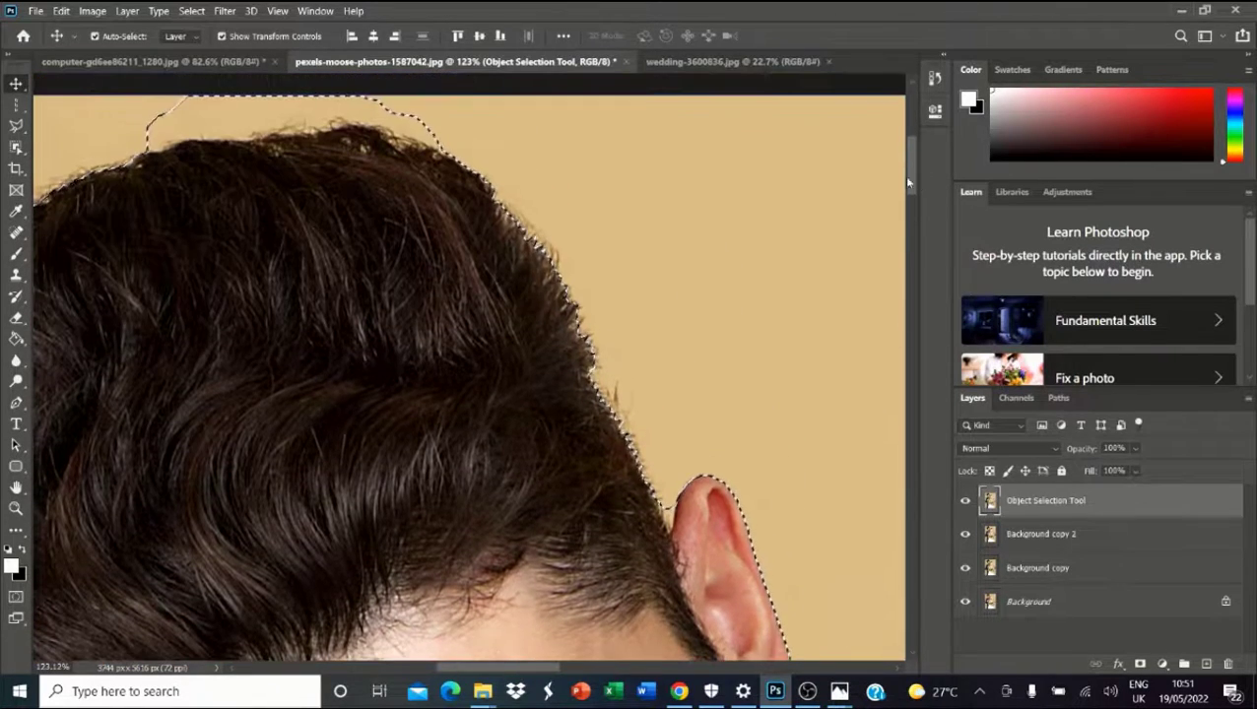
scroll(774, 410, "down", 2)
left_click(16, 125)
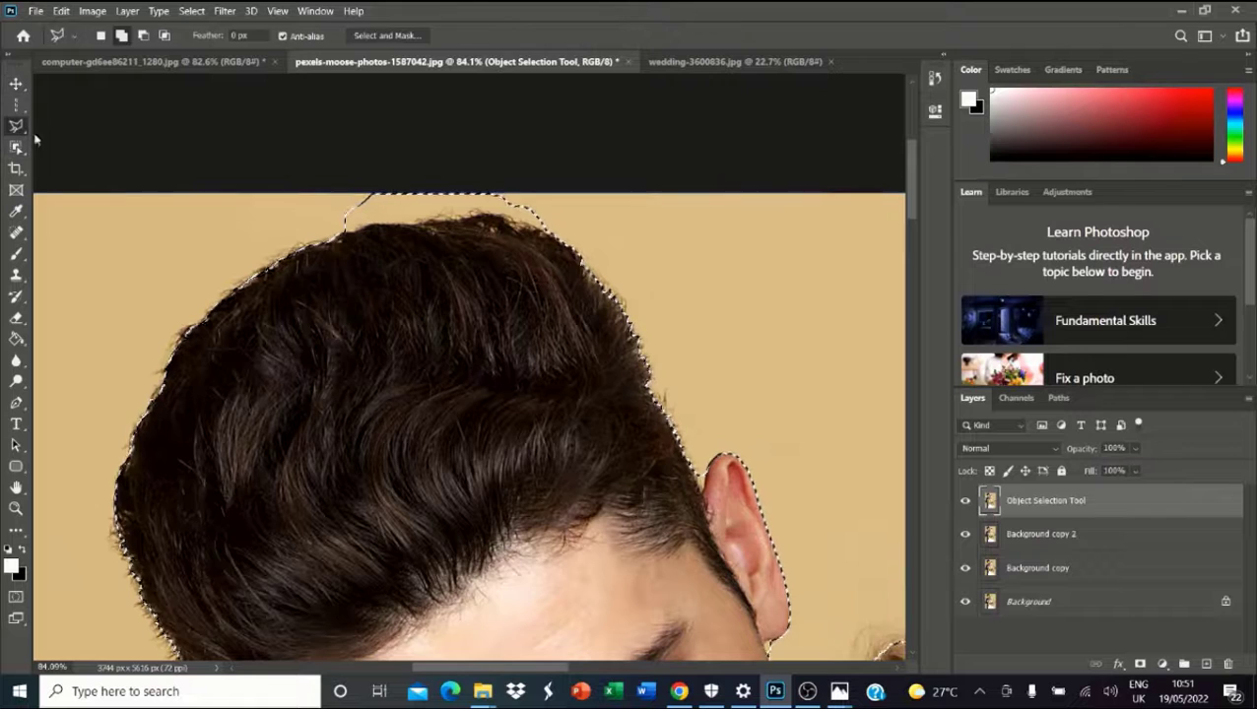
scroll(272, 140, "up", 3)
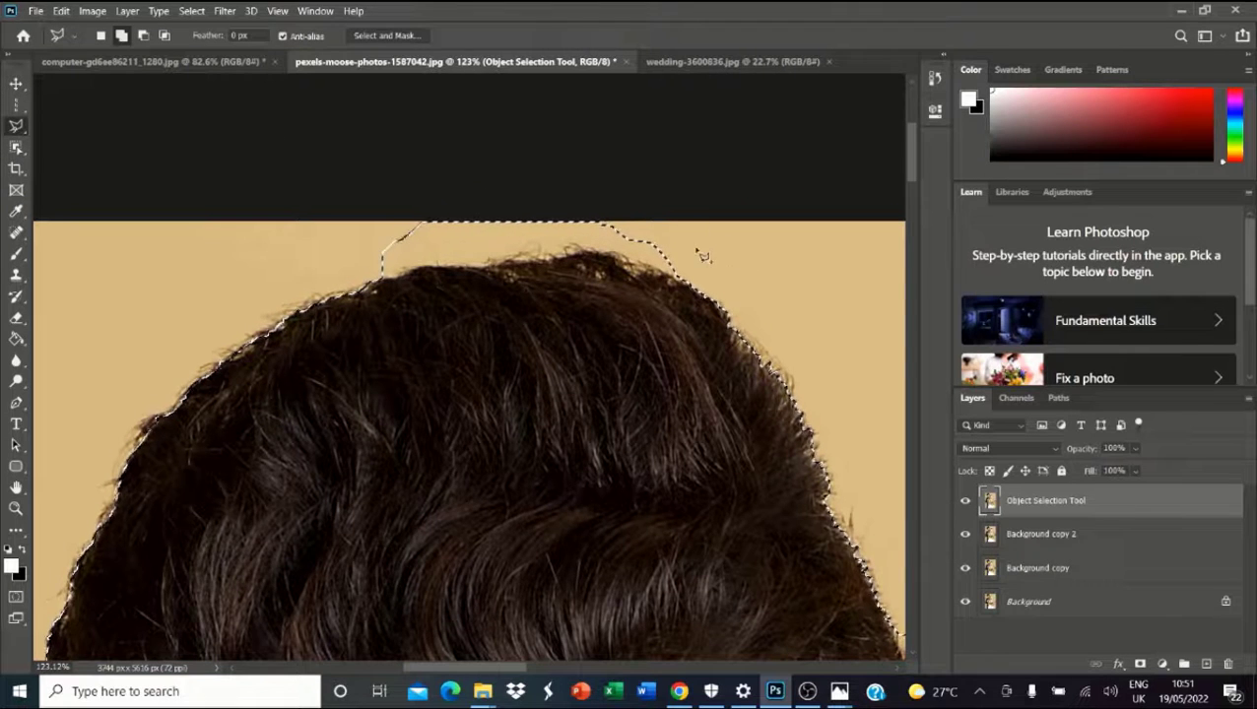
left_click(404, 138)
scroll(591, 253, "down", 1)
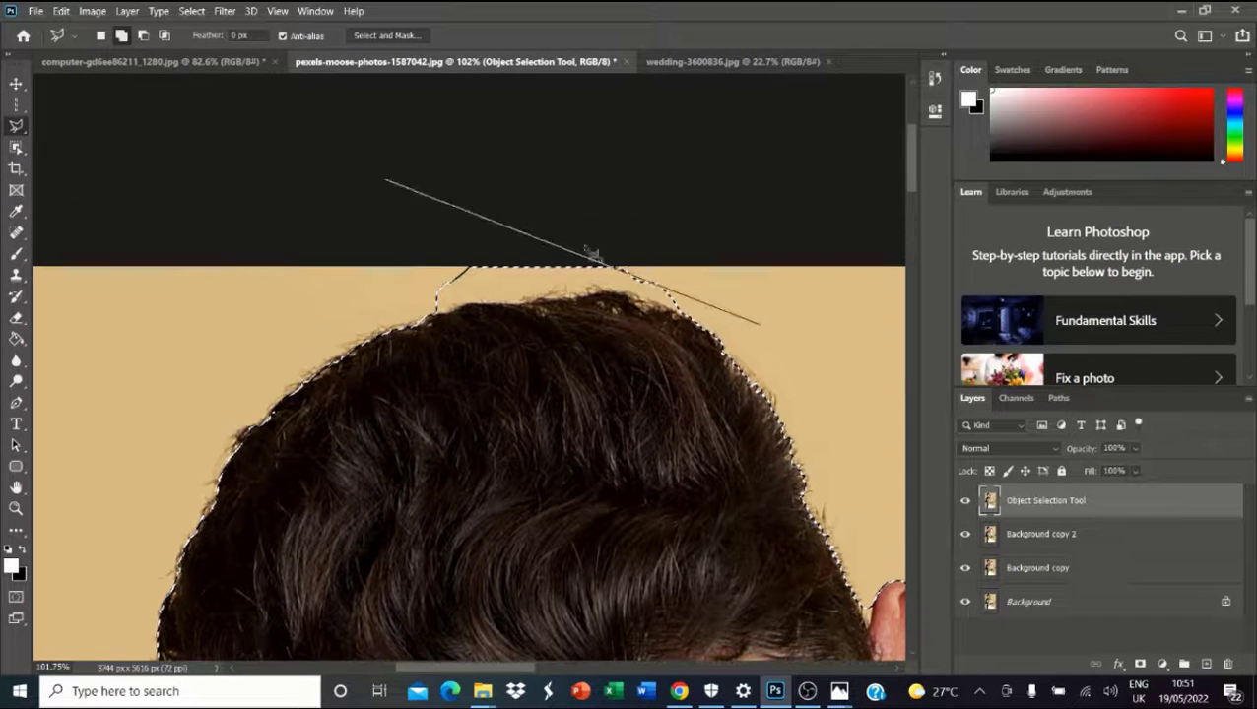
key("Escape")
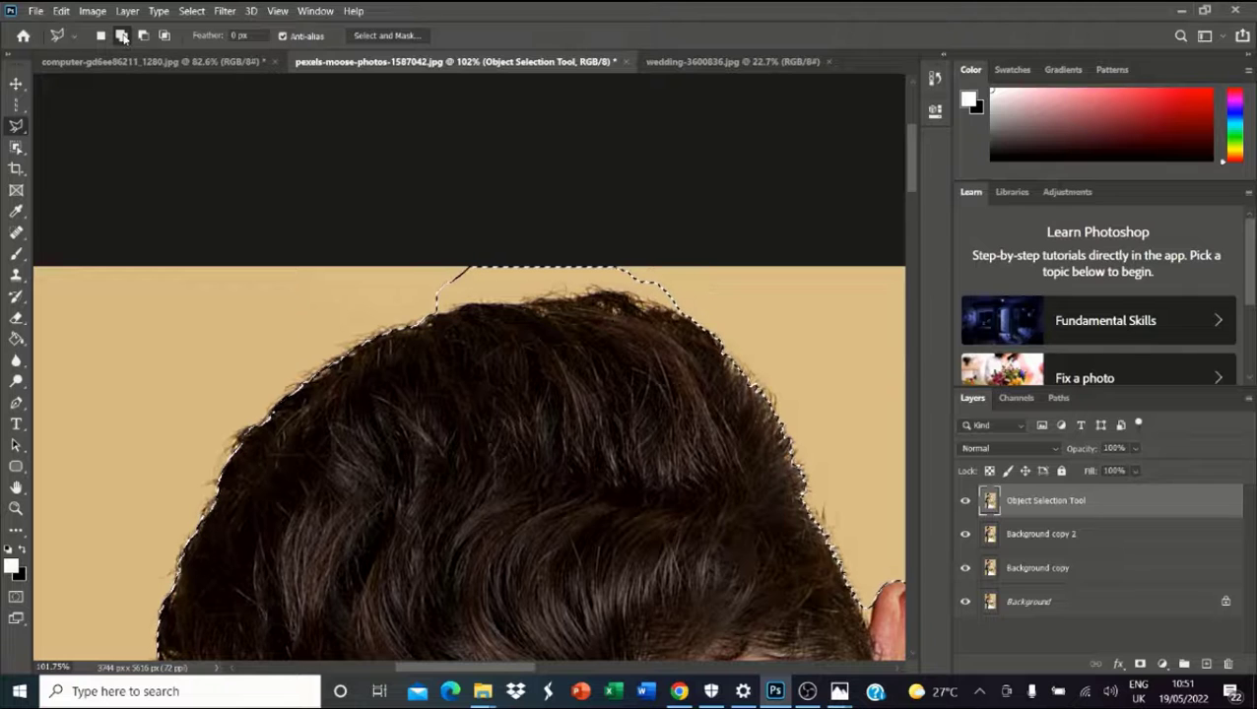
Try to correct the selection above the man's hair with the Polygonal Lasso Tool in Add to Selection mode.
left_click(123, 37)
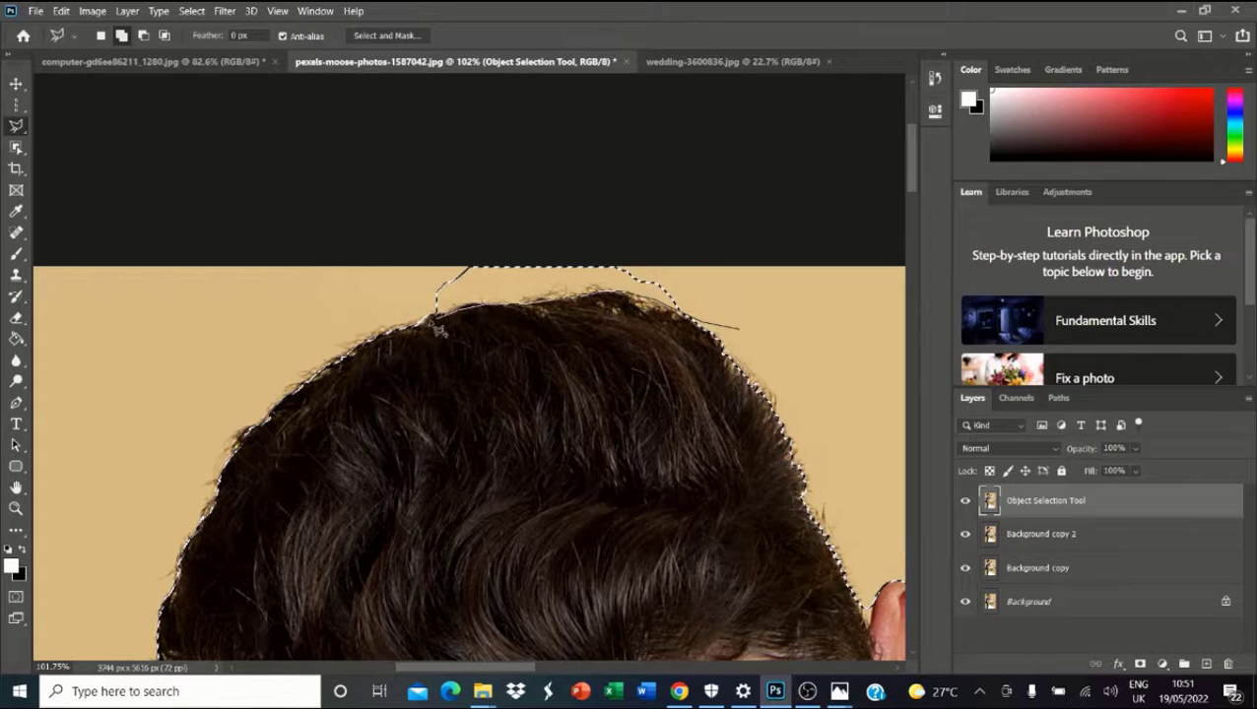
left_click(339, 330)
left_click(380, 258)
left_click(640, 219)
double_click(763, 262)
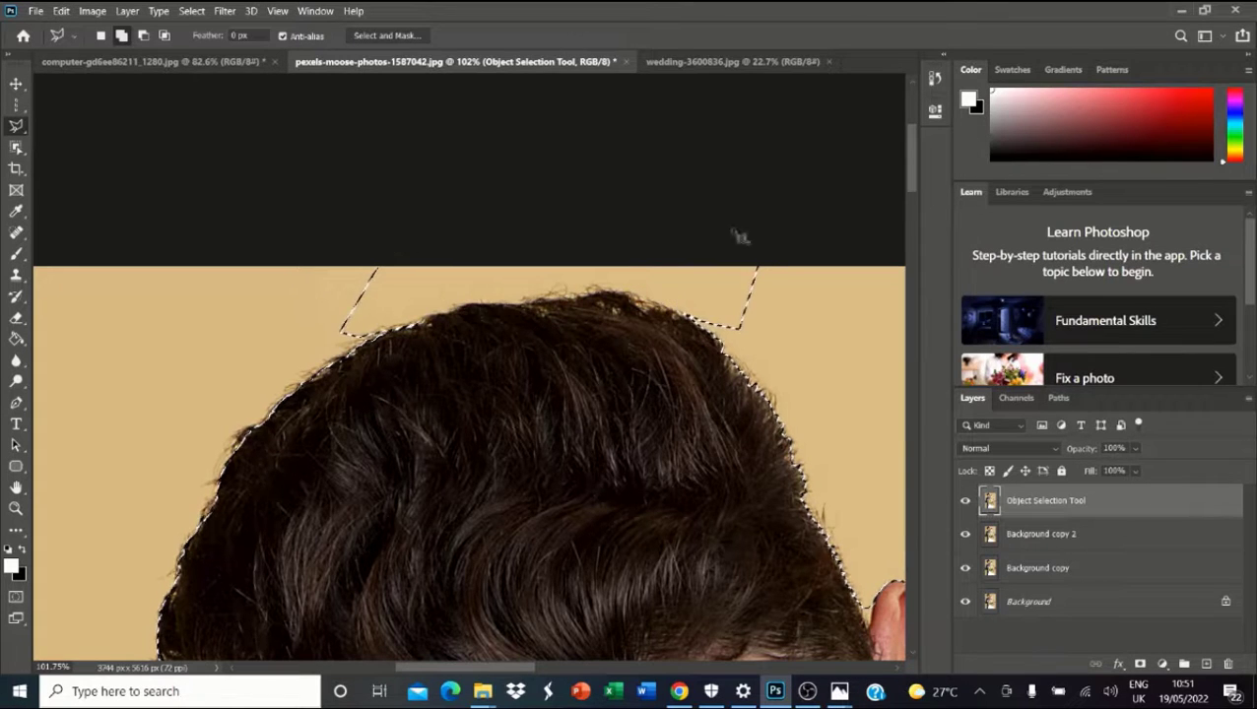
Subtract the background above the man's hair from the selection with the Polygonal Lasso Tool, tracing along the hairline.
left_click(234, 226, "alt")
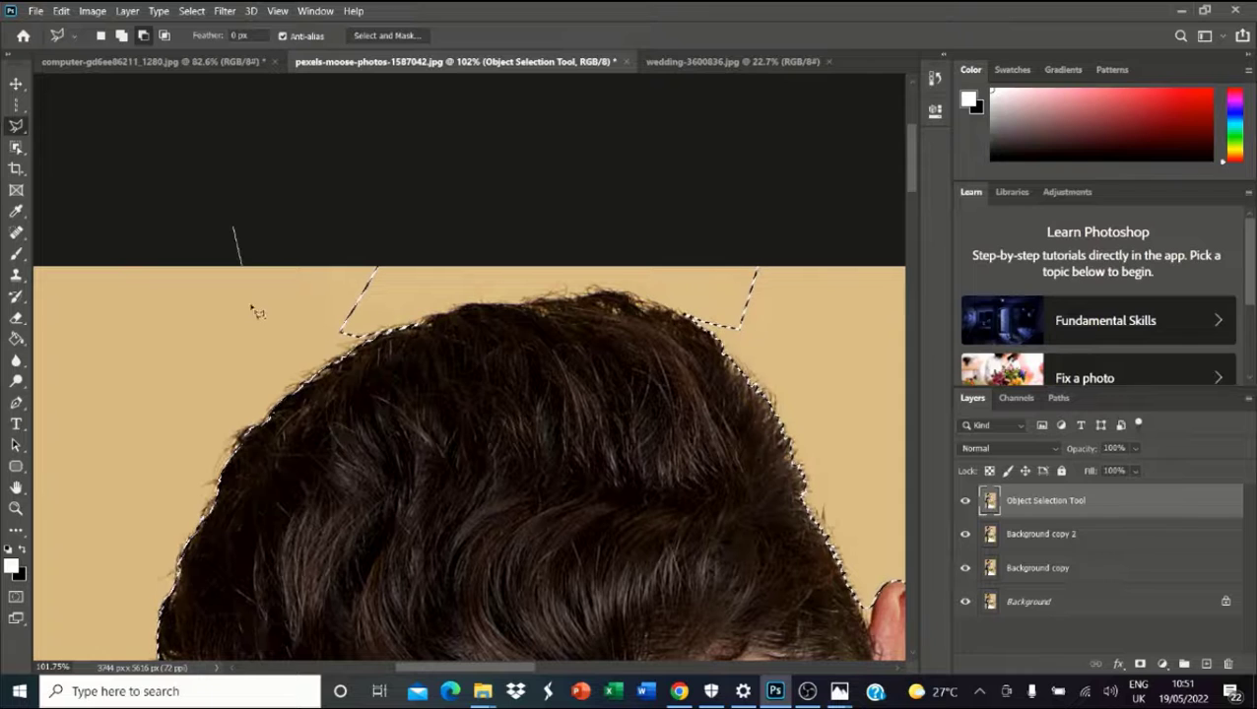
left_click(261, 335)
left_click(279, 347)
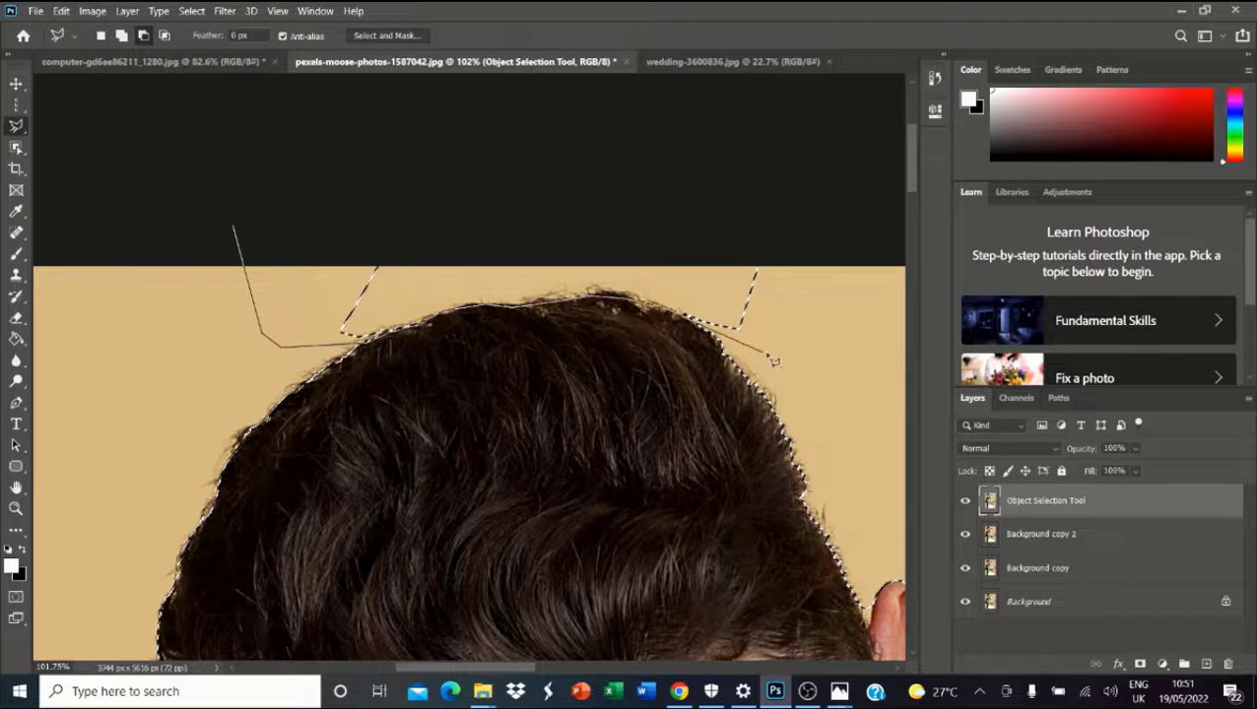
key("Escape")
Subtract the small background wedge between the man's hair and the top of his ear from the selection.
scroll(294, 163, "down", 5)
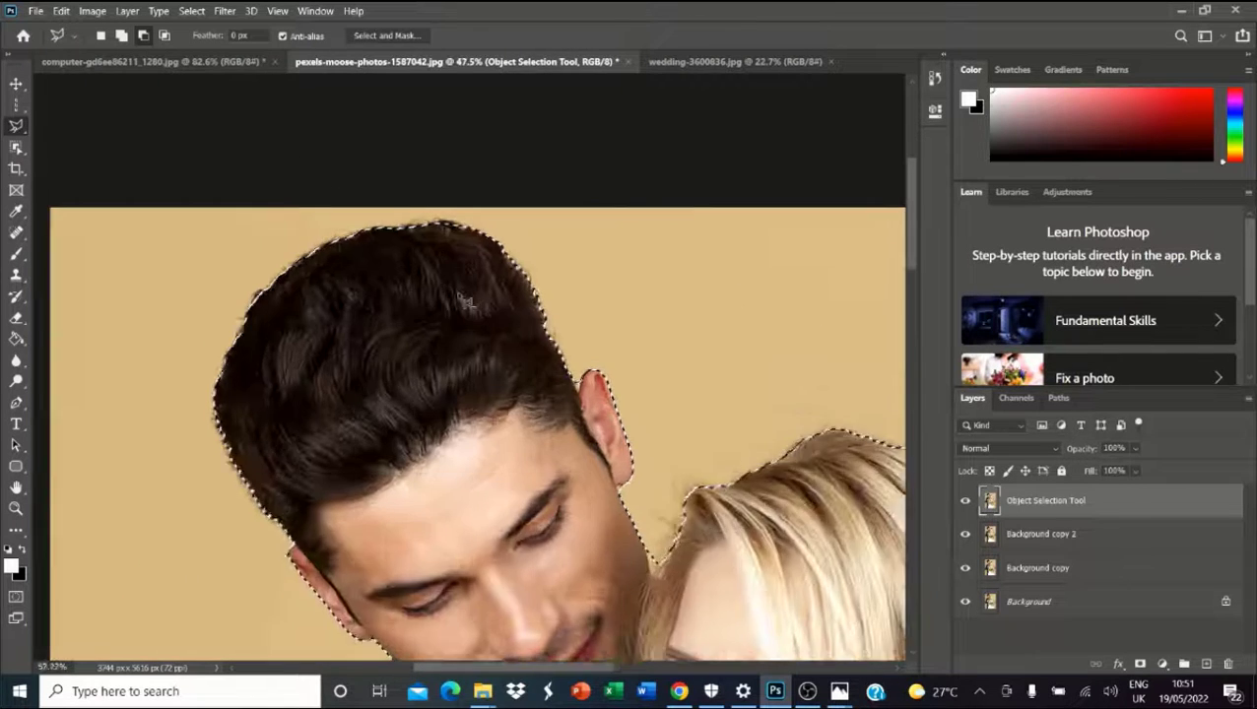
scroll(488, 345, "up", 4)
scroll(729, 433, "up", 2)
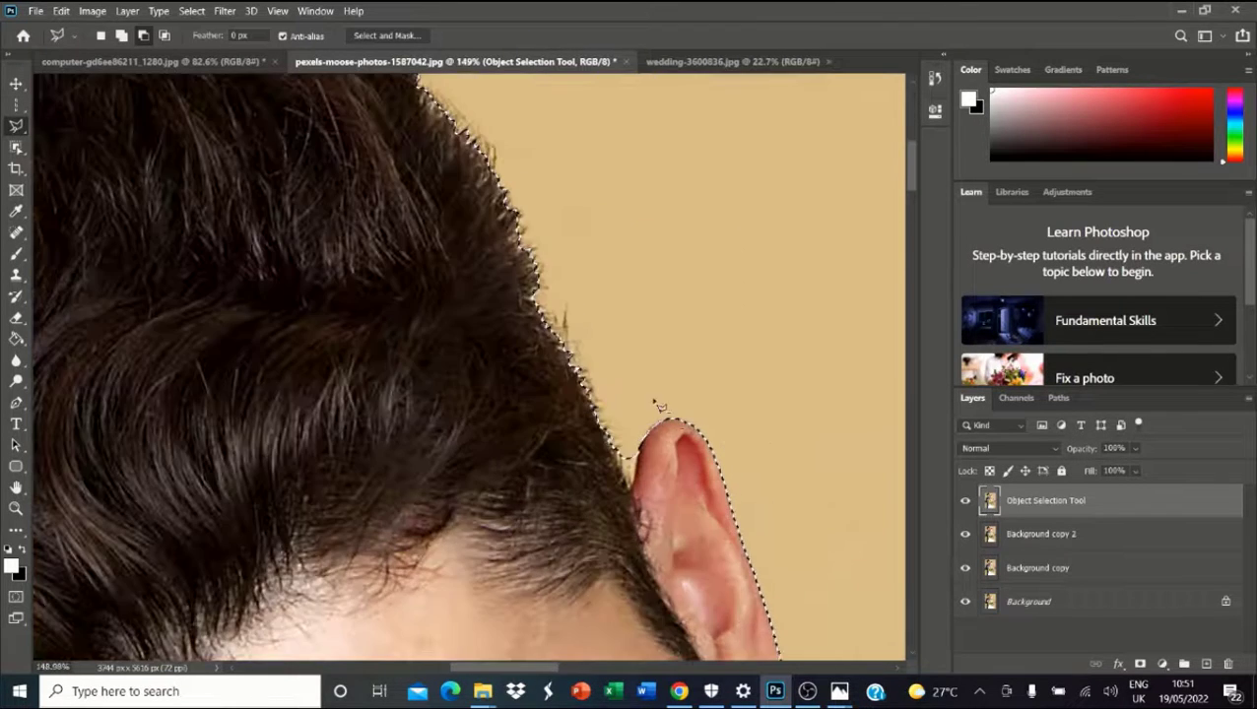
mouse_move(652, 377)
left_mouse_down()
mouse_move(639, 437)
mouse_move(640, 499)
left_mouse_up()
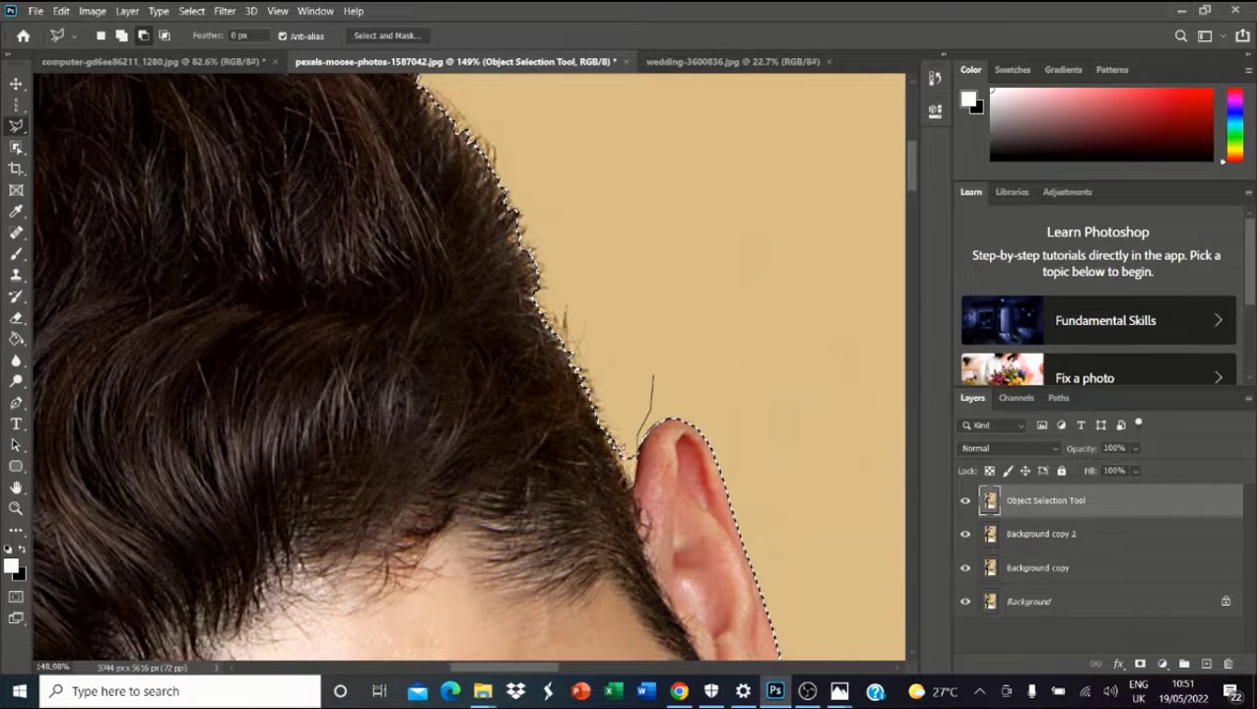
Subtract the background slivers below the man's earlobe and along his cheek from the selection.
scroll(673, 347, "down", 3)
scroll(705, 504, "up", 3)
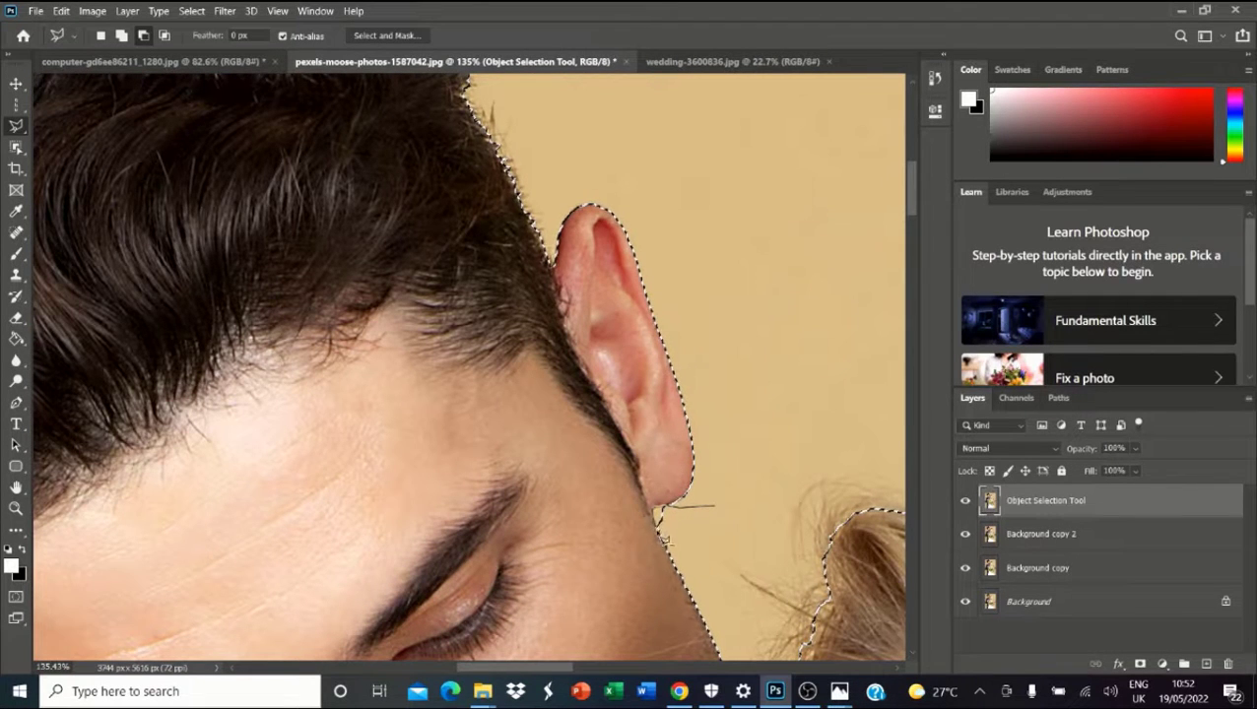
scroll(670, 522, "down", 3)
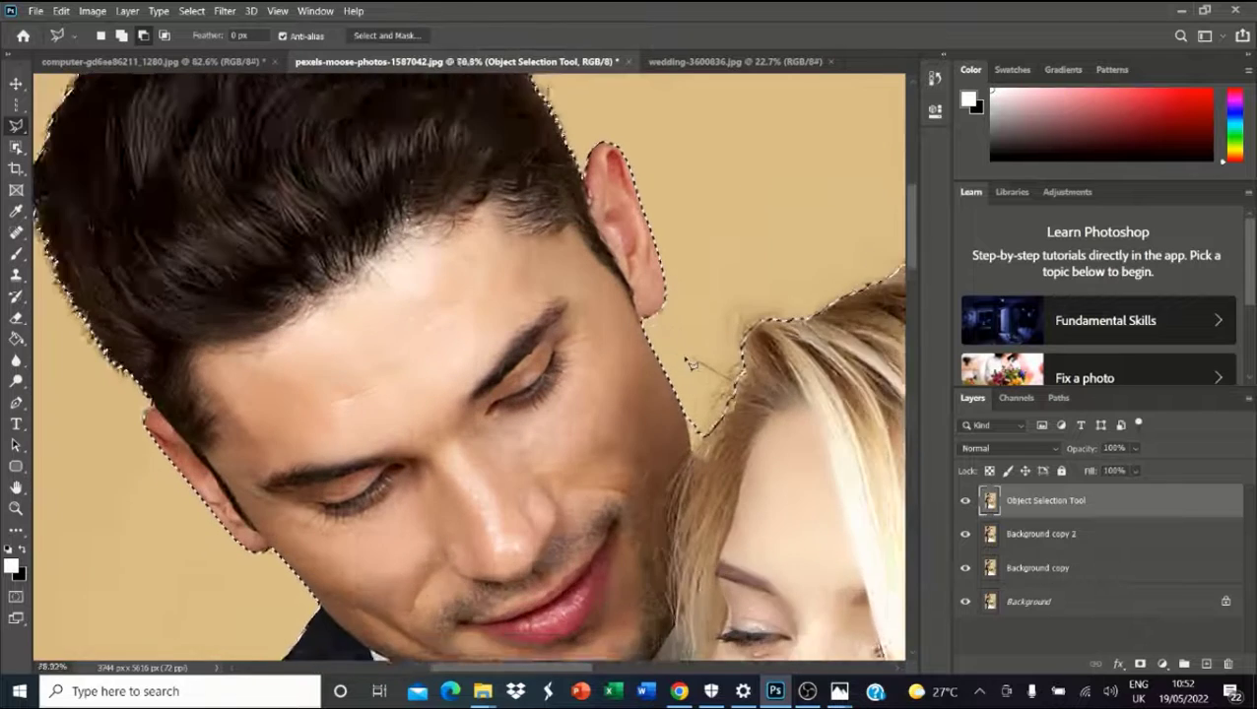
scroll(693, 364, "up", 2)
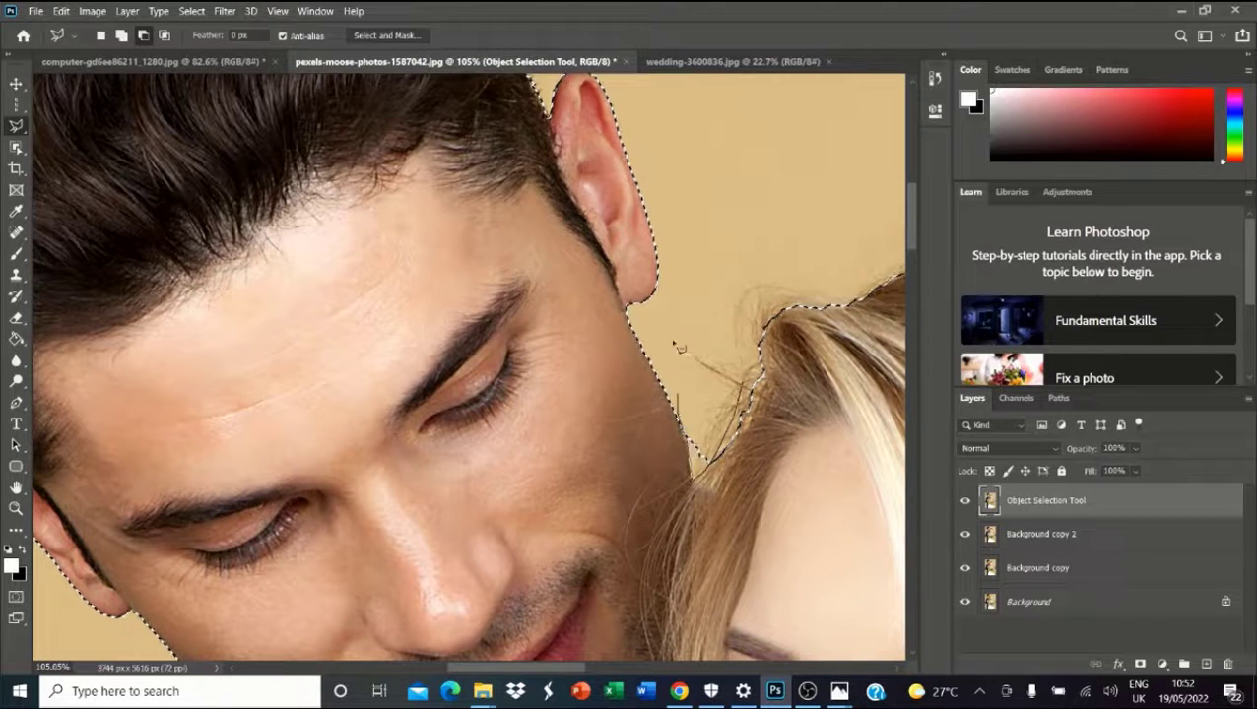
Subtract the leftover tip of background between the man's sleeve and torso, below his cuff buttons, from the selection with the Polygonal Lasso Tool.
scroll(689, 325, "down", 4)
scroll(552, 375, "up", 3)
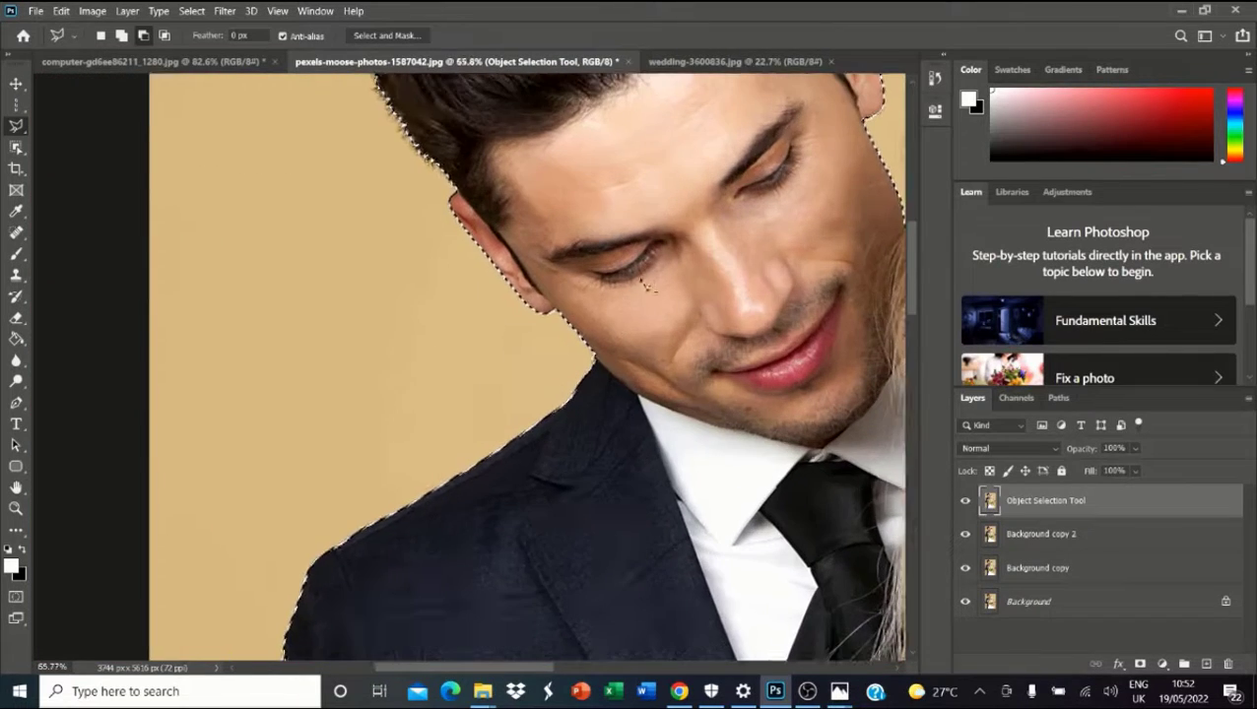
scroll(645, 284, "up", 1)
scroll(646, 284, "down", 2)
scroll(906, 309, "down", 1)
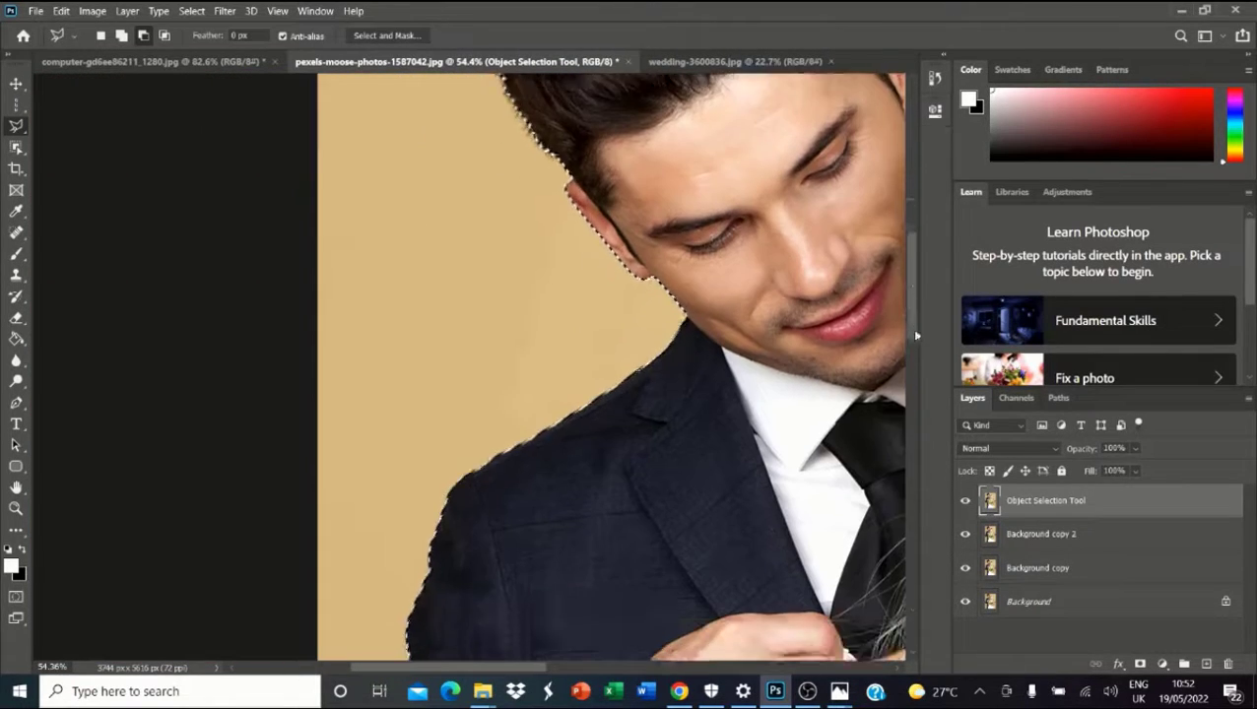
scroll(915, 336, "down", 5)
scroll(630, 339, "up", 4)
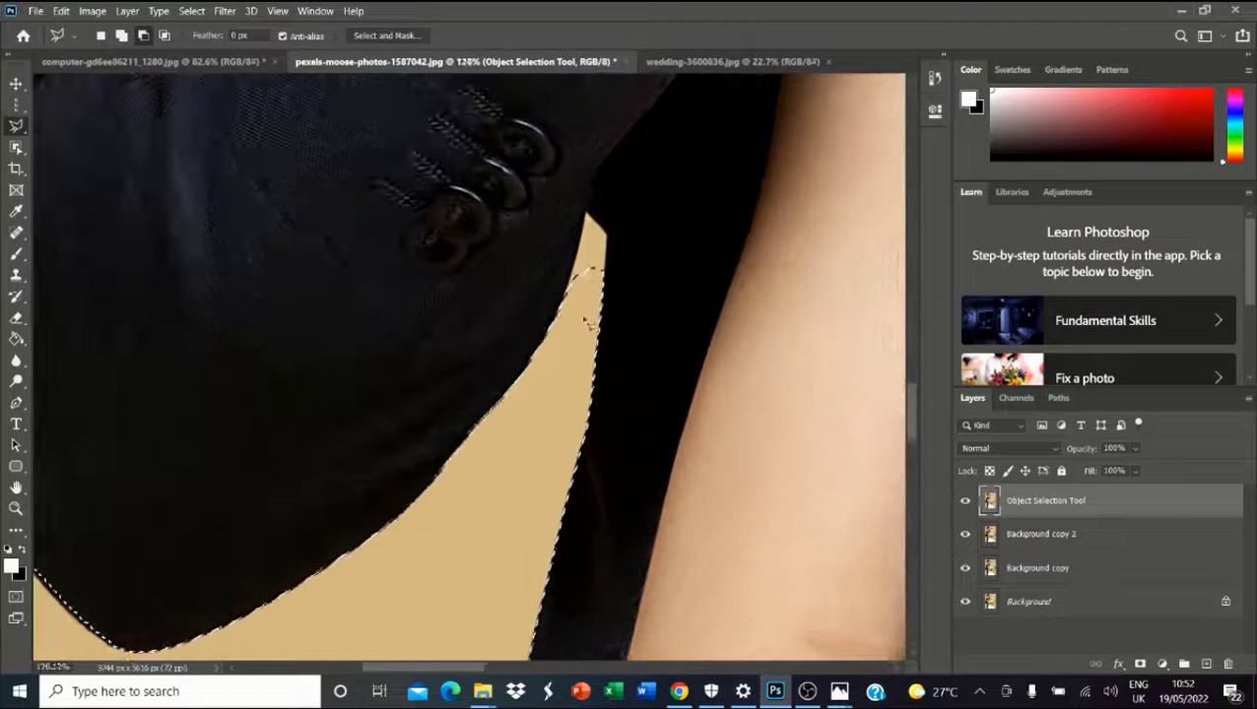
scroll(587, 324, "up", 1)
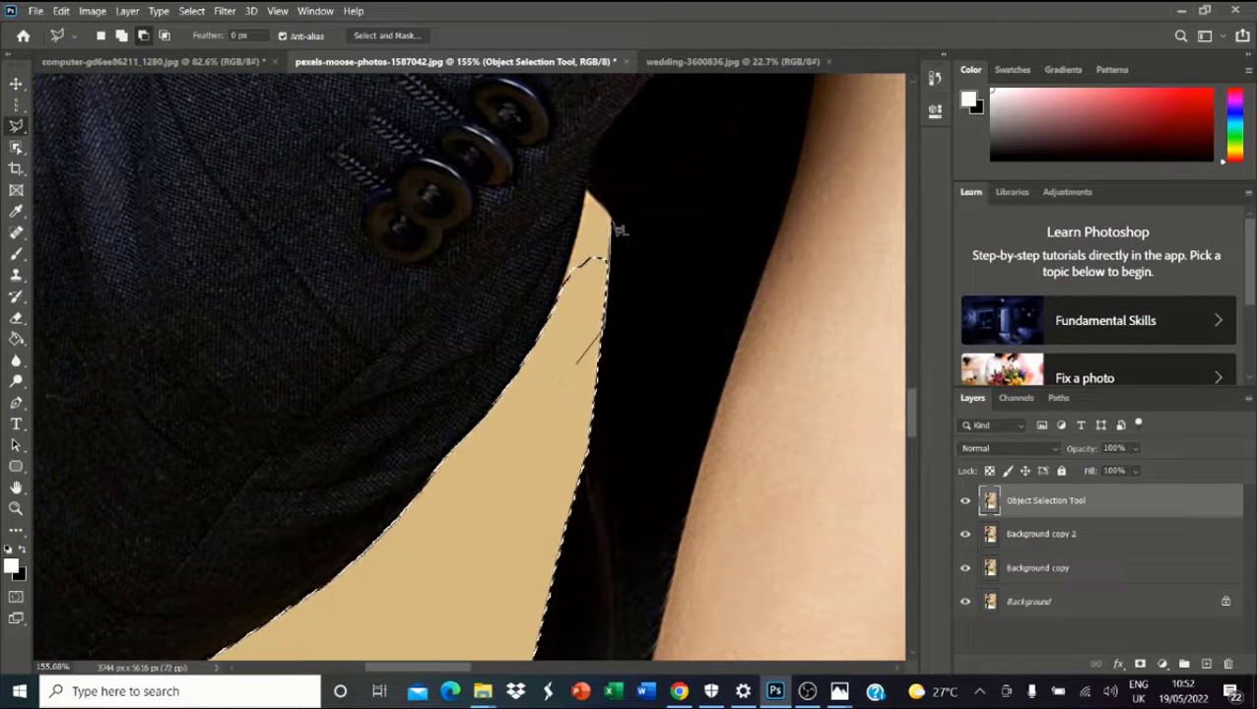
left_click_drag(589, 195, 583, 239)
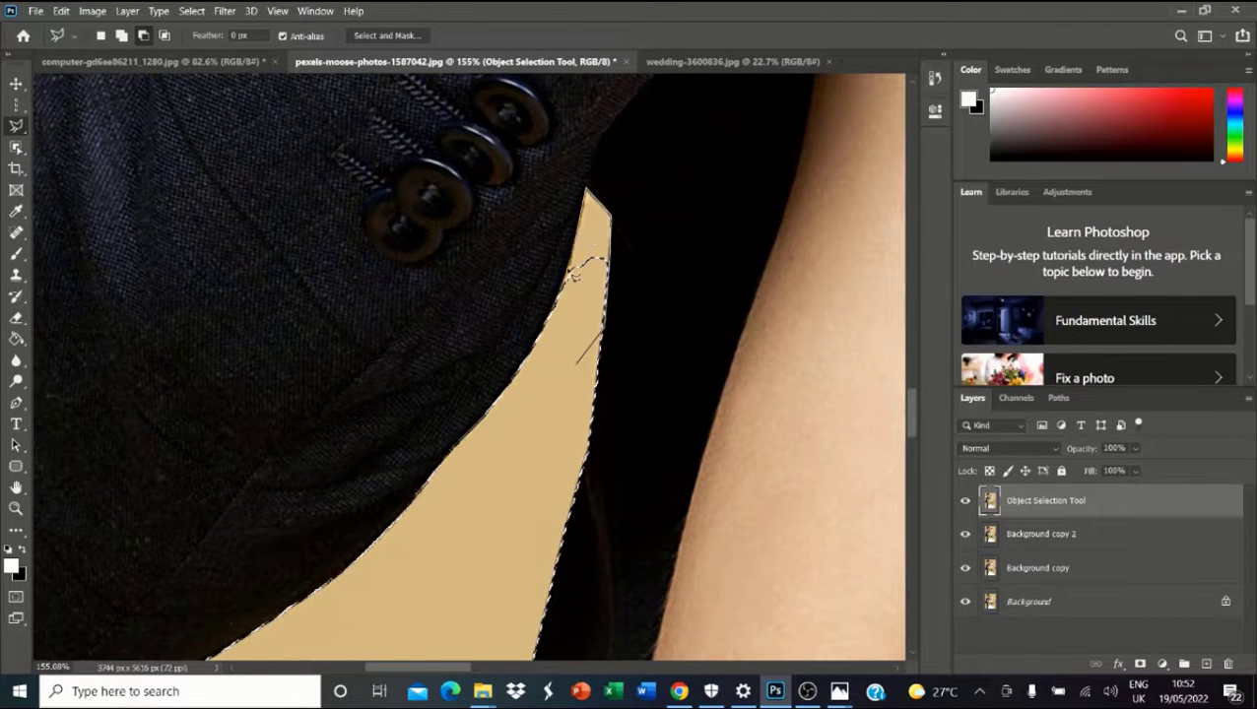
left_click_drag(569, 284, 522, 387)
Add the dark underside of the man's sleeve beside the woman's upper arm to the selection in Add to Selection mode.
scroll(461, 333, "down", 5)
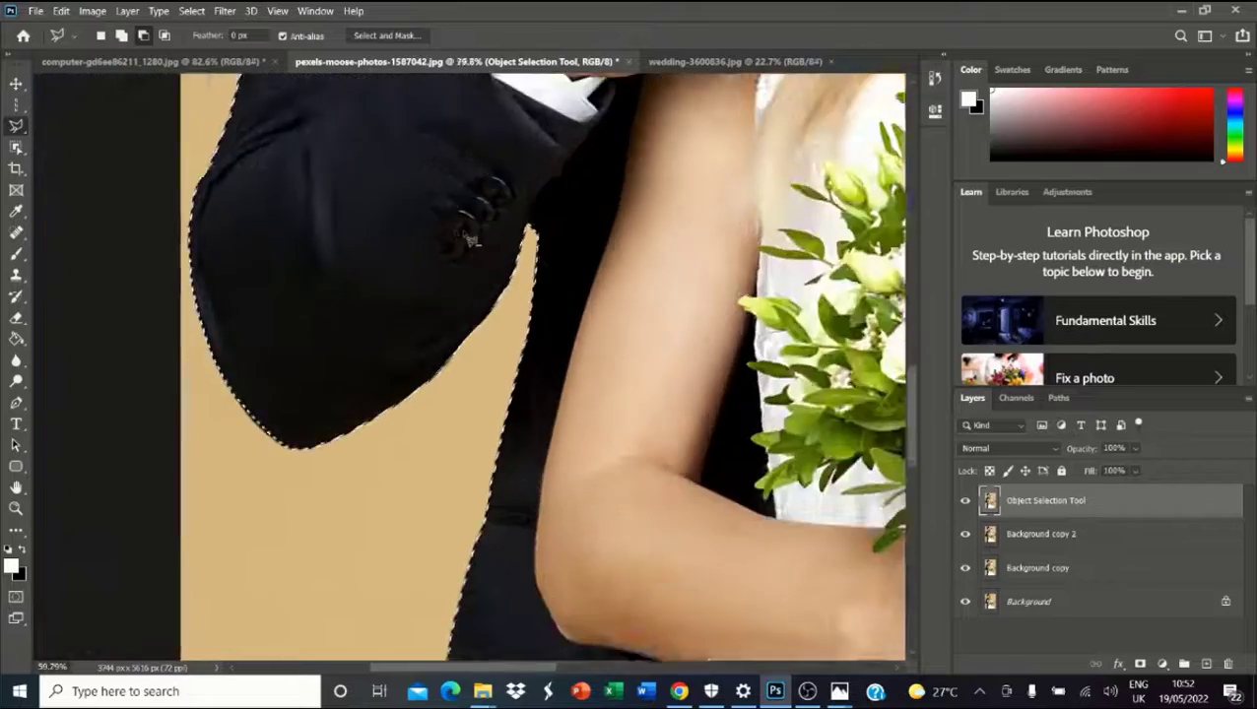
scroll(659, 305, "up", 3)
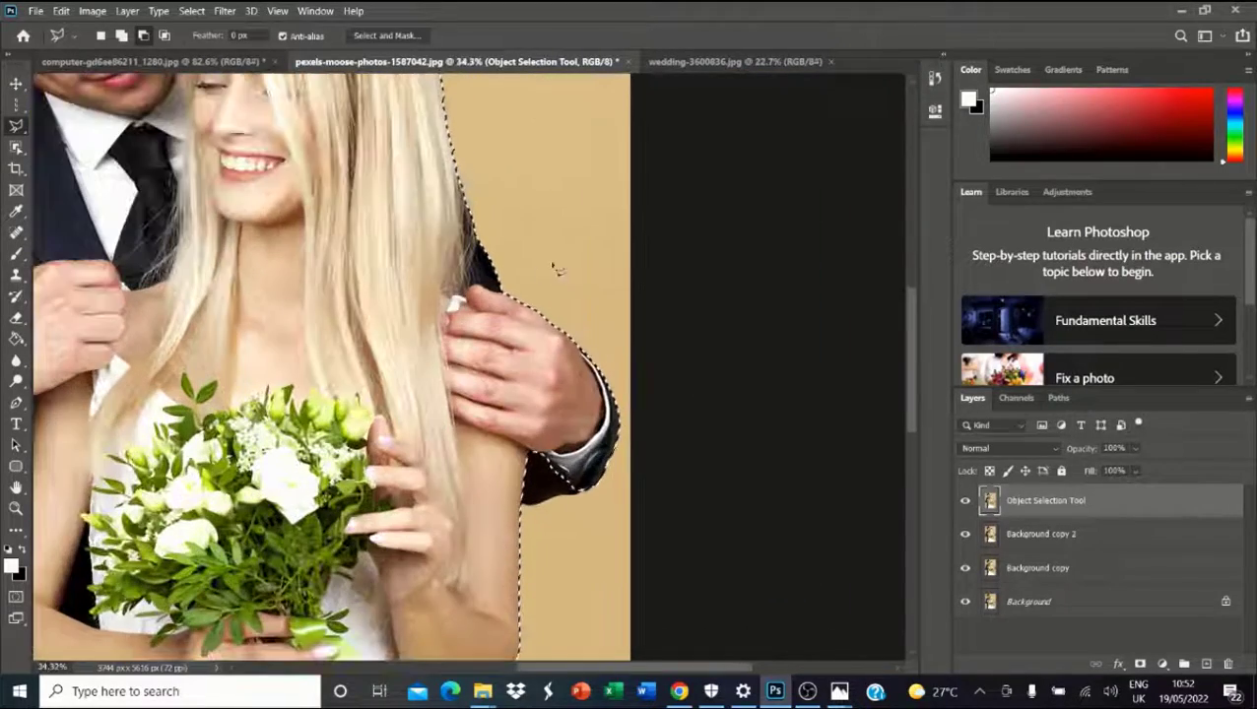
scroll(433, 299, "up", 3)
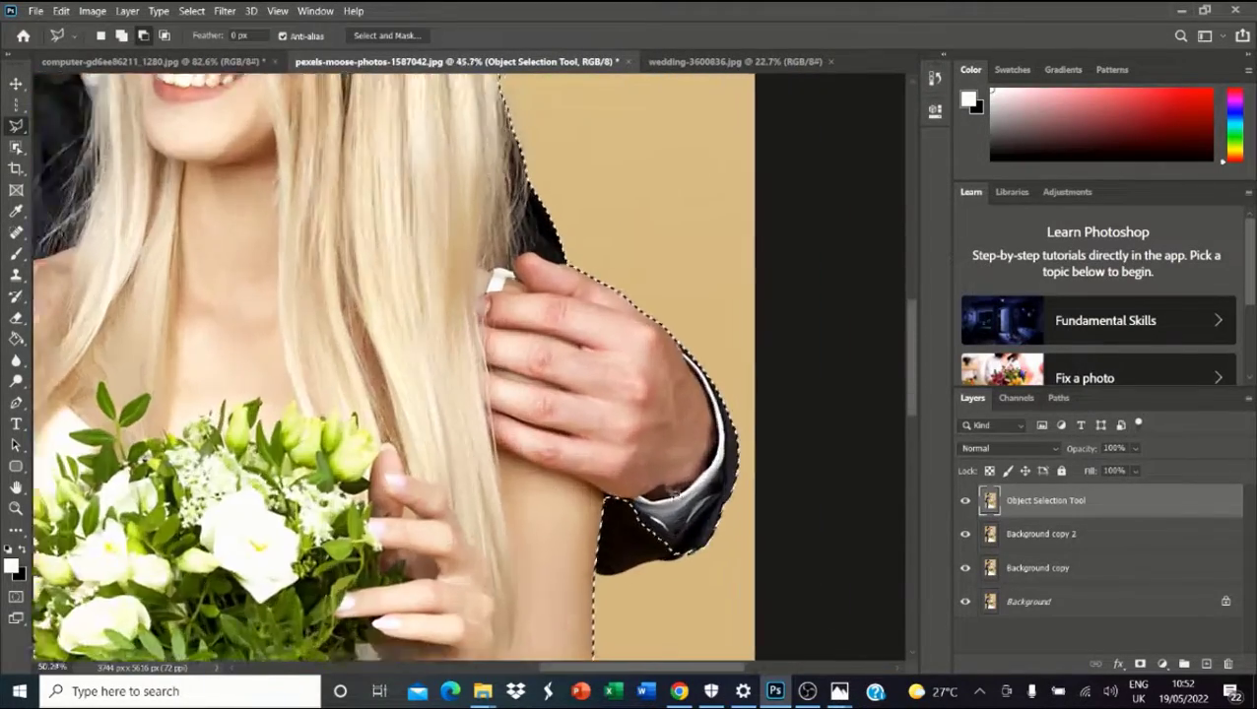
scroll(675, 581, "up", 3)
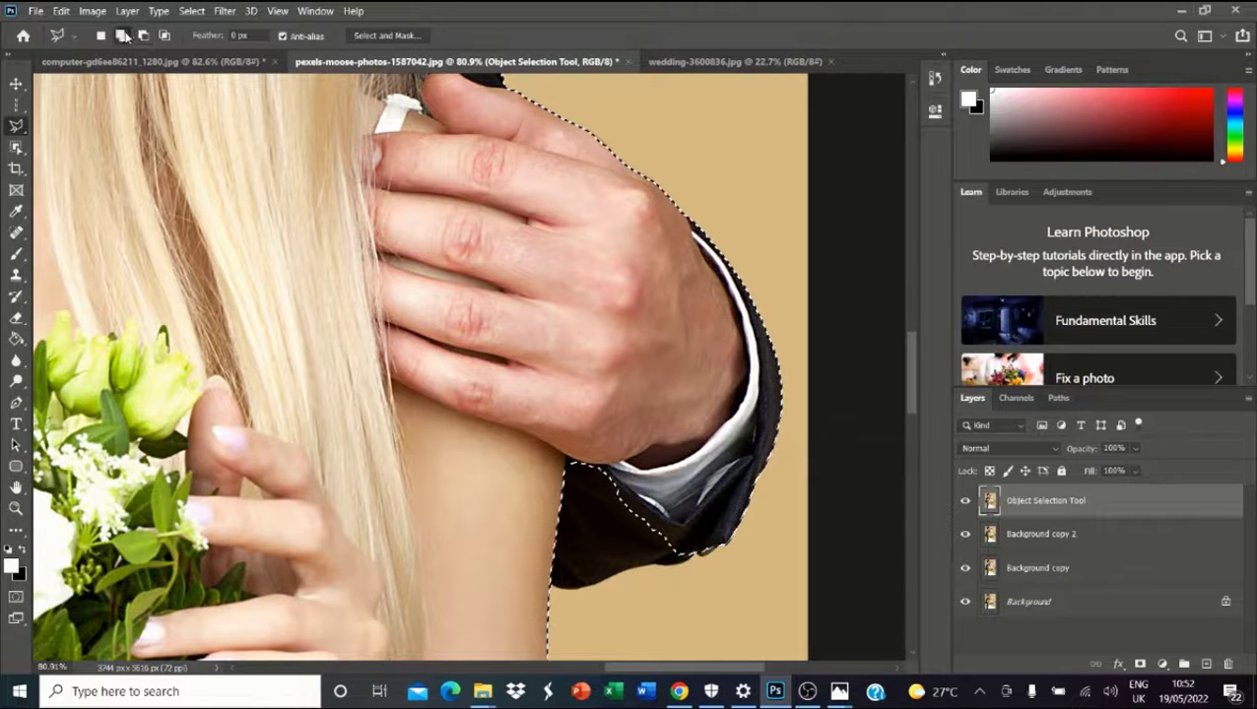
left_click(121, 35)
scroll(525, 594, "up", 2)
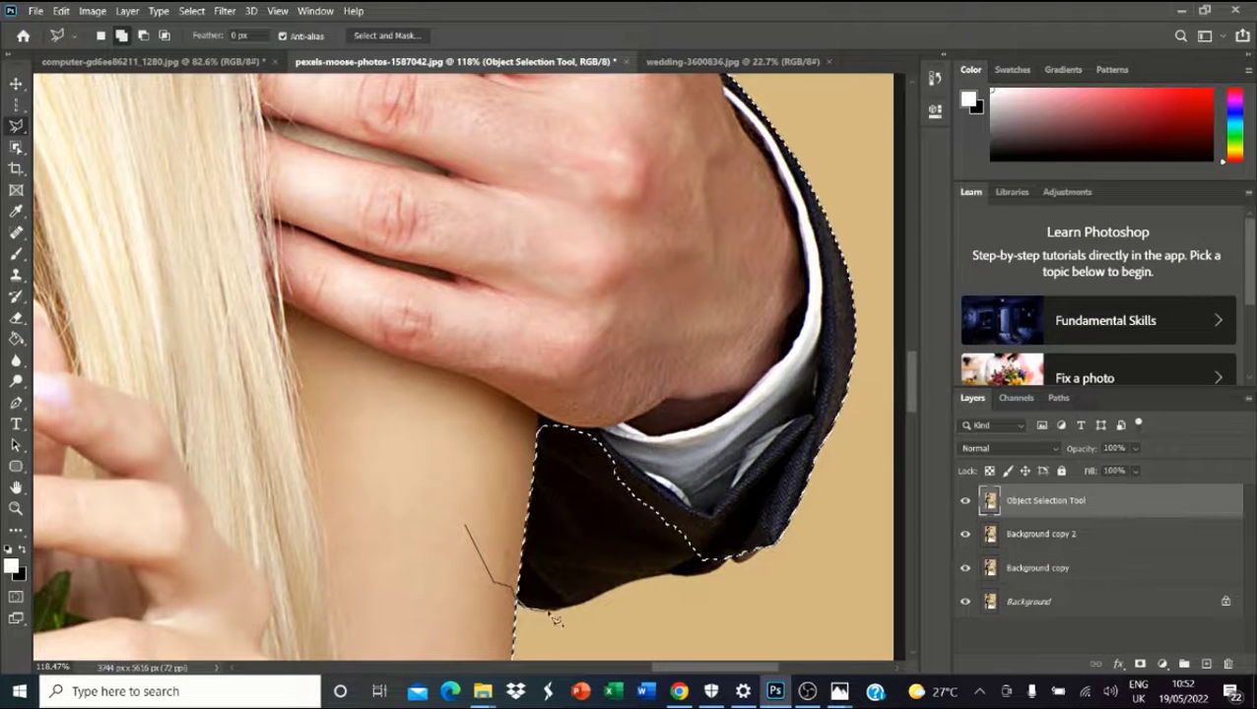
mouse_move(642, 585)
left_mouse_down()
mouse_move(719, 583)
mouse_move(759, 537)
mouse_move(551, 306)
mouse_move(465, 524)
left_mouse_up()
scroll(581, 546, "down", 1)
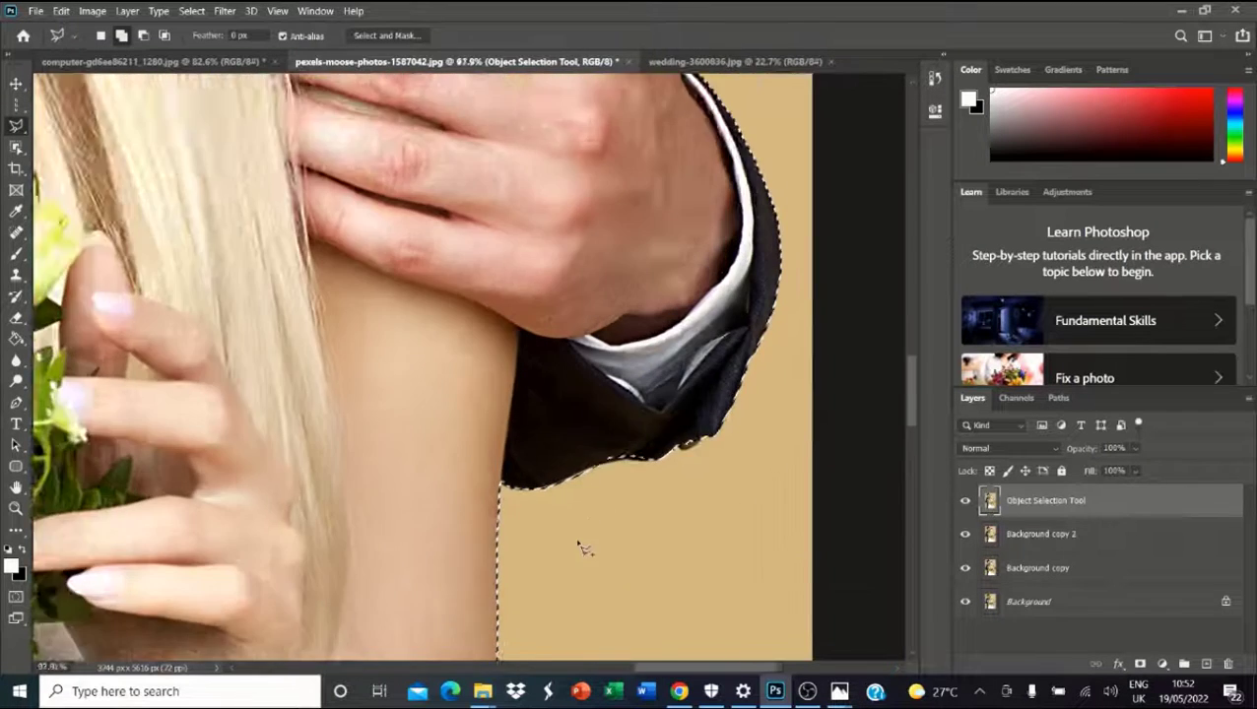
Subtract the thin background sliver along the lower edge of that sleeve from the selection.
scroll(582, 547, "up", 5)
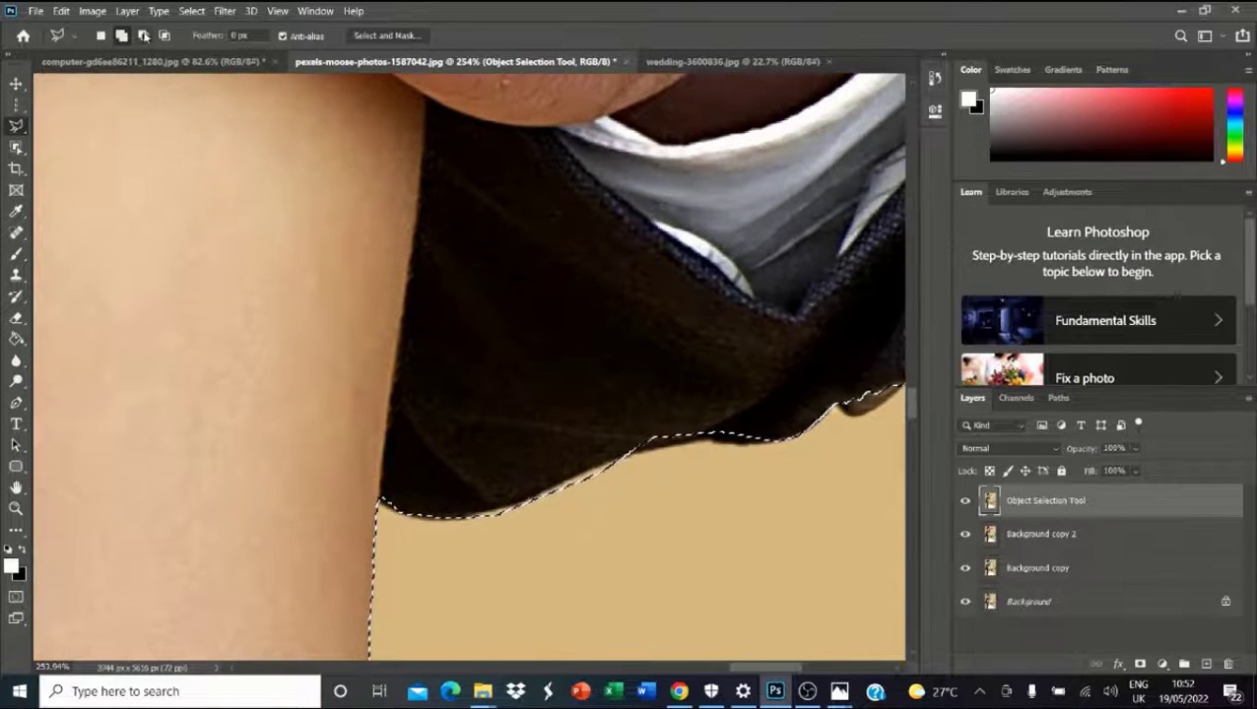
left_click(142, 35)
mouse_move(443, 519)
left_mouse_down()
mouse_move(501, 519)
mouse_move(639, 458)
left_mouse_up()
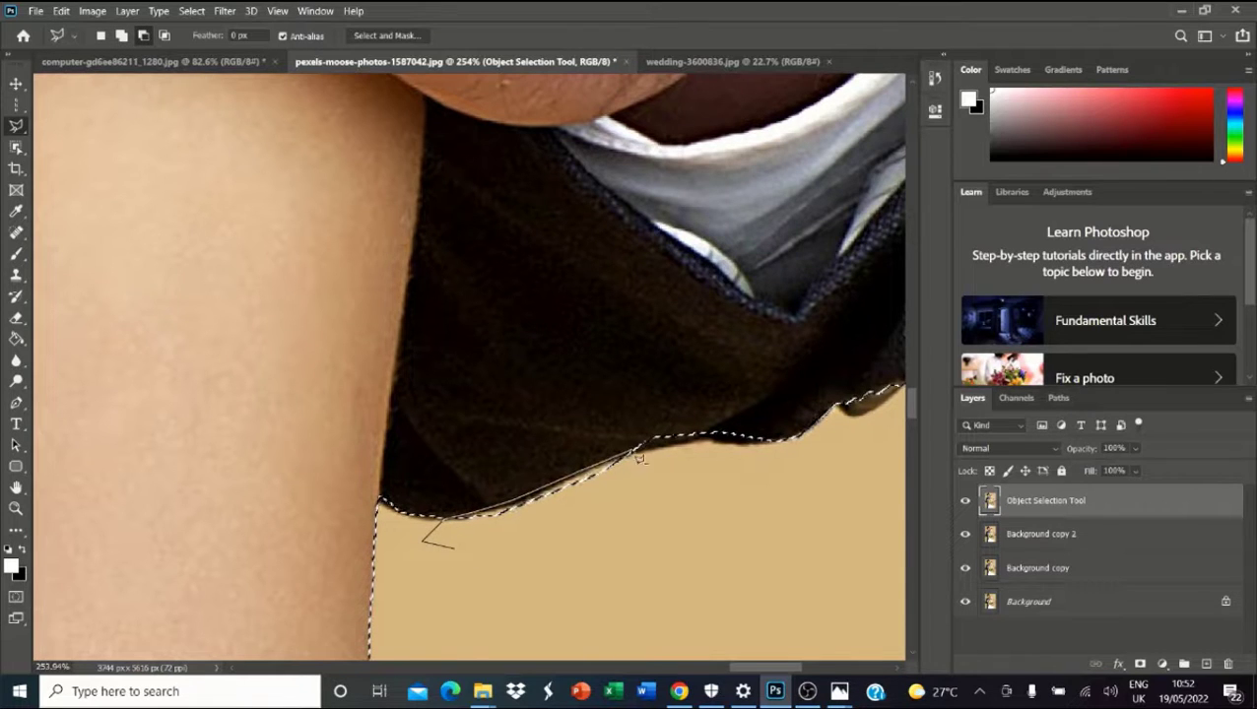
mouse_move(722, 481)
left_mouse_down()
mouse_move(673, 589)
mouse_move(591, 512)
left_mouse_up()
scroll(514, 414, "up", 2)
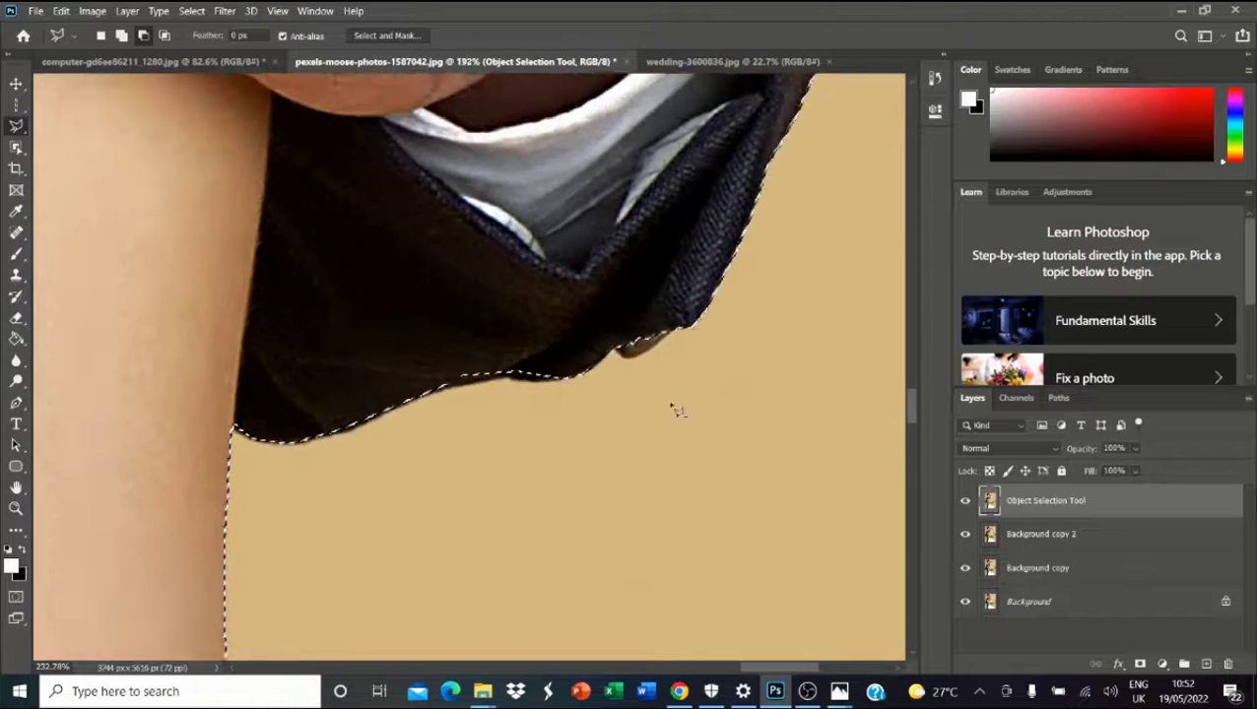
Add the small missing piece at the bottom edge of the man's cuff to the selection.
scroll(463, 236, "down", 2)
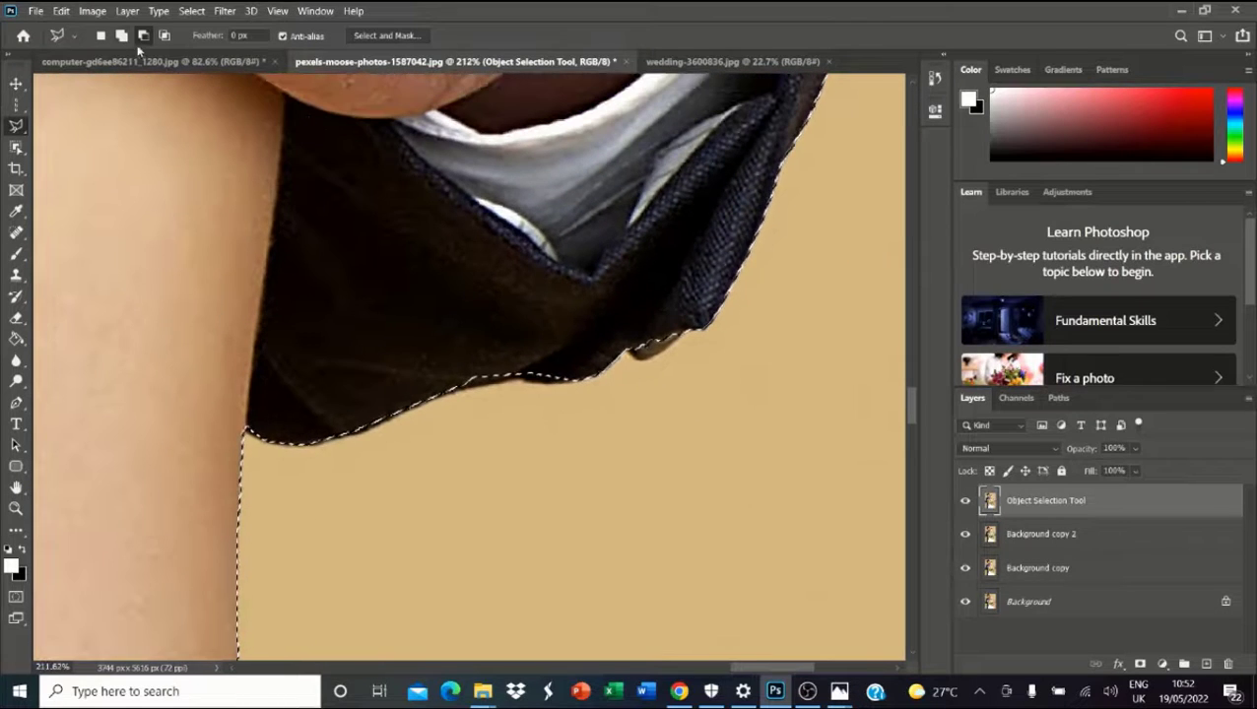
mouse_move(702, 268)
left_mouse_down()
mouse_move(708, 326)
mouse_move(676, 355)
mouse_move(650, 366)
mouse_move(607, 318)
left_mouse_up()
scroll(610, 481, "down", 8)
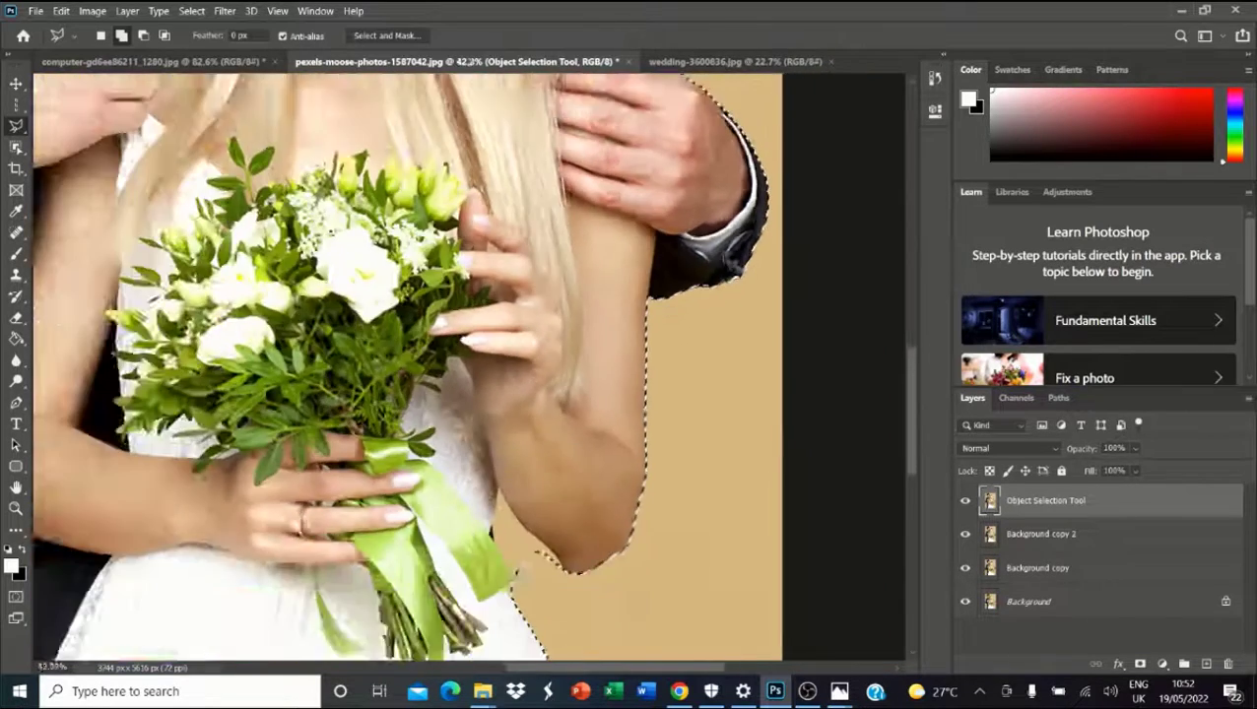
Try to fix the background gap between the woman's forearm and dress with the Magic Wand Tool in Add to Selection mode.
scroll(610, 481, "up", 6)
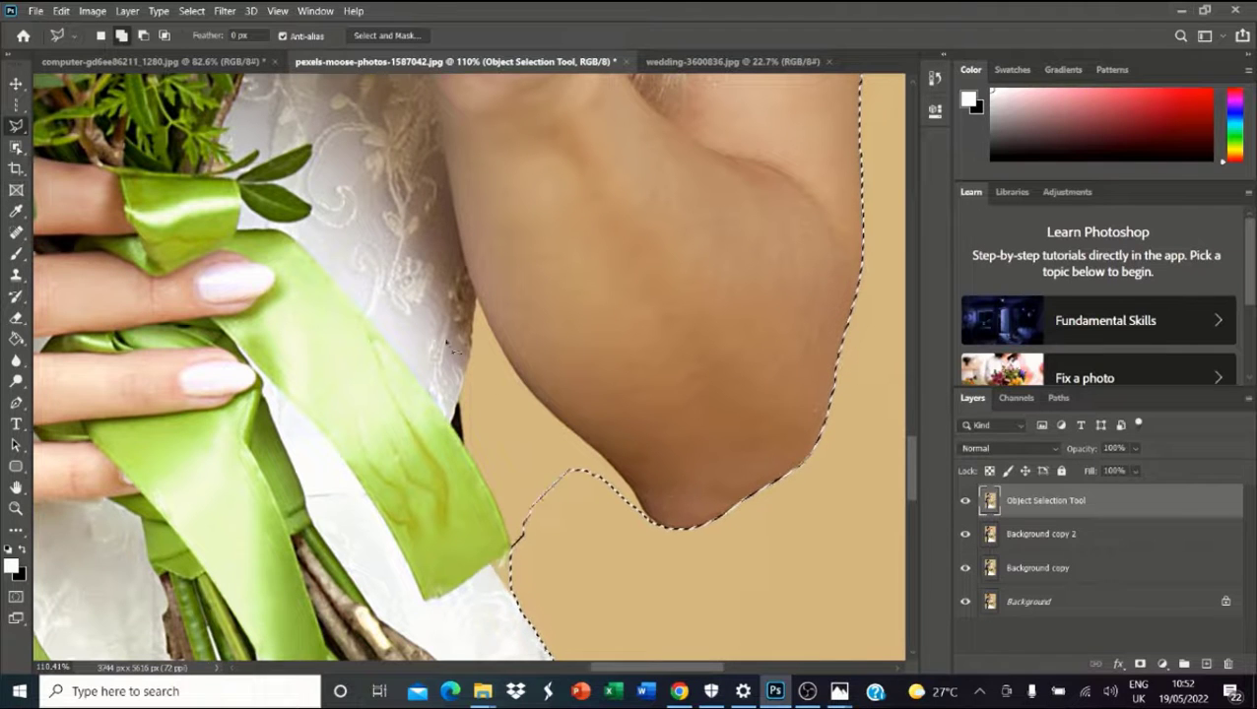
right_click(16, 125)
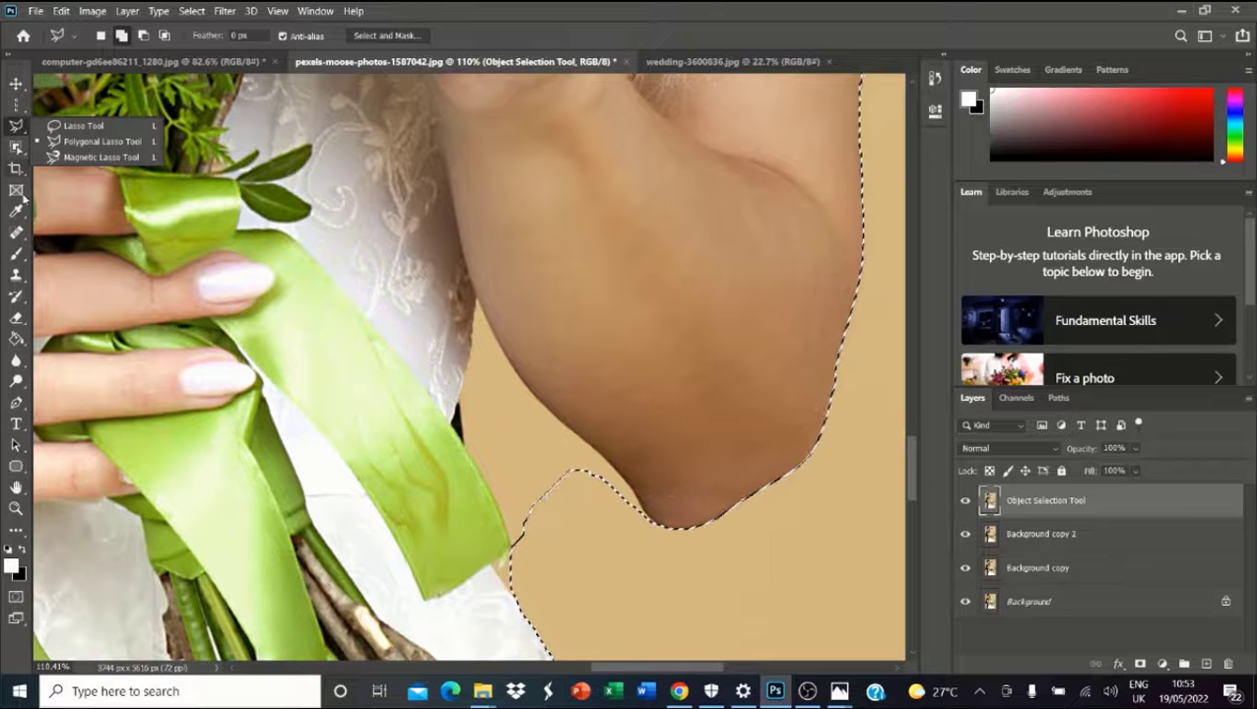
right_click(16, 147)
left_click(89, 178)
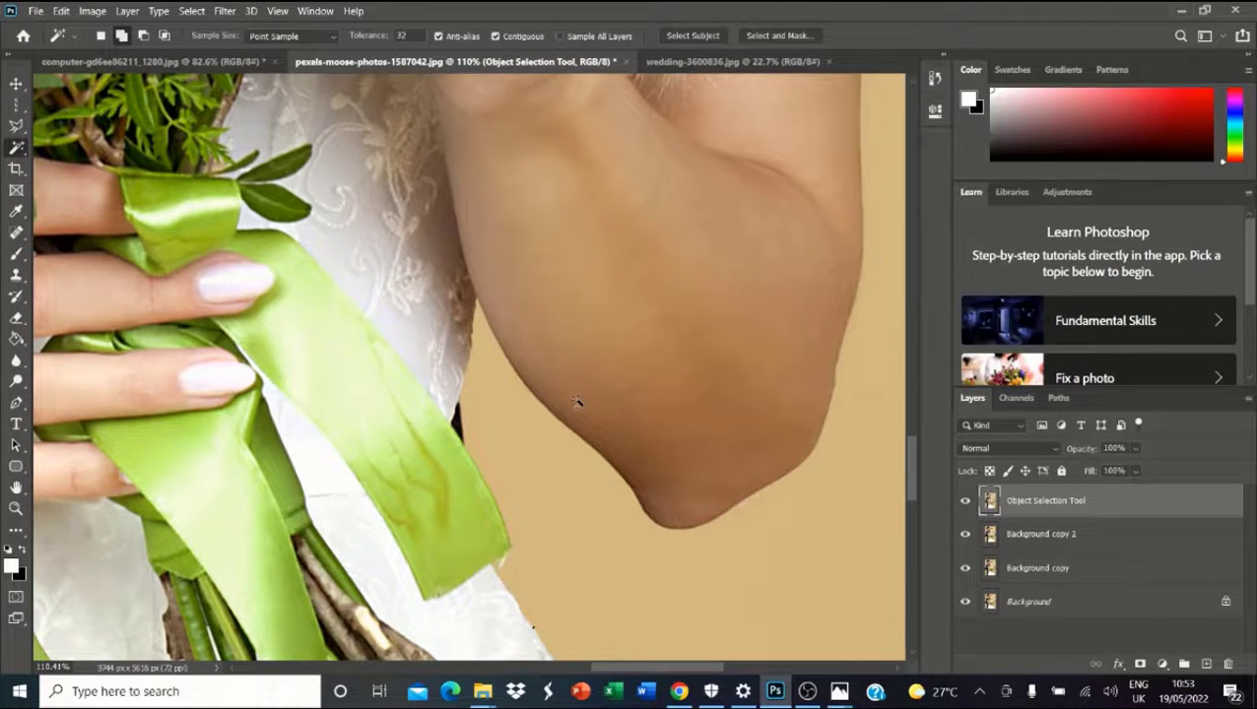
scroll(577, 402, "down", 3)
scroll(650, 432, "down", 5)
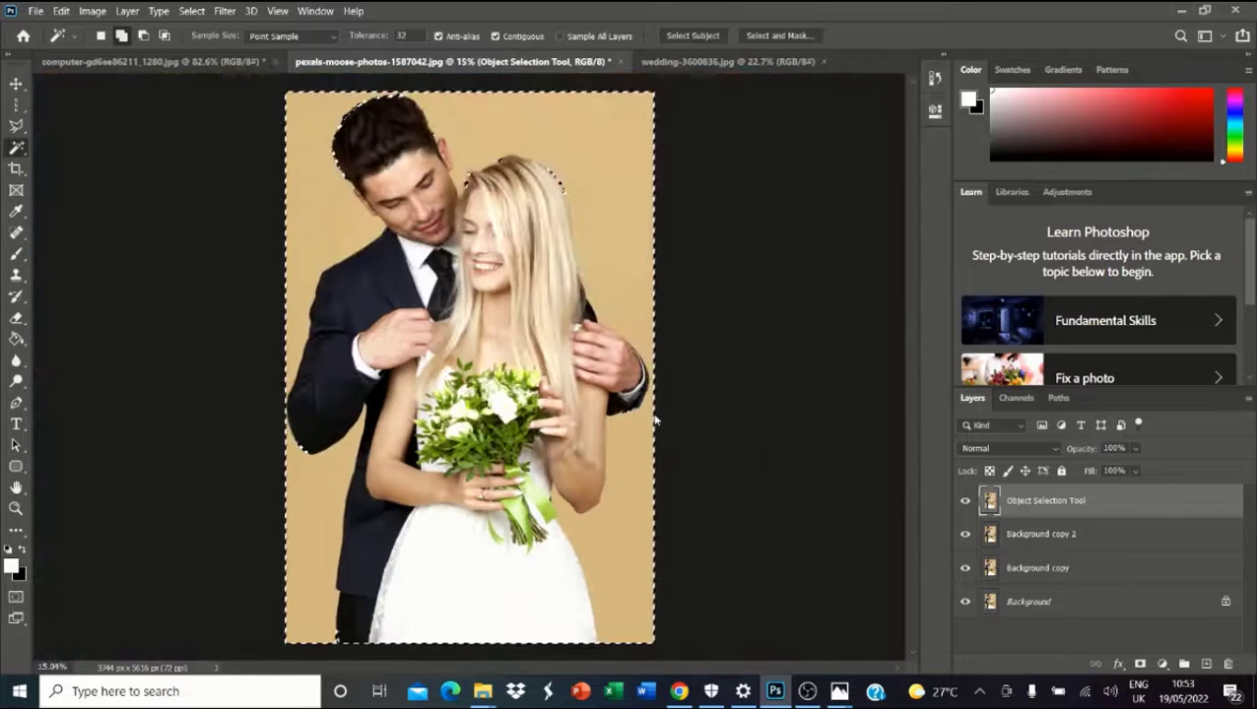
scroll(650, 432, "up", 2)
key("ctrl+shift+i")
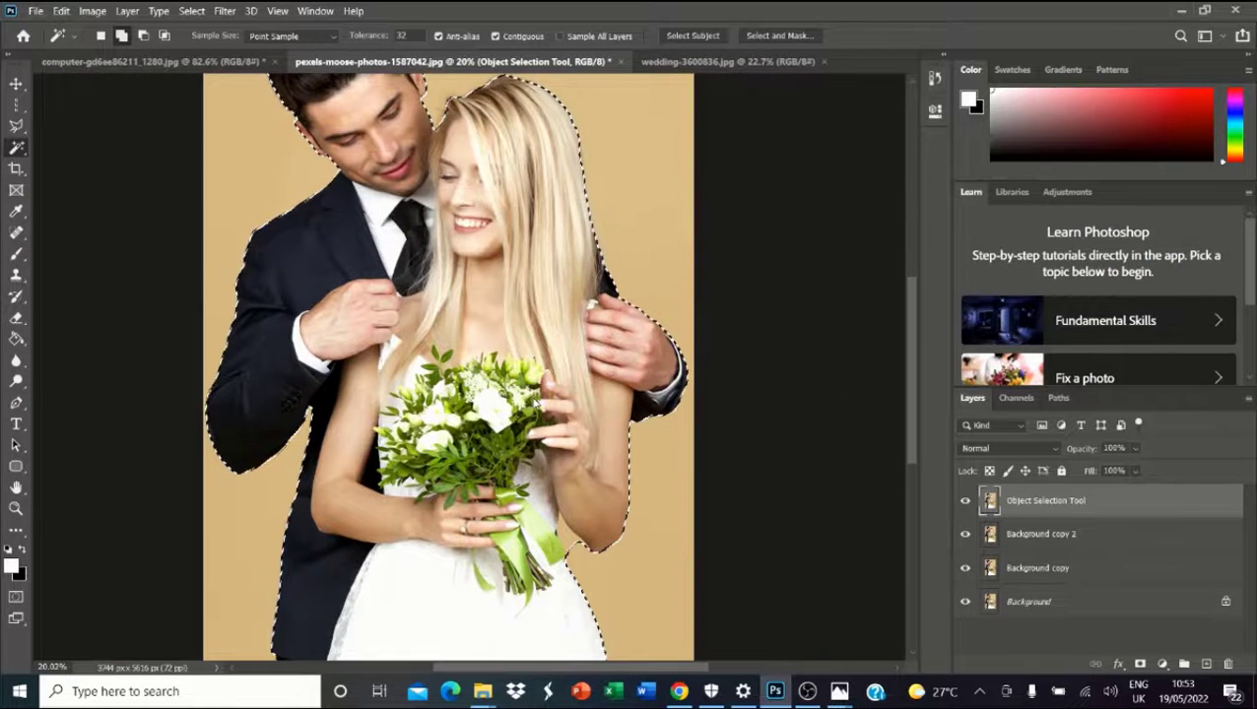
Try to subtract the background beside the woman's elbow with the Magic Wand Tool, and undo that selection change.
key("alt")
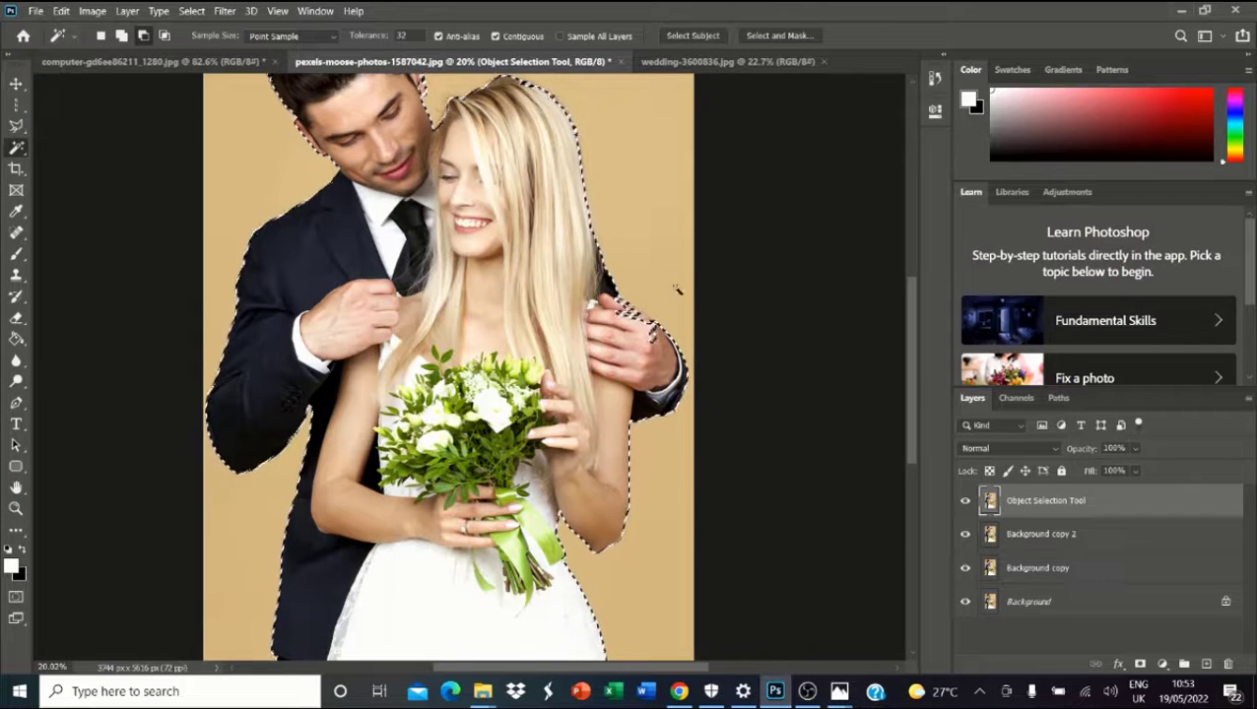
scroll(578, 253, "down", 2)
scroll(578, 253, "up", 6)
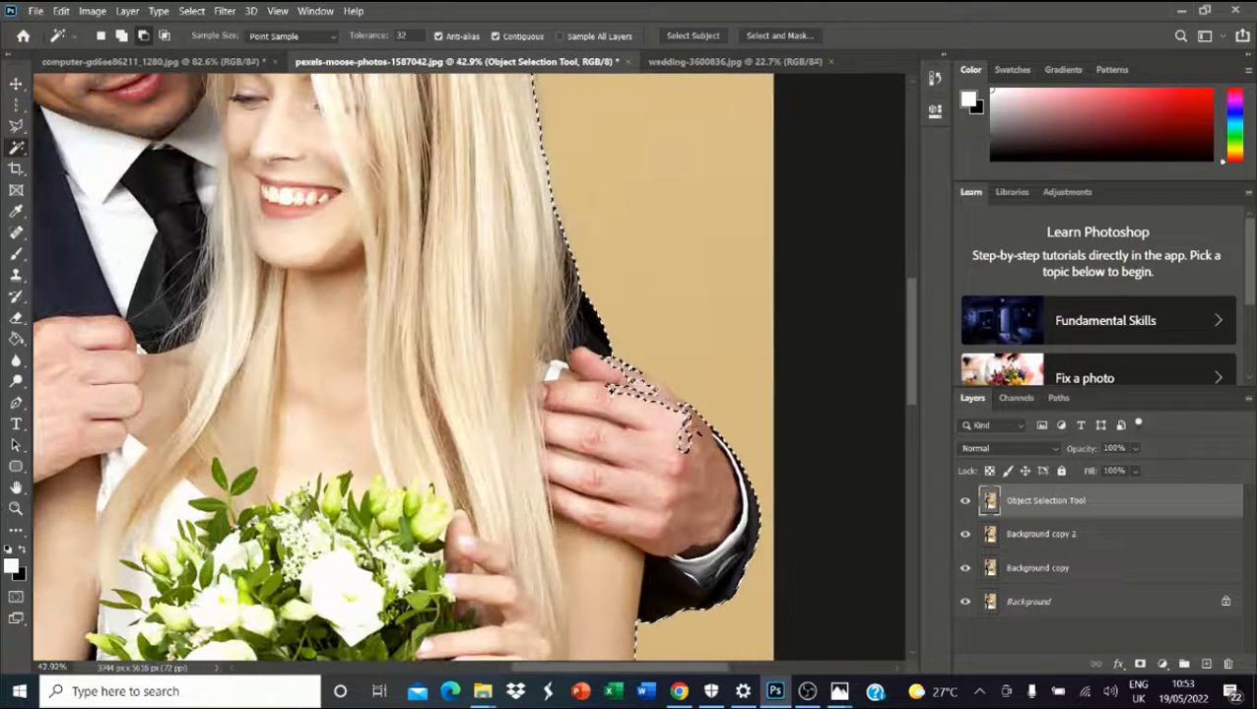
left_click(61, 10)
left_click(89, 27)
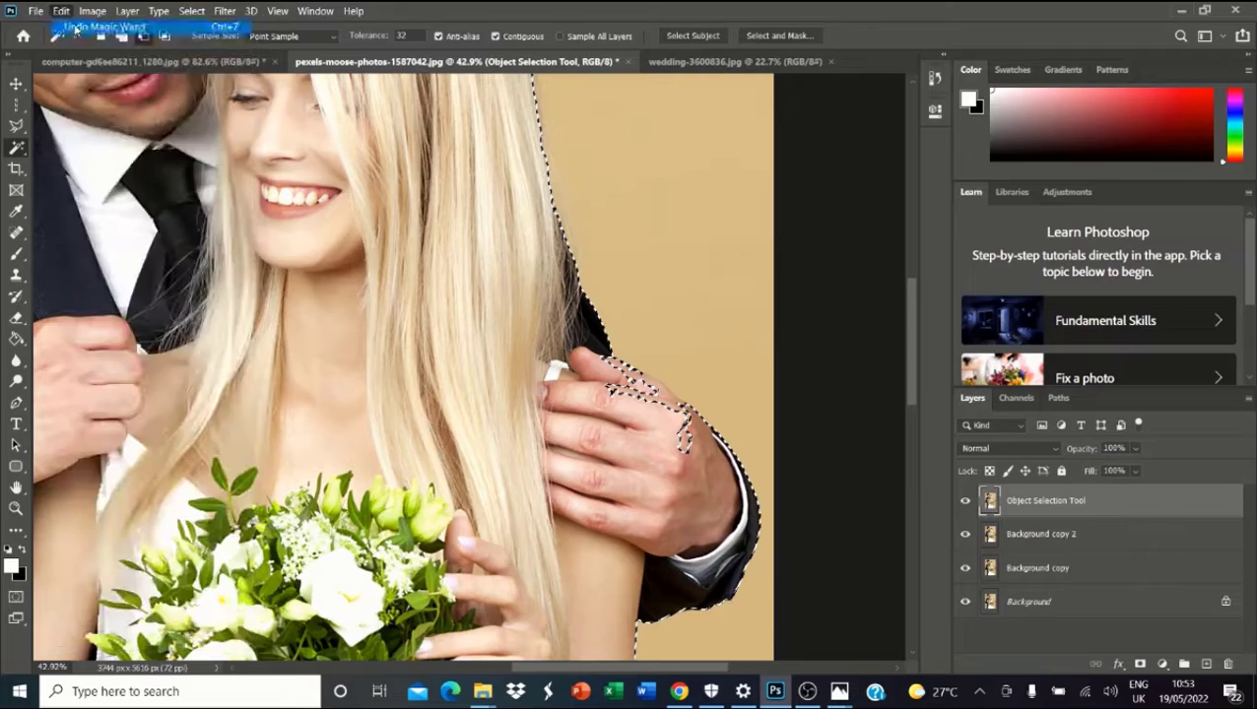
Try to correct the selection between the woman's elbow and dress with the Polygonal Lasso Tool in Add to Selection mode.
scroll(623, 221, "down", 1)
scroll(623, 221, "down", 3)
scroll(463, 512, "up", 2)
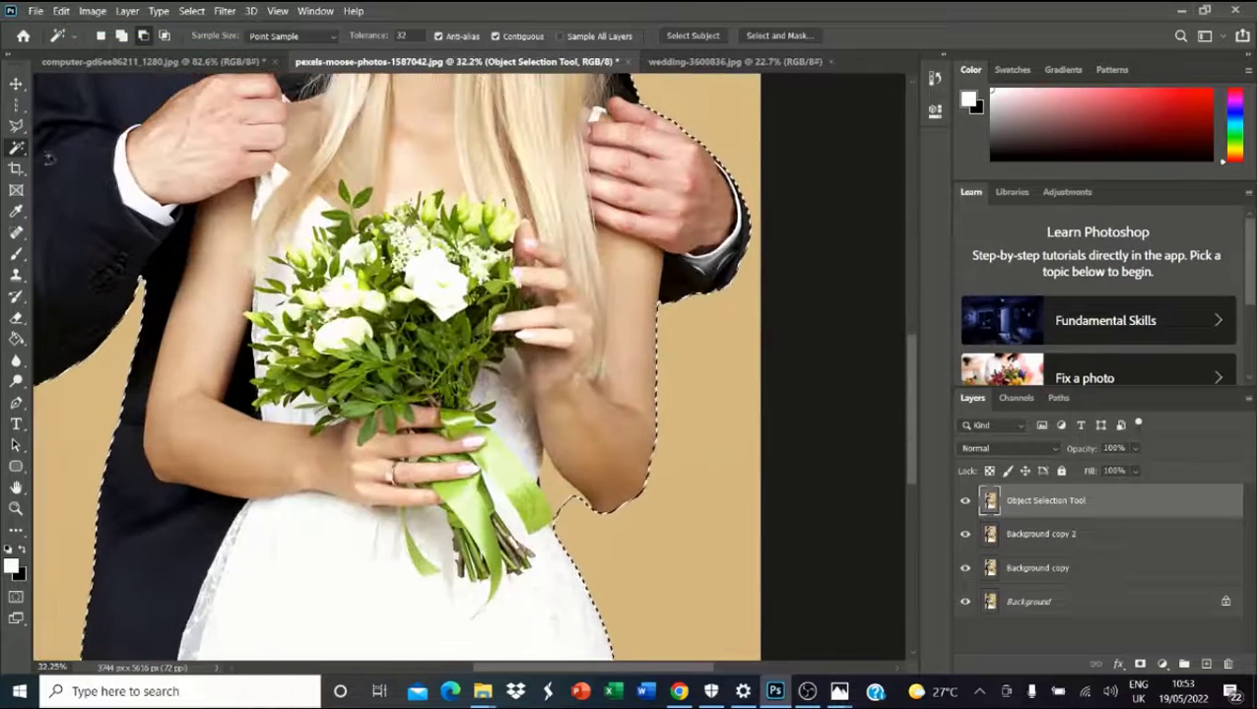
left_click(16, 126)
scroll(567, 514, "up", 5)
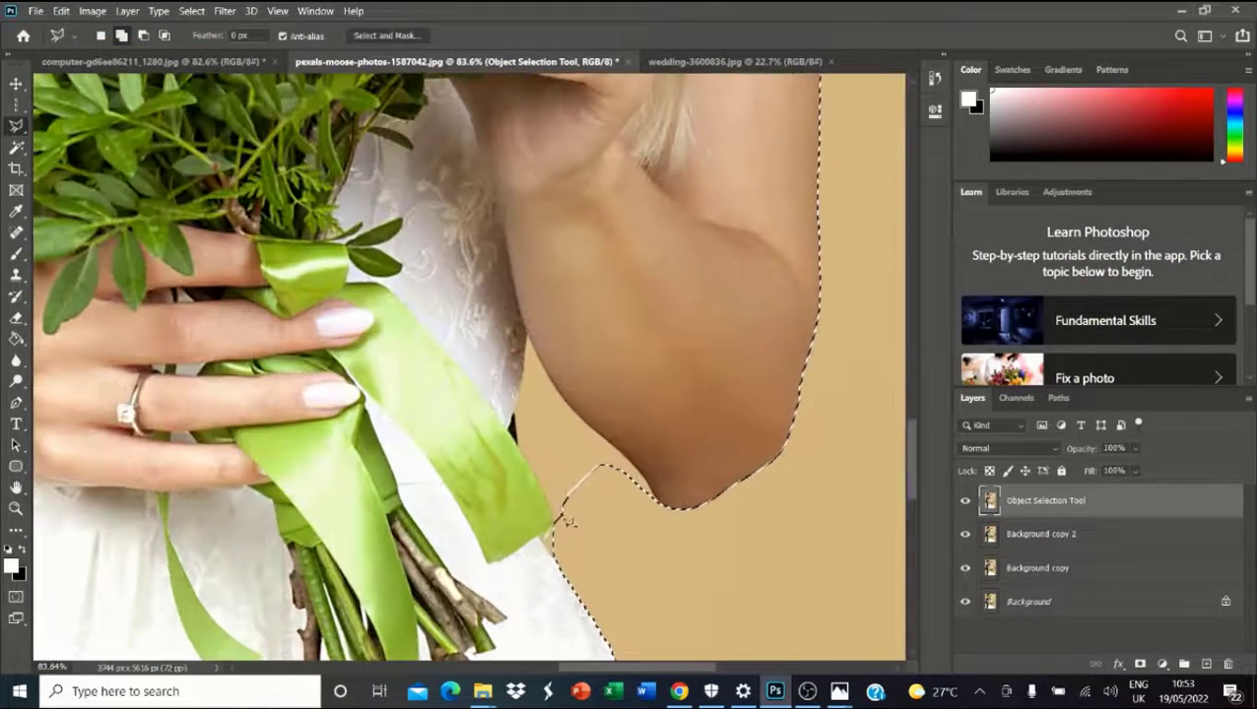
left_click_drag(568, 522, 562, 454)
mouse_move(612, 490)
left_mouse_down()
mouse_move(591, 527)
mouse_move(568, 522)
left_mouse_up()
Subtract the background wedge between the woman's forearm and dress from the selection, tracing along her arm, the dress and the green ribbon.
scroll(552, 512, "up", 2)
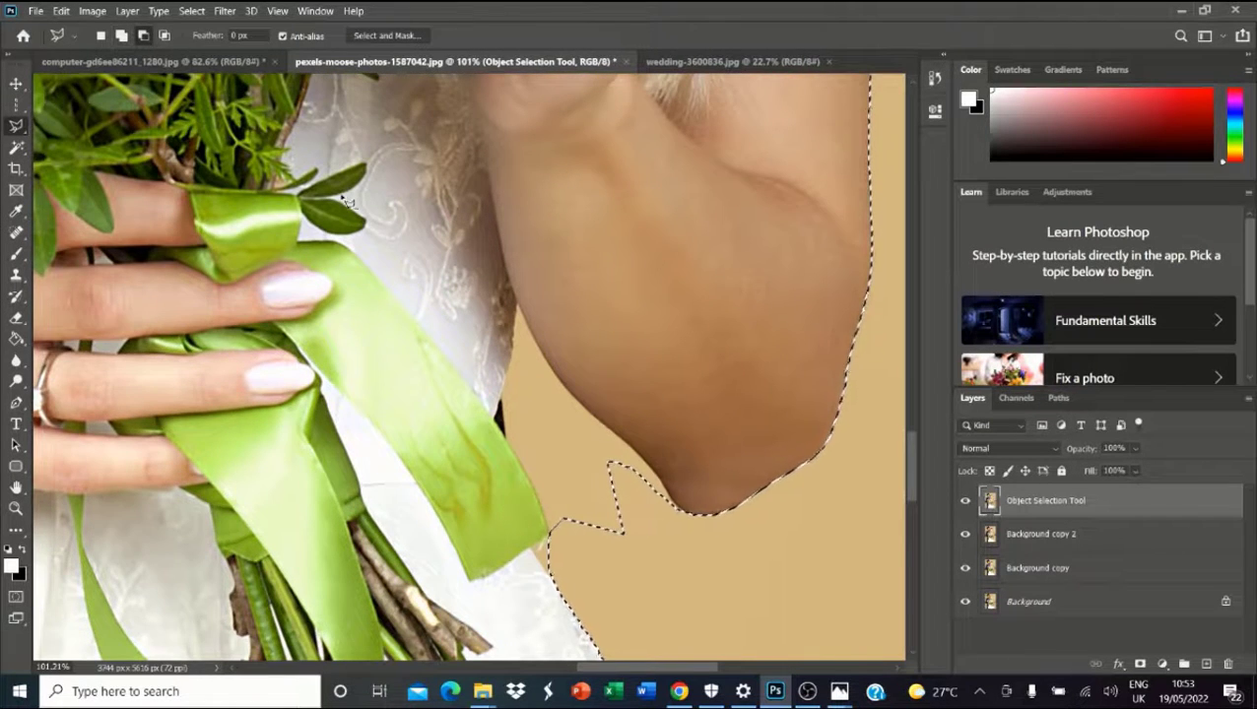
scroll(585, 333, "up", 3)
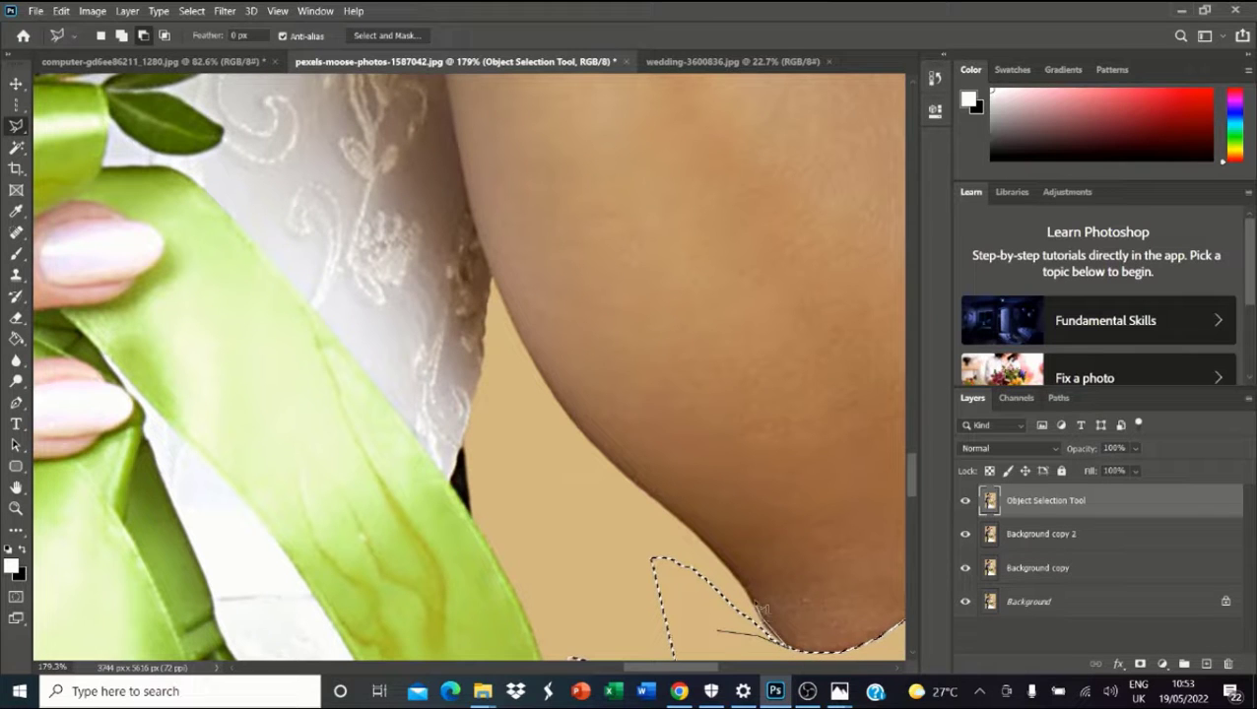
left_click_drag(748, 589, 639, 498)
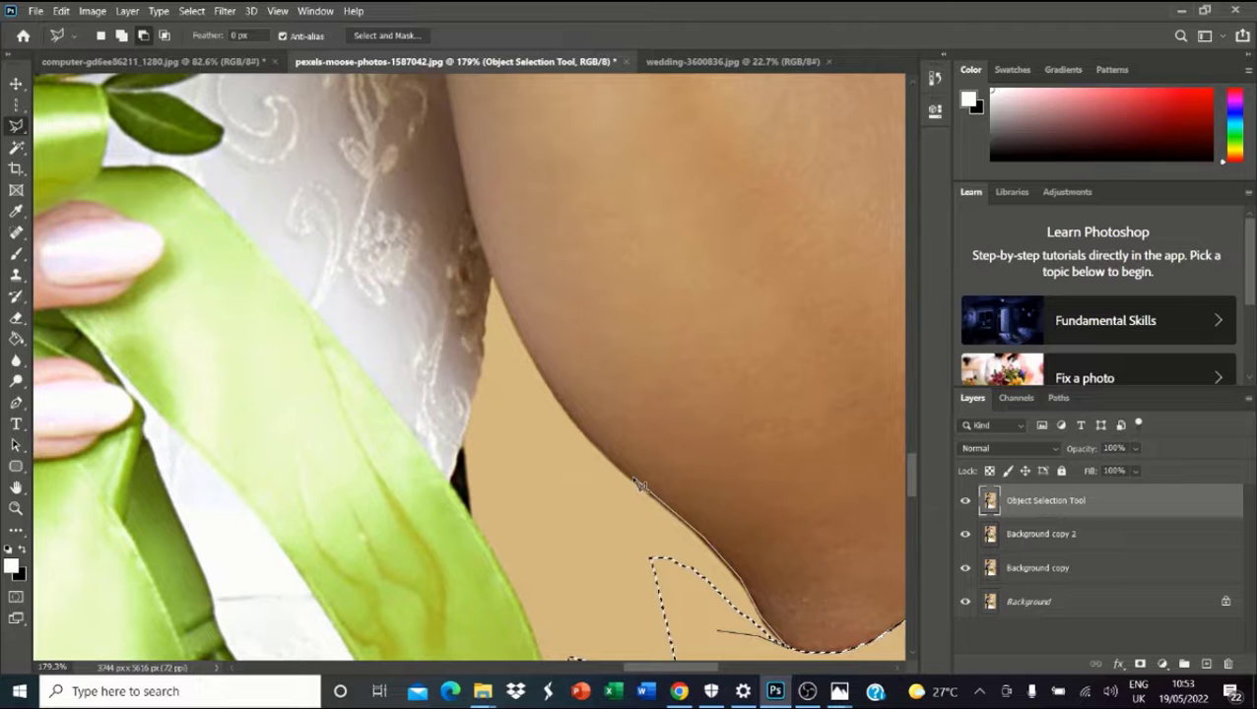
mouse_move(596, 441)
left_mouse_down()
mouse_move(517, 342)
mouse_move(492, 274)
mouse_move(476, 406)
left_mouse_up()
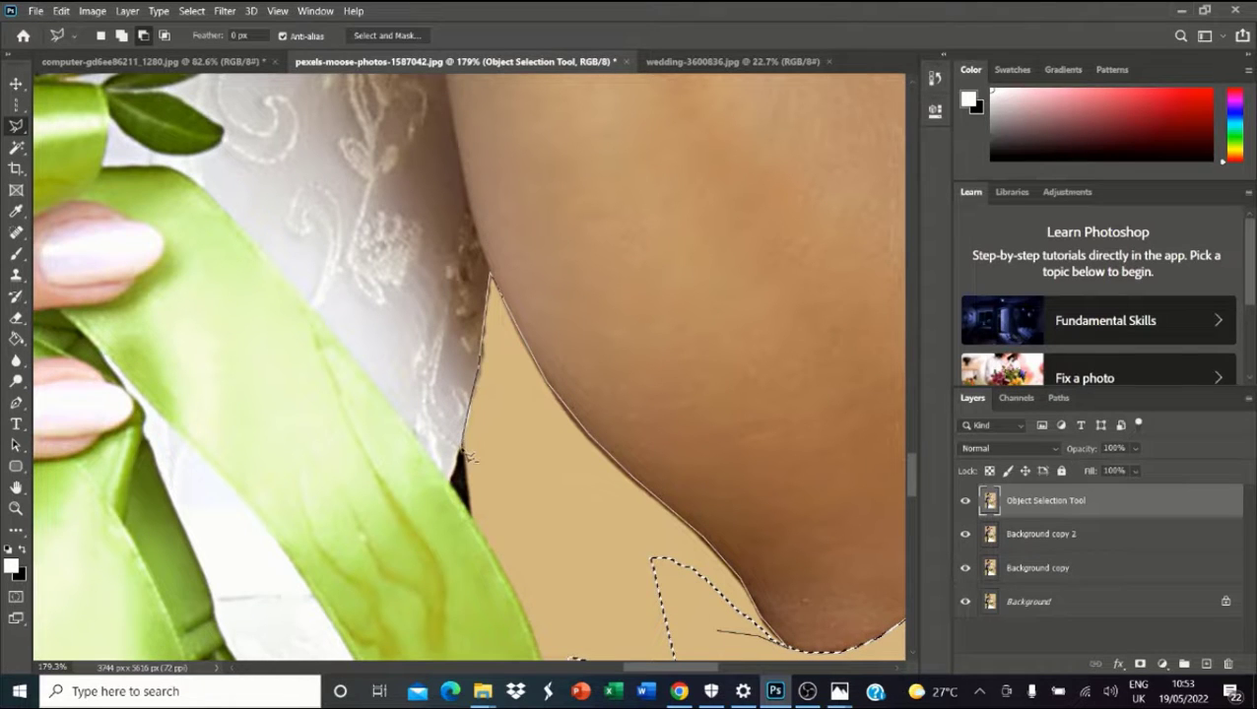
left_click_drag(469, 458, 483, 540)
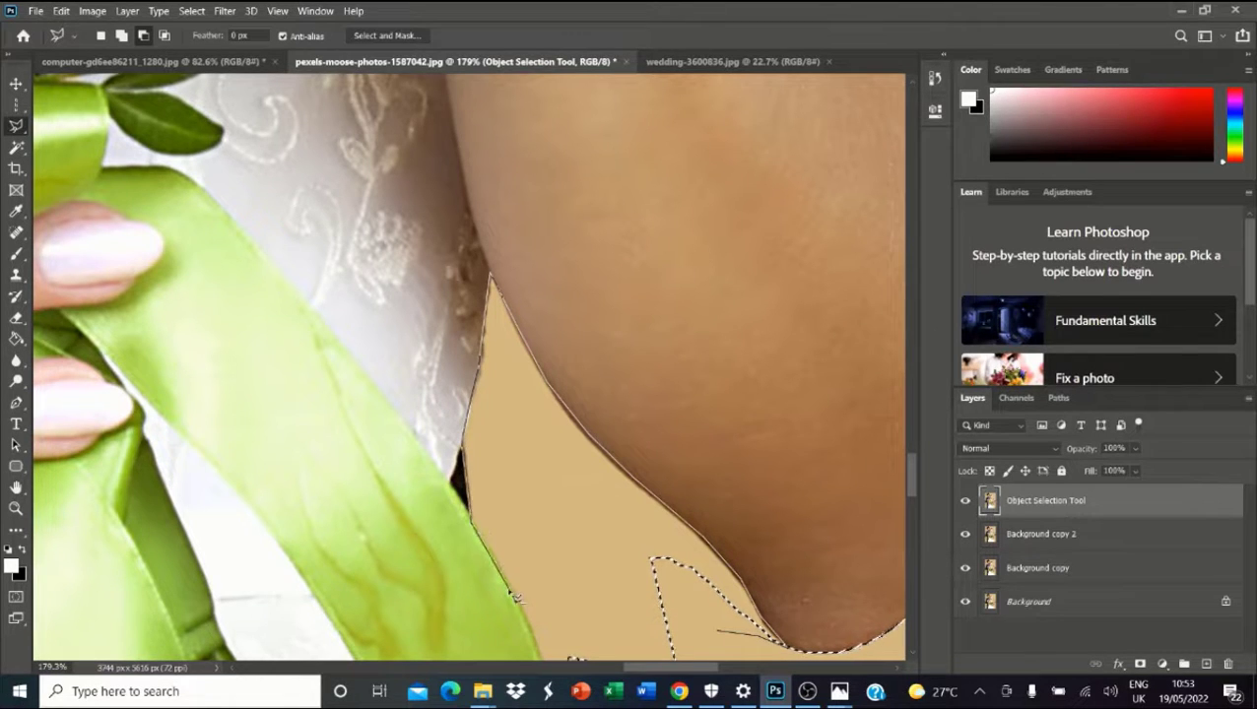
mouse_move(514, 596)
left_mouse_down()
mouse_move(544, 603)
mouse_move(536, 317)
mouse_move(564, 264)
mouse_move(526, 182)
mouse_move(551, 269)
mouse_move(517, 290)
mouse_move(604, 399)
mouse_move(774, 399)
left_mouse_up()
Feather the couple's selection by a radius of 2 pixels.
scroll(676, 226, "down", 5)
scroll(676, 237, "down", 3)
scroll(617, 288, "up", 3)
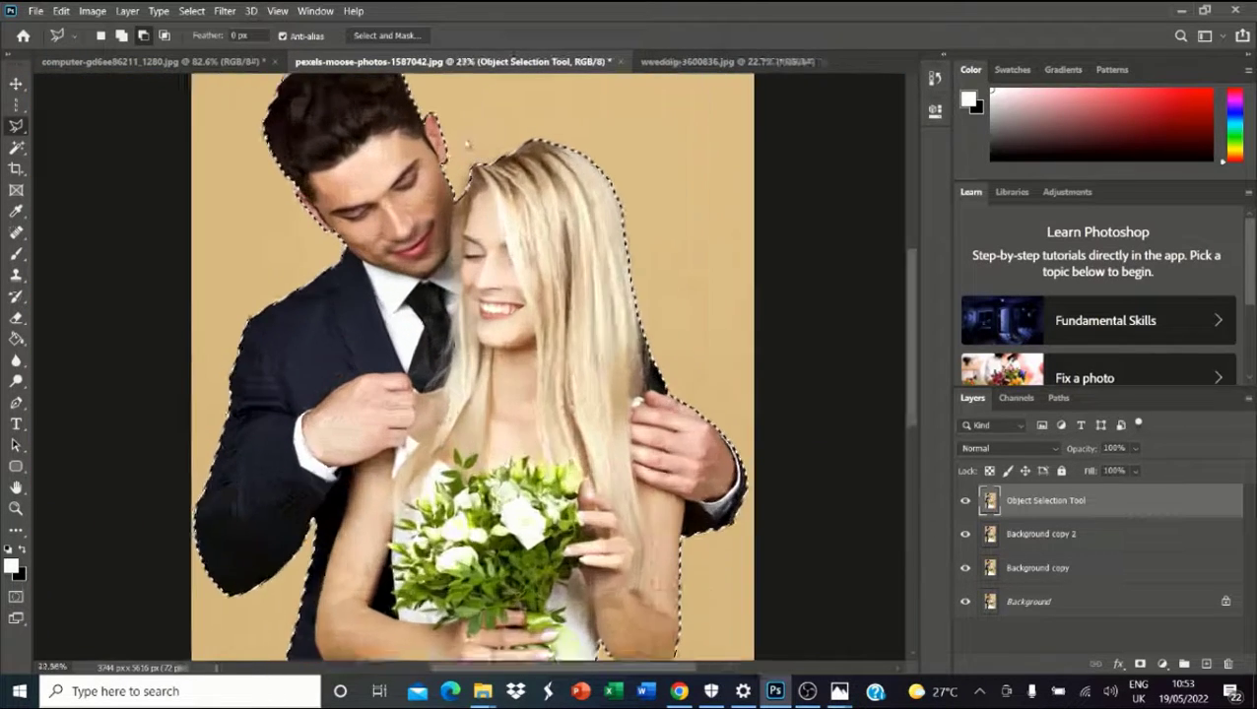
scroll(617, 289, "down", 2)
scroll(499, 345, "down", 3)
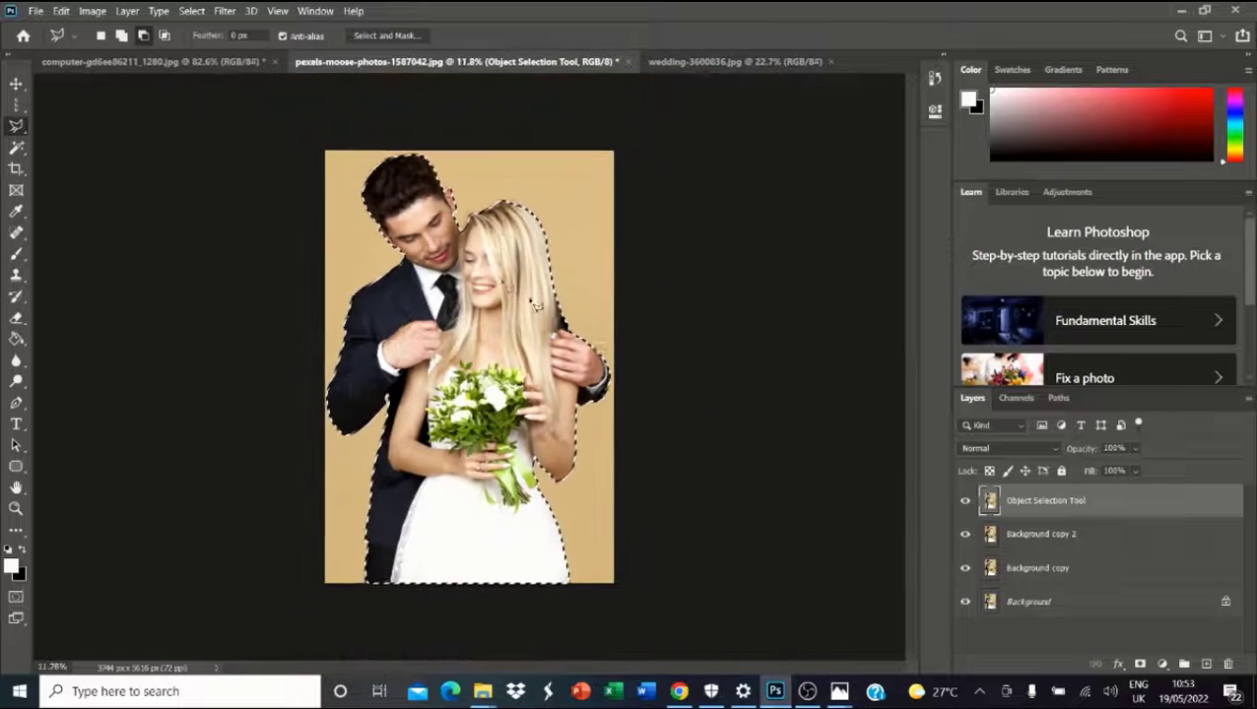
scroll(498, 345, "up", 2)
right_click(477, 150)
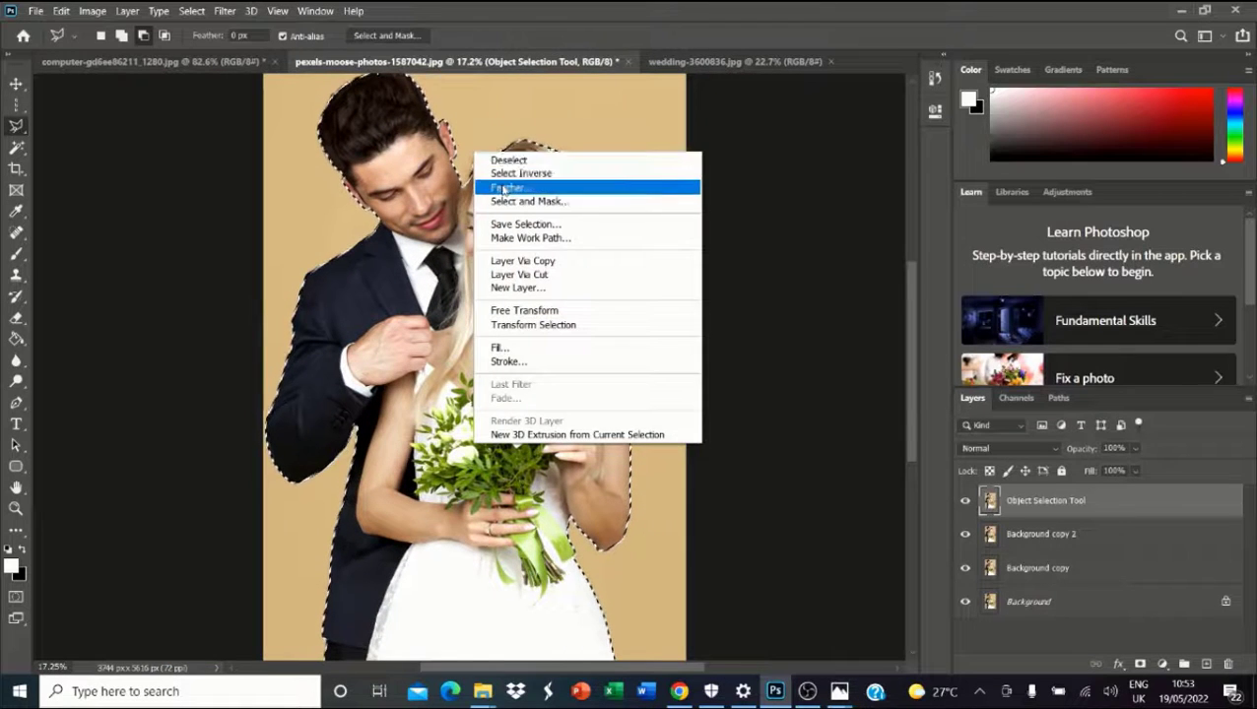
left_click(557, 188)
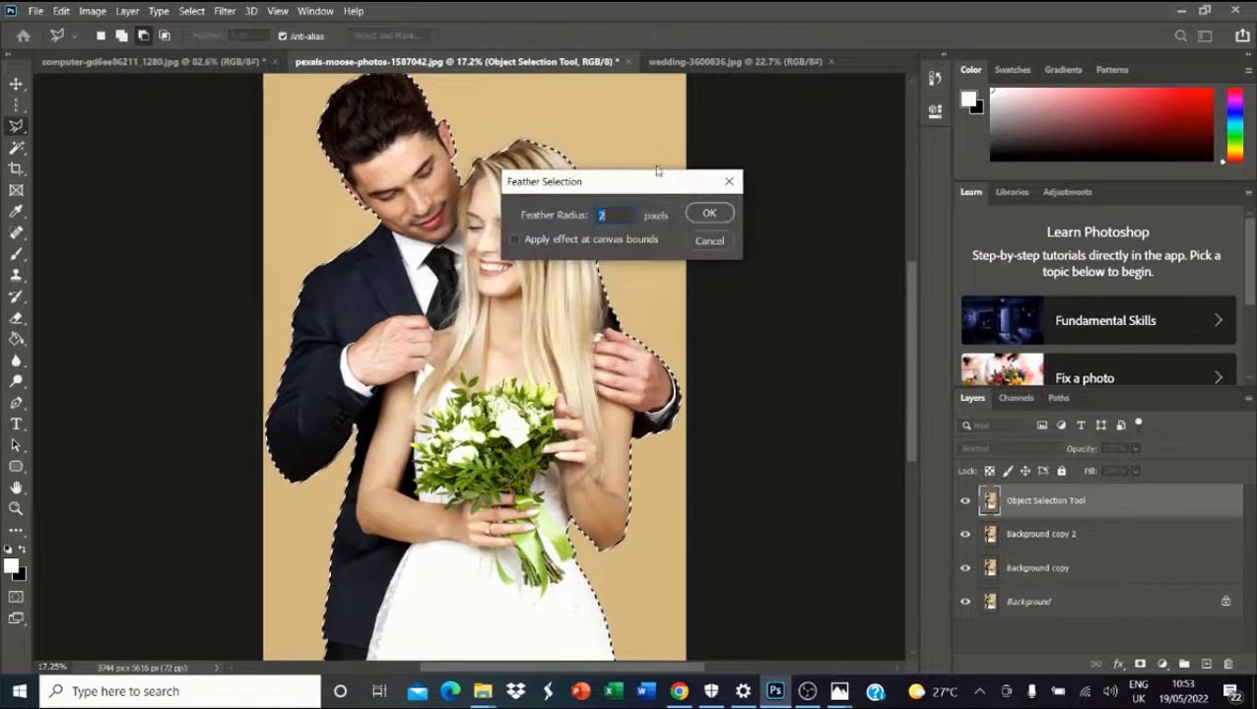
left_click(709, 213)
Try smoothing the selection with a sample radius of 1 pixel, and undo the smoothing.
scroll(575, 140, "up", 5)
scroll(610, 207, "up", 2)
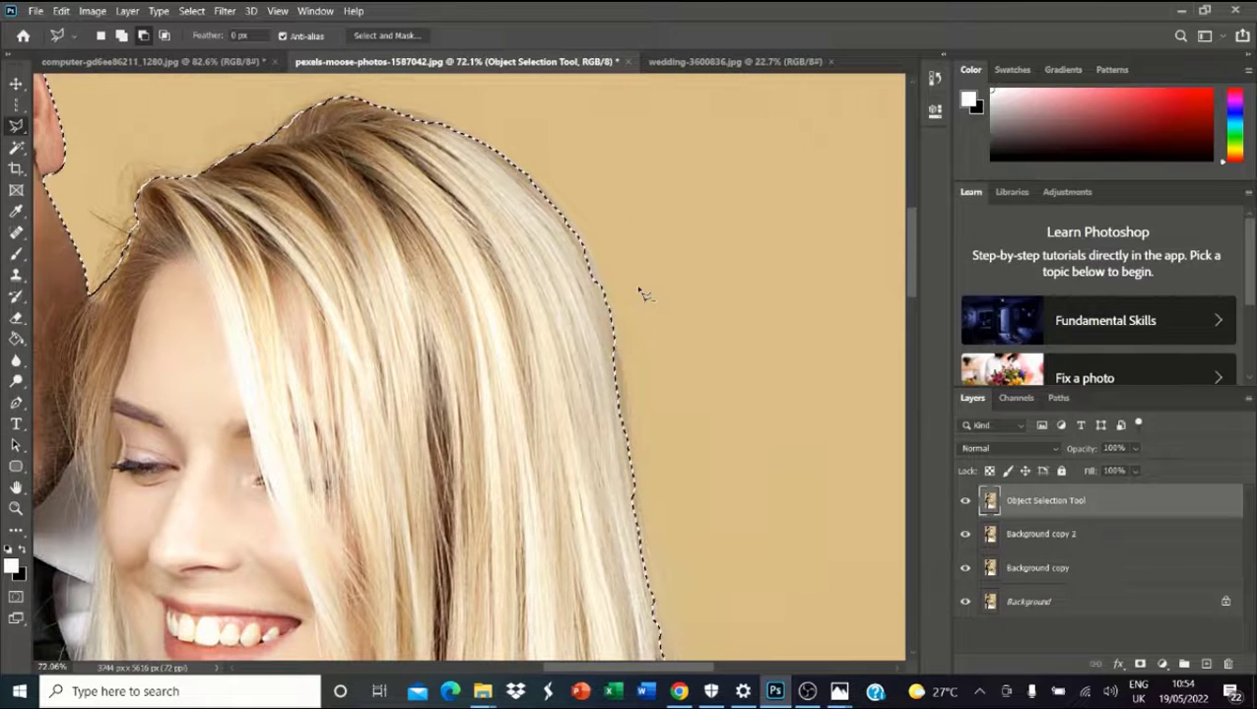
left_click(191, 11)
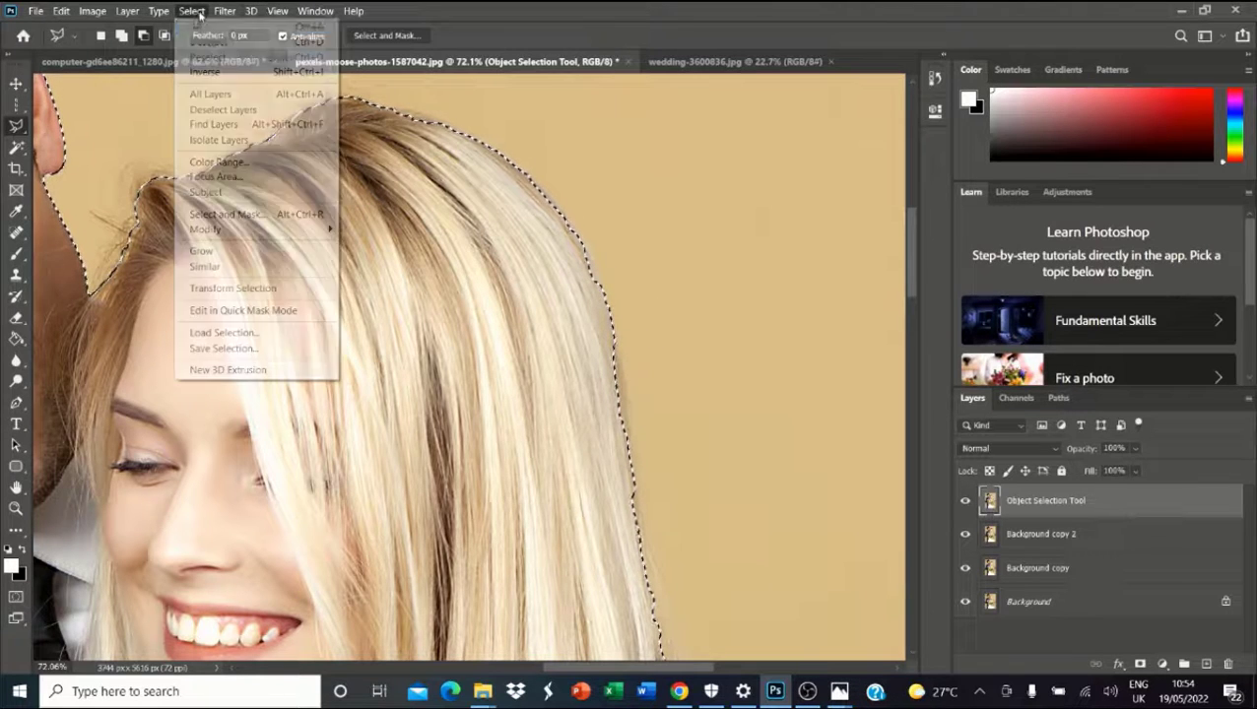
mouse_move(279, 232)
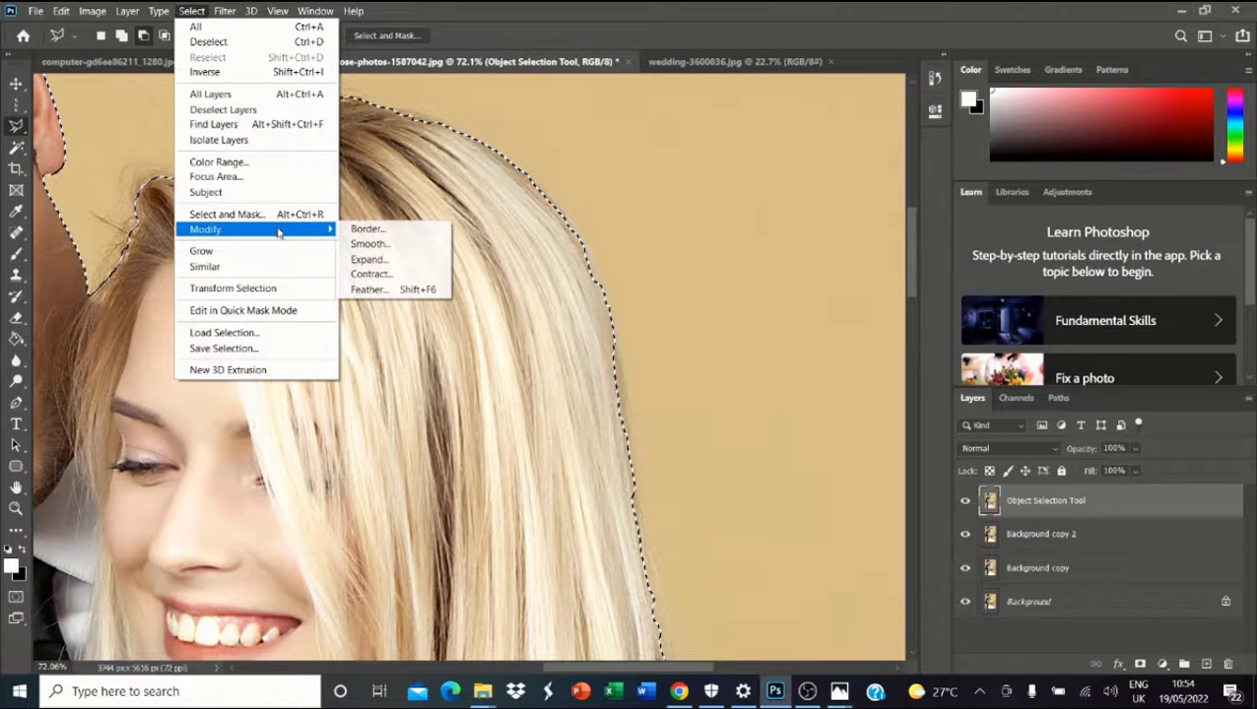
left_click(368, 244)
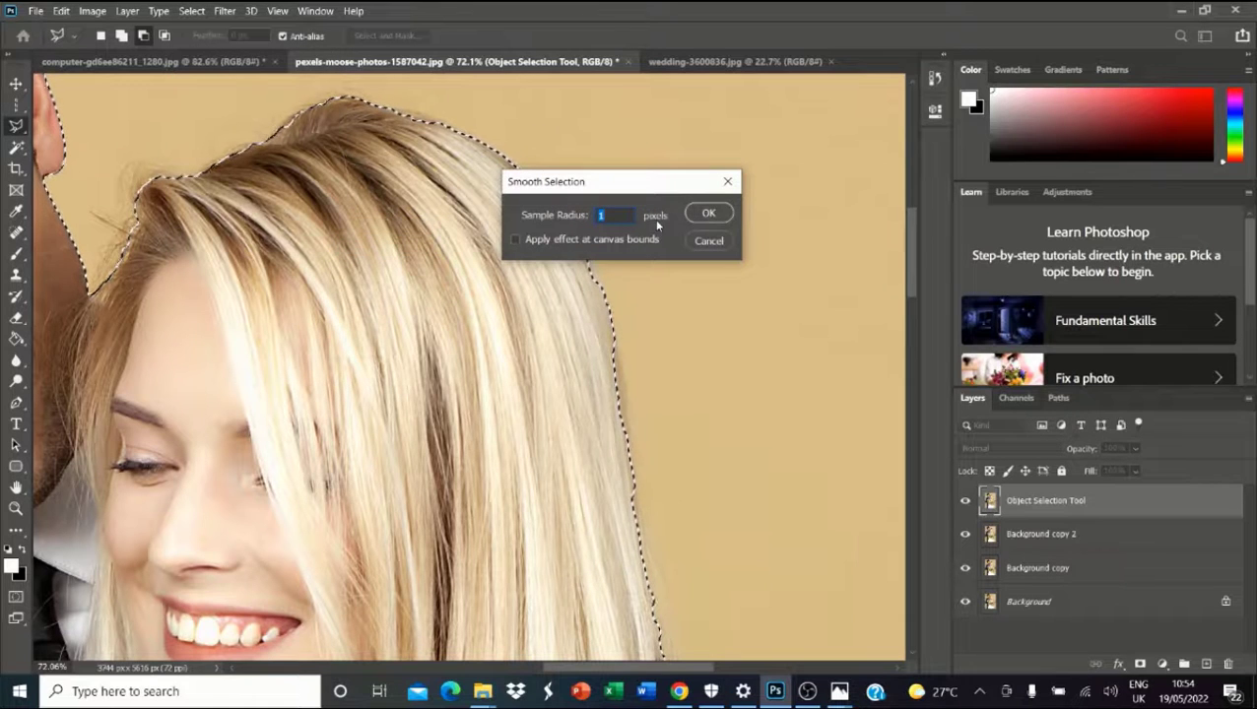
left_click(719, 217)
scroll(639, 451, "up", 3)
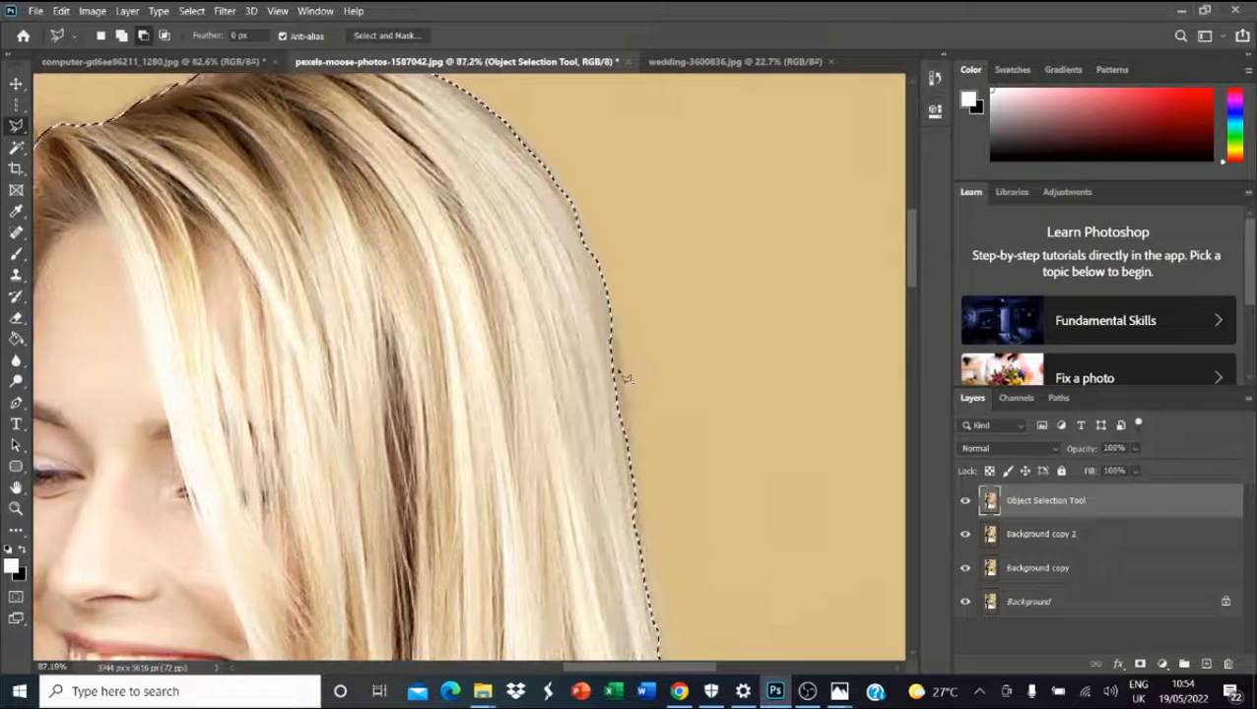
scroll(638, 450, "down", 3)
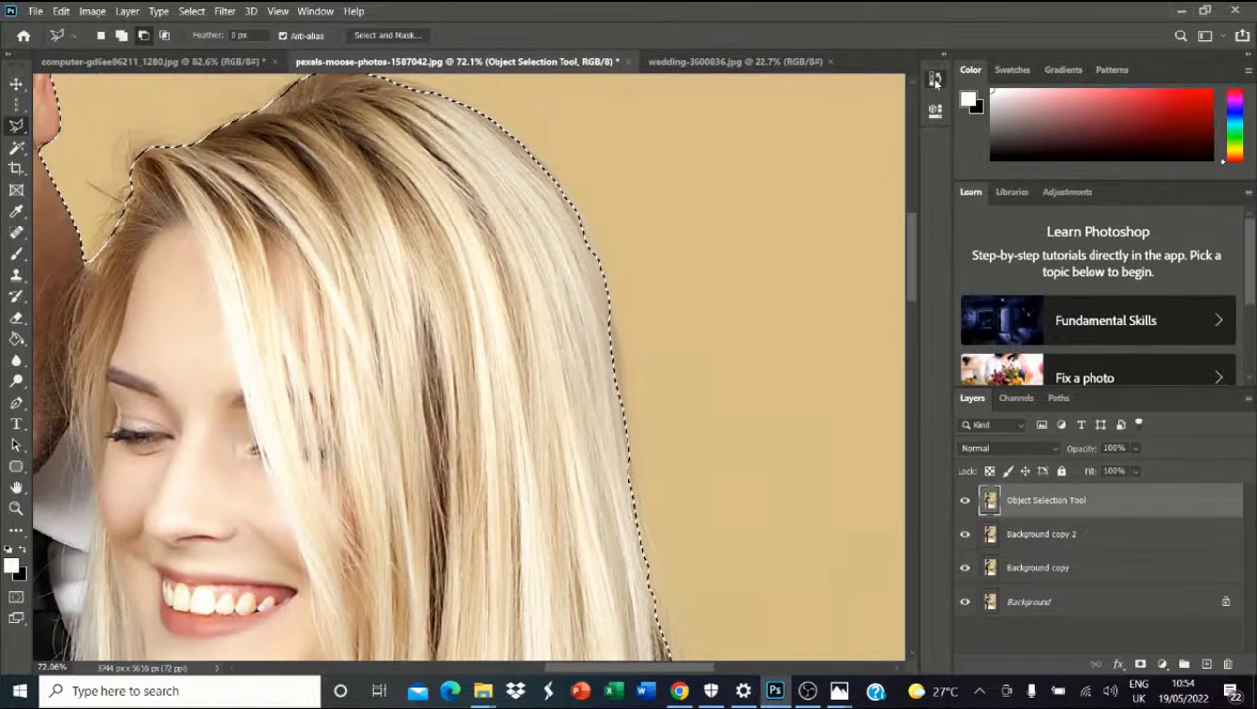
left_click(932, 109)
key("ctrl+z")
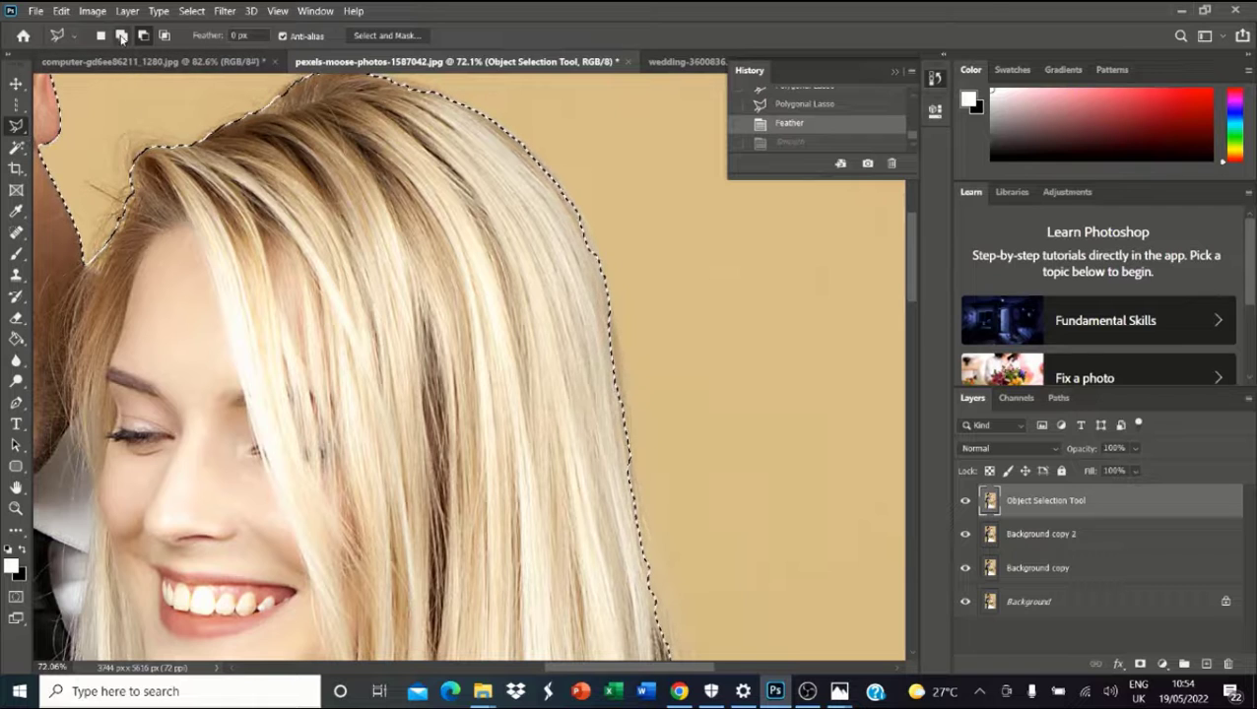
Try to correct the selection along the side of the woman's hair with the Polygonal Lasso Tool, and undo that change.
left_click(491, 155)
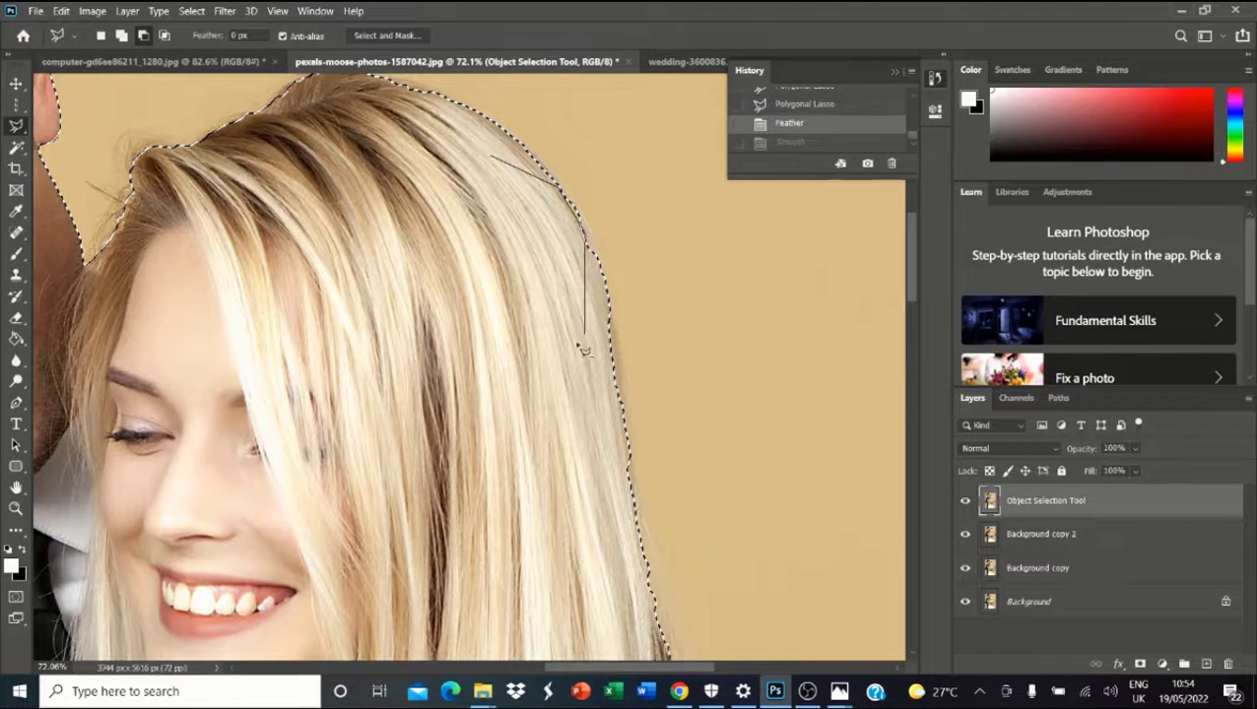
double_click(478, 344)
left_click(849, 124)
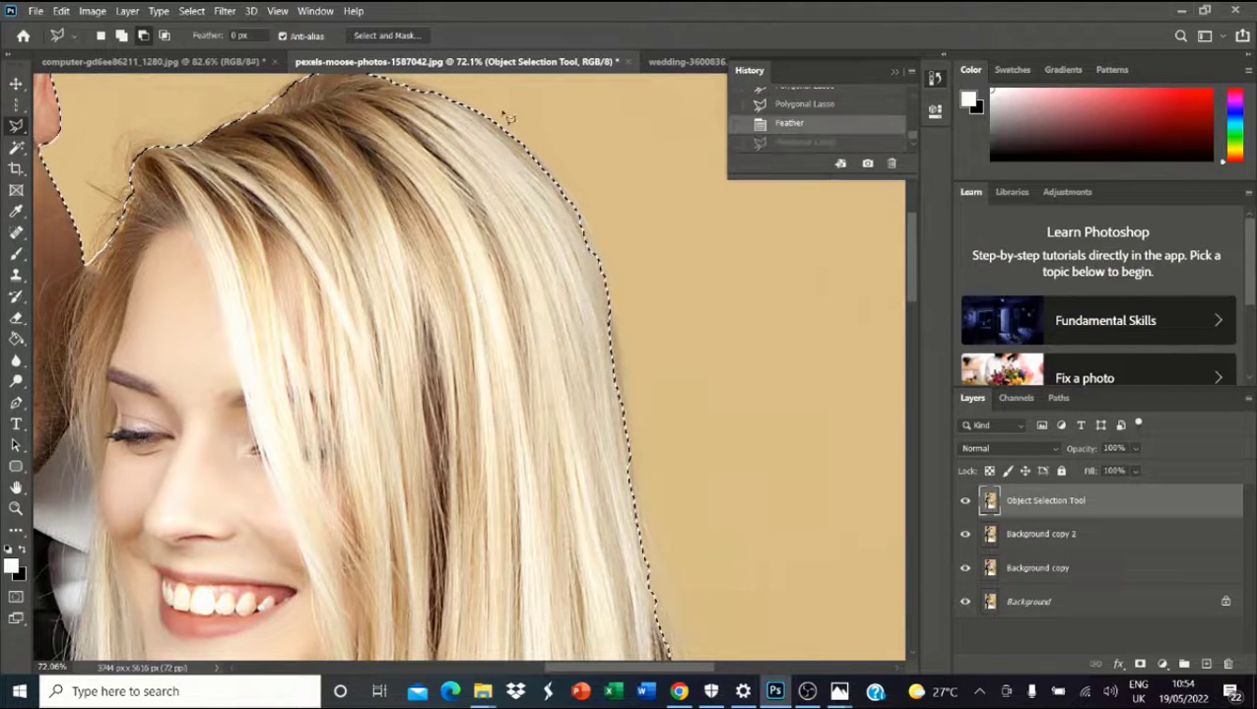
Add the missing outer edge of the woman's long hair to the selection with the Polygonal Lasso Tool, tracing down to the man's sleeve.
scroll(472, 158, "up", 4)
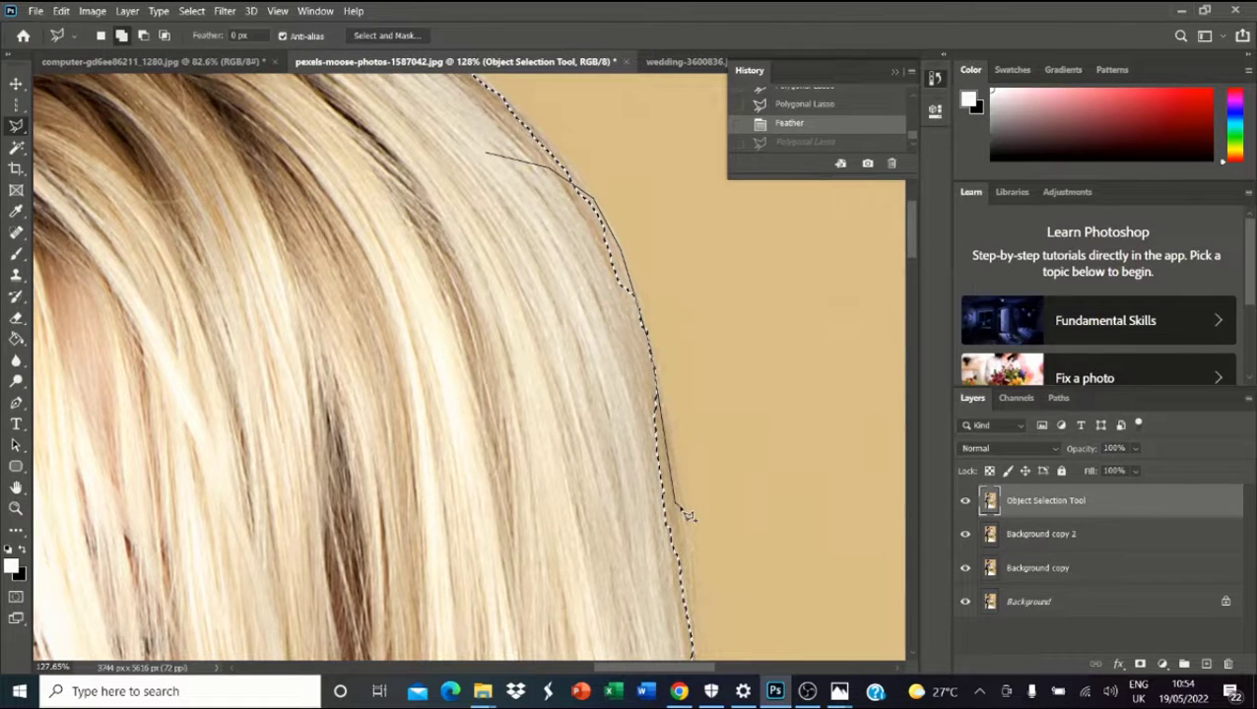
scroll(687, 516, "down", 5)
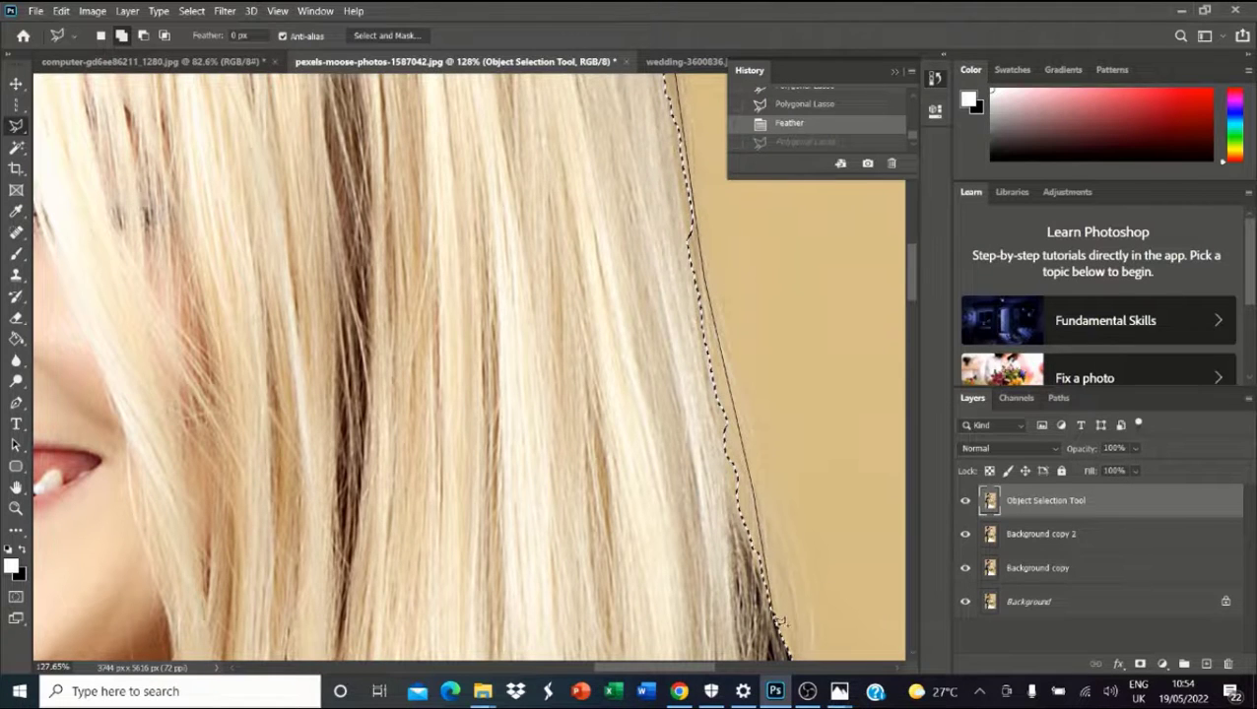
scroll(778, 621, "down", 5)
left_click(546, 547)
scroll(351, 210, "up", 5)
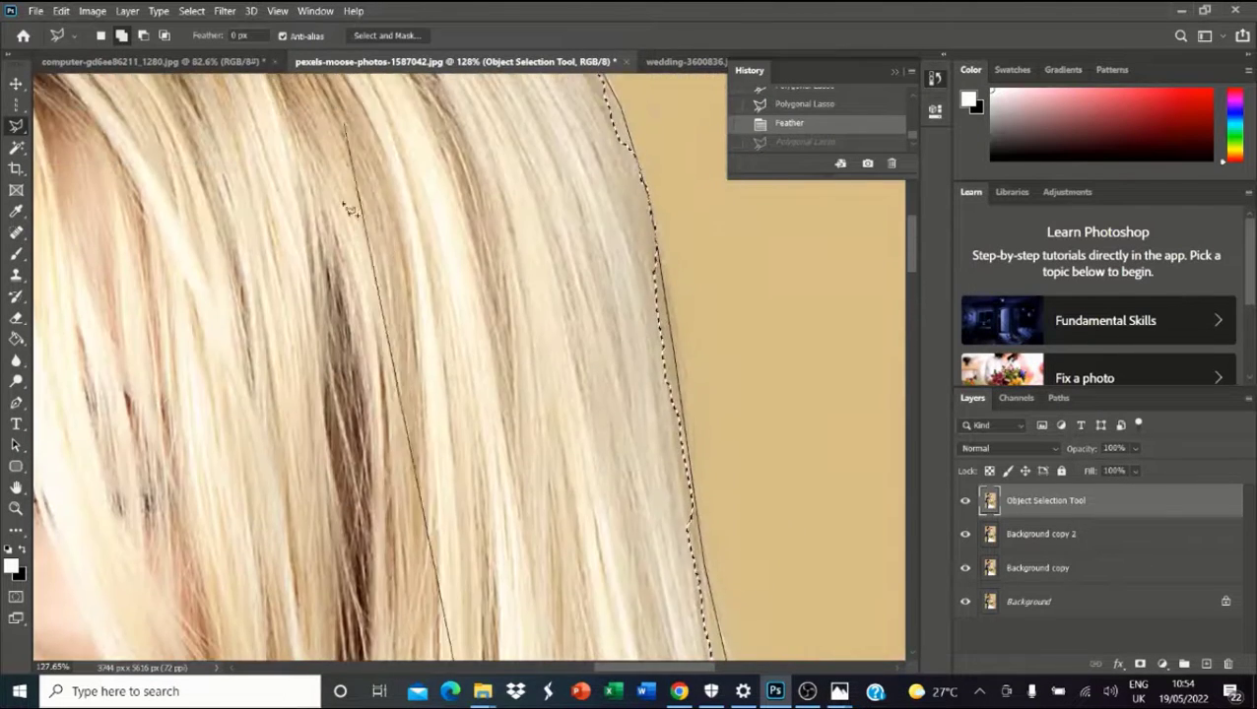
scroll(351, 210, "up", 3)
double_click(519, 359)
Add the small missed strip of hair at the crown of the woman's head to the selection with the Polygonal Lasso Tool.
scroll(311, 247, "up", 2)
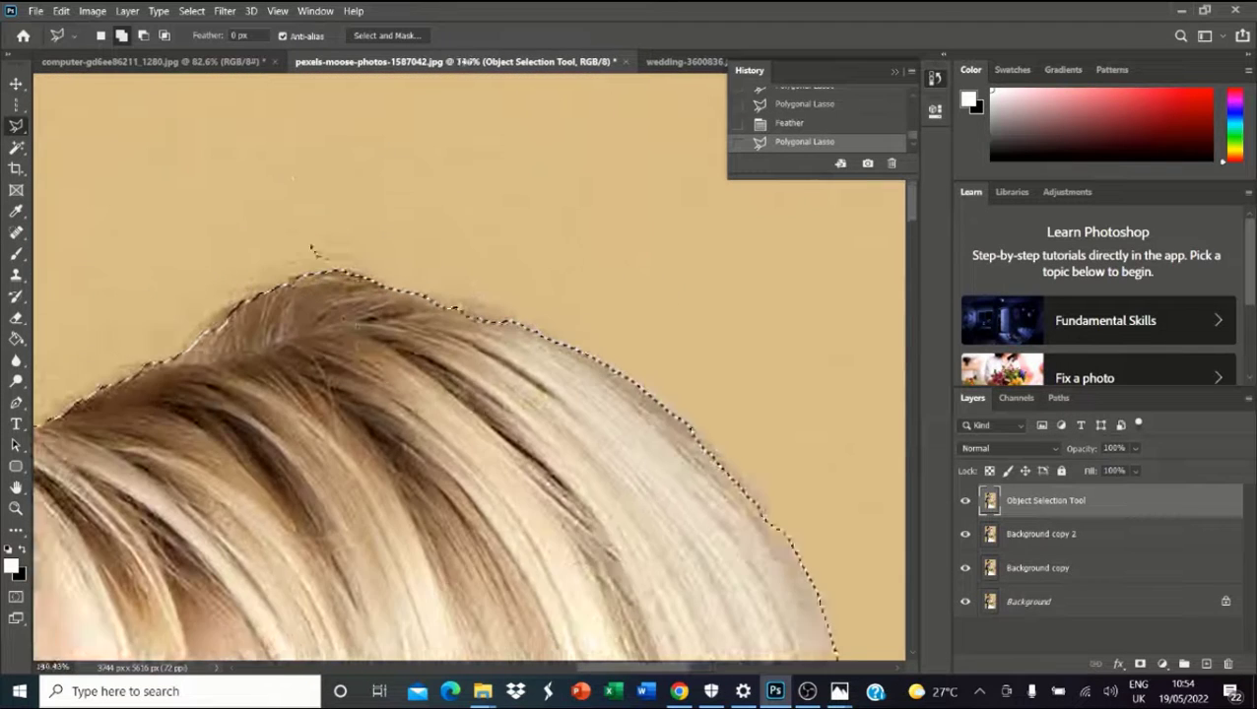
scroll(311, 249, "up", 1)
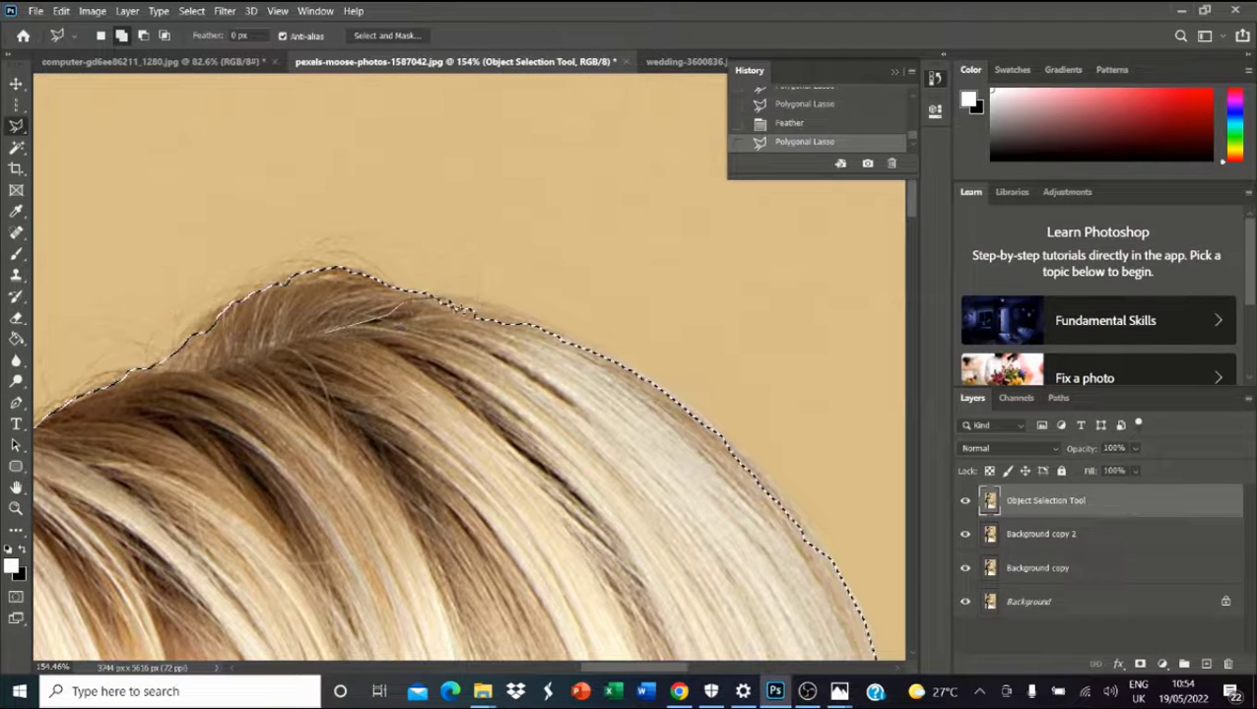
left_click(445, 299)
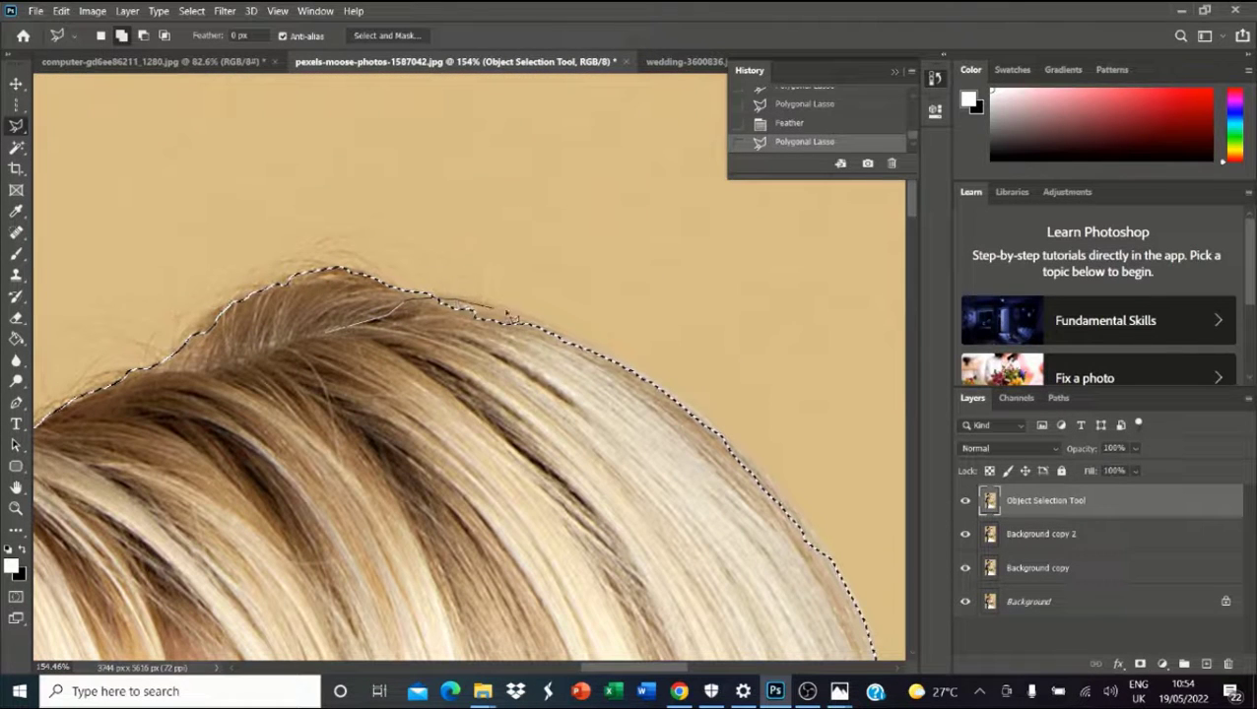
double_click(463, 418)
Feather the corrected selection of the couple by 2 pixels.
scroll(575, 211, "down", 10)
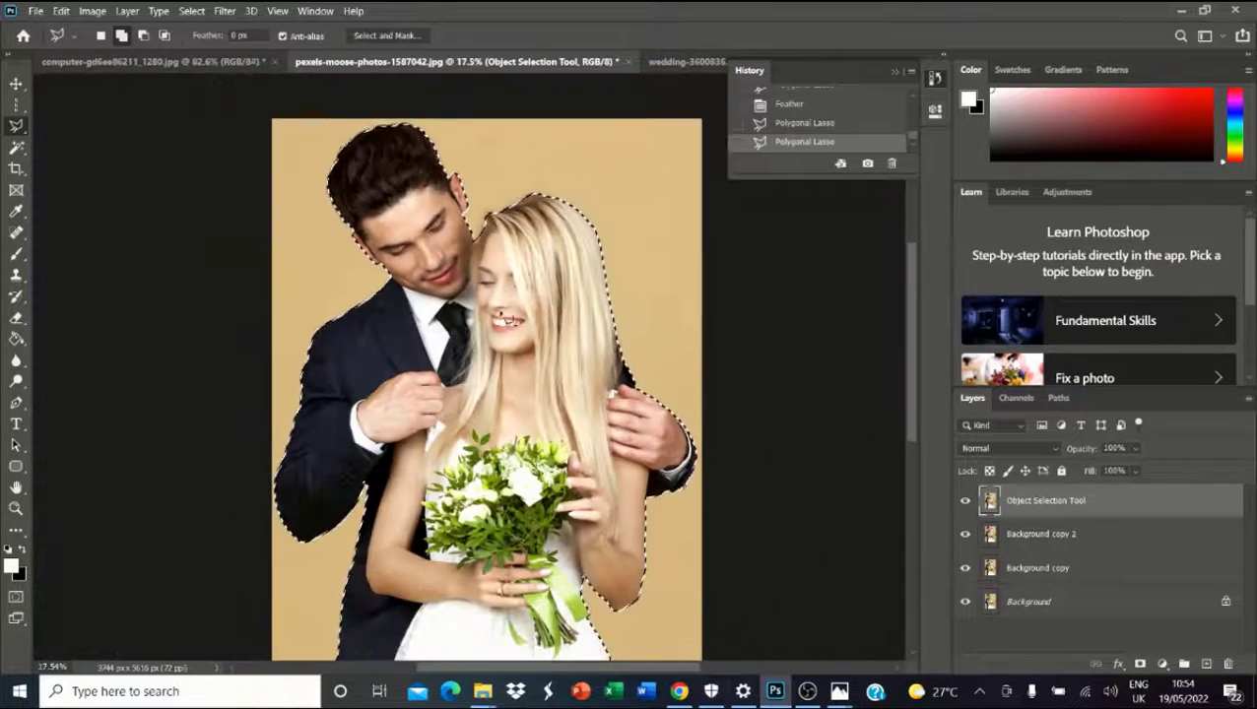
right_click(498, 315)
left_click(536, 348)
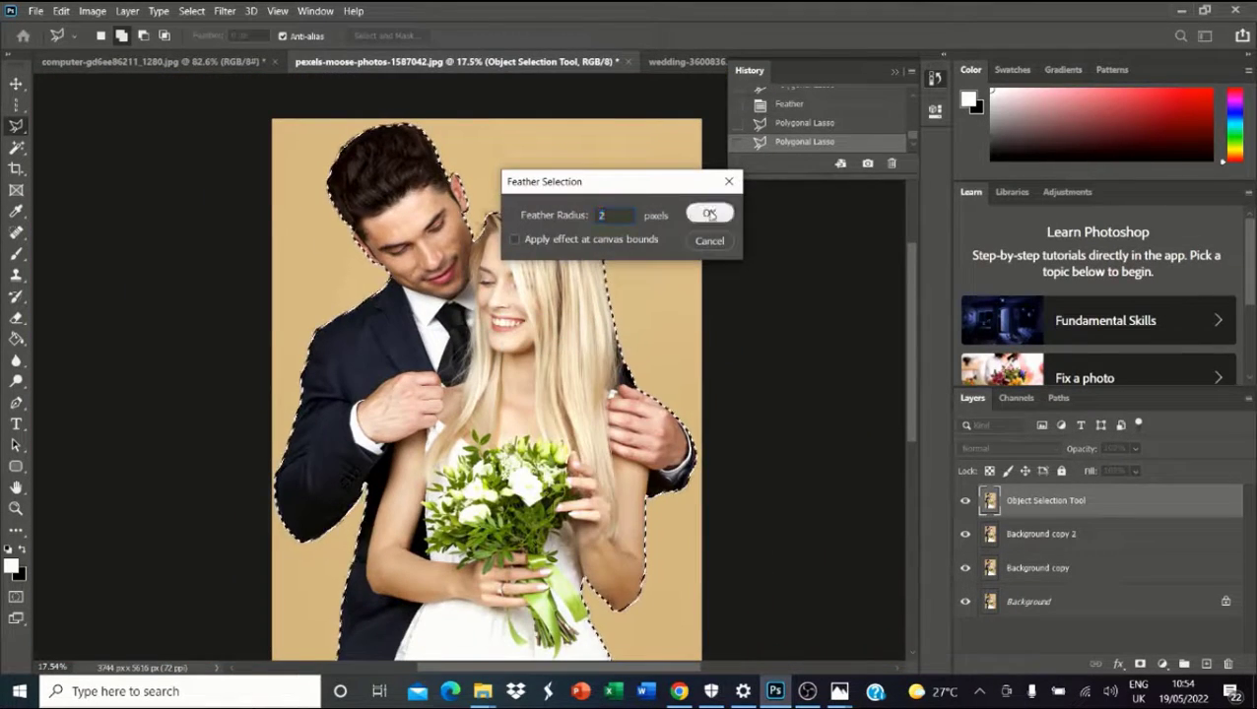
left_click(709, 214)
Try deleting the selected area from the Object Selection Tool layer, and revert to the feathered selection.
scroll(509, 307, "up", 3)
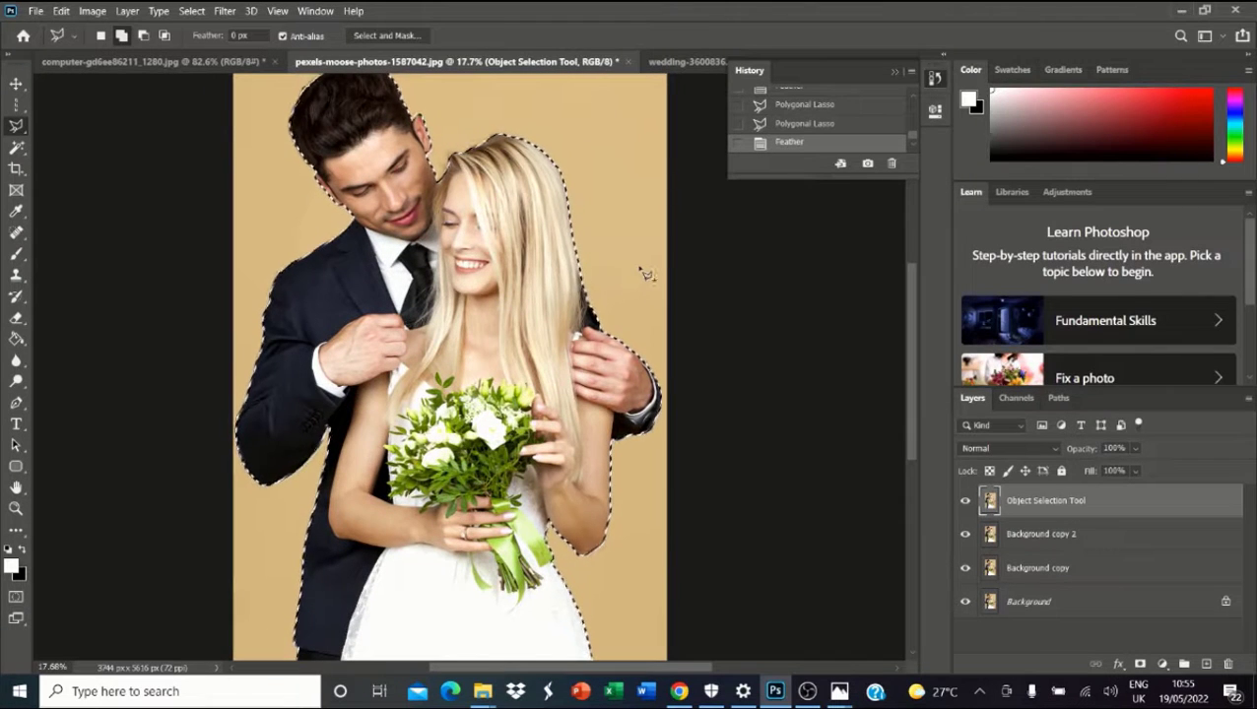
key("Delete")
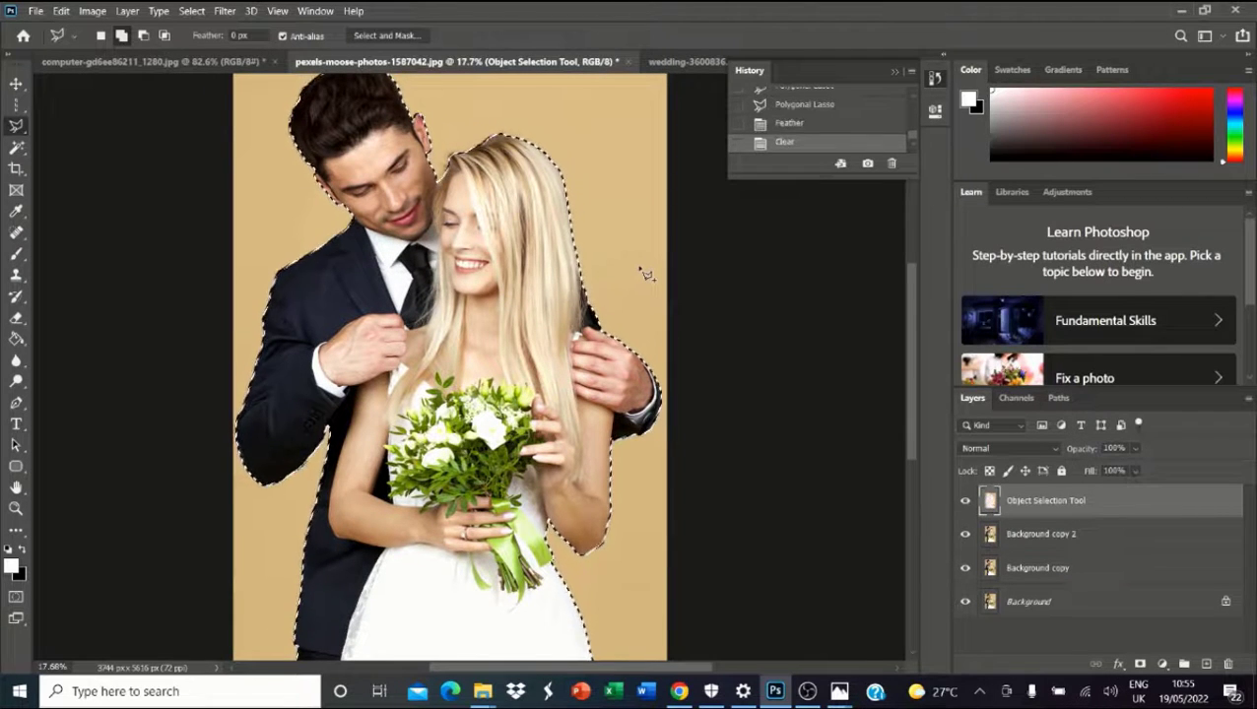
left_click(794, 124)
Invert the selection and delete the background around the couple from the Object Selection Tool layer.
right_click(598, 199)
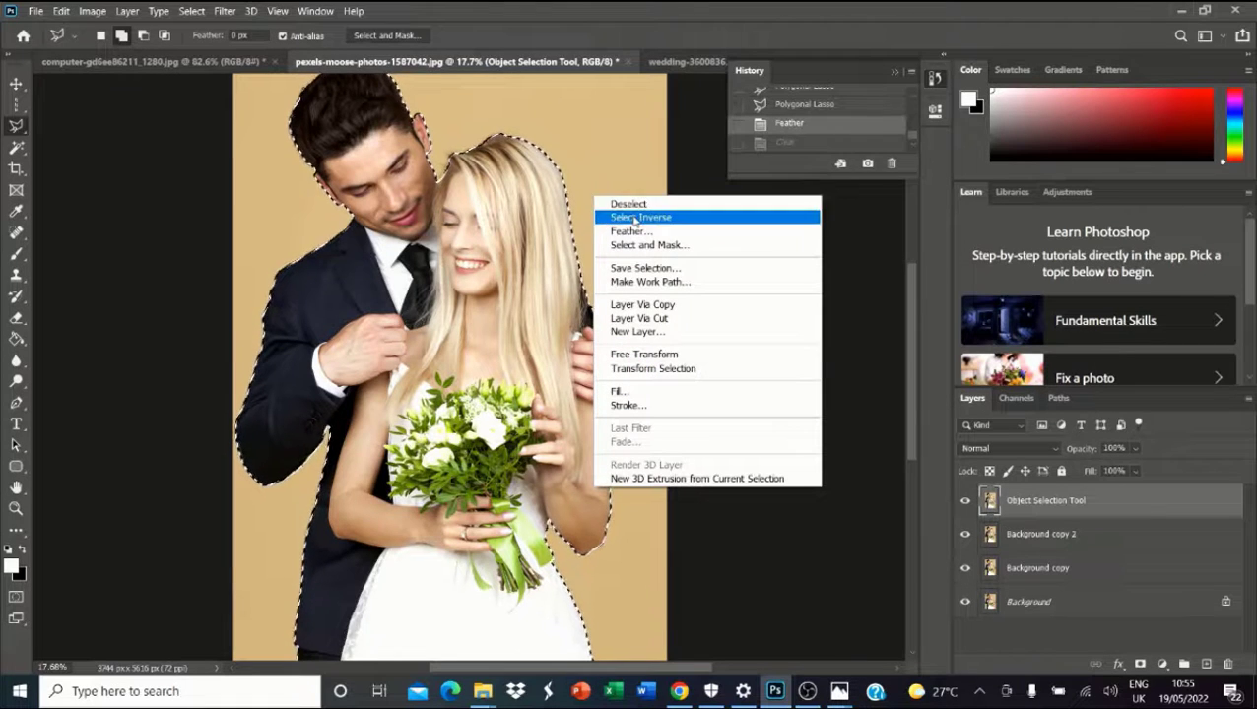
left_click(638, 217)
key("Delete")
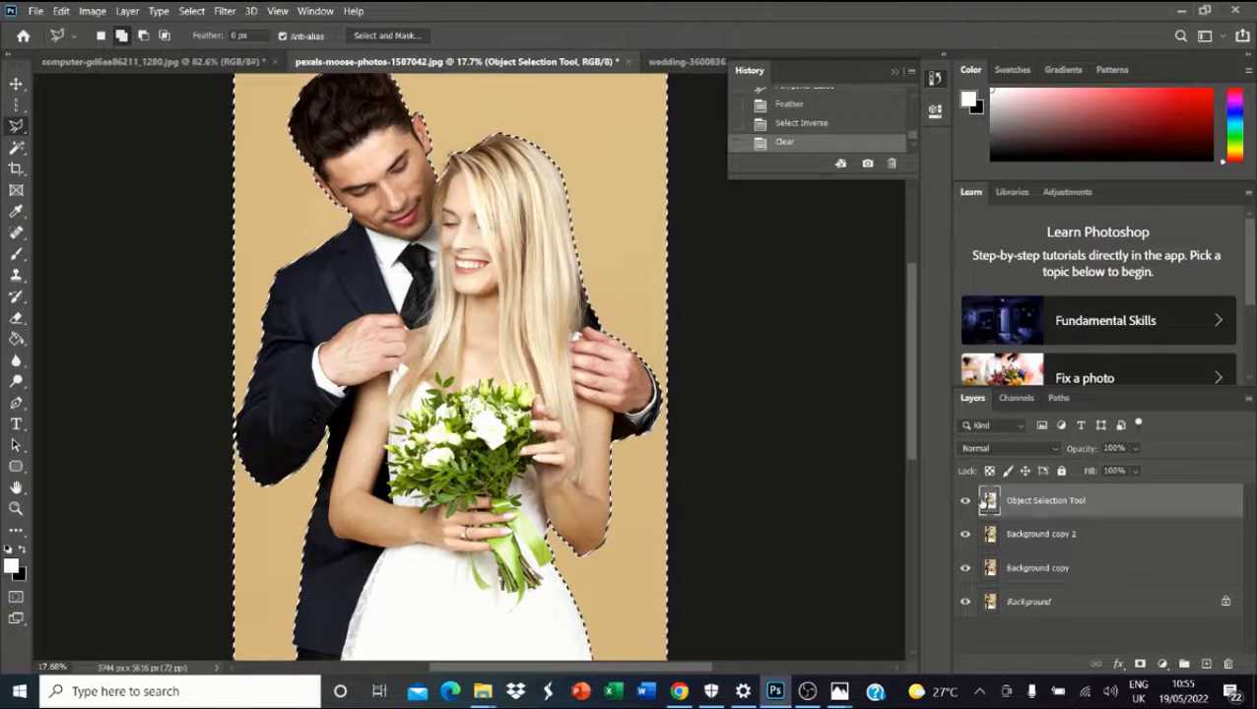
Hide the Background copy 2, Background copy and Background layers.
left_click(965, 534)
left_click_drag(965, 568, 965, 599)
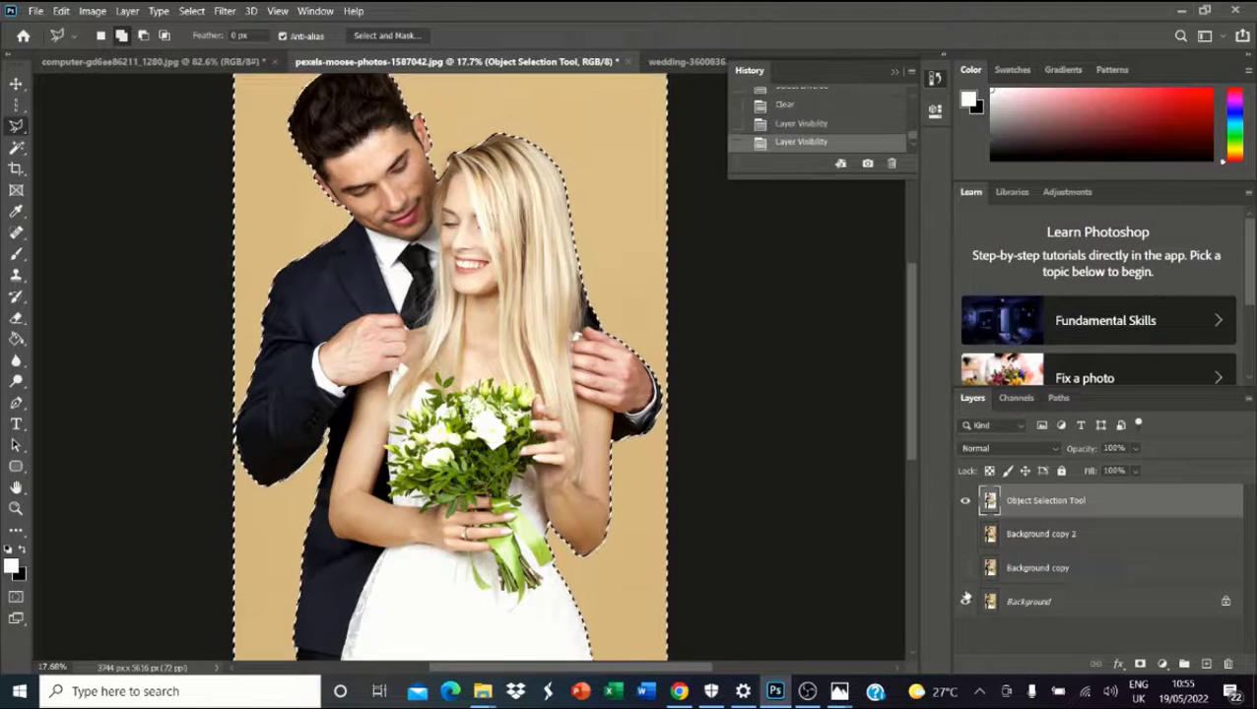
left_click(965, 599)
Deselect the inverted selection and check the couple's cutout against the transparent background.
scroll(554, 248, "down", 3)
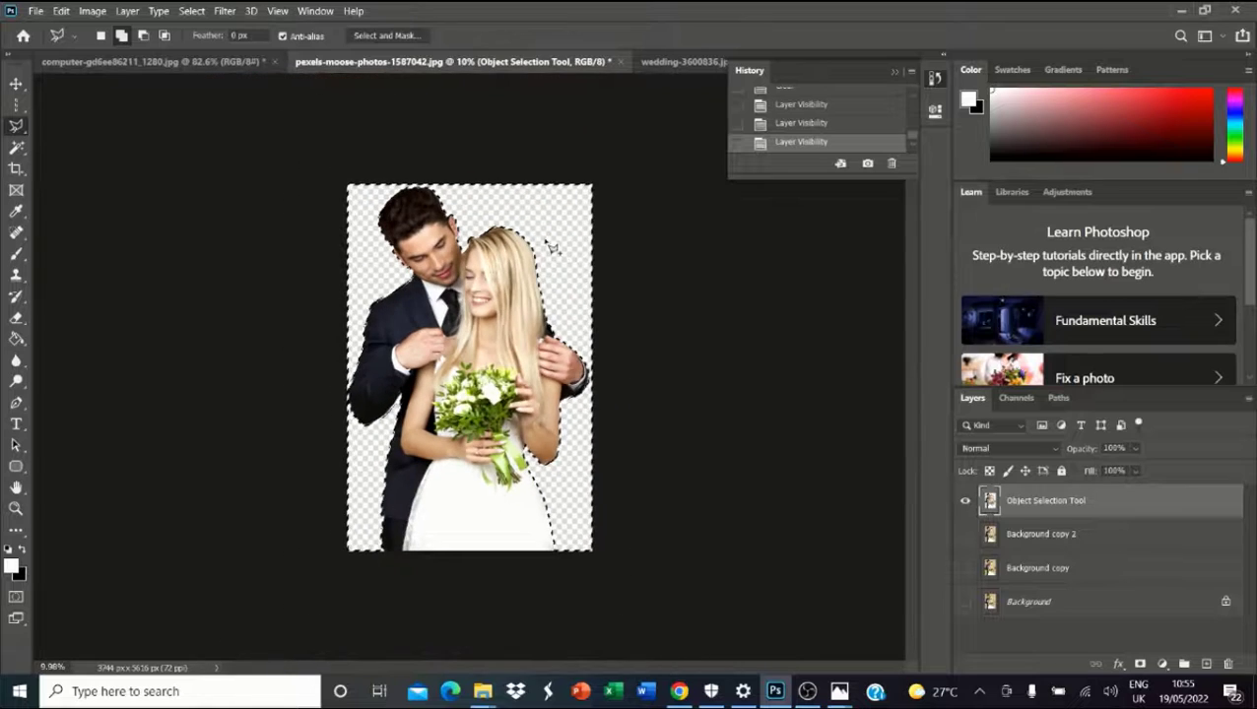
right_click(554, 248)
left_click(576, 249)
scroll(468, 251, "up", 2)
scroll(468, 251, "down", 2)
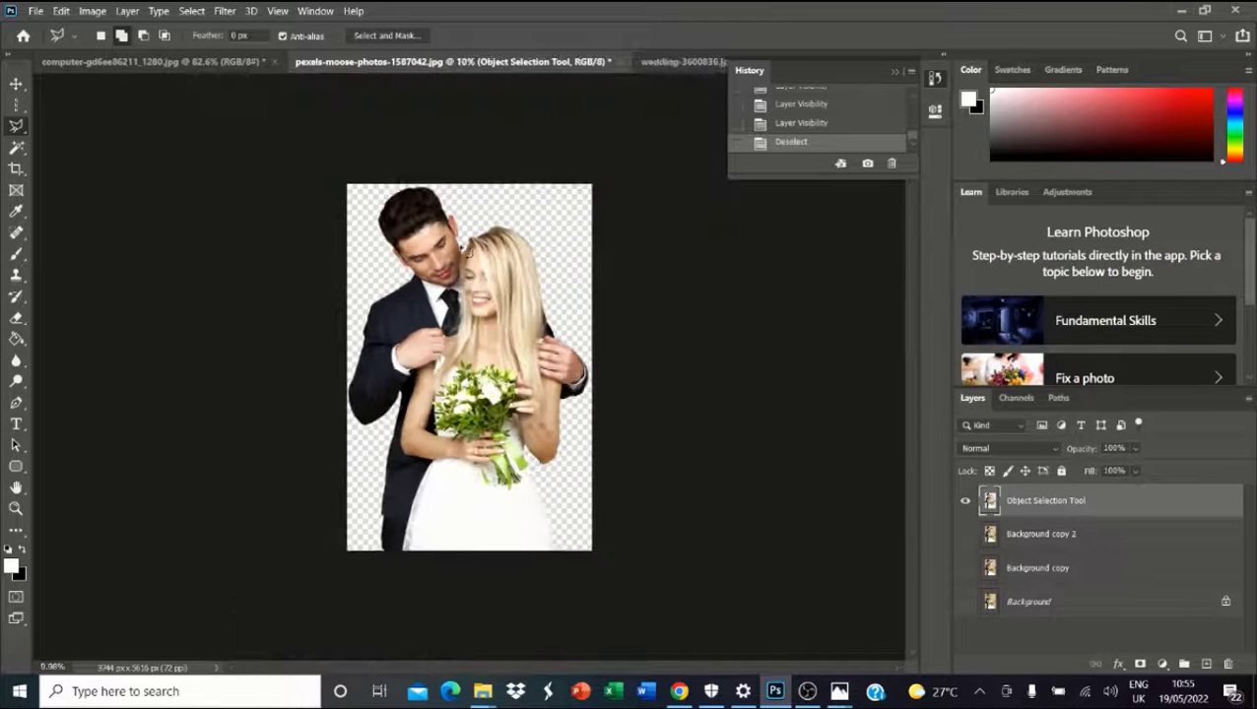
scroll(467, 252, "up", 1)
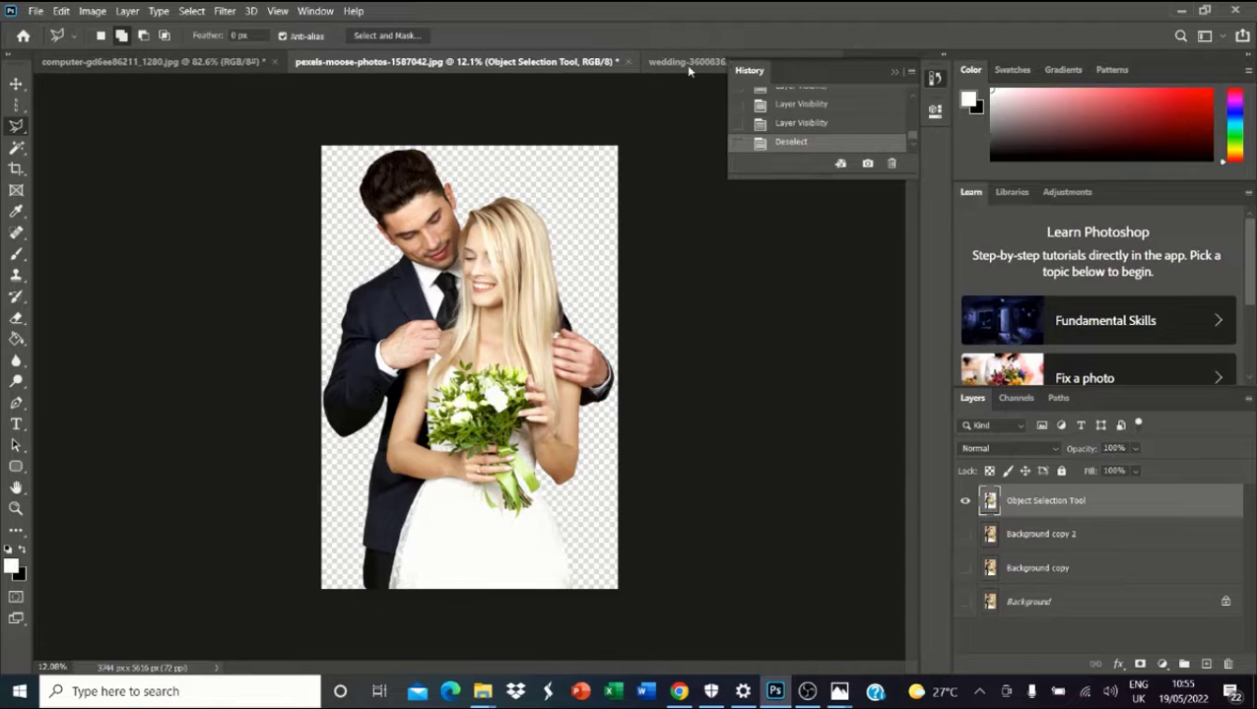
Select and show the Background copy 2 layer, and hide the Object Selection Tool layer.
left_click(1050, 541)
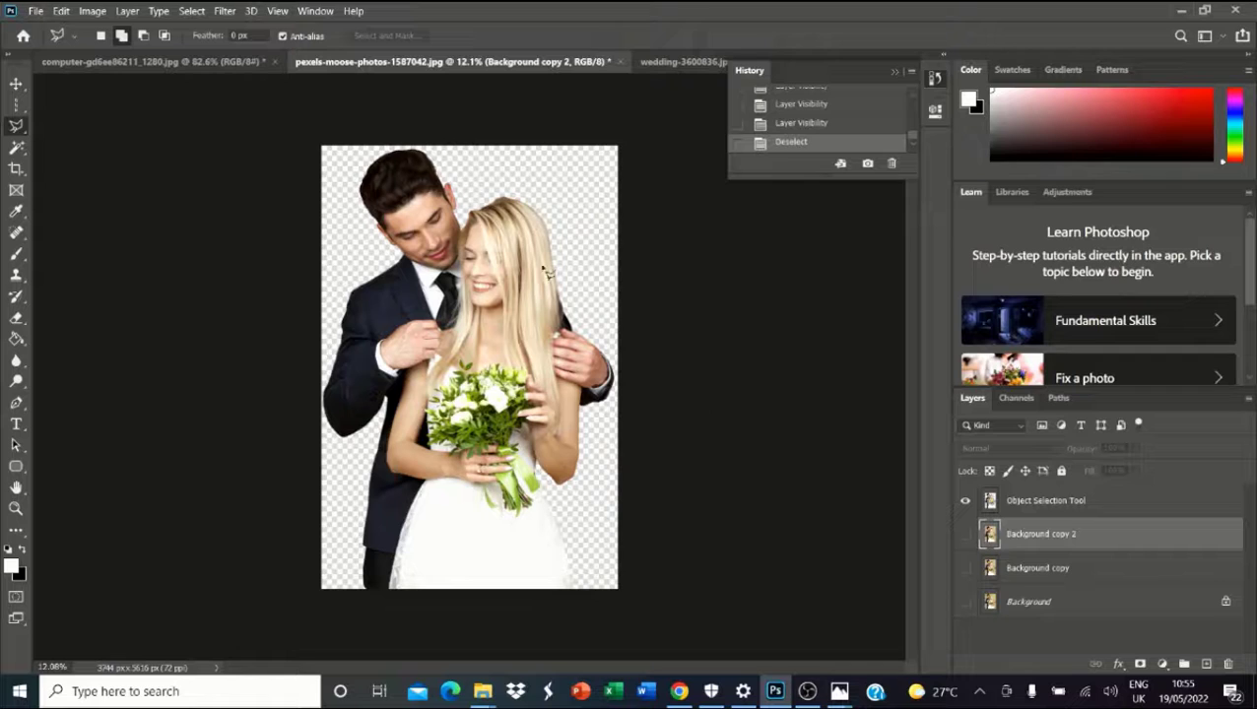
left_click(965, 535)
left_click(966, 502)
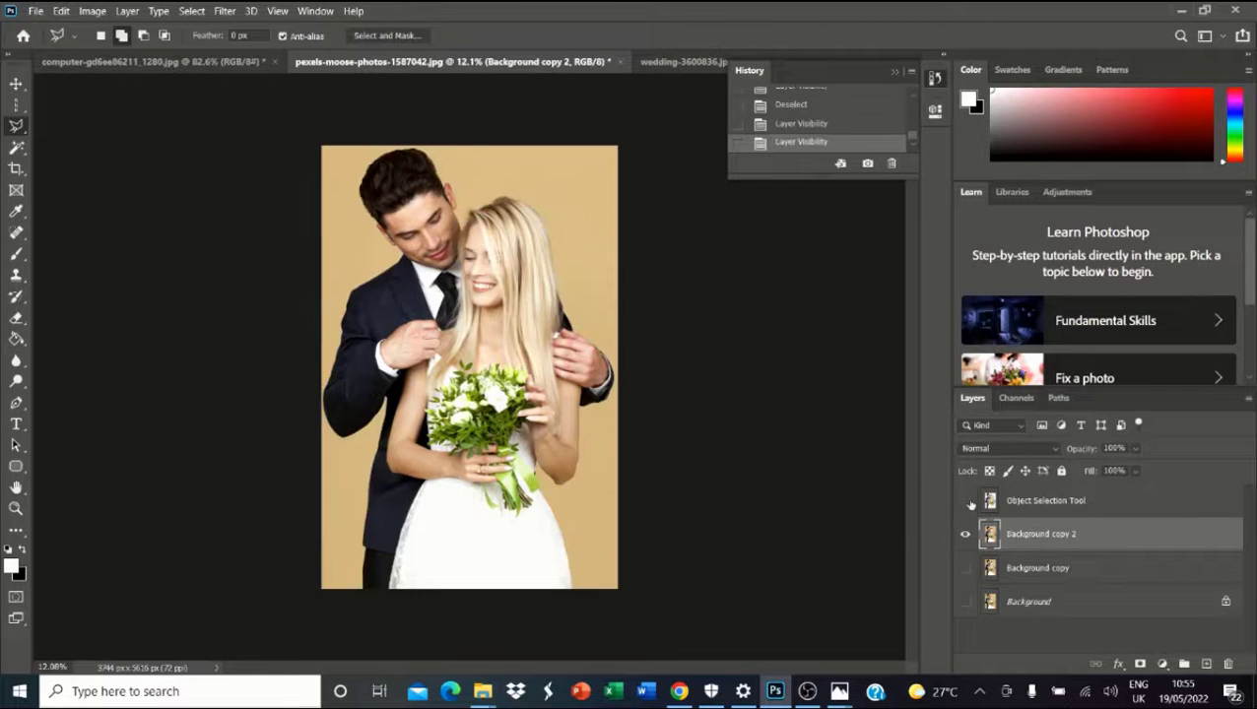
scroll(415, 225, "up", 1)
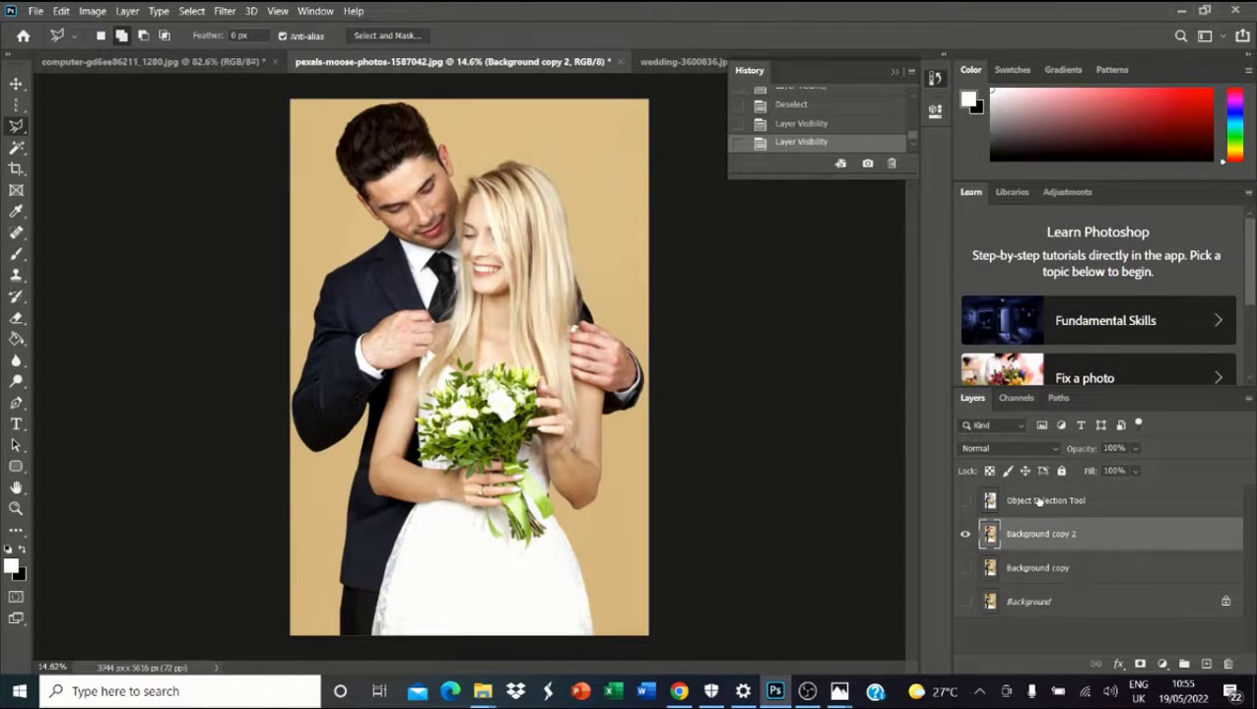
Activate the Quick Selection Tool and rename the Background copy 2 layer as Quick Selection.
right_click(16, 148)
left_click(99, 162)
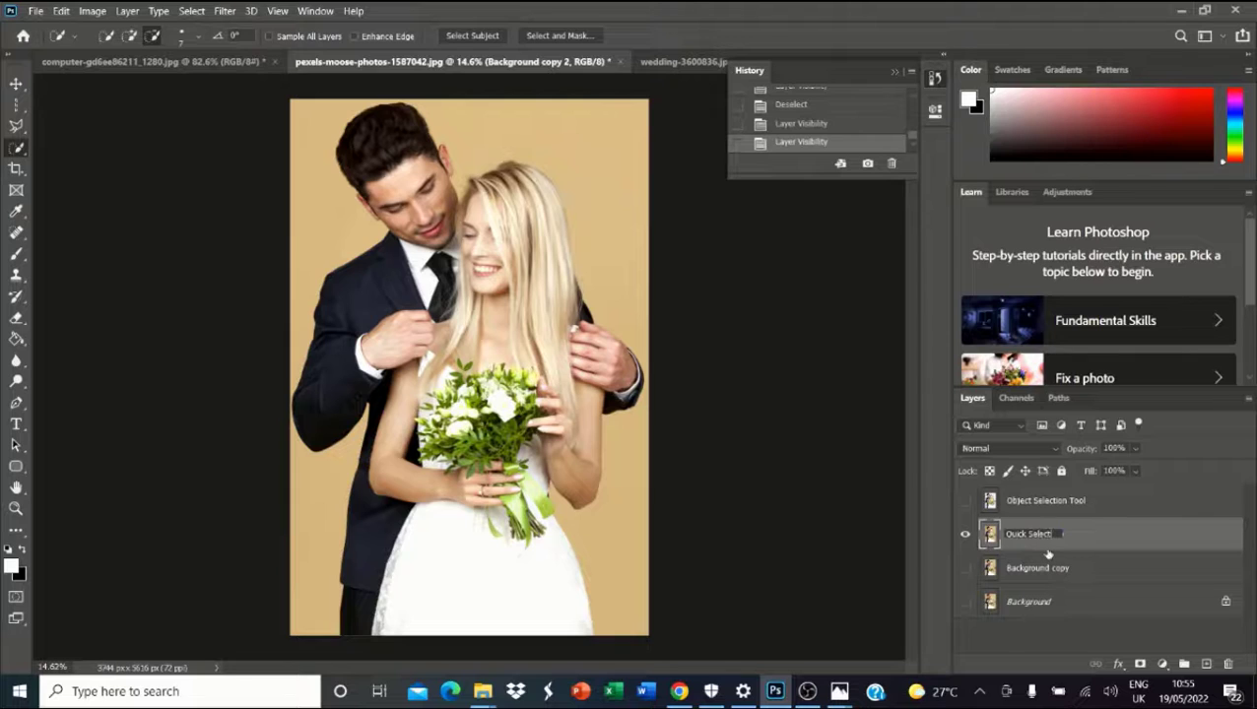
key("Return")
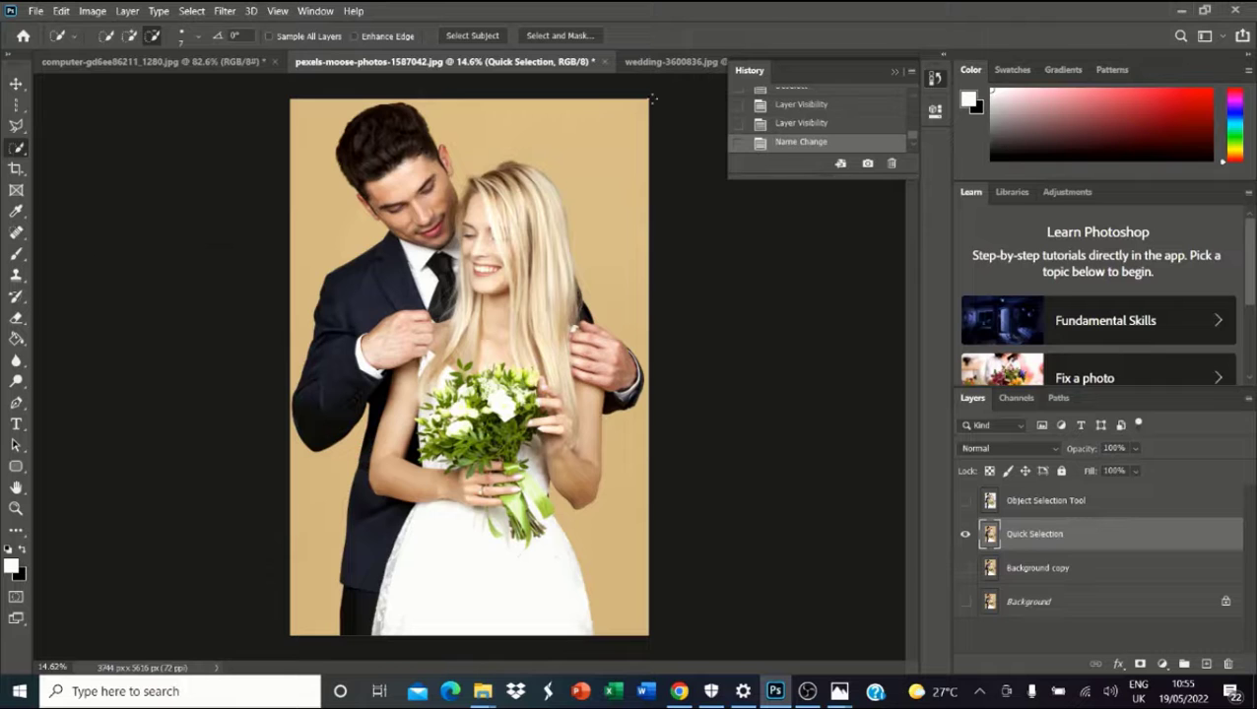
Switch to wedding-3600836.jpg and quick-select the background on both sides of the couple, adding the second side to the first.
left_click(668, 61)
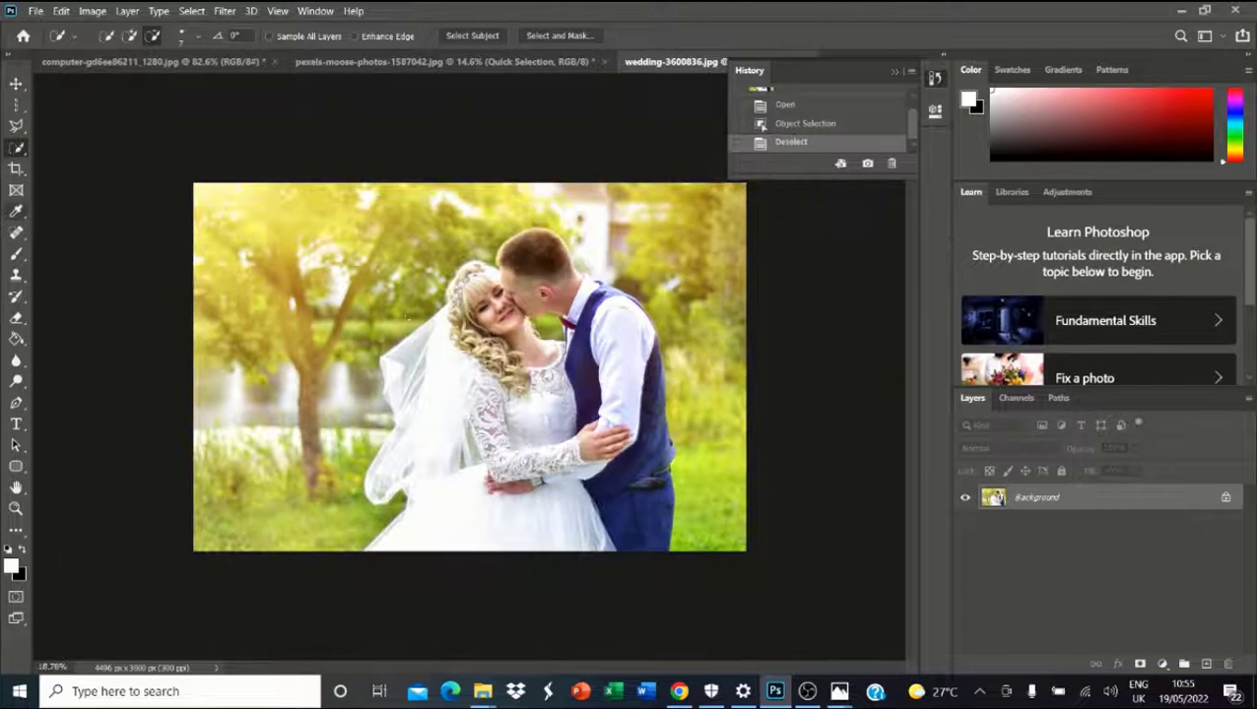
mouse_move(403, 282)
left_mouse_down()
mouse_move(266, 434)
mouse_move(325, 512)
mouse_move(295, 414)
left_mouse_up()
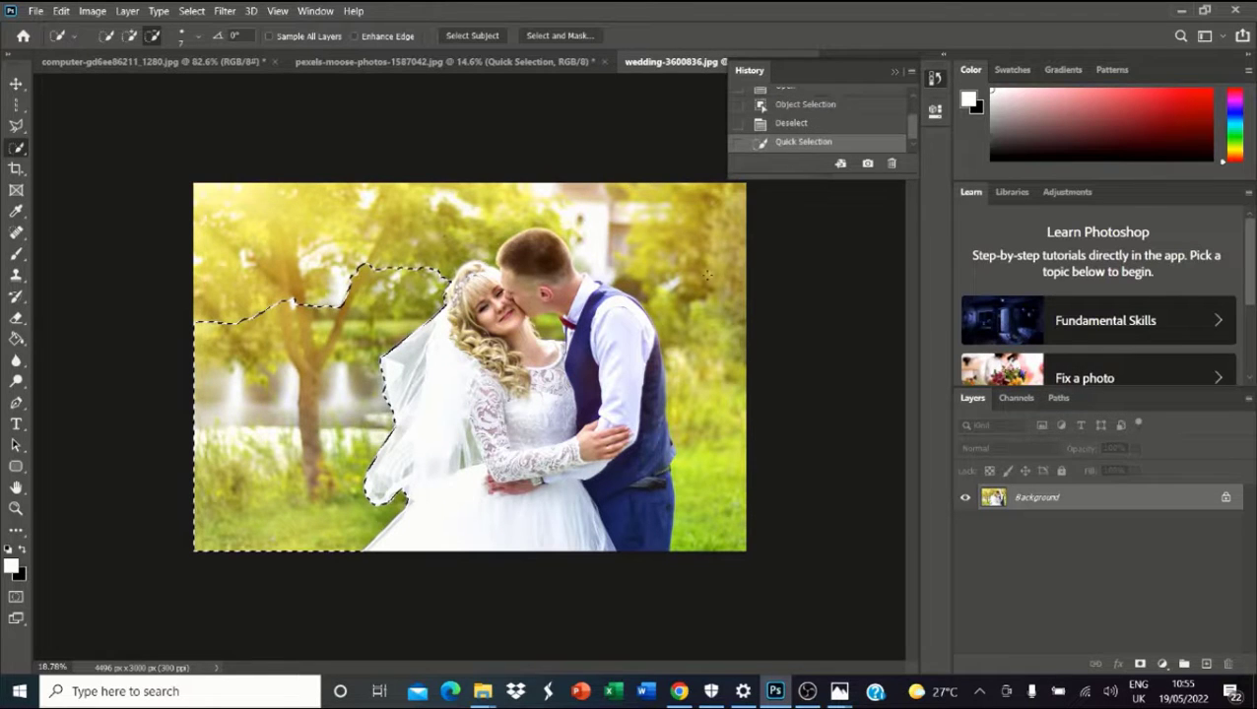
left_click(128, 36)
mouse_move(729, 313)
left_mouse_down()
mouse_move(684, 225)
mouse_move(707, 355)
mouse_move(705, 443)
left_mouse_up()
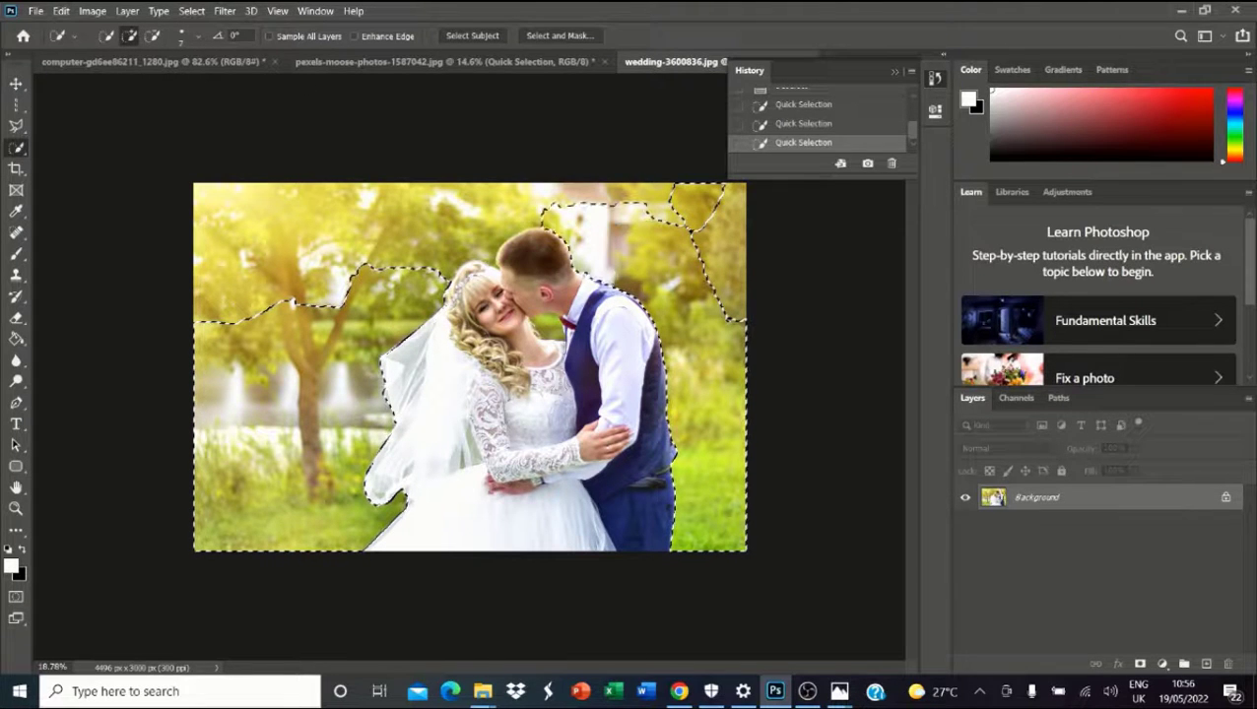
Add the remaining trees and sky above the couple to the quick selection, enlarging the brush to 600.
left_click_drag(458, 219, 345, 261)
left_click_drag(374, 216, 227, 232)
key("bracketright")
key("bracketright")
key("bracketright")
key("bracketright")
key("bracketright")
key("bracketright")
key("bracketright")
key("bracketright")
key("bracketright")
key("bracketright")
key("bracketright")
key("bracketright")
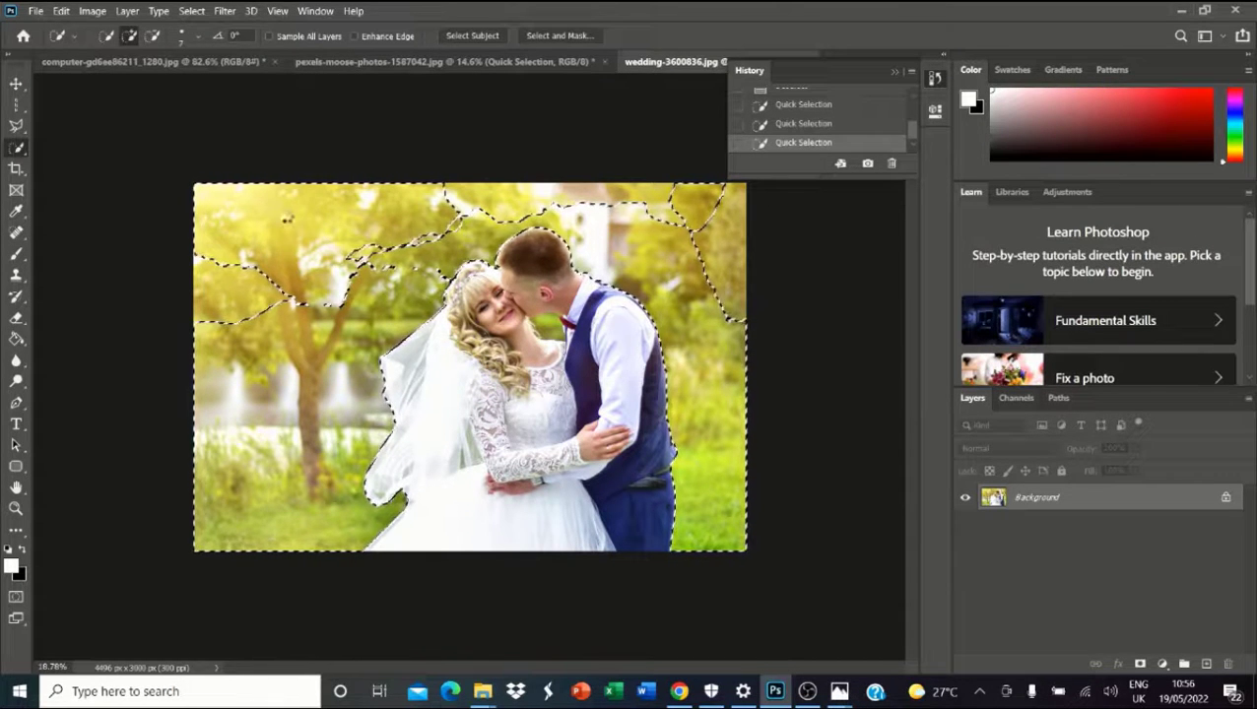
key("bracketright")
key("bracketright")
key("bracketright")
key("bracketright")
key("bracketright")
key("bracketright")
key("bracketright")
key("bracketright")
key("bracketright")
key("bracketright")
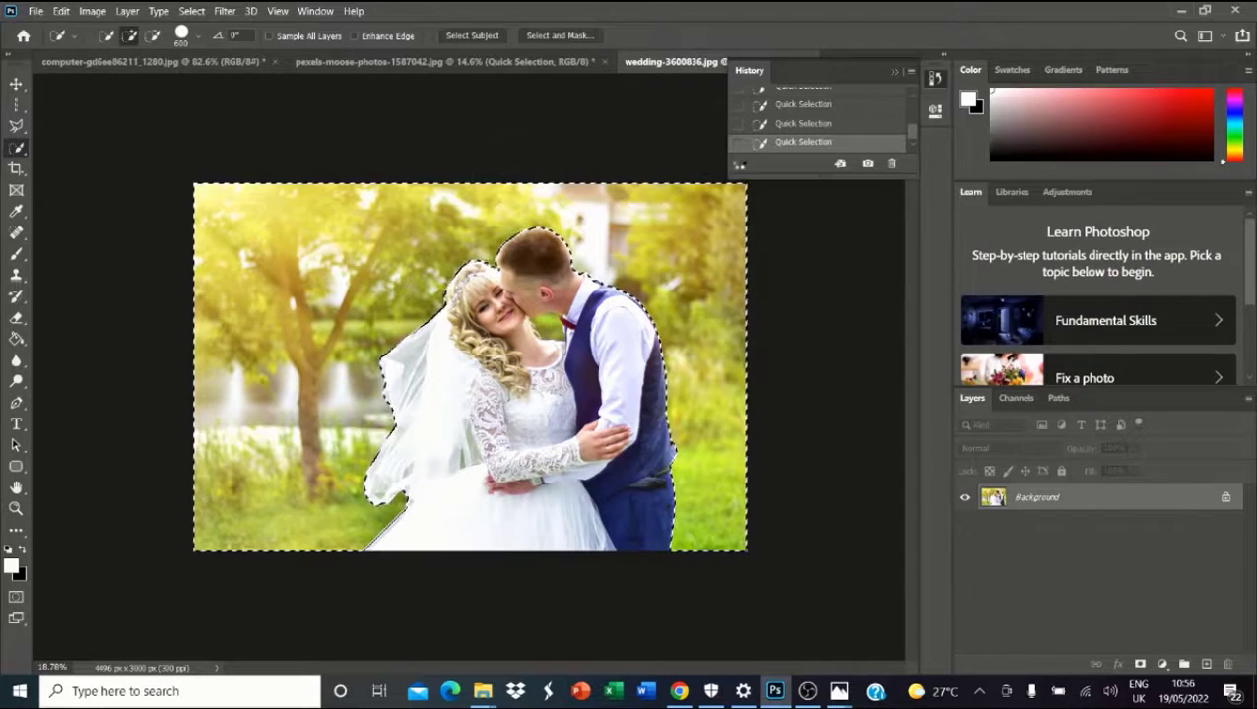
Examine the selection edge closely along the veil, the couple's heads, and the groom's shoulder and back.
scroll(453, 375, "up", 5)
scroll(308, 308, "down", 2)
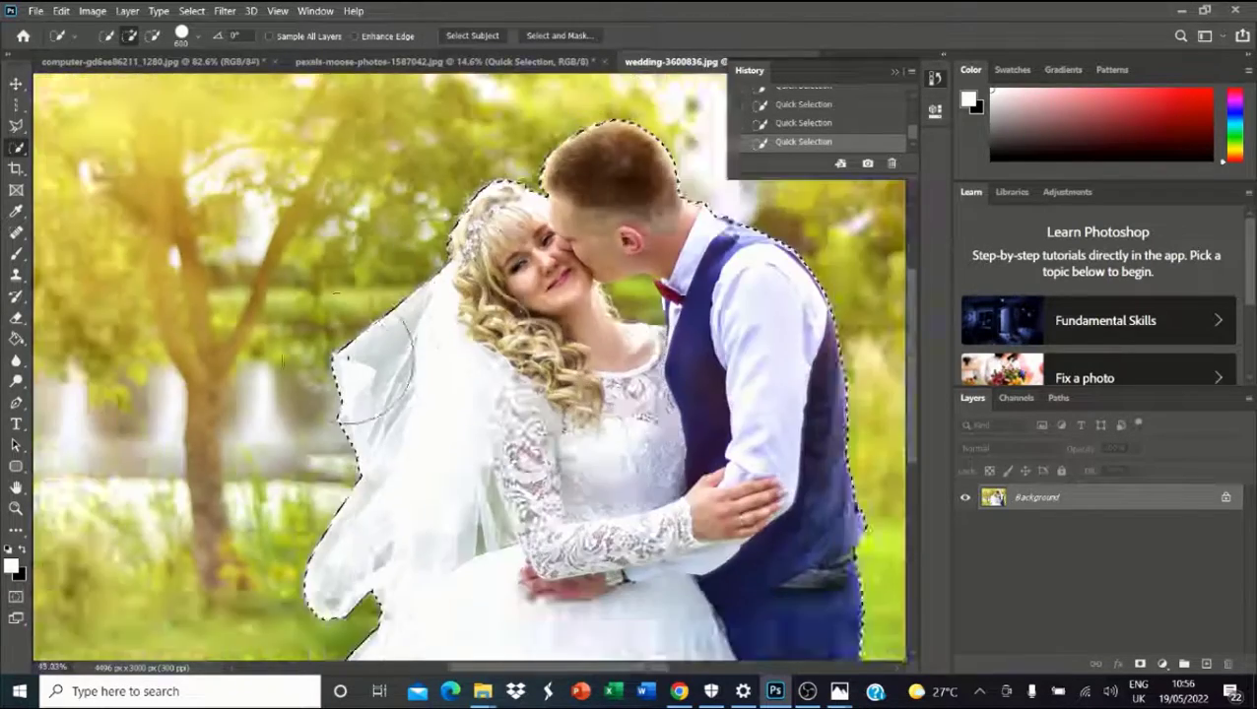
scroll(330, 455, "up", 2)
scroll(330, 455, "down", 1)
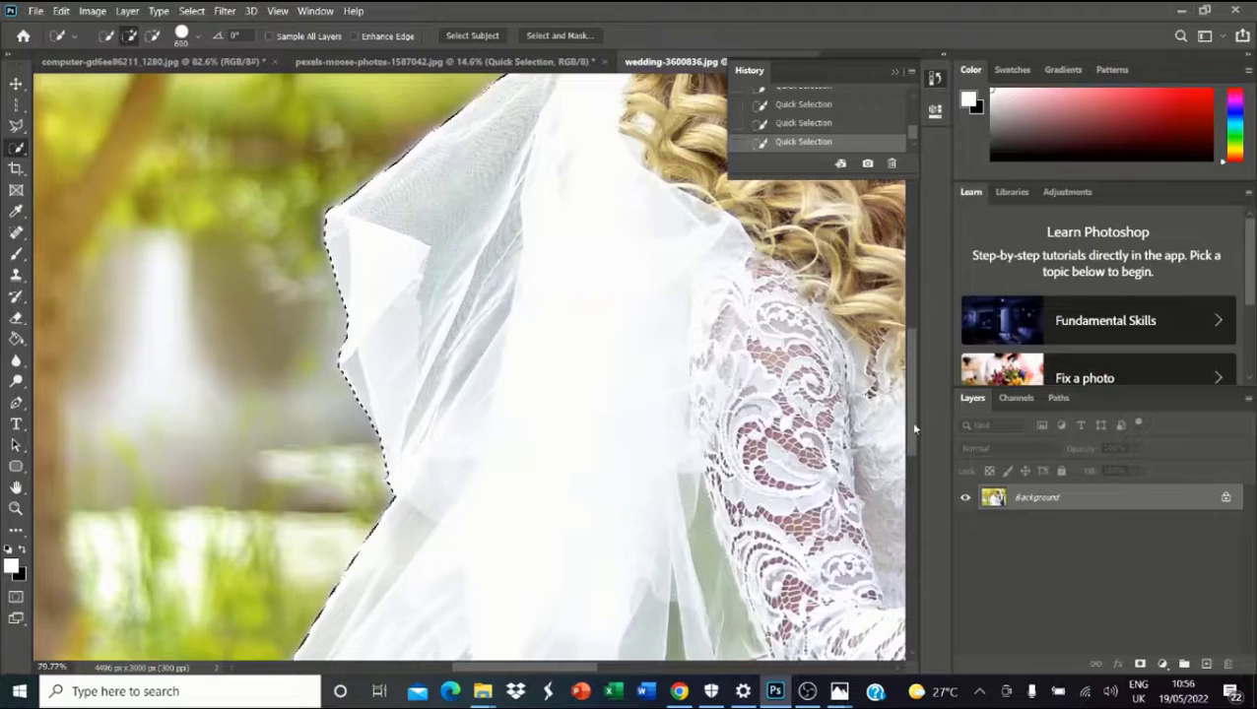
scroll(910, 422, "up", 1)
left_click_drag(910, 422, 925, 321)
scroll(394, 359, "down", 2)
scroll(631, 295, "up", 2)
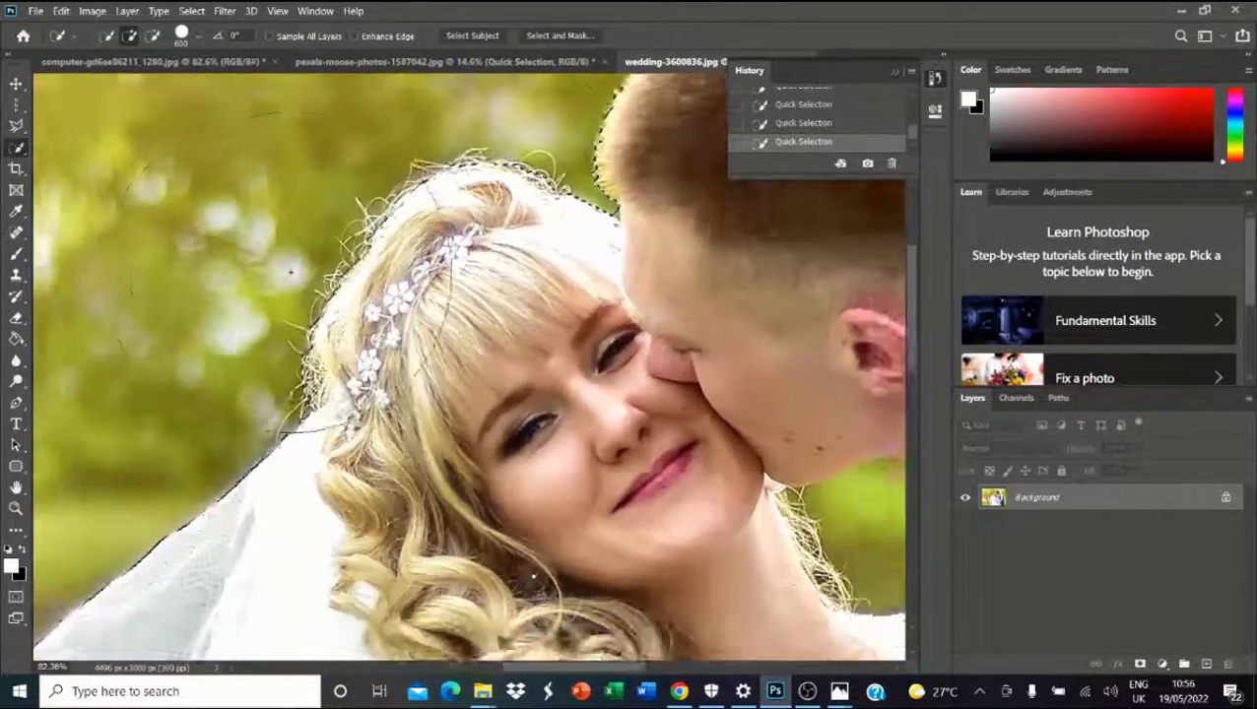
scroll(291, 271, "down", 3)
scroll(444, 364, "up", 3)
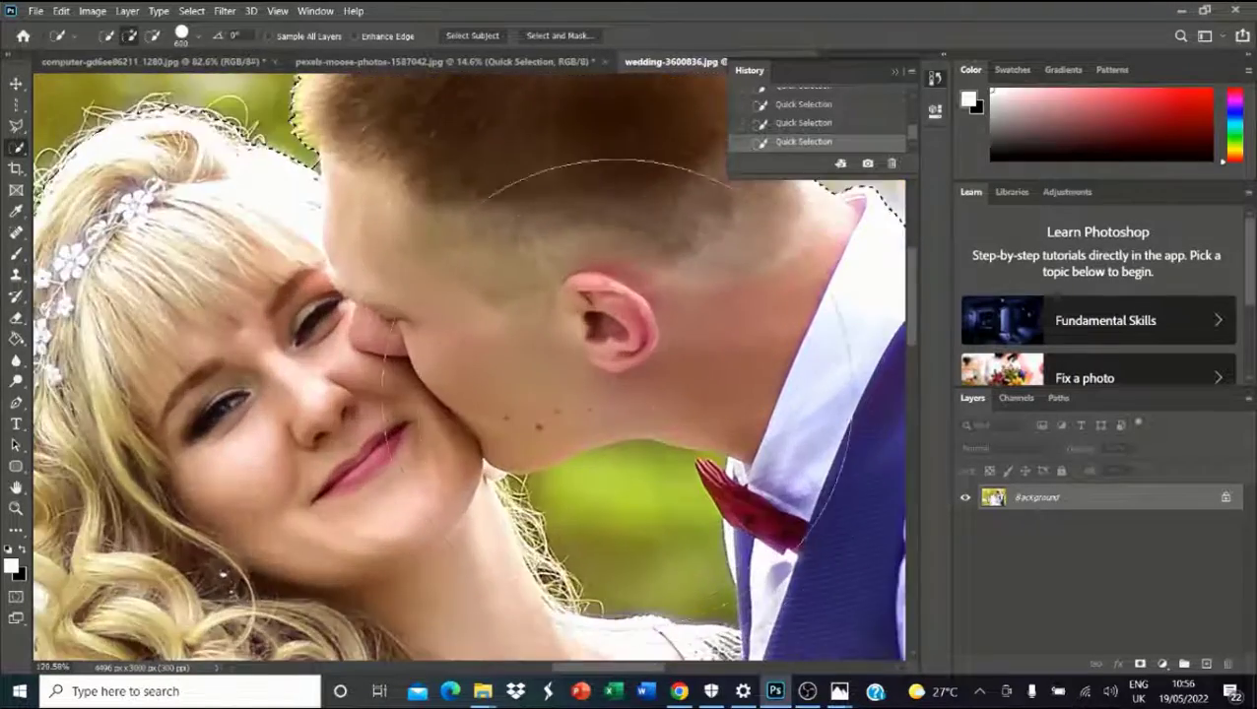
scroll(497, 382, "down", 2)
scroll(673, 407, "down", 1)
scroll(674, 267, "up", 2)
scroll(674, 295, "down", 2)
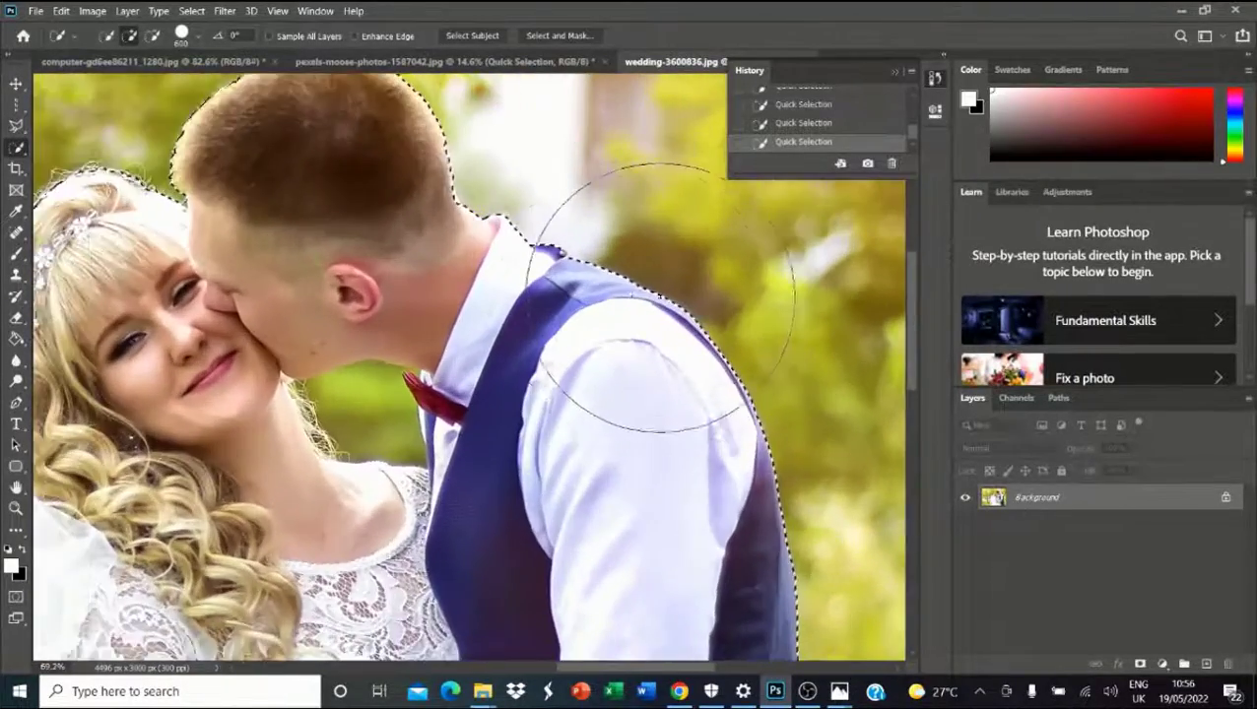
scroll(857, 367, "down", 2)
left_click_drag(909, 402, 918, 539)
scroll(675, 254, "down", 2)
scroll(674, 254, "up", 5)
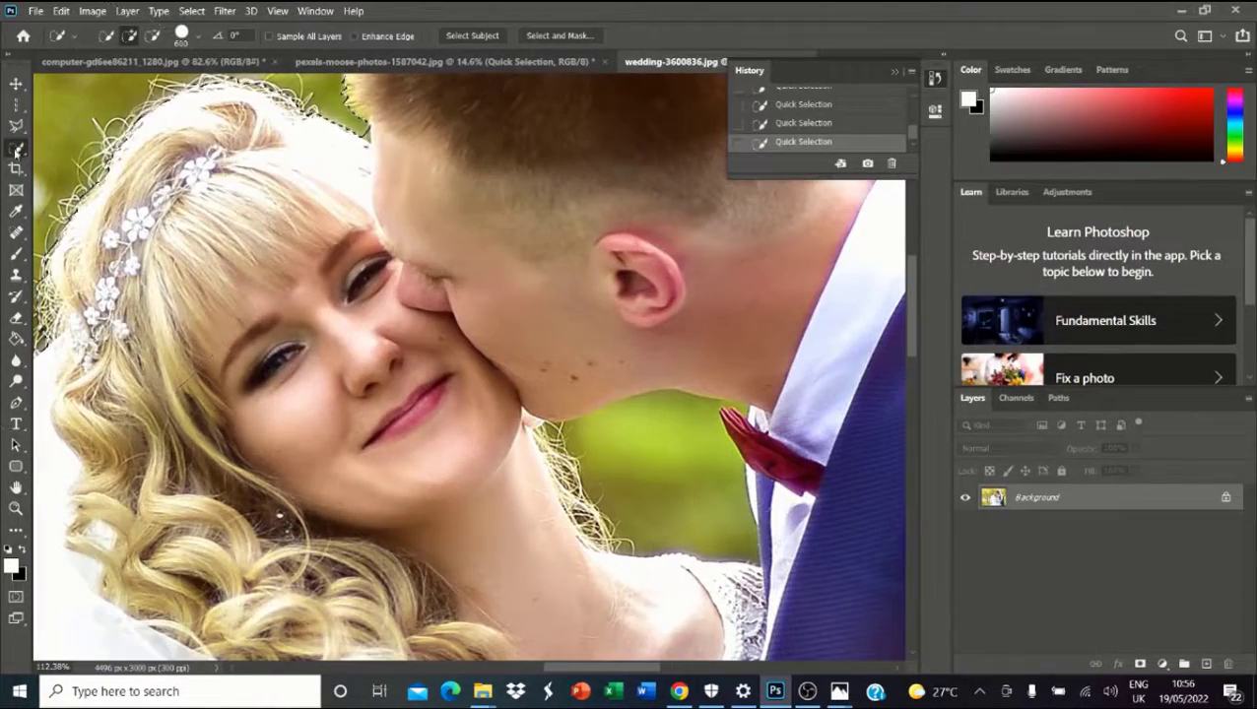
Add the green gap between the couple's necks to the background selection using a smaller Quick Selection brush.
left_click(153, 37)
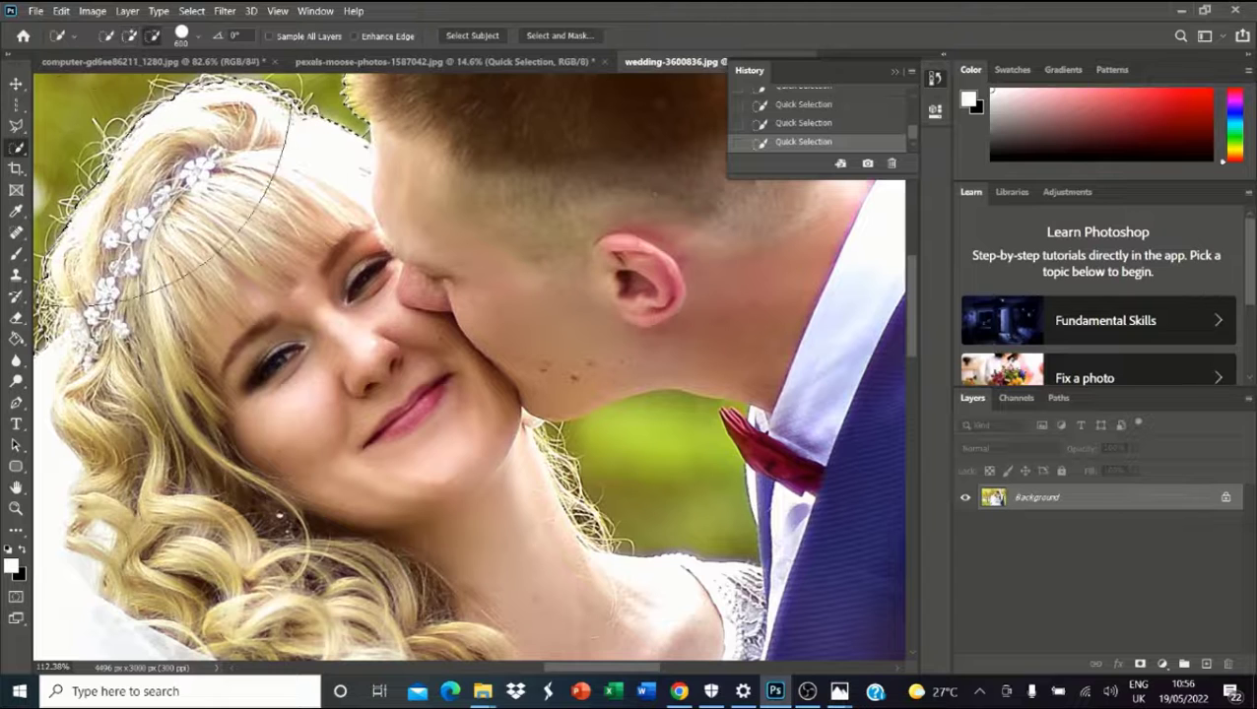
left_click(129, 37)
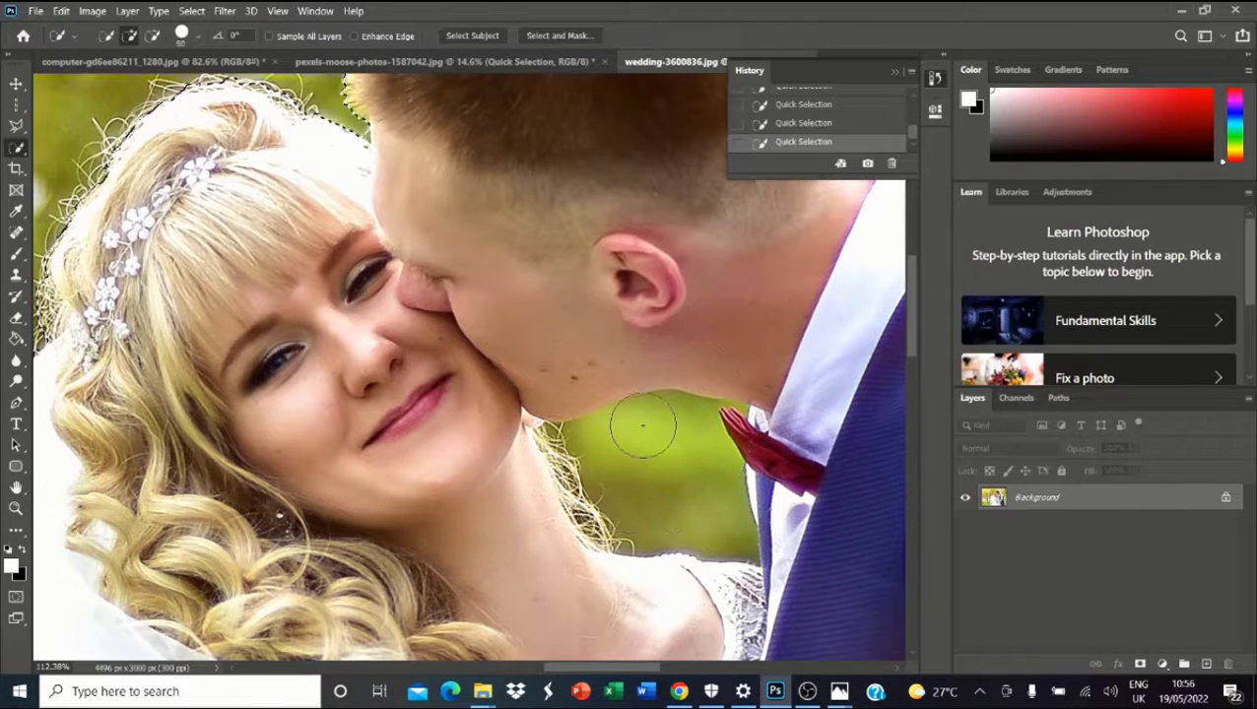
left_click_drag(652, 443, 673, 457)
scroll(256, 453, "down", 1)
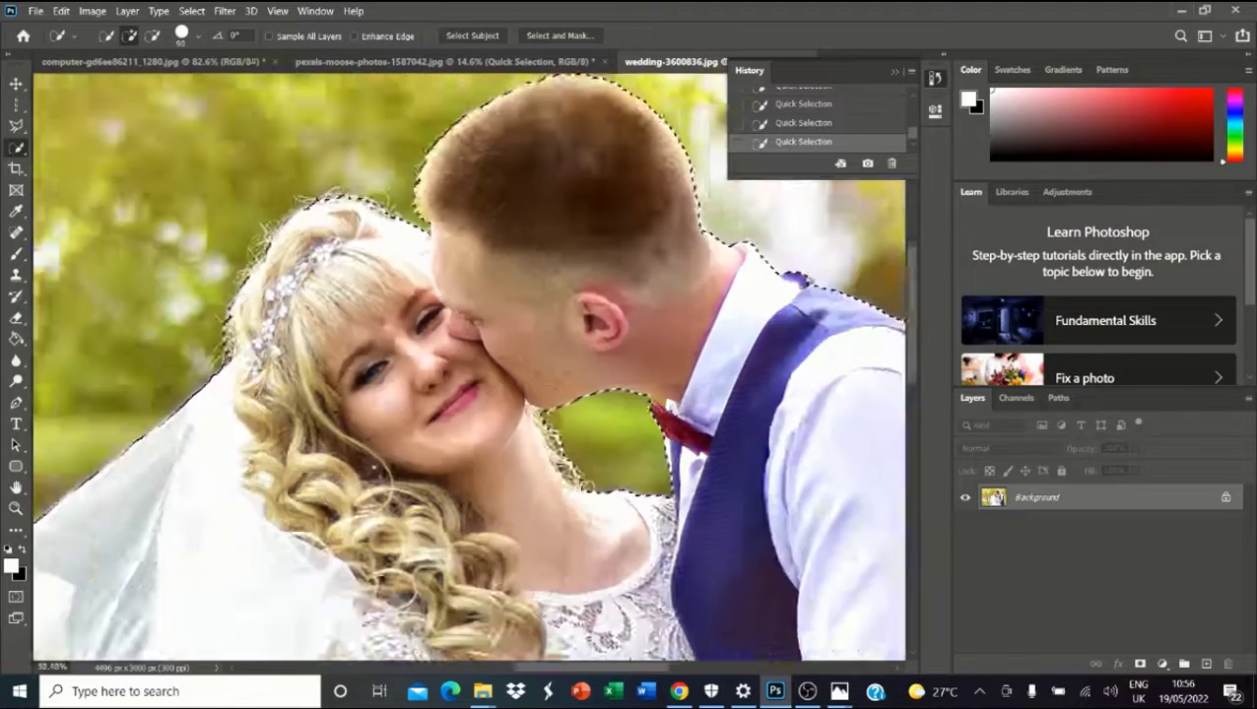
Add the leftover green sliver between the groom's jaw and bow tie to the selection with the Polygonal Lasso Tool.
scroll(623, 375, "up", 5)
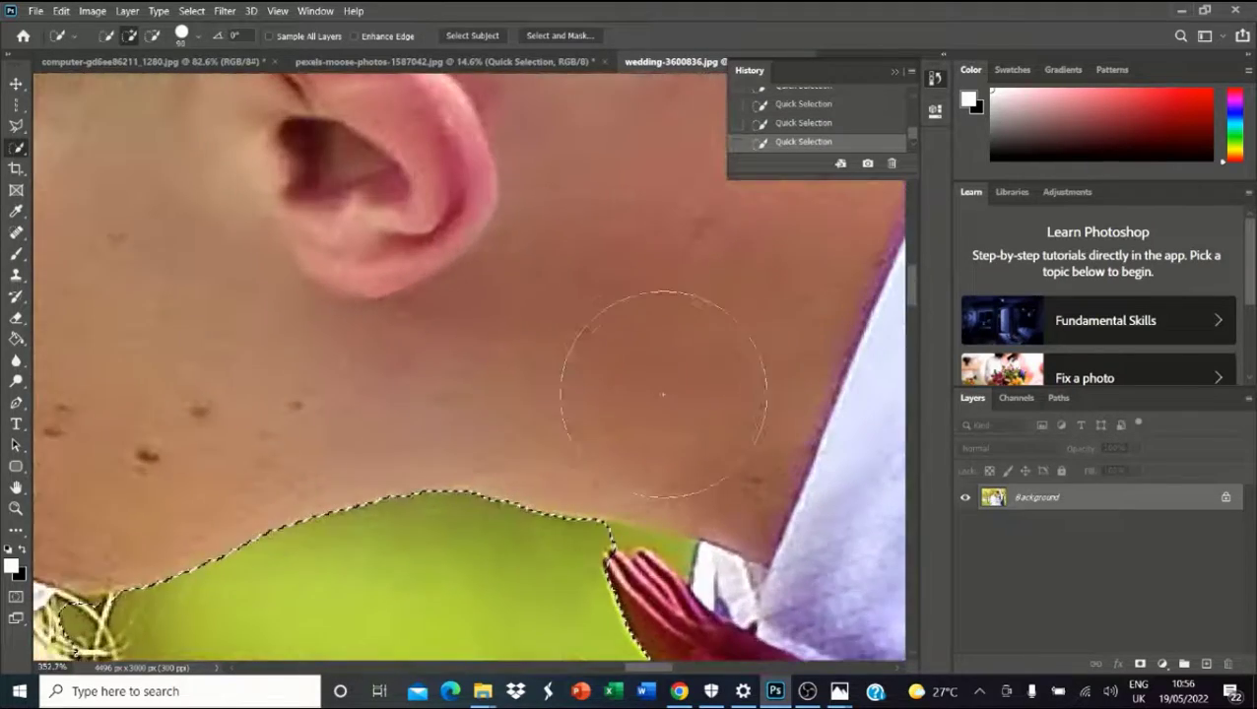
key("l")
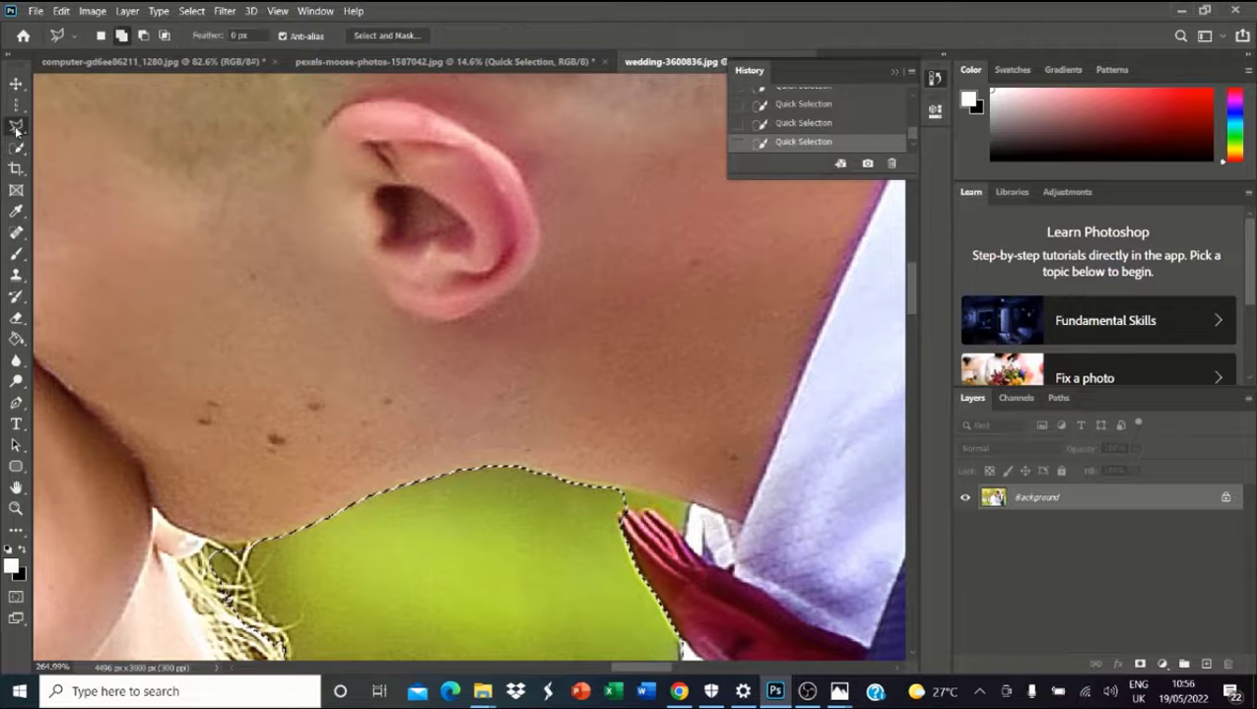
scroll(522, 521, "up", 3)
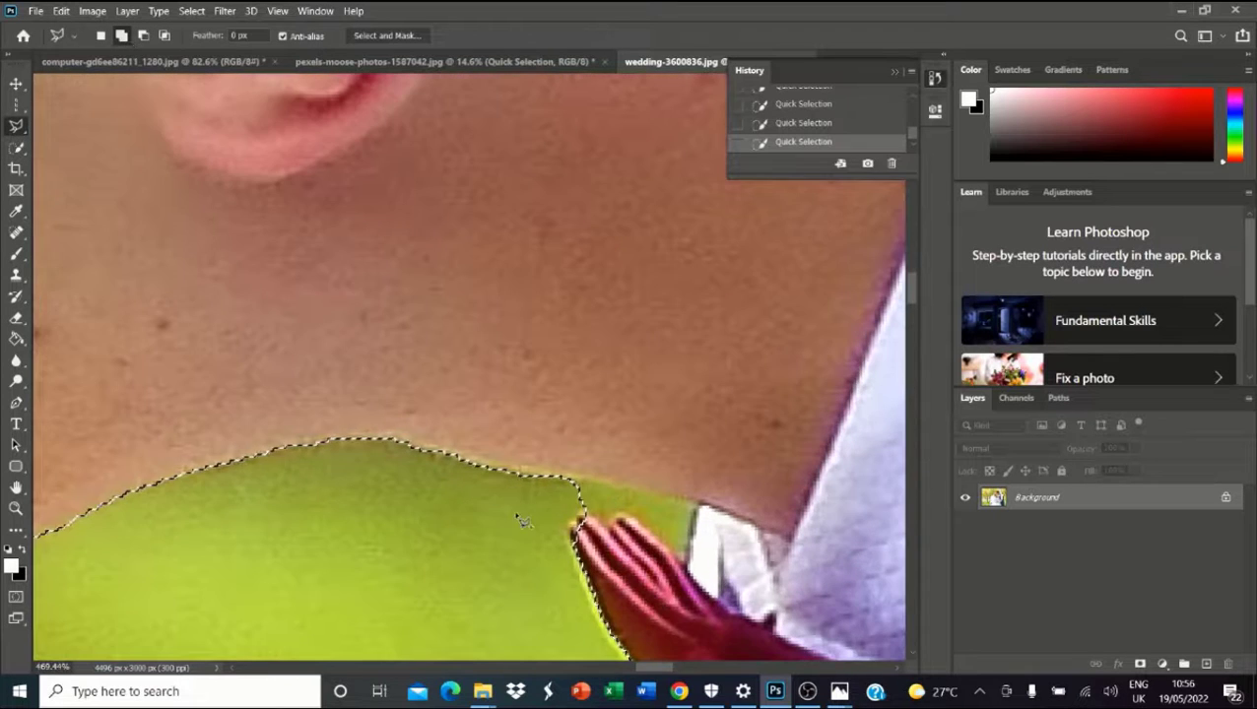
mouse_move(583, 522)
left_mouse_down()
mouse_move(626, 524)
mouse_move(670, 557)
left_mouse_up()
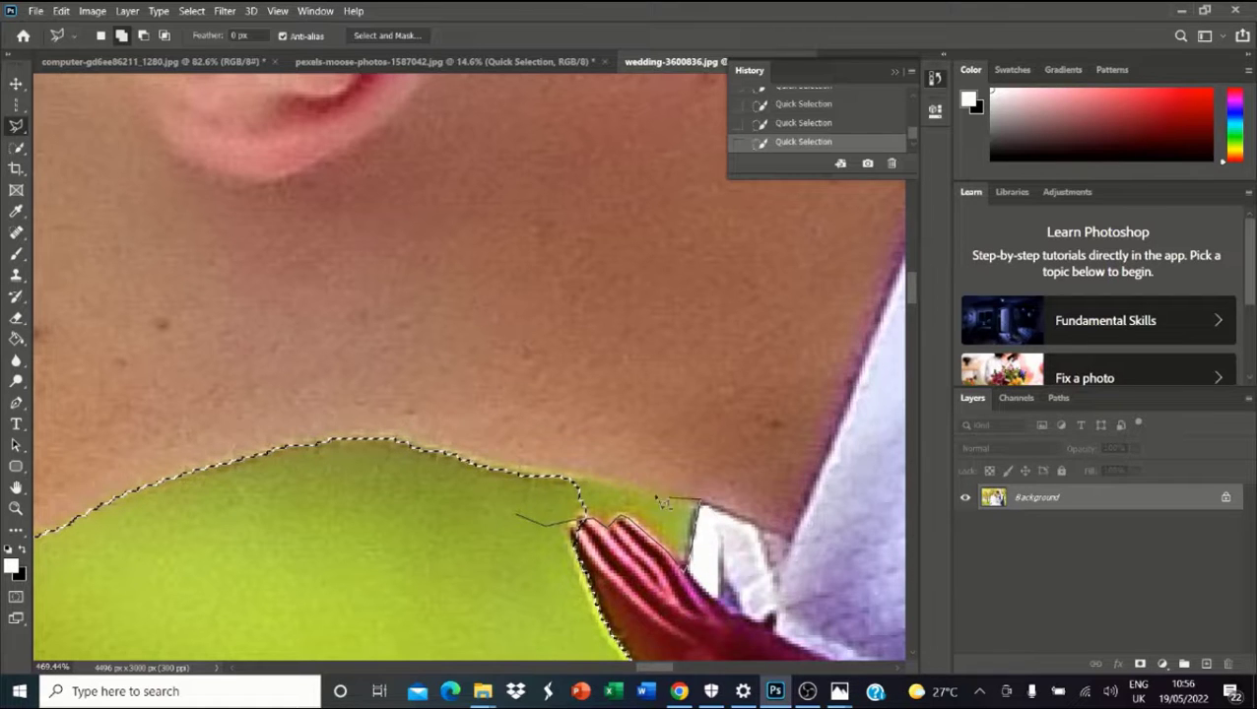
left_click_drag(581, 481, 509, 475)
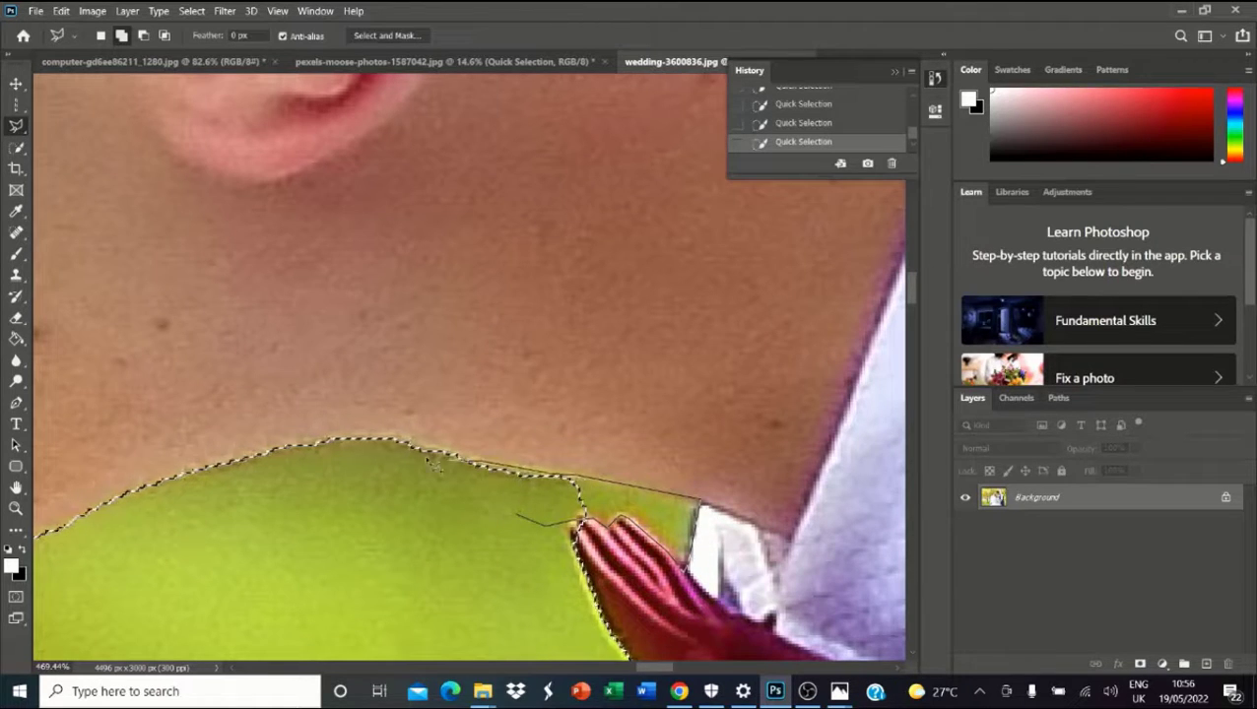
double_click(330, 507)
Refine the selection along the groom's waist and trouser edge with the Polygonal Lasso in subtract mode.
scroll(330, 508, "down", 10)
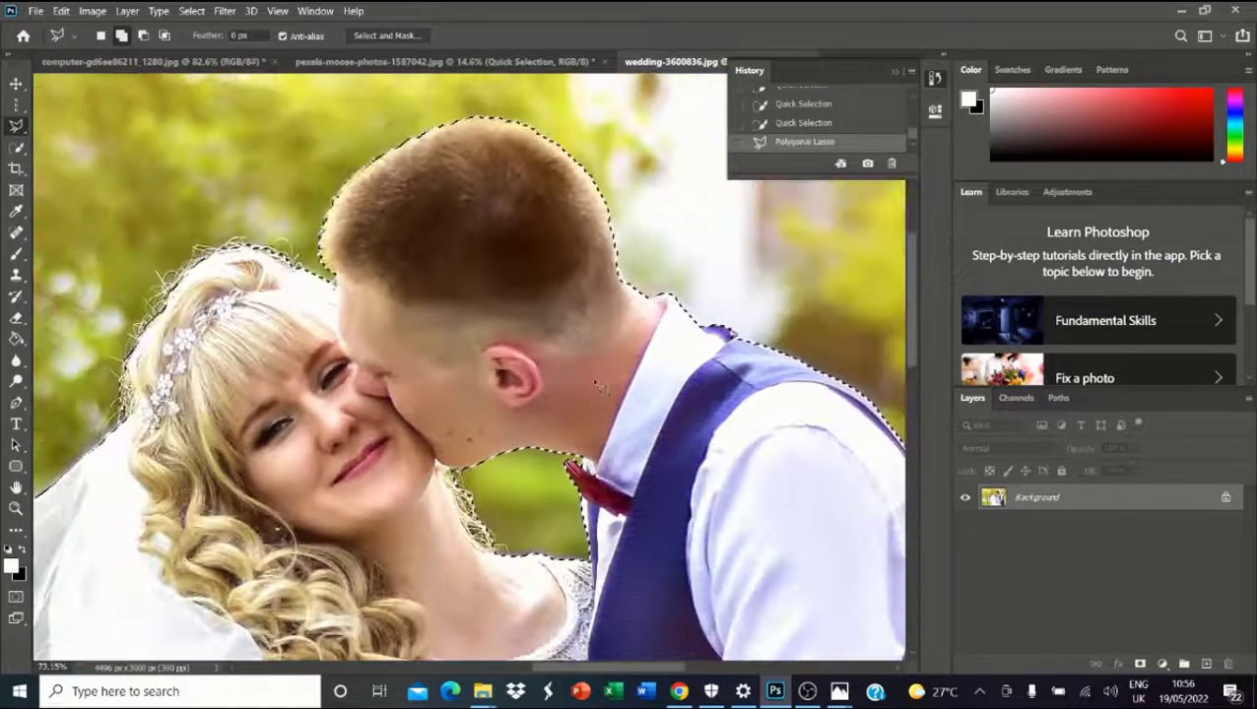
scroll(928, 339, "up", 4)
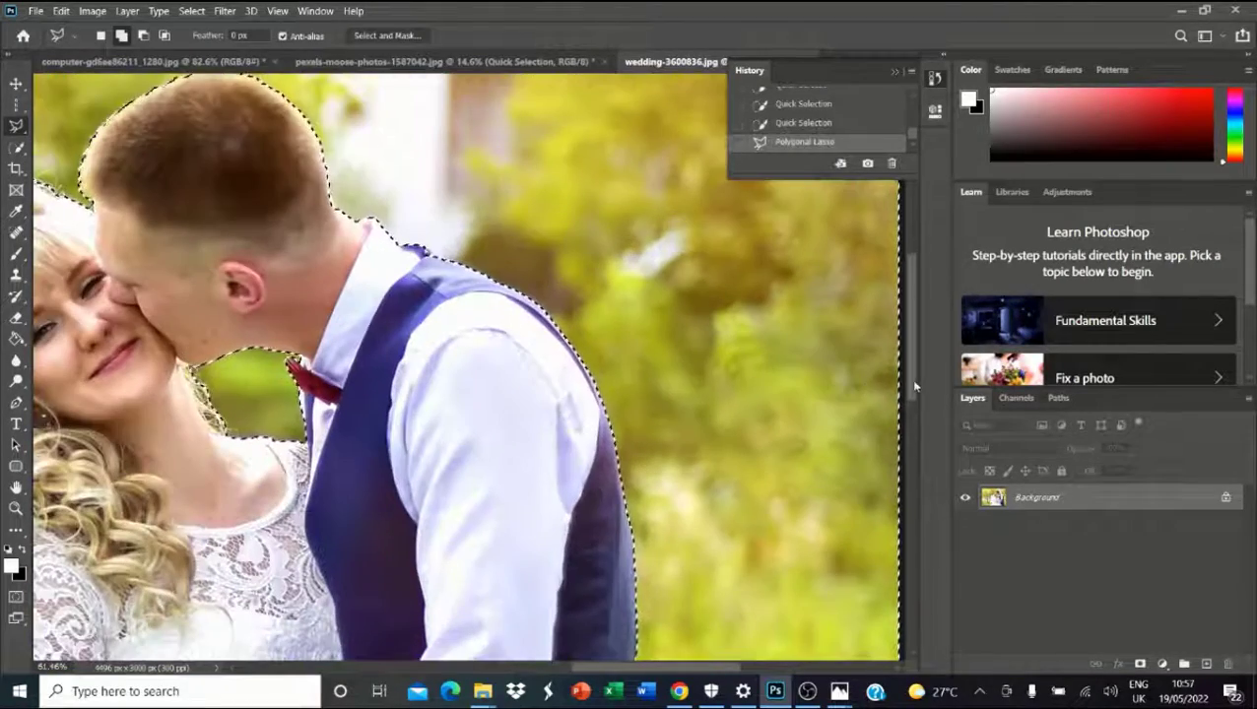
left_click_drag(928, 339, 924, 506)
scroll(924, 507, "down", 3)
scroll(641, 522, "up", 4)
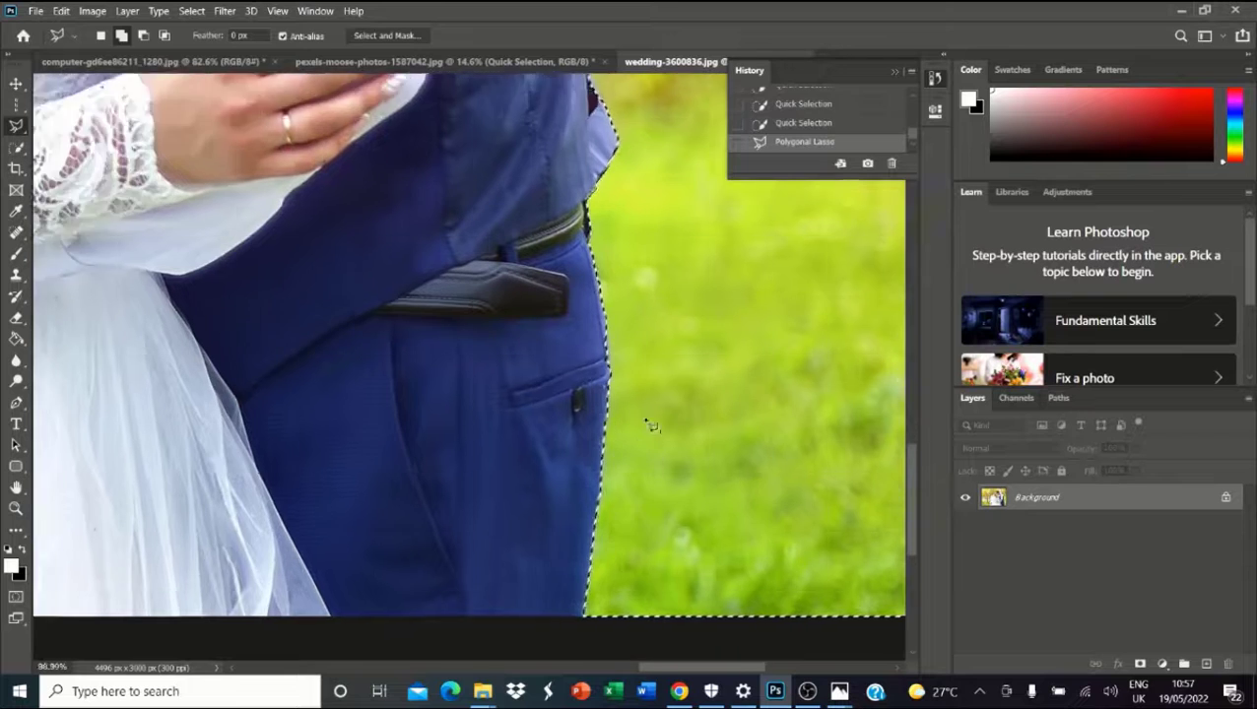
scroll(907, 506, "up", 3)
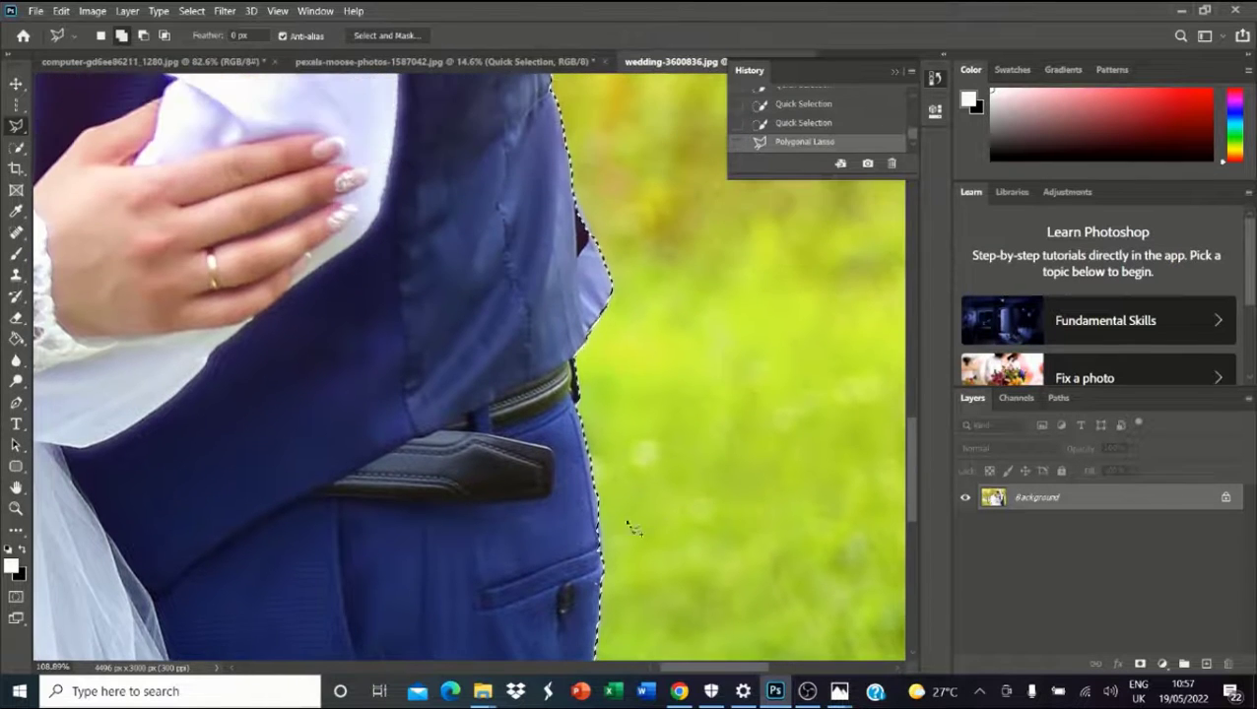
scroll(908, 506, "up", 2)
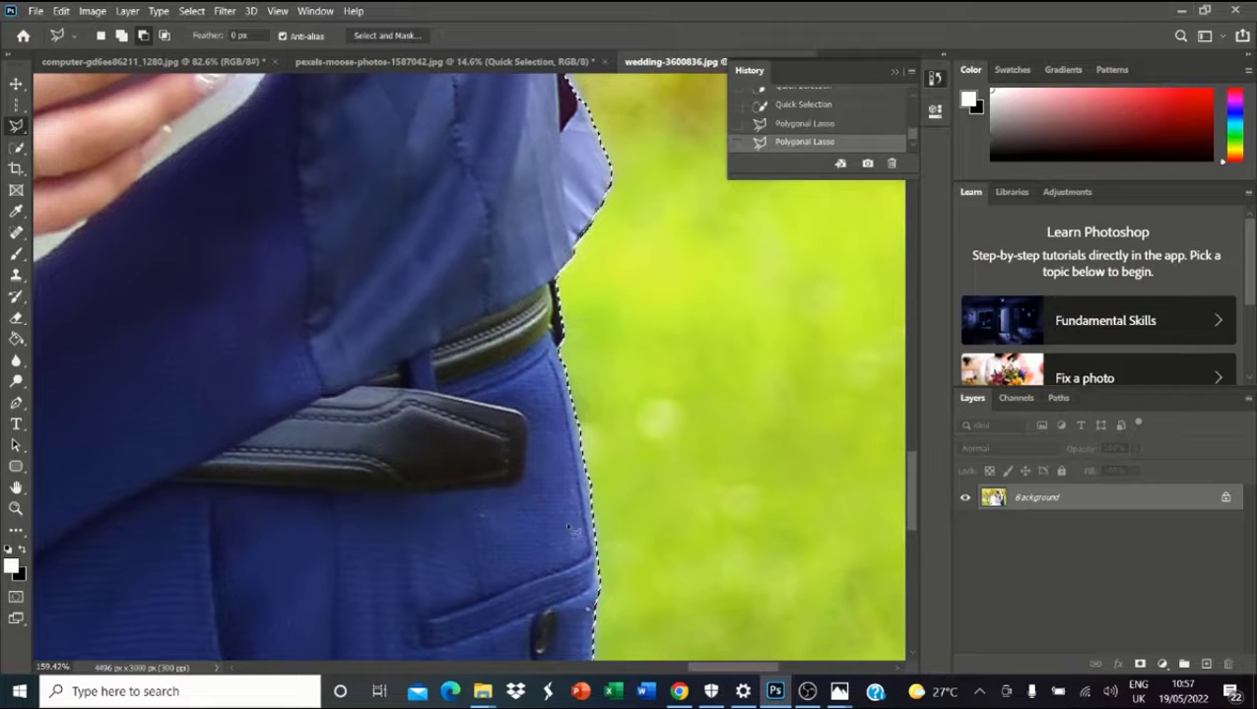
Subtract the edge of the groom's waistcoat near the collar from the background selection with the Polygonal Lasso.
scroll(568, 530, "down", 2)
scroll(914, 487, "up", 3)
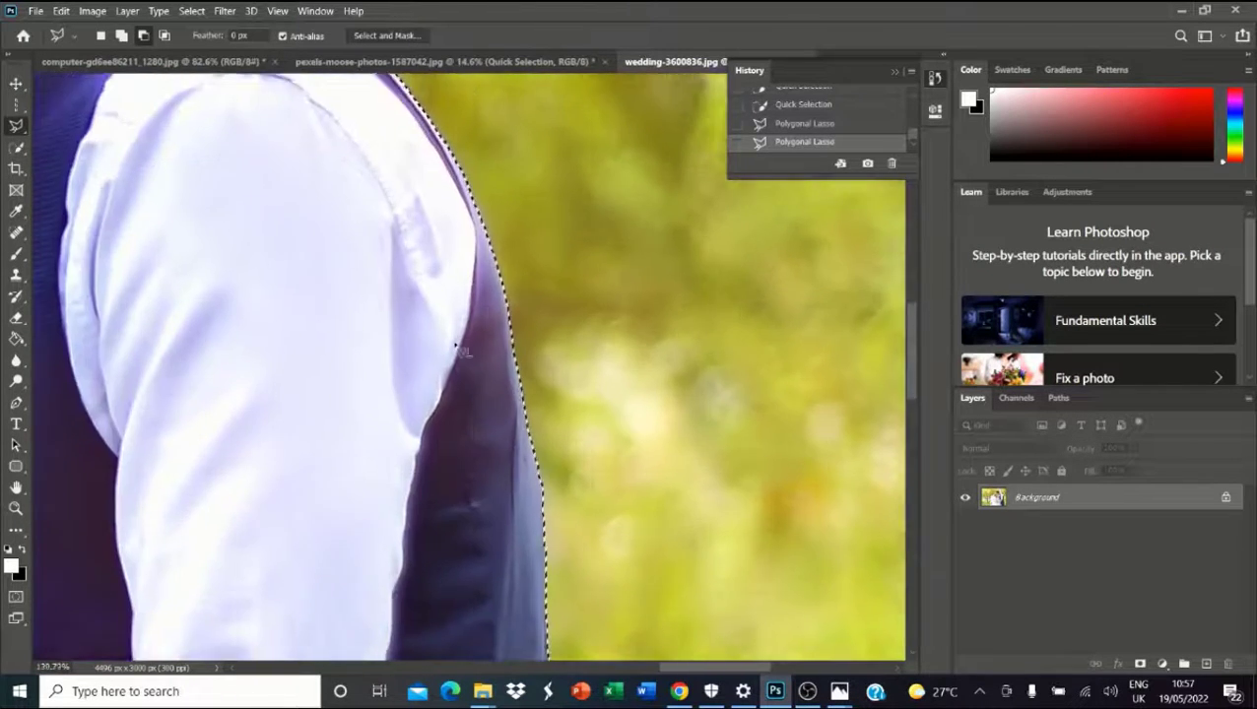
left_click_drag(449, 401, 619, 453)
scroll(576, 414, "up", 2)
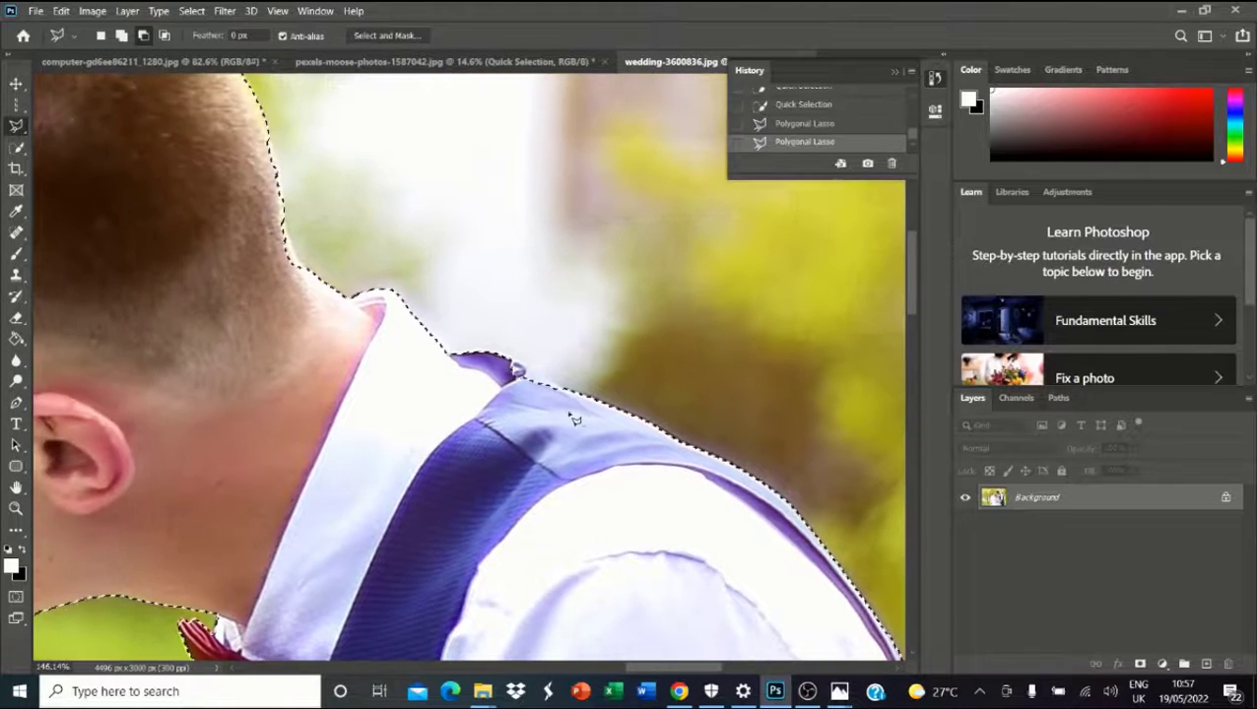
left_click(588, 398)
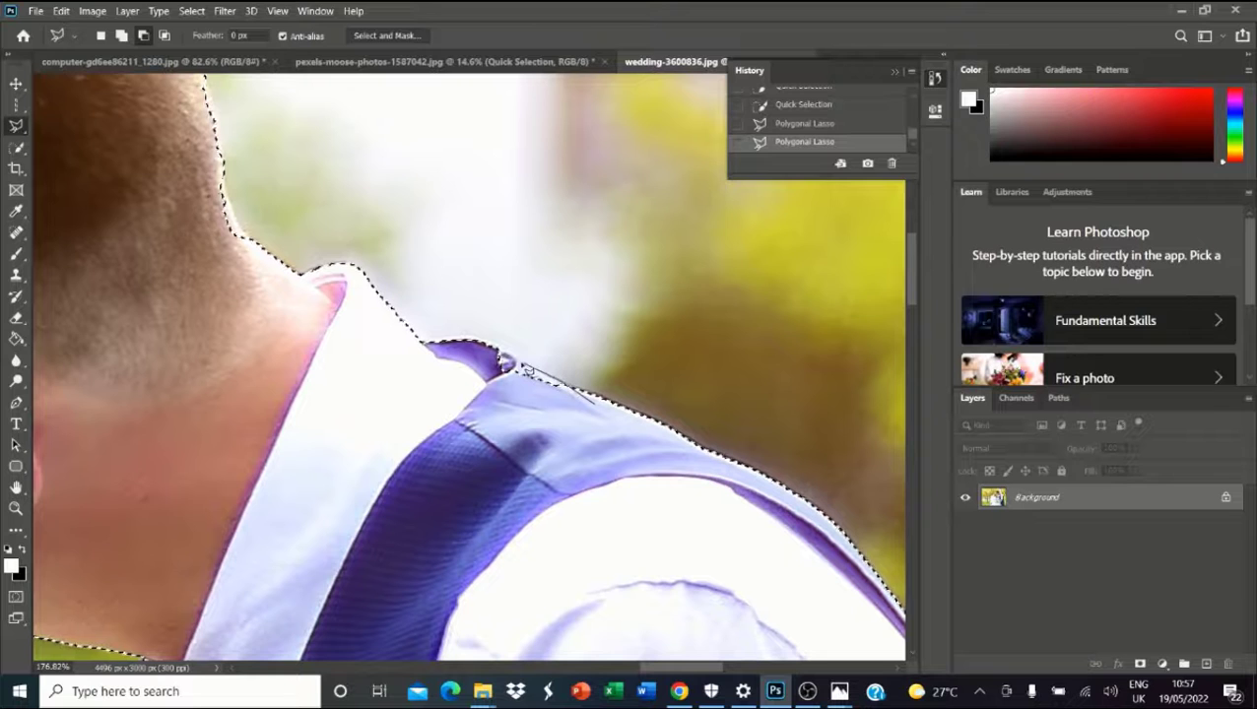
left_click(503, 360)
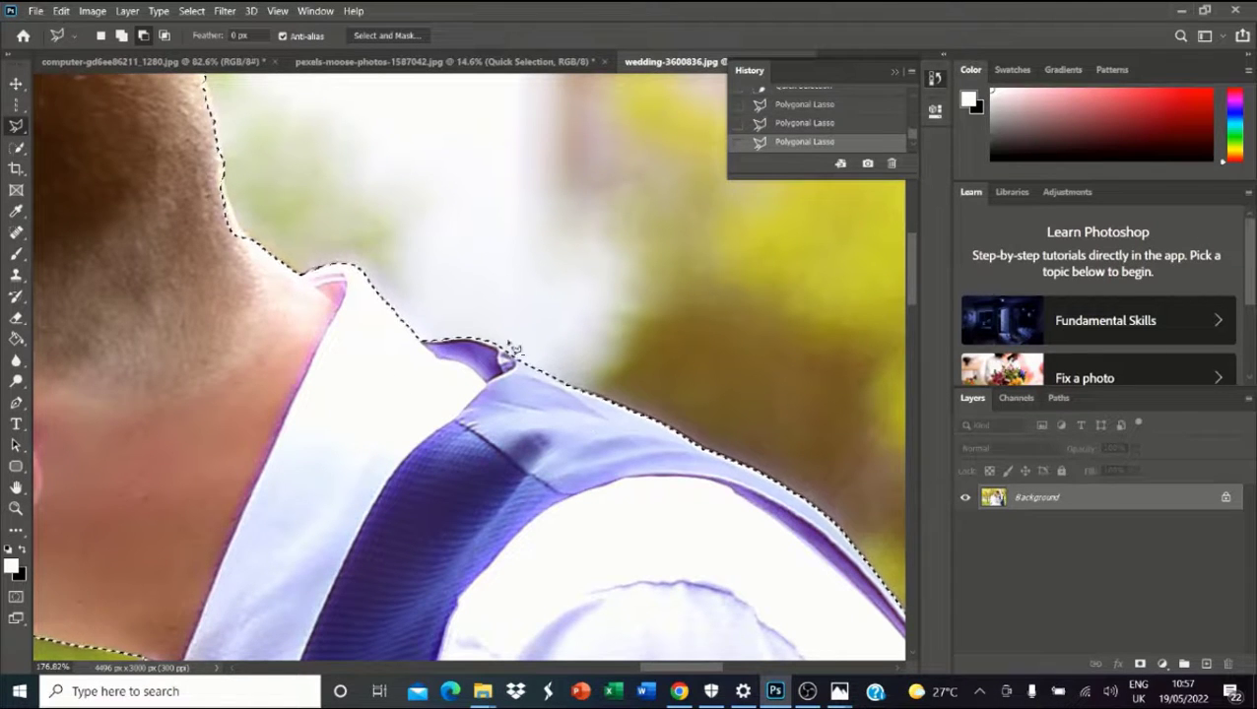
Subtract the back of the groom's neck and head from the background selection with the Polygonal Lasso.
mouse_move(480, 280)
left_mouse_down()
mouse_move(674, 455)
mouse_move(861, 553)
left_mouse_up()
left_click(532, 569)
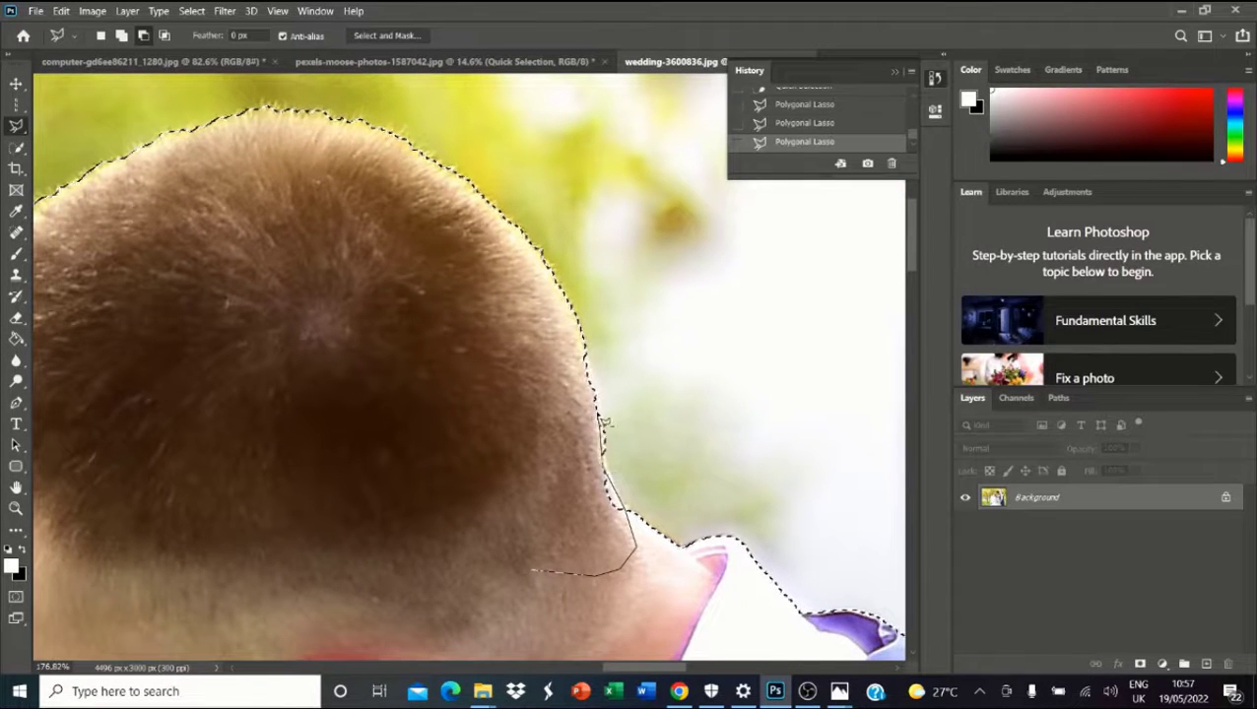
left_click(587, 336)
double_click(584, 336)
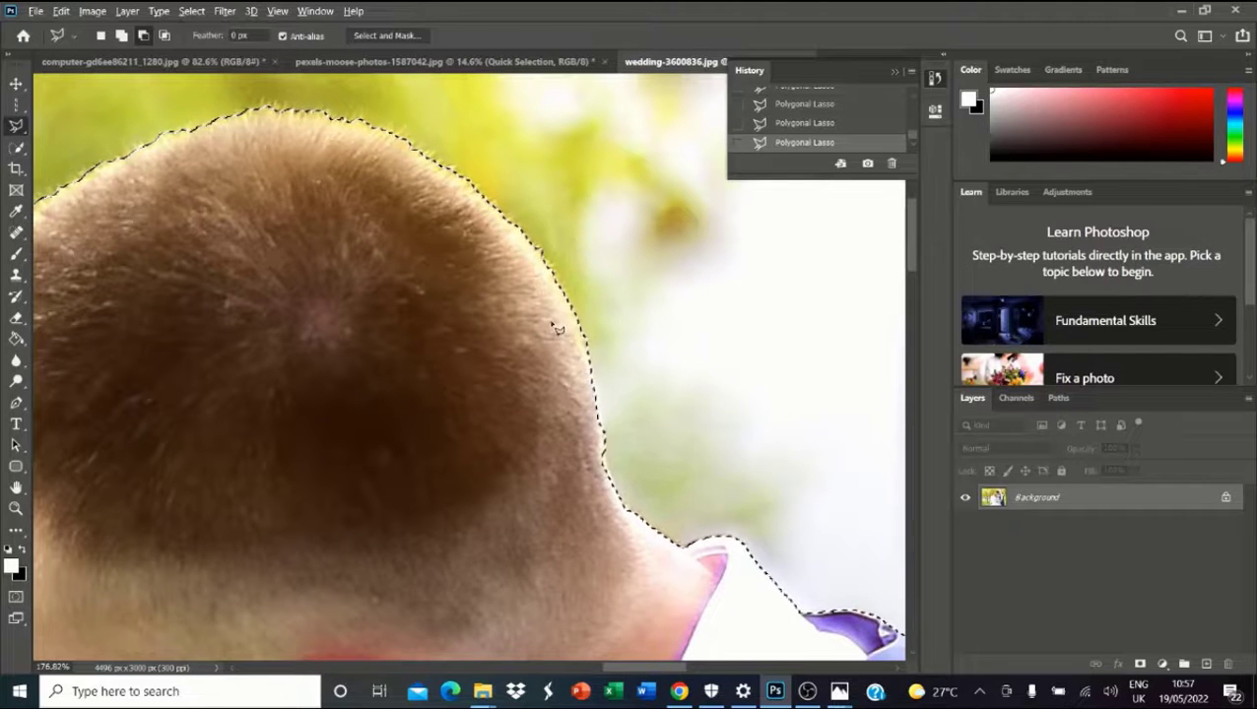
left_click(582, 338)
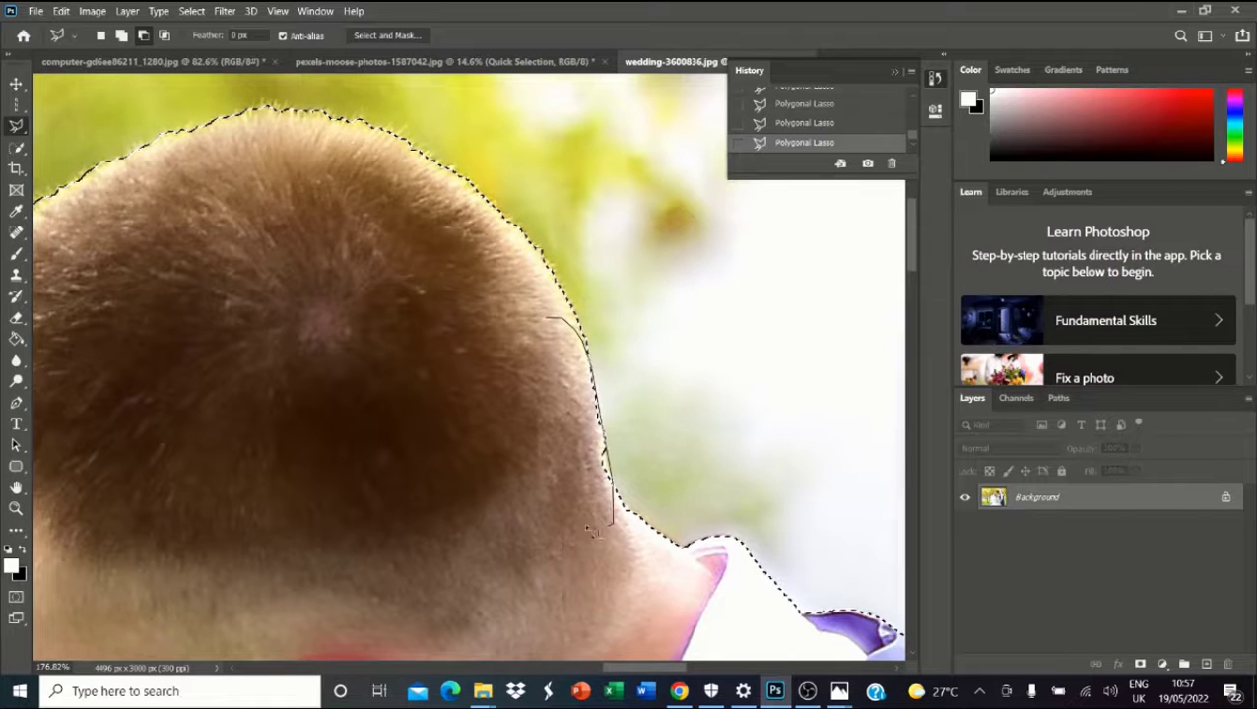
double_click(619, 493)
Add the small background notch between the groom's forehead and the bride's hair to the selection.
left_click_drag(342, 298, 580, 390)
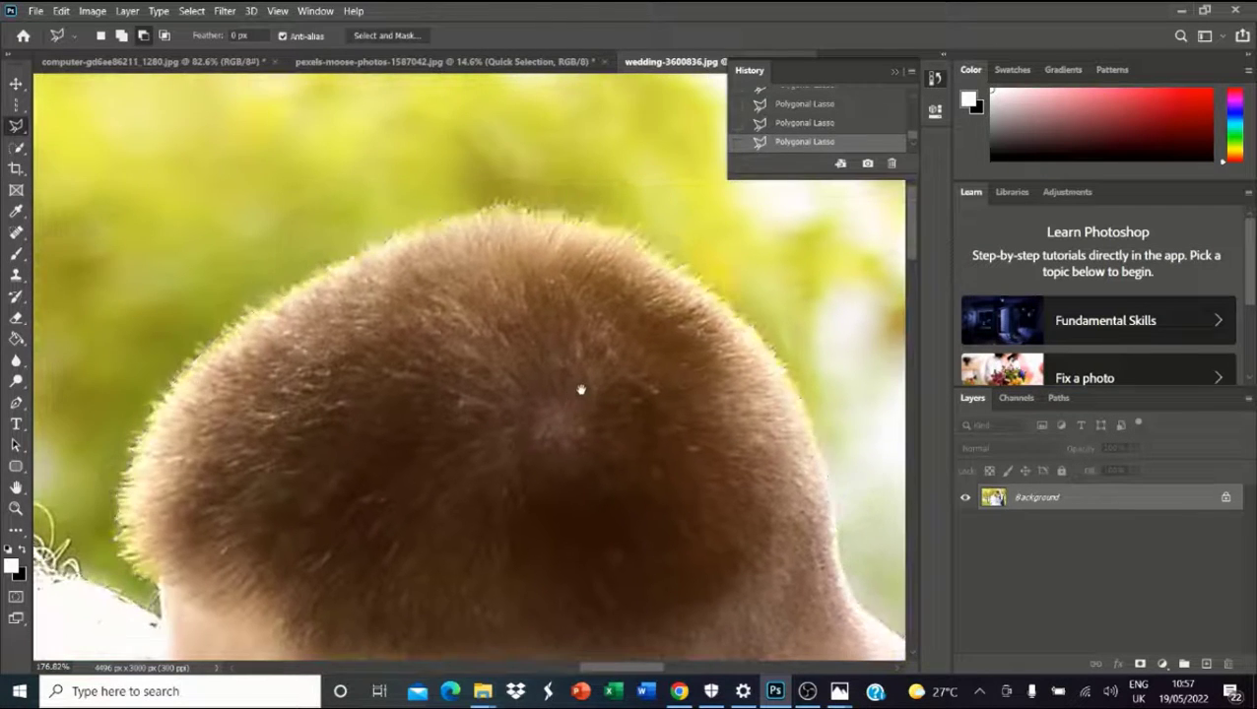
left_click_drag(421, 337, 496, 272)
scroll(253, 340, "up", 3)
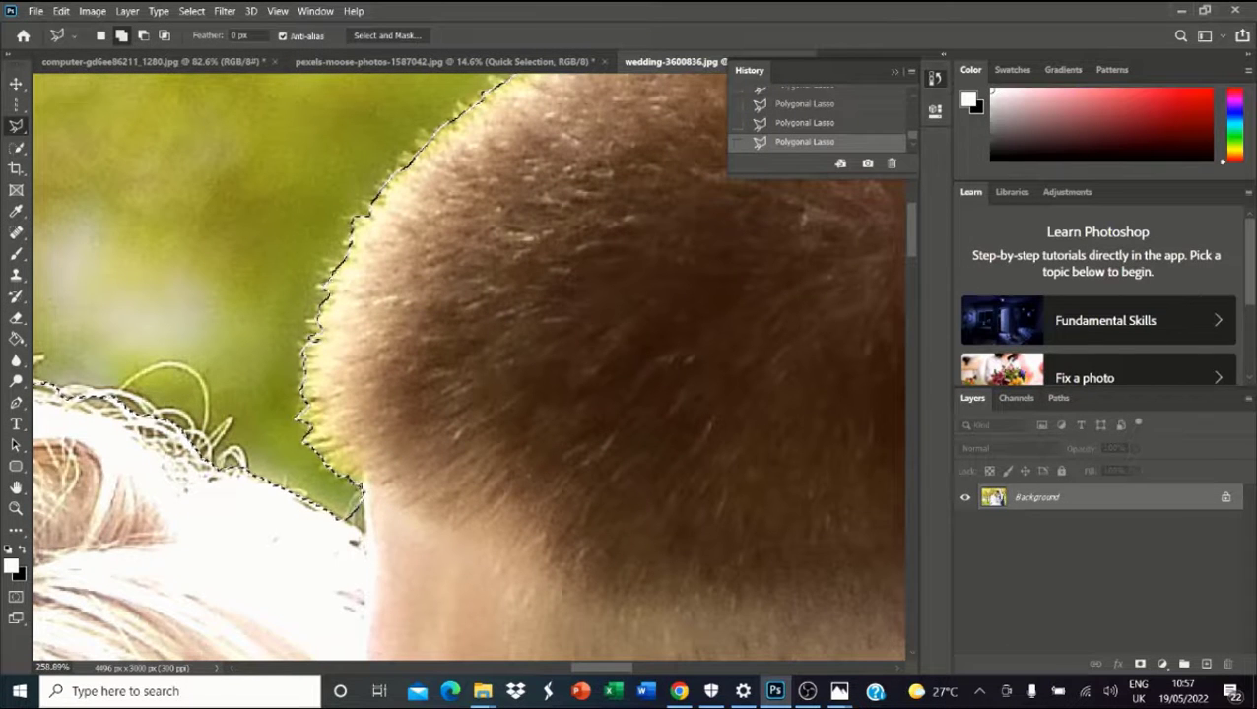
left_click(318, 482)
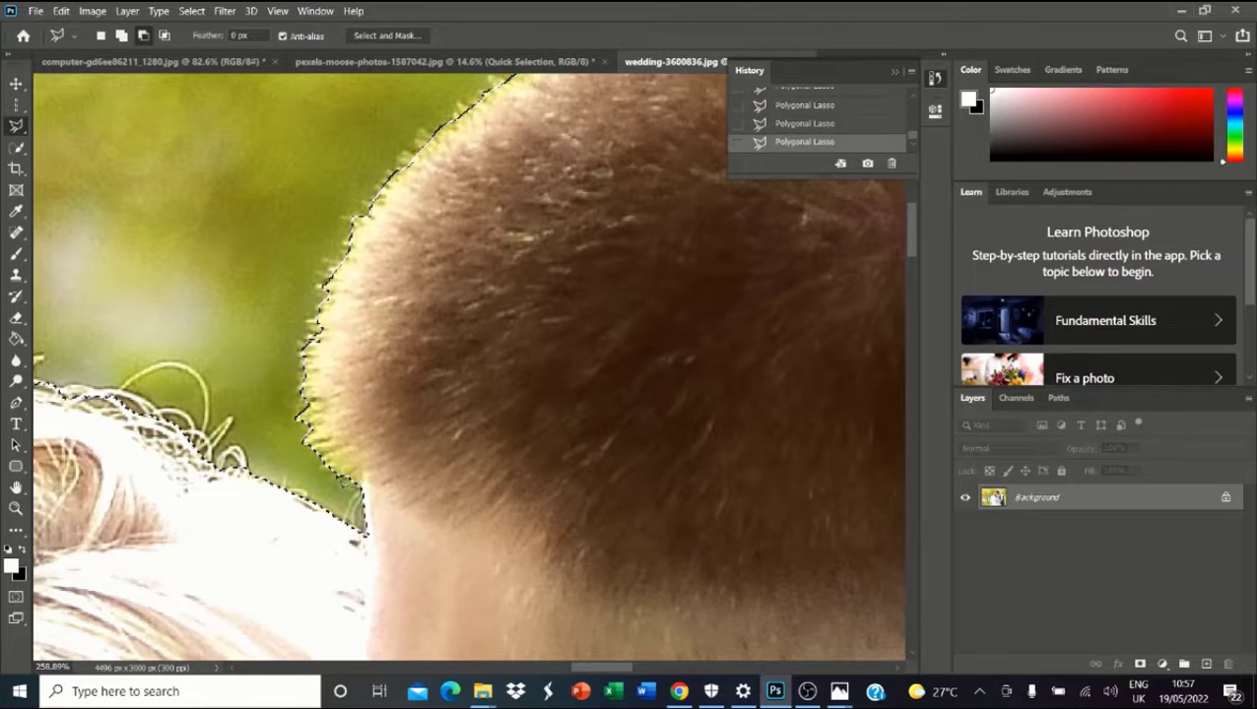
Examine the background selection outline along the bride's hair, veil and dress and around the whole couple.
scroll(375, 548, "down", 4)
left_click_drag(89, 568, 378, 298)
scroll(377, 298, "down", 4)
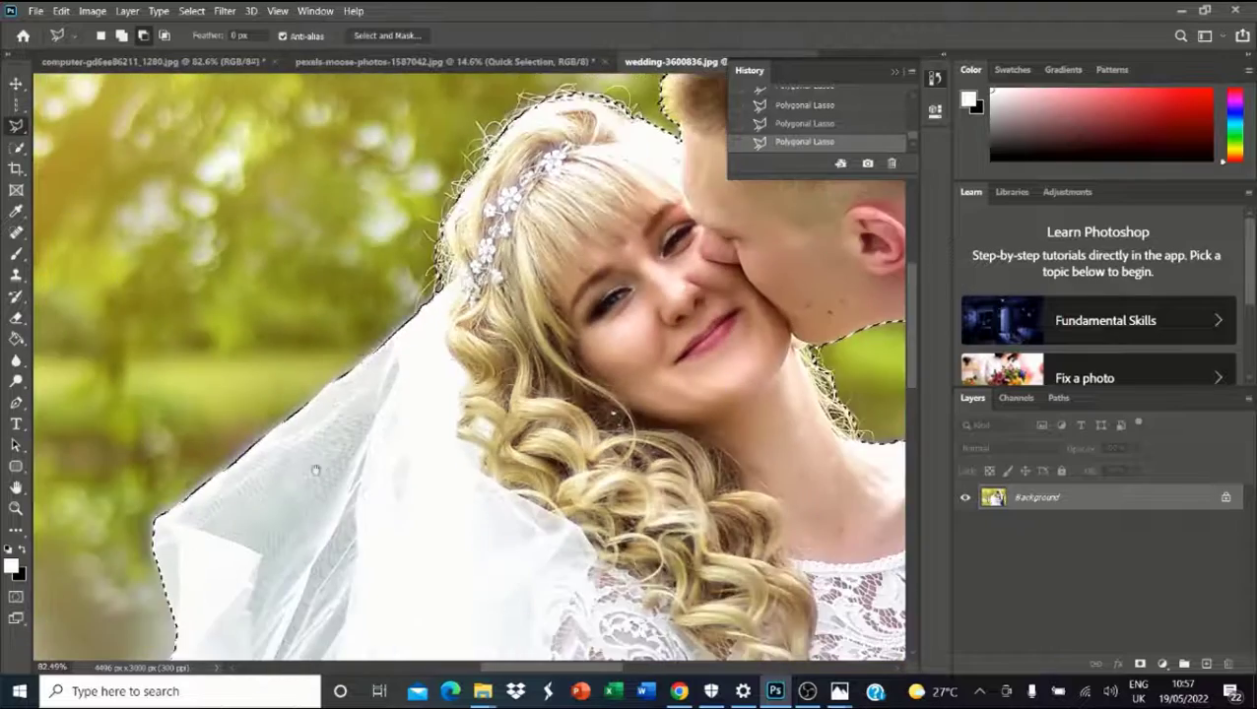
scroll(431, 223, "up", 3)
scroll(430, 223, "down", 5)
scroll(539, 500, "down", 2)
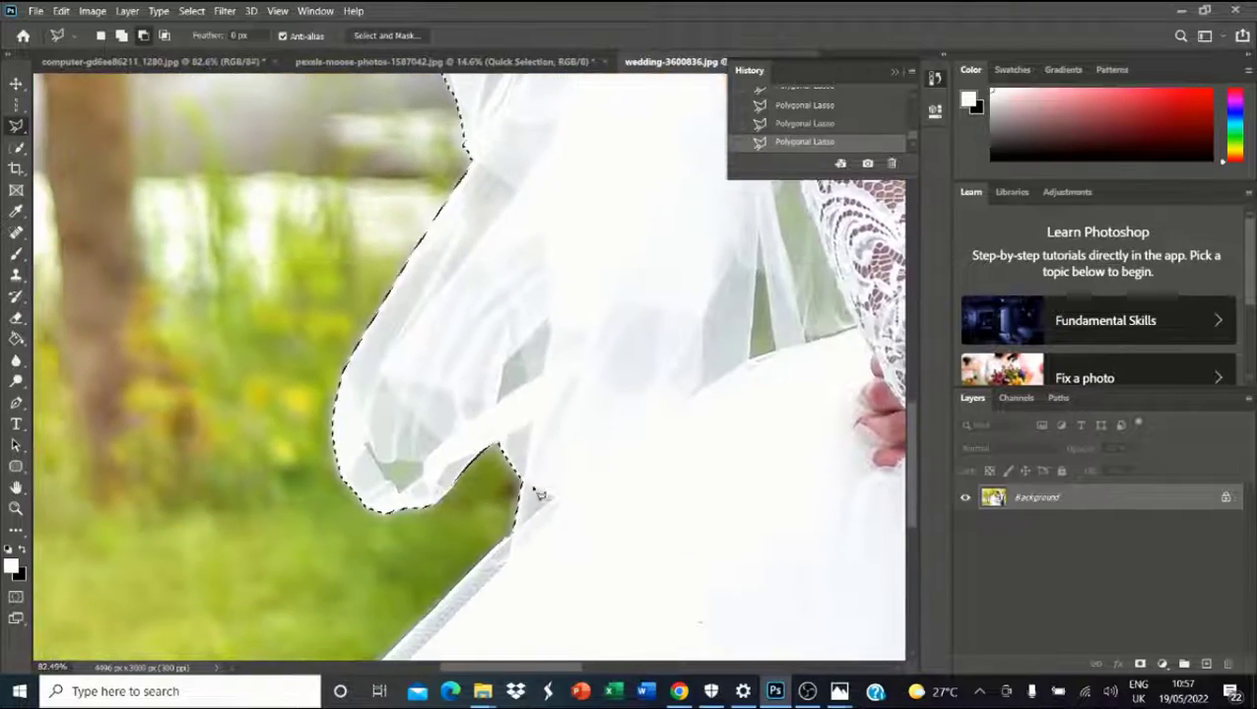
scroll(514, 472, "down", 3)
scroll(289, 341, "down", 3)
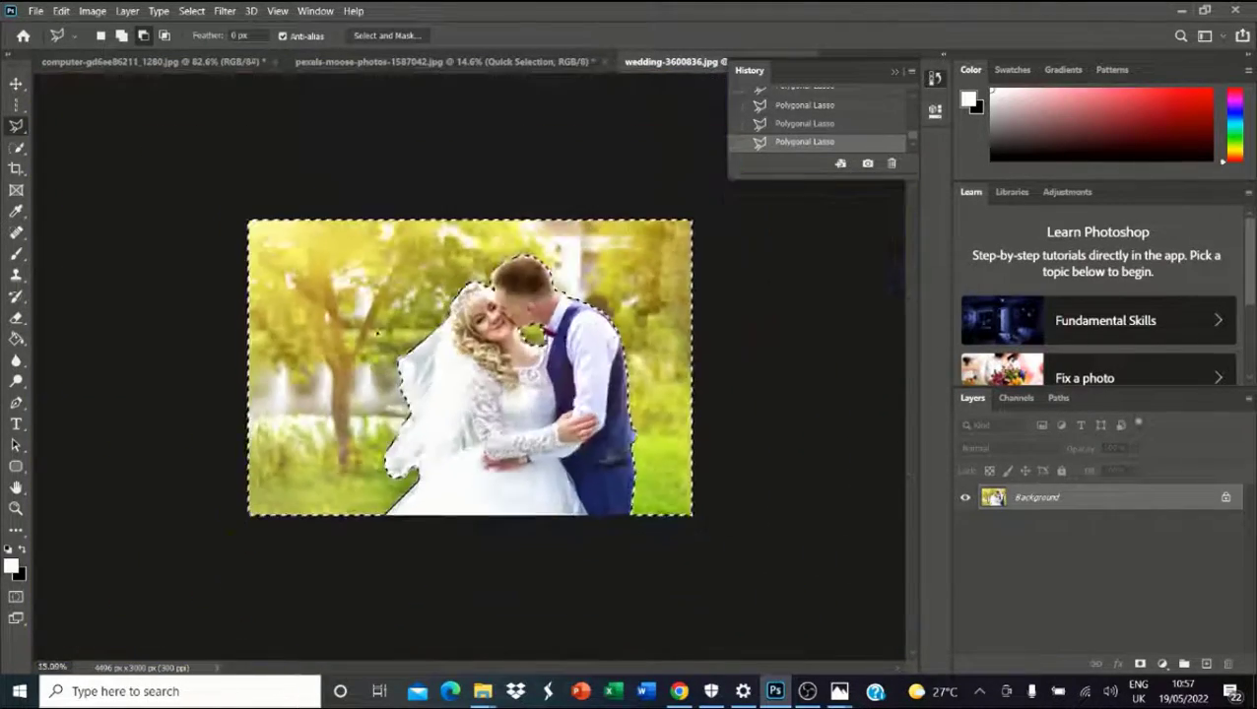
scroll(288, 342, "up", 1)
scroll(470, 372, "up", 1)
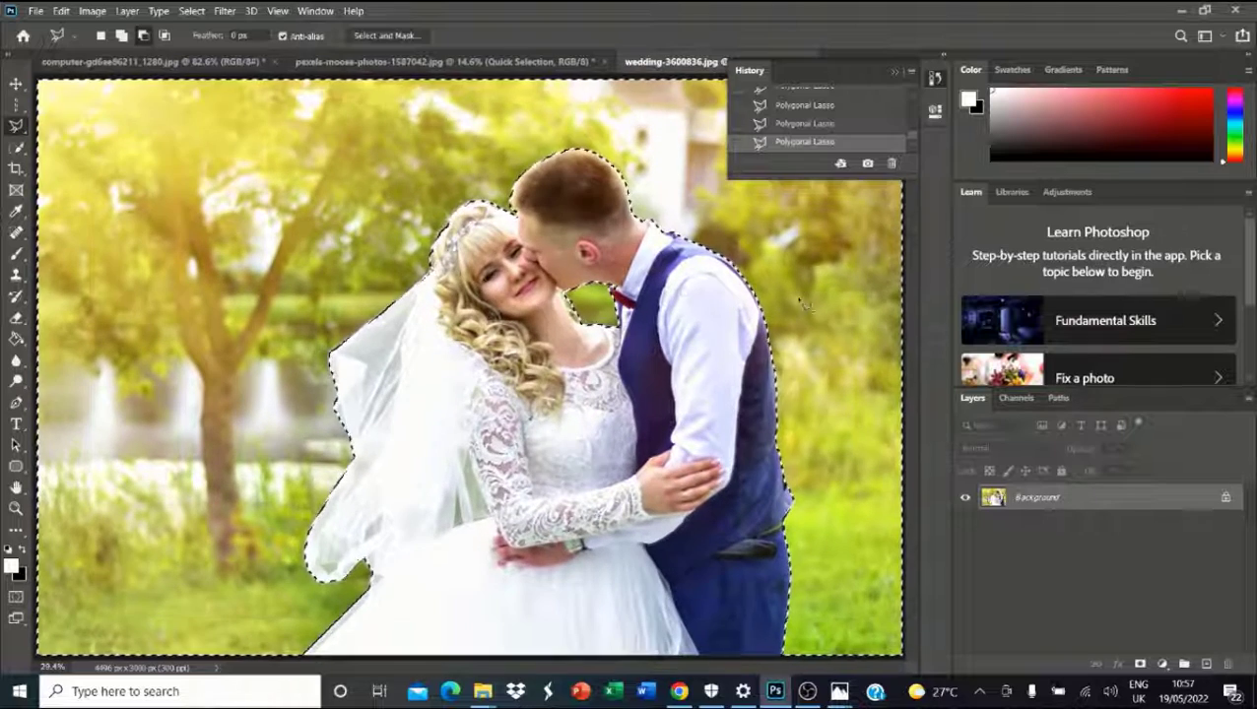
Unlock the Background layer to make it a regular layer, leaving its layer style unchanged.
left_click(1227, 497)
double_click(1104, 497)
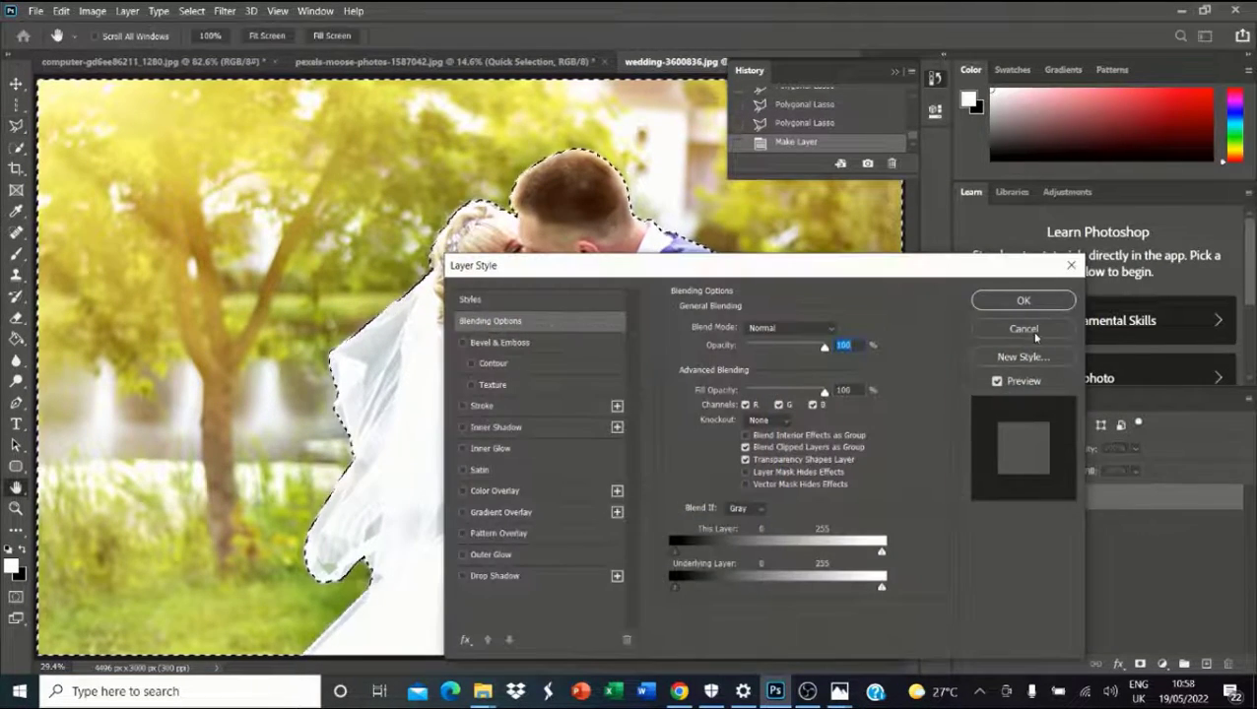
left_click(1024, 329)
Feather the background selection with a radius of 2 pixels.
key("l")
right_click(327, 226)
left_click(351, 258)
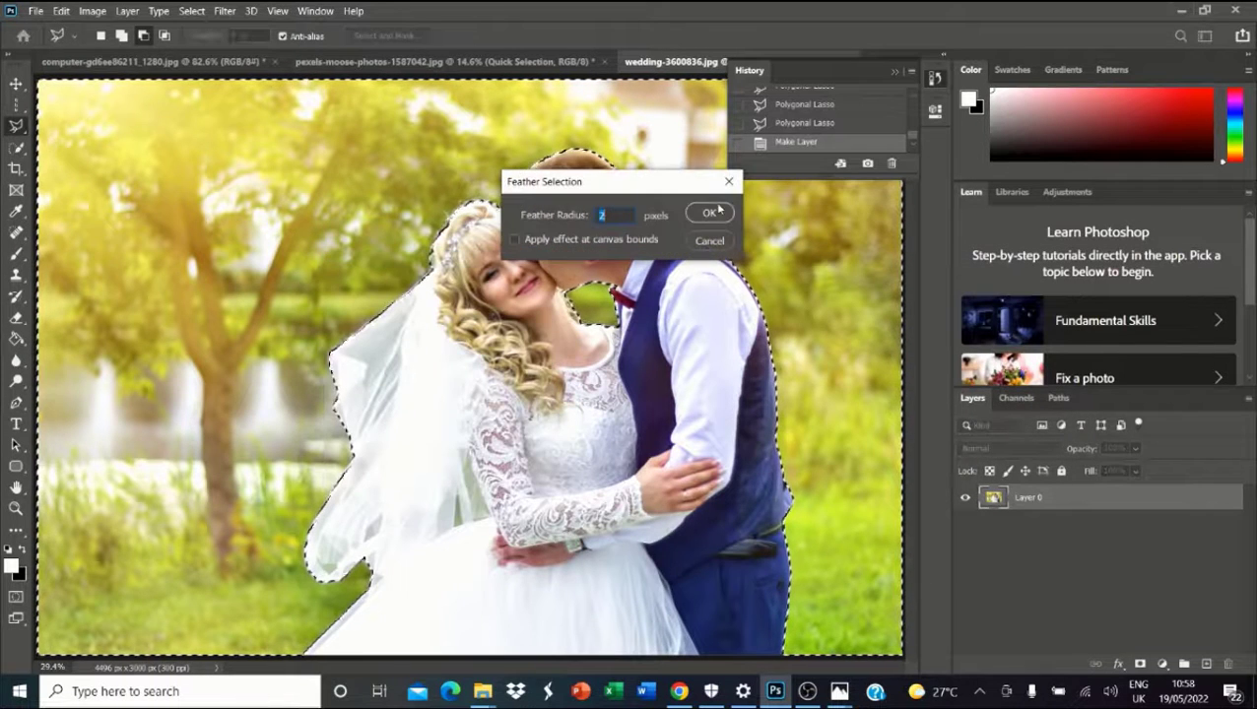
left_click(709, 215)
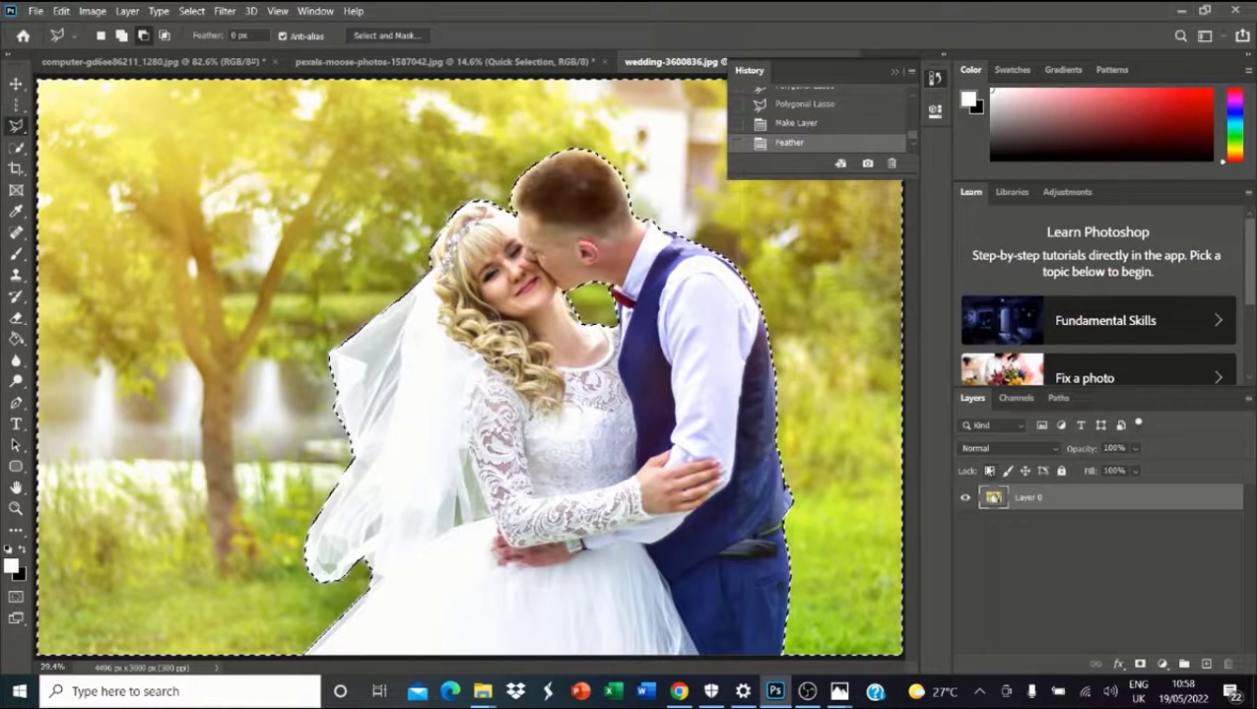
Delete the feathered background selection and inspect the cut edge along the groom's waistcoat and sleeve.
key("Delete")
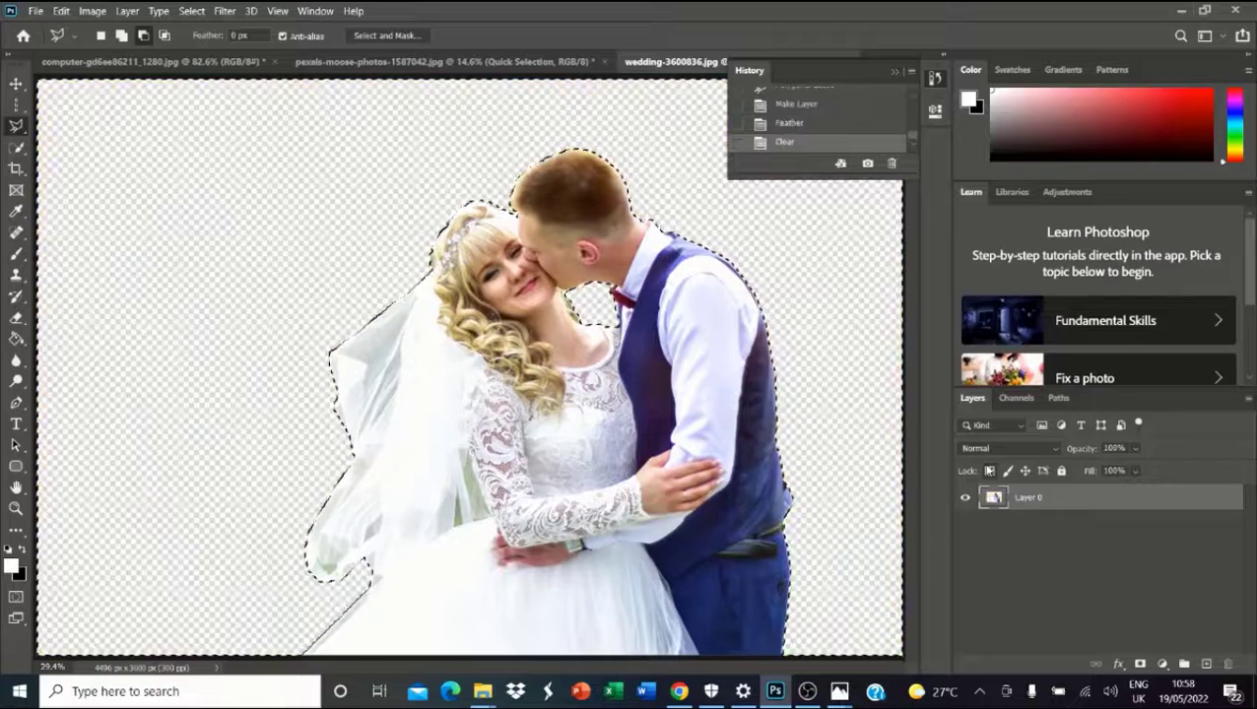
scroll(832, 285, "up", 12)
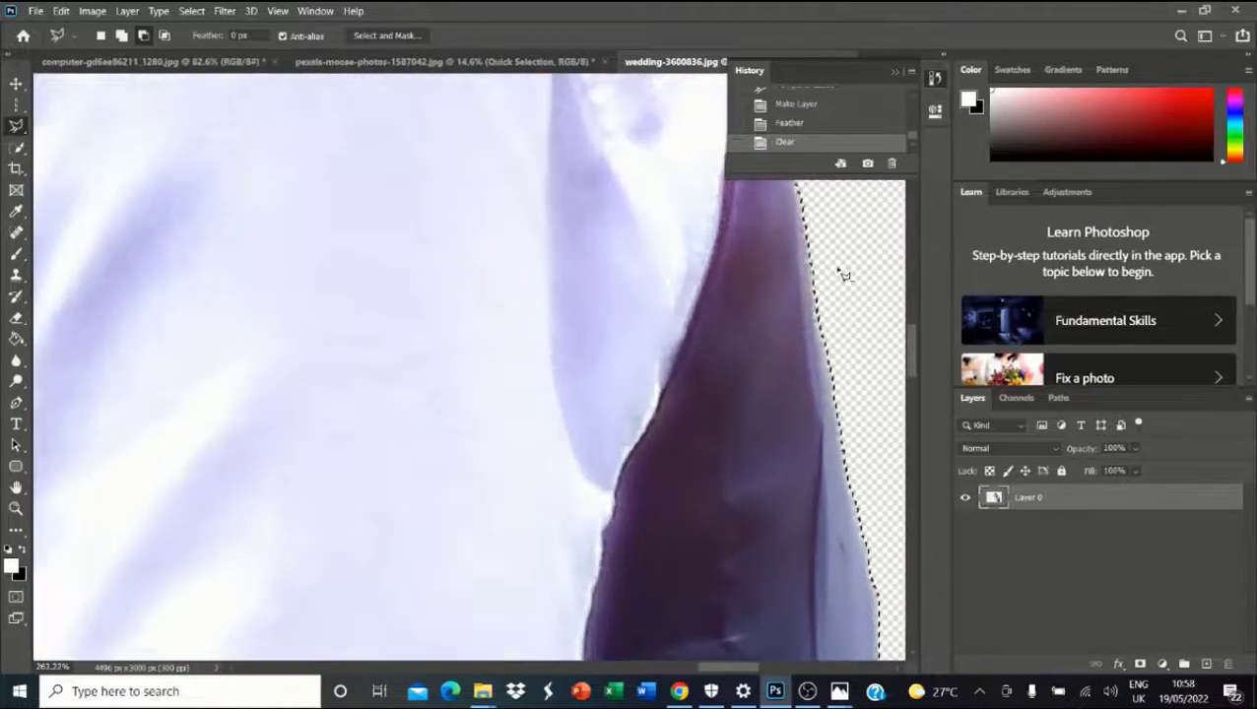
scroll(830, 277, "up", 4)
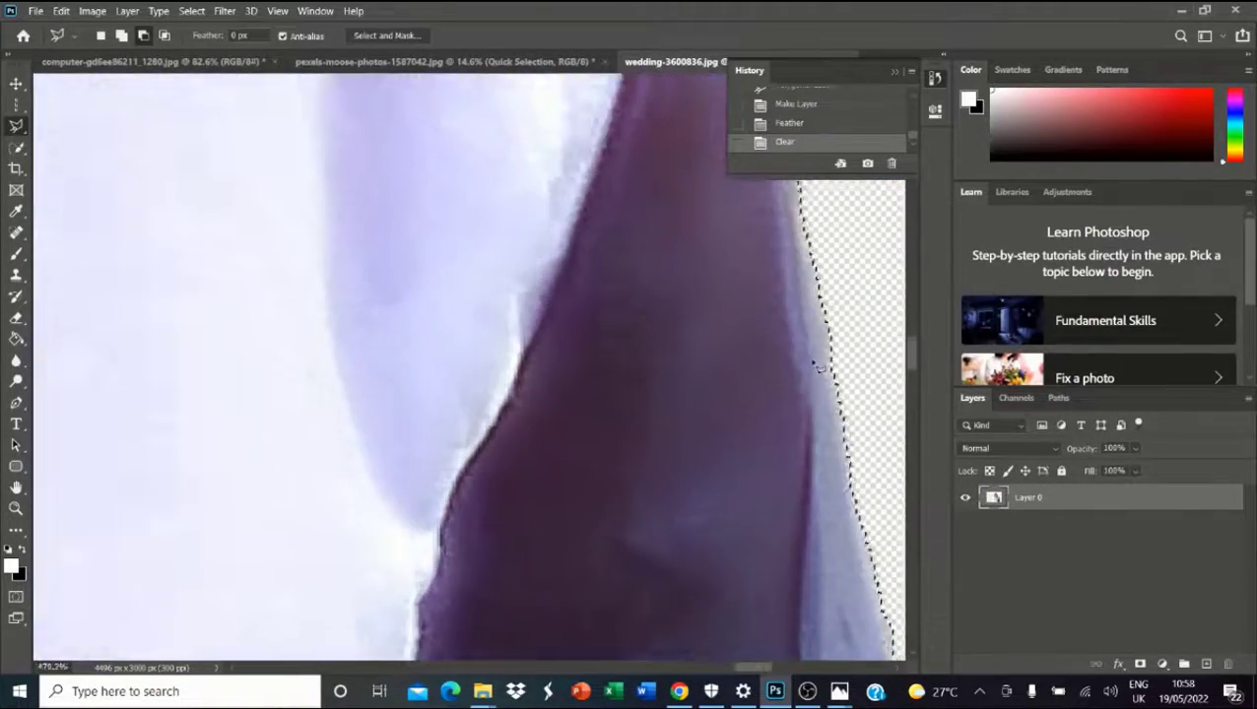
scroll(788, 389, "up", 3)
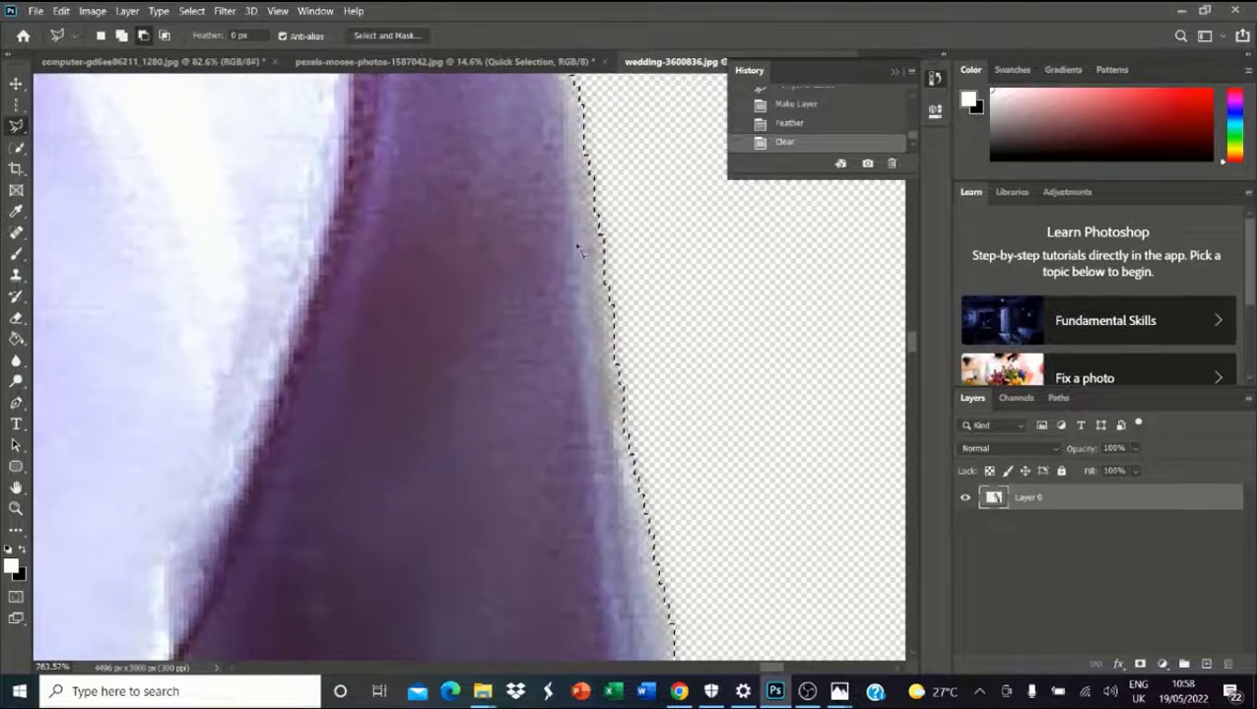
scroll(621, 407, "down", 5)
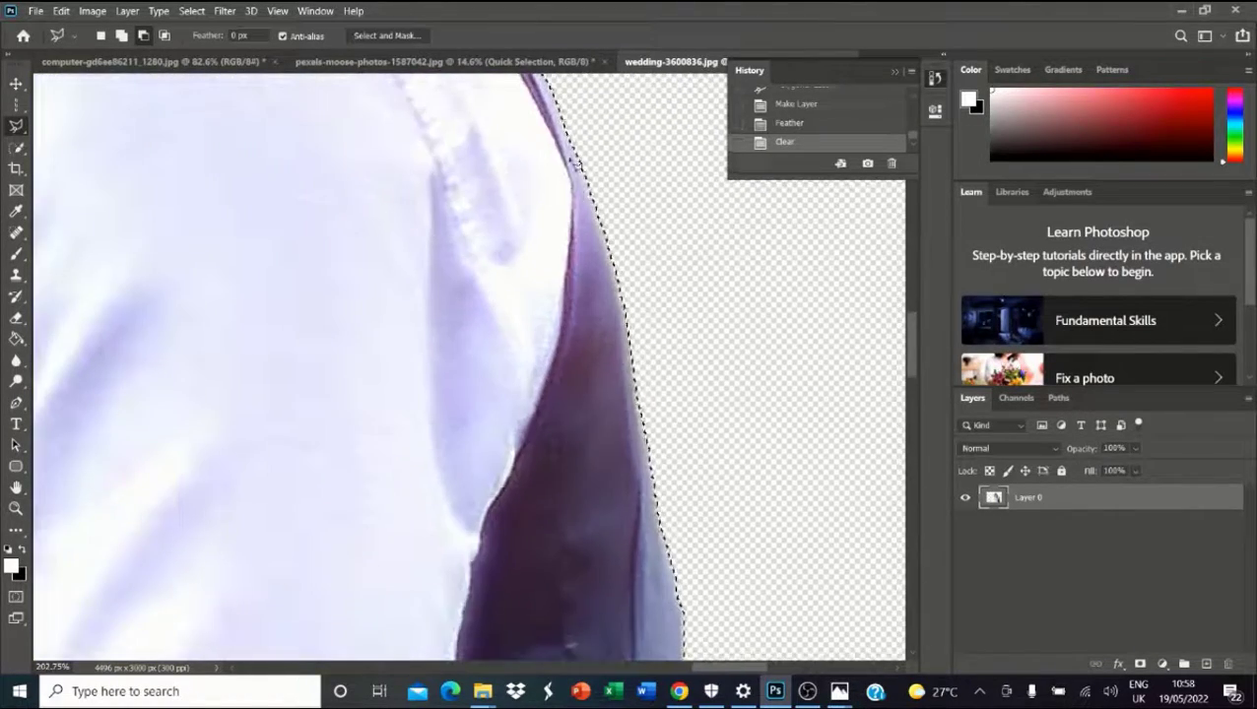
scroll(775, 437, "down", 6)
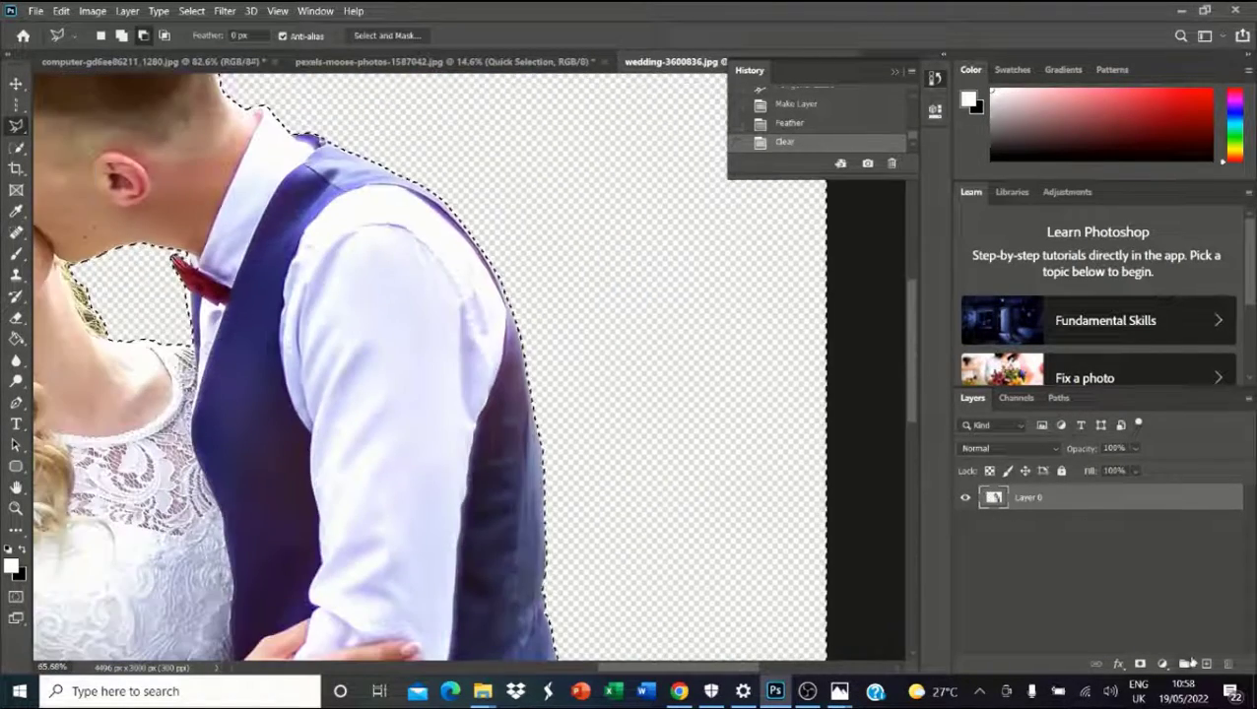
Add a white (ffffff) Solid Color fill layer in the cleared background area.
left_click(1163, 664)
left_click(1151, 381)
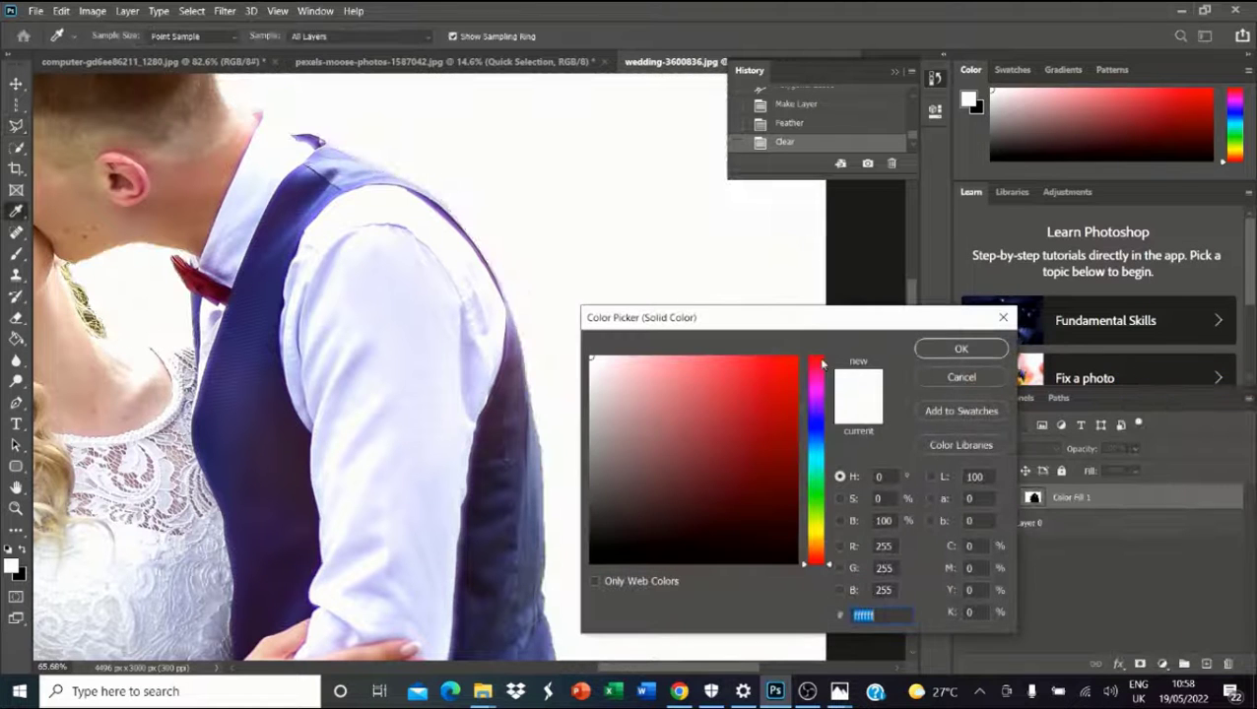
left_click(965, 349)
key("l")
Inspect the couple's cut-out edges against the white fill and revert the document to the Feather history state.
scroll(500, 210, "up", 4)
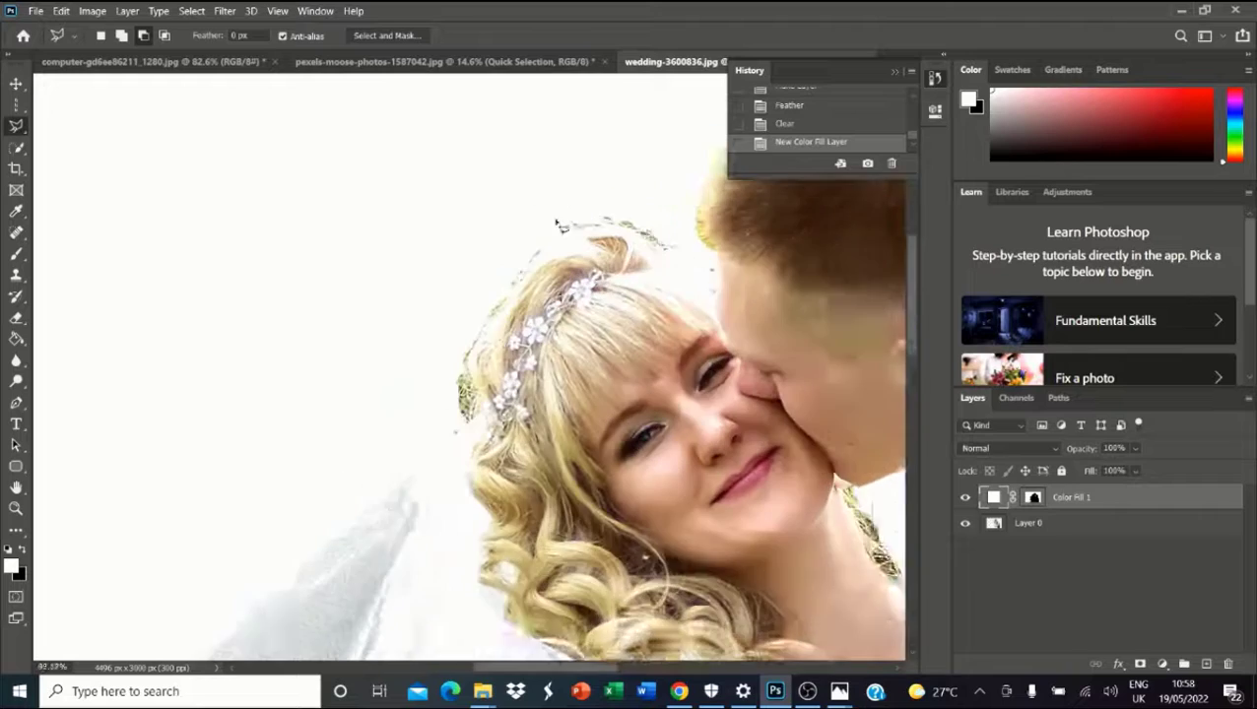
scroll(457, 168, "down", 5)
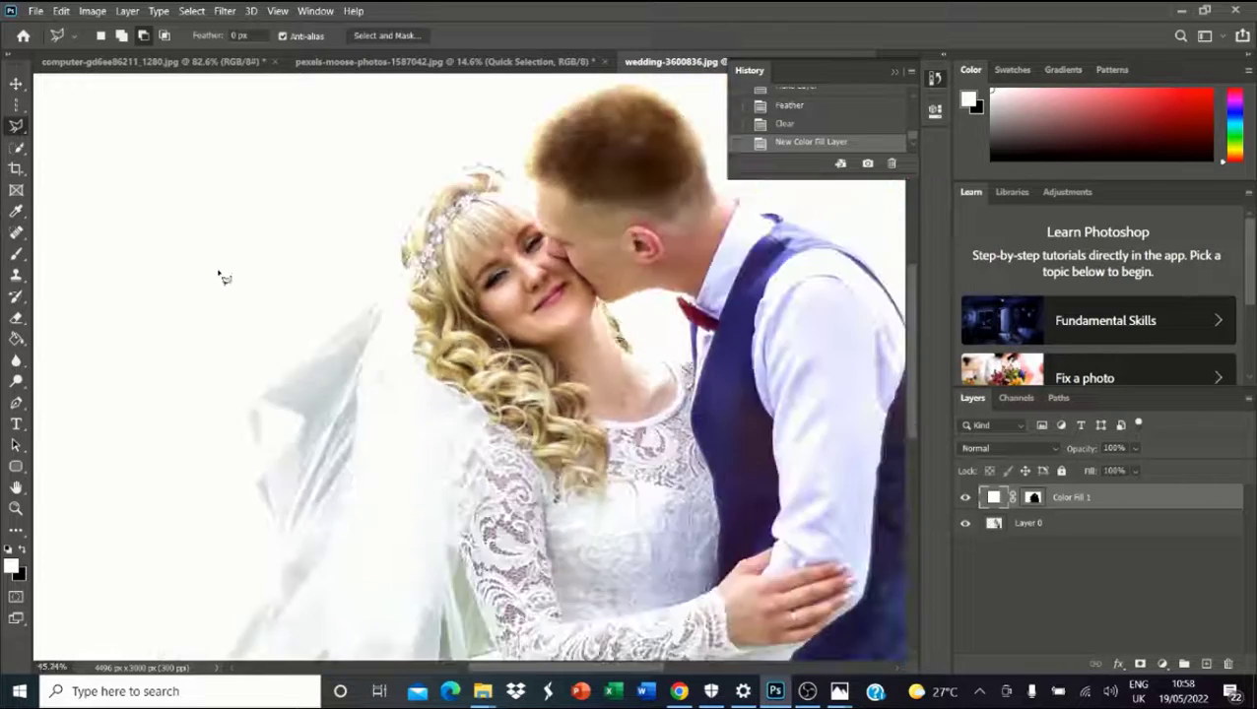
scroll(258, 553, "up", 1)
scroll(913, 441, "down", 2)
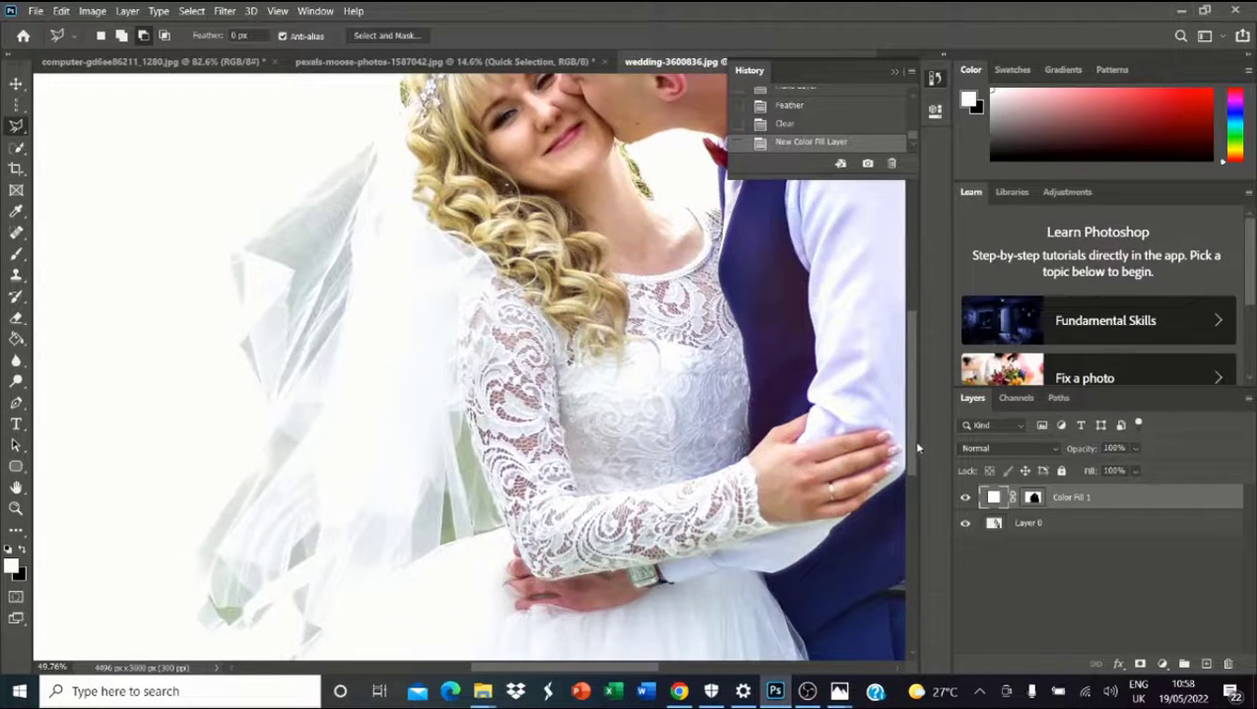
scroll(783, 308, "up", 7)
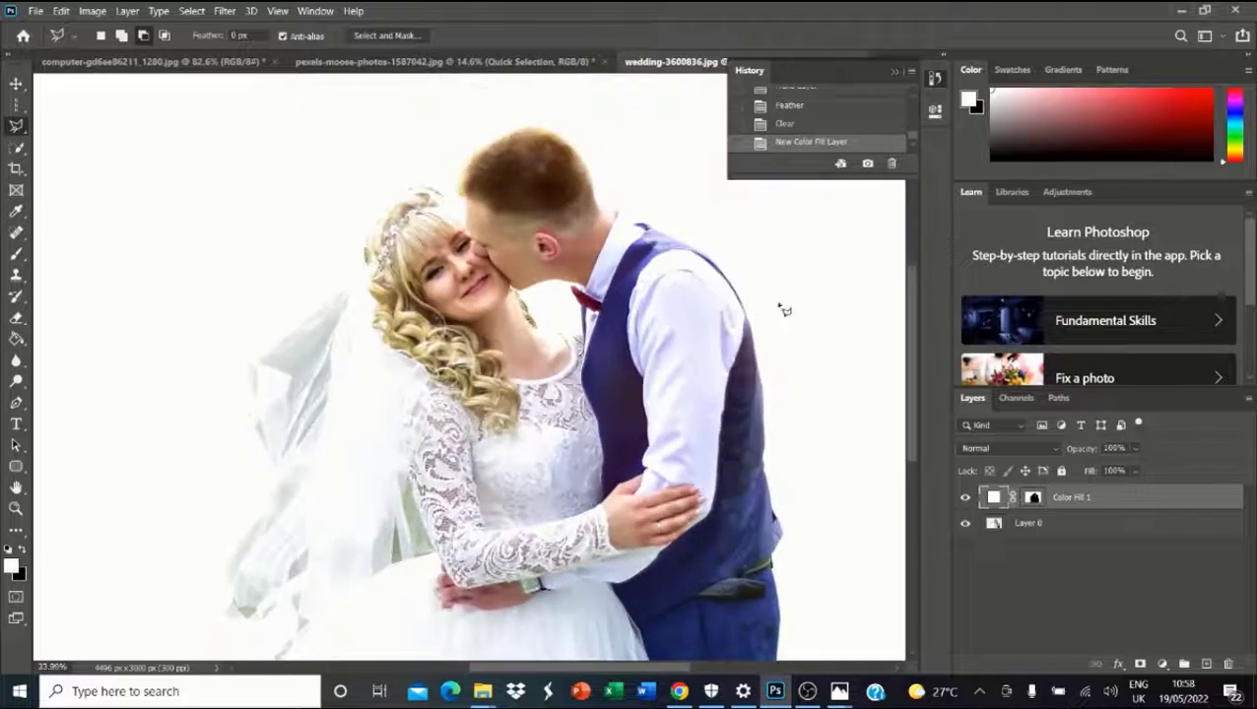
scroll(635, 228, "down", 1)
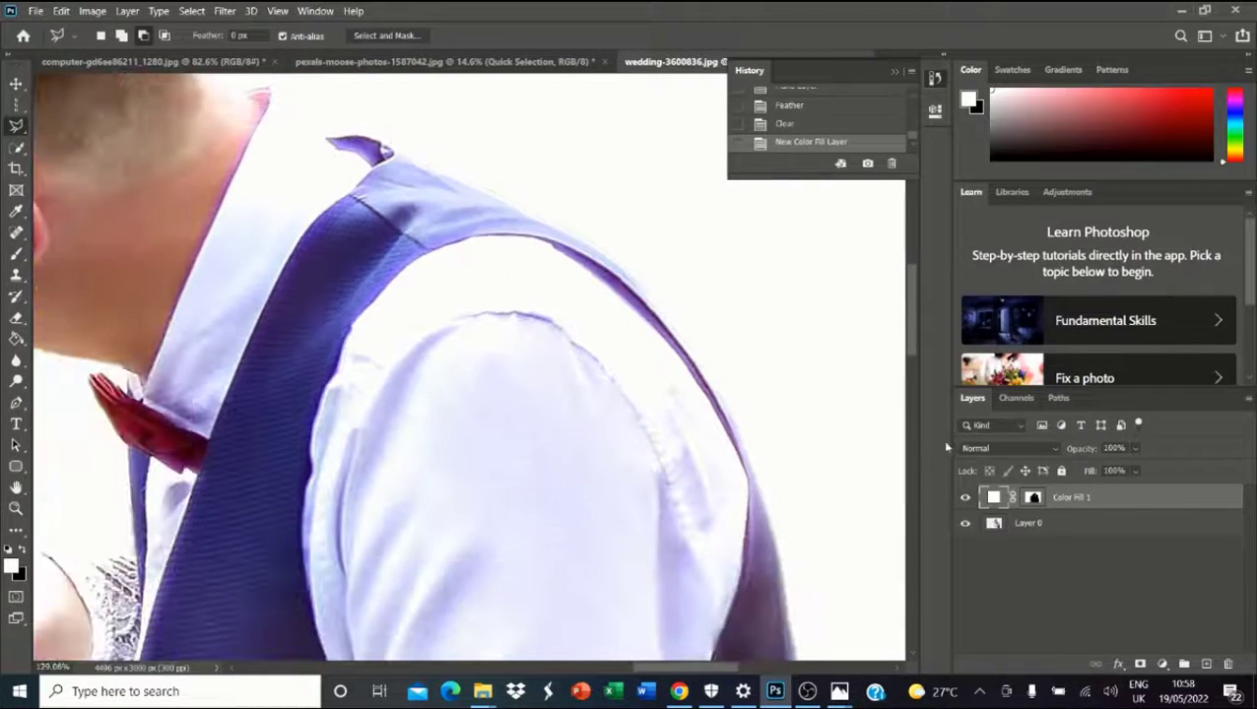
left_click(786, 123)
left_click(789, 104)
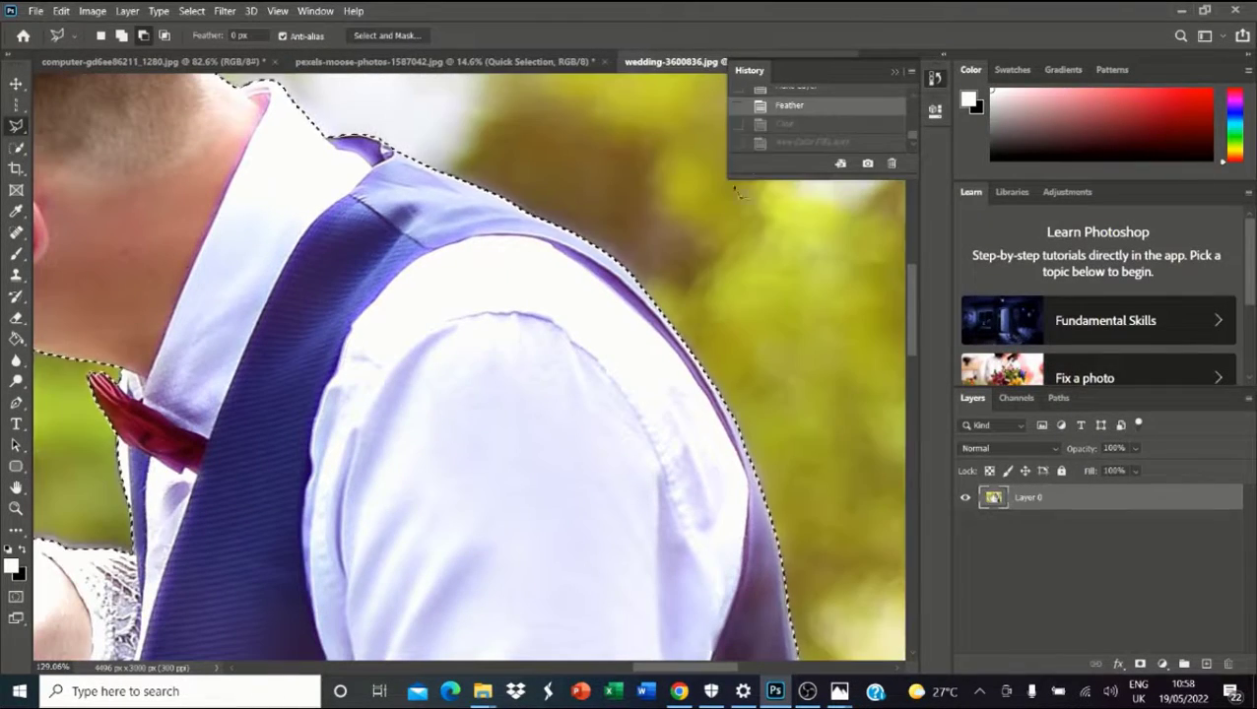
Expand the background selection by 1 pixel and compare the outline at the groom's shoulder with the Feather history state.
left_click(191, 11)
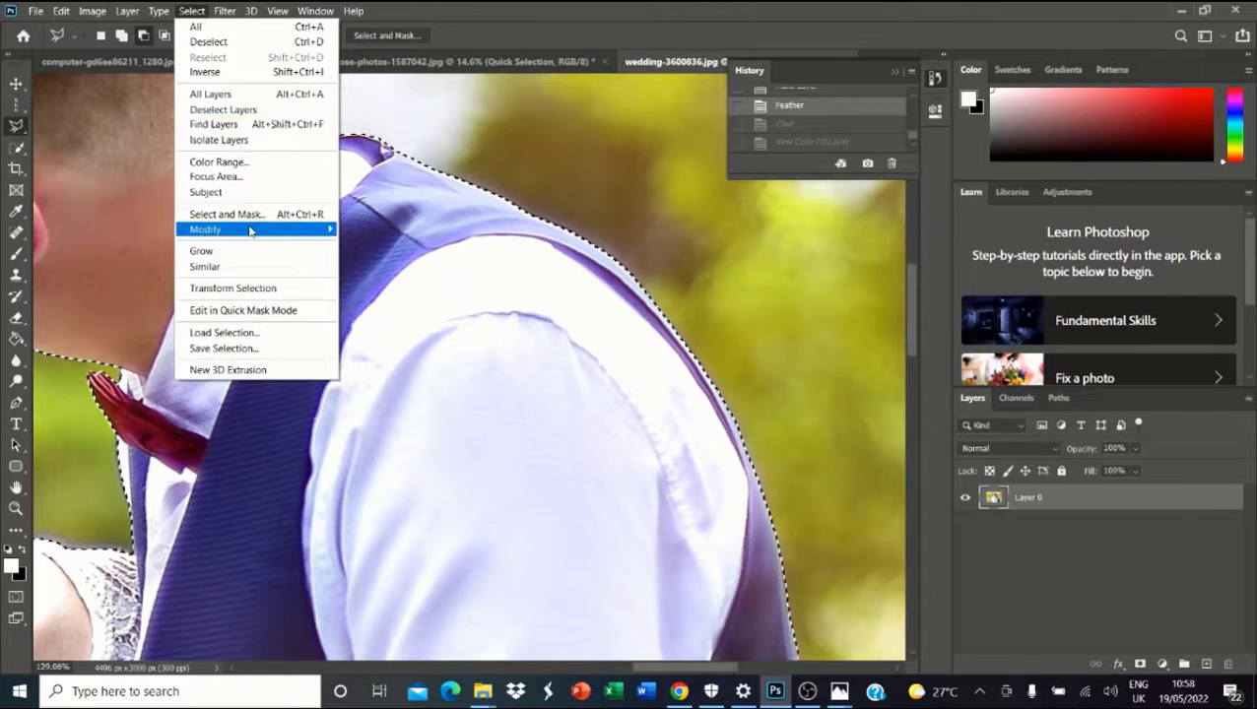
mouse_move(250, 231)
left_click(366, 259)
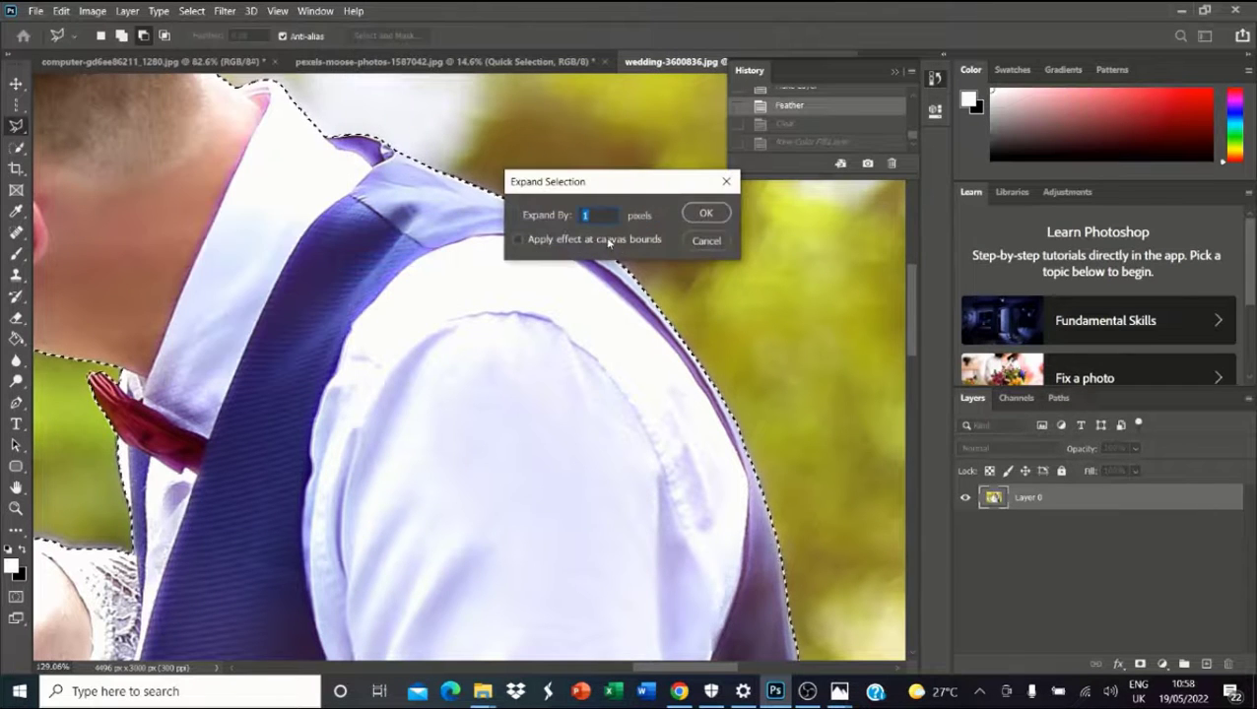
left_click(703, 215)
scroll(685, 266, "up", 5)
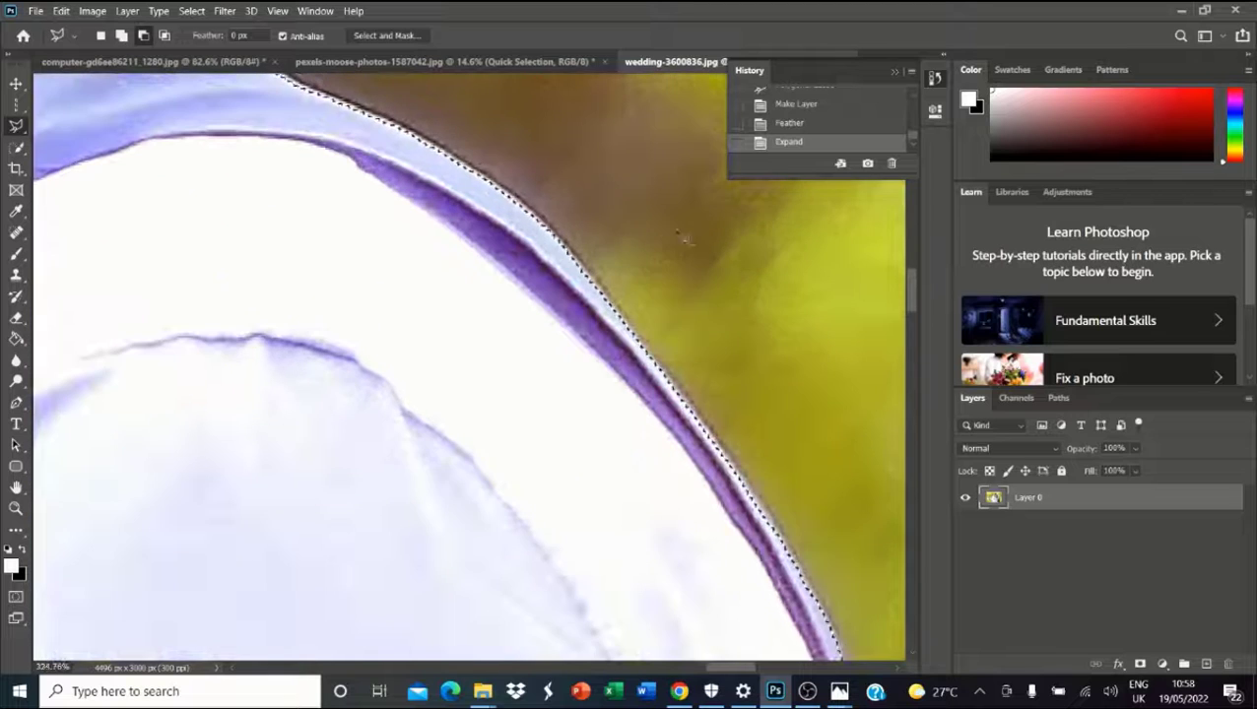
left_click(798, 126)
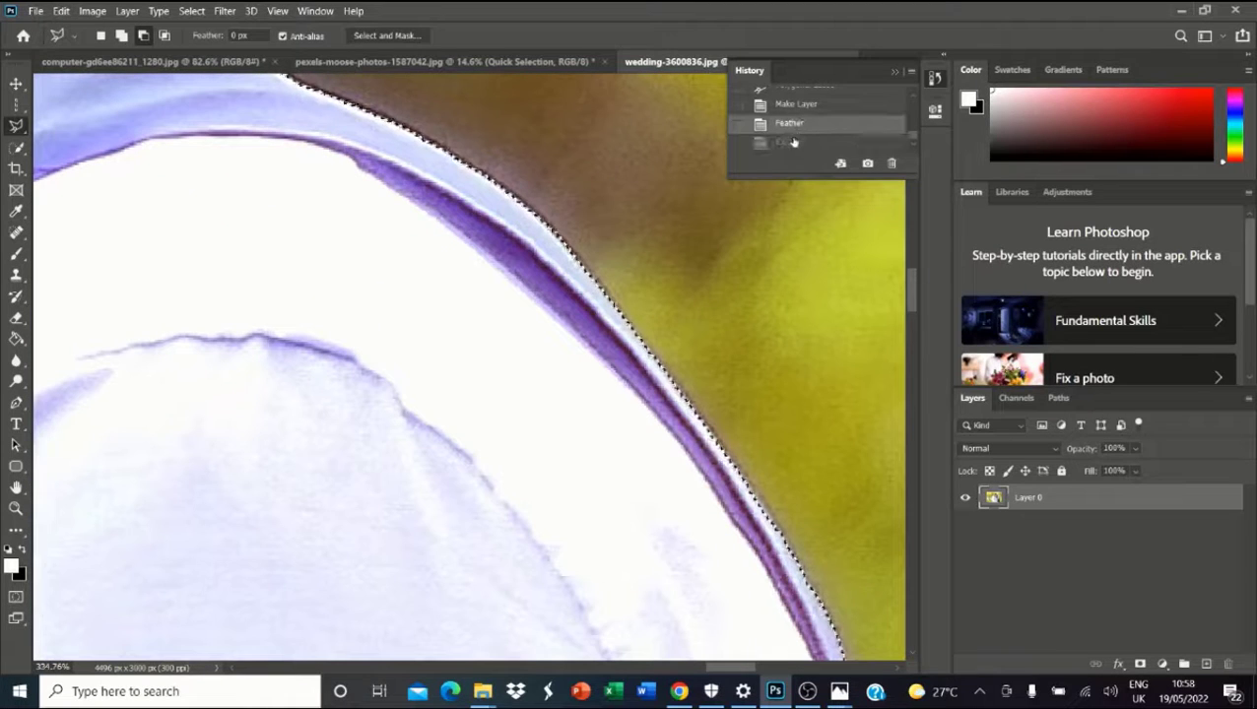
left_click(787, 142)
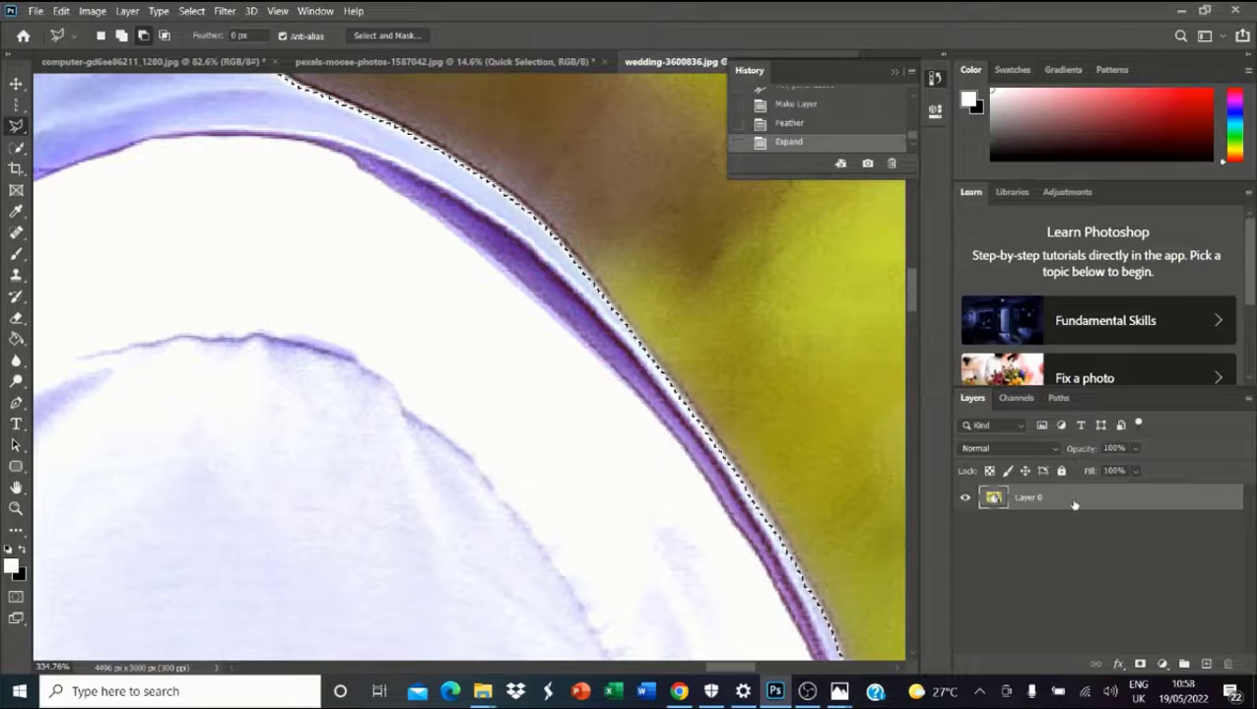
Delete the expanded background selection from Layer 0, check the cut-out edges and deselect.
key("Delete")
scroll(673, 342, "down", 8)
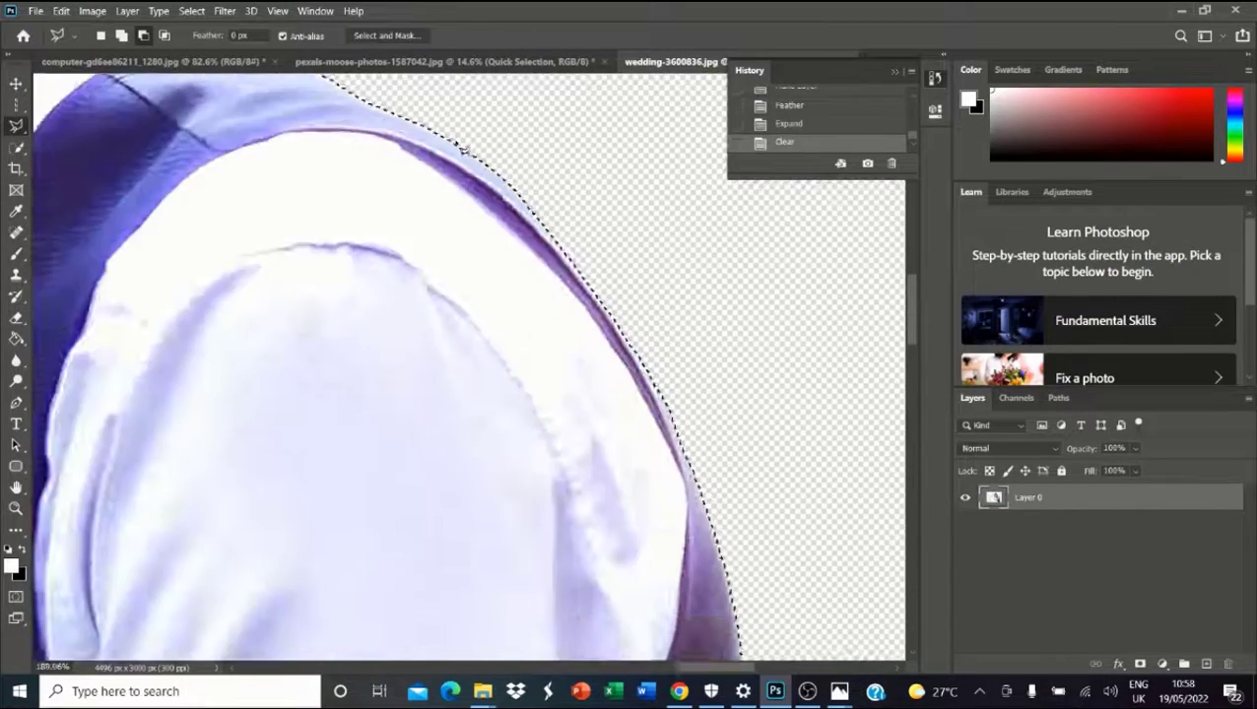
scroll(673, 342, "down", 5)
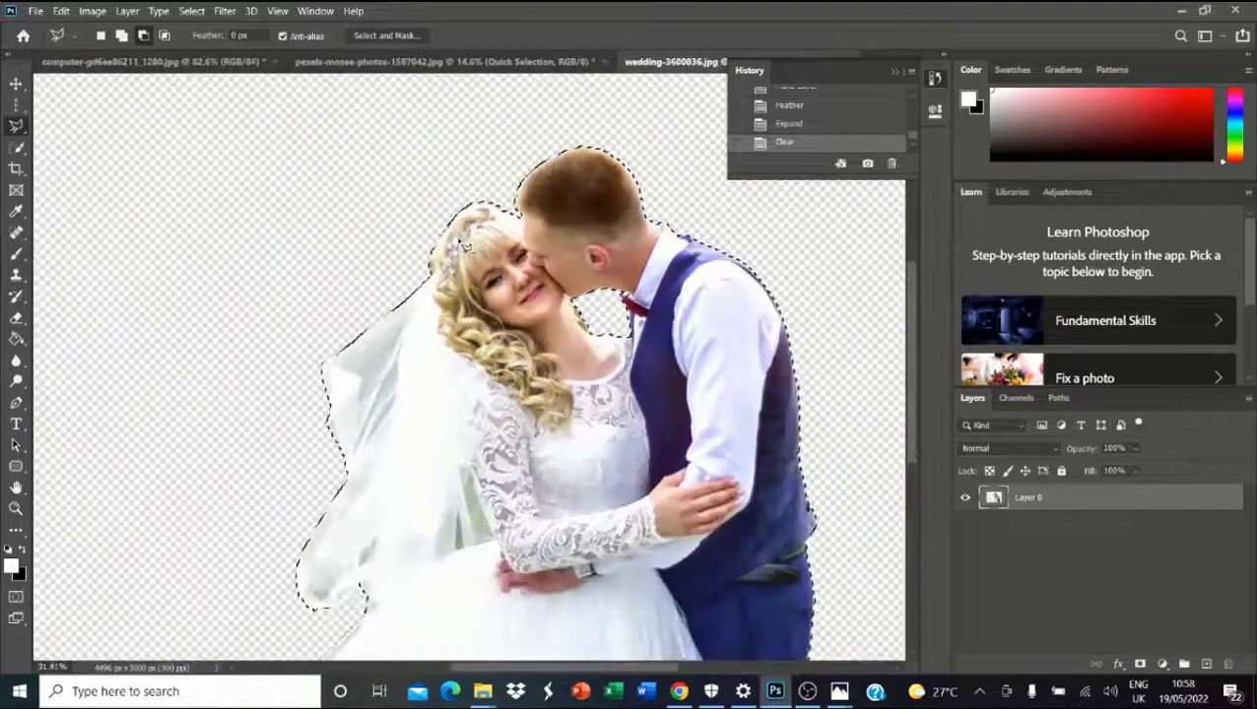
scroll(384, 267, "up", 4)
scroll(384, 267, "down", 4)
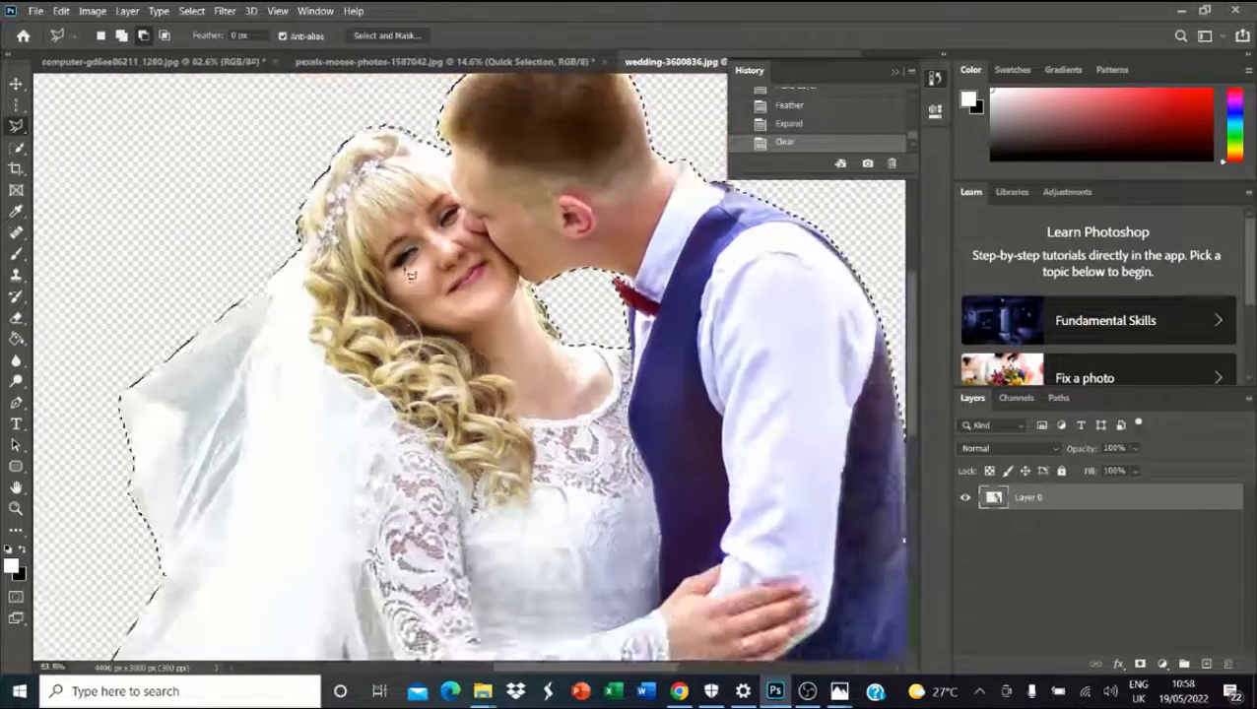
scroll(384, 267, "down", 1)
right_click(318, 272)
left_click(350, 279)
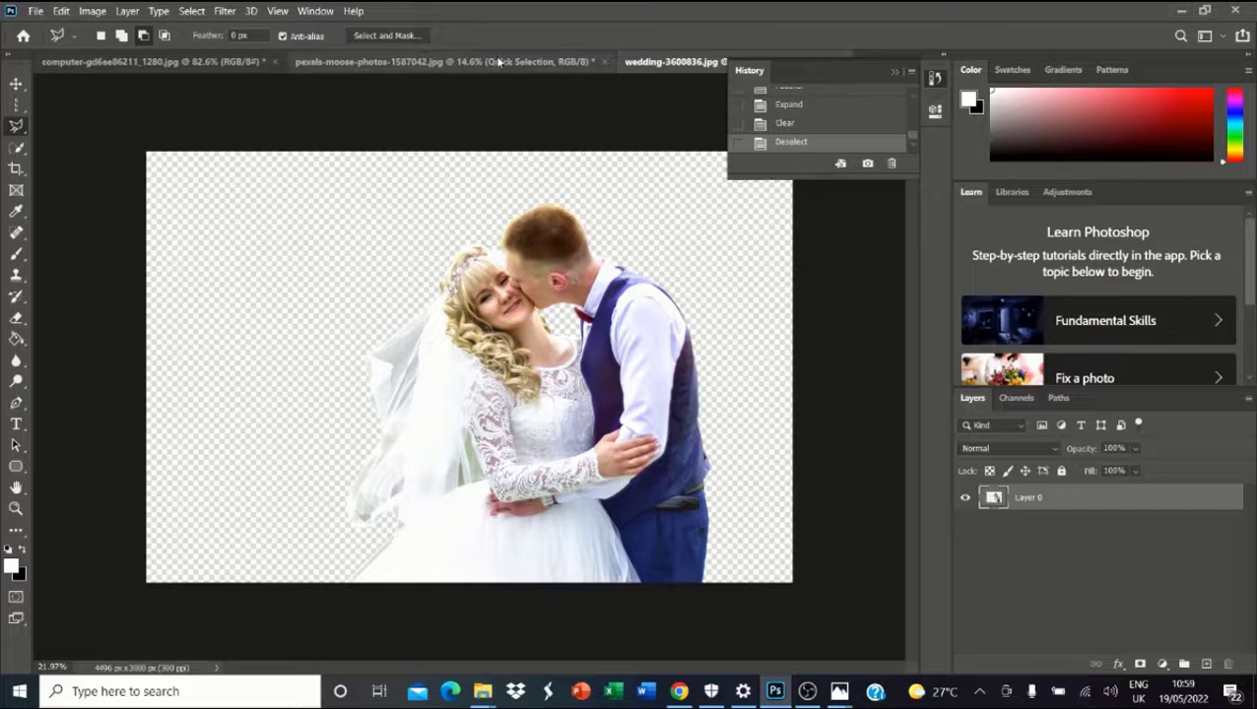
Switch to pexels-moose-photos-1587042.jpg and rename the Quick Selection layer as Magic Wand.
left_click(540, 62)
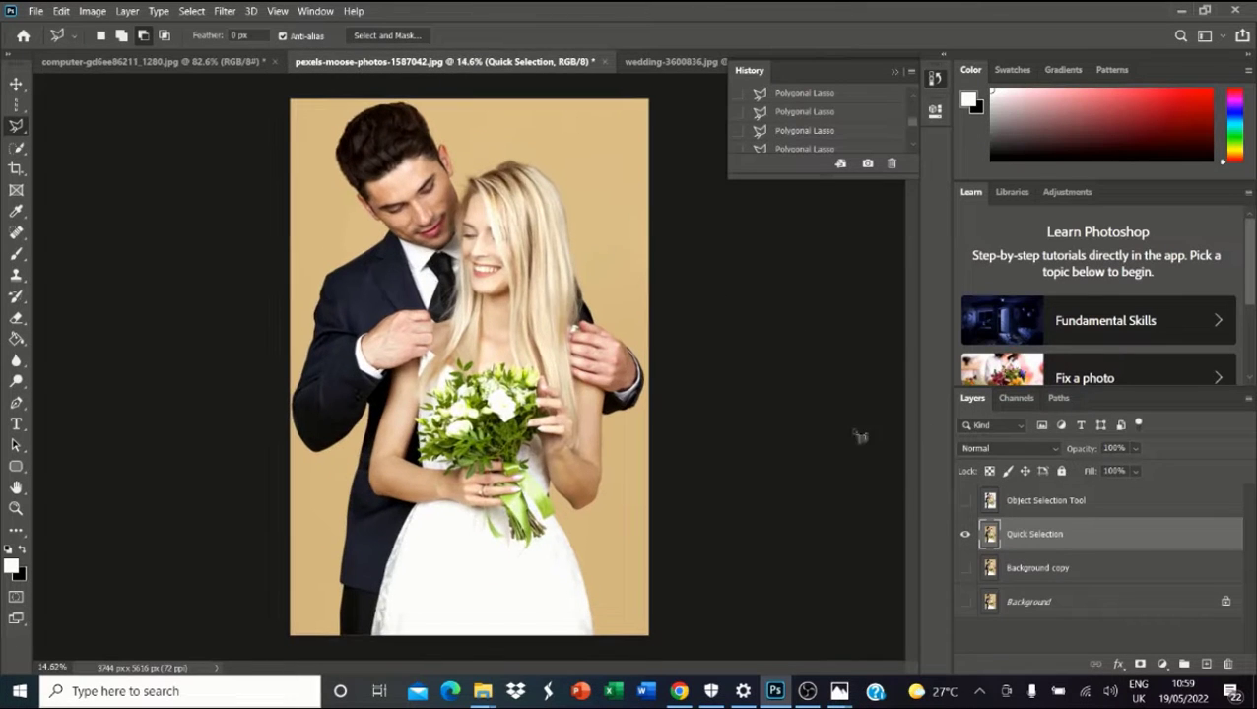
left_click(19, 149)
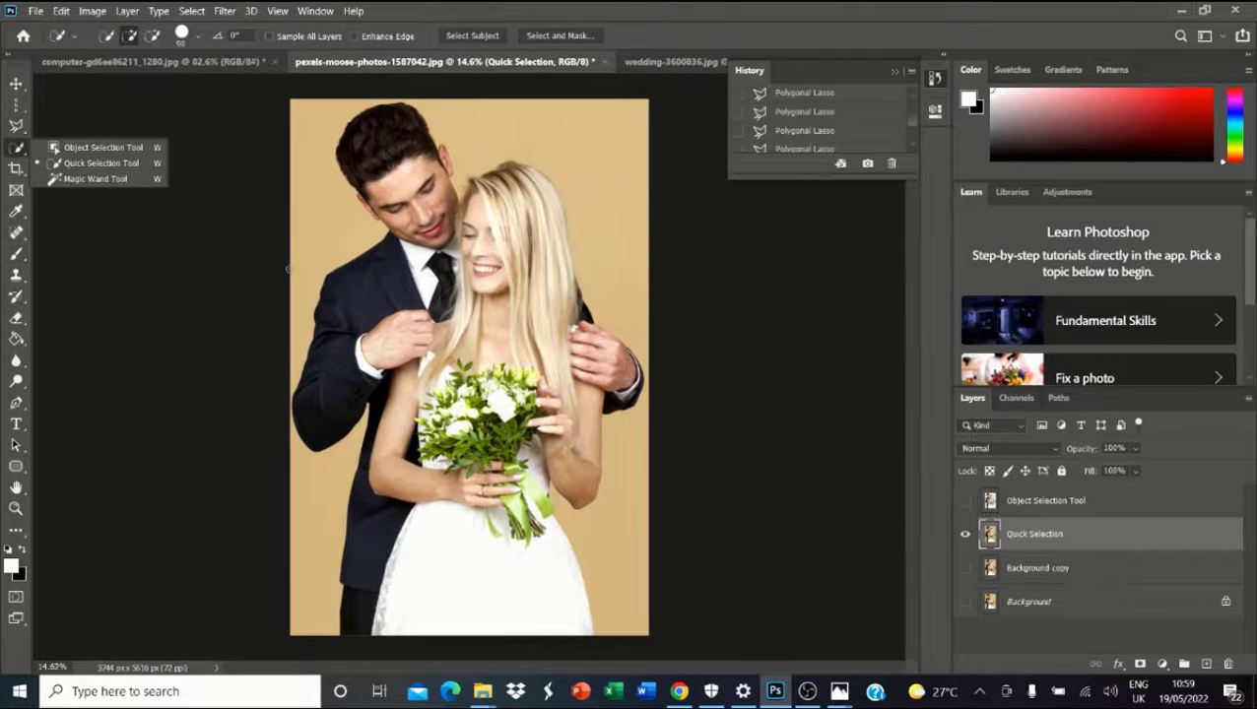
double_click(1031, 534)
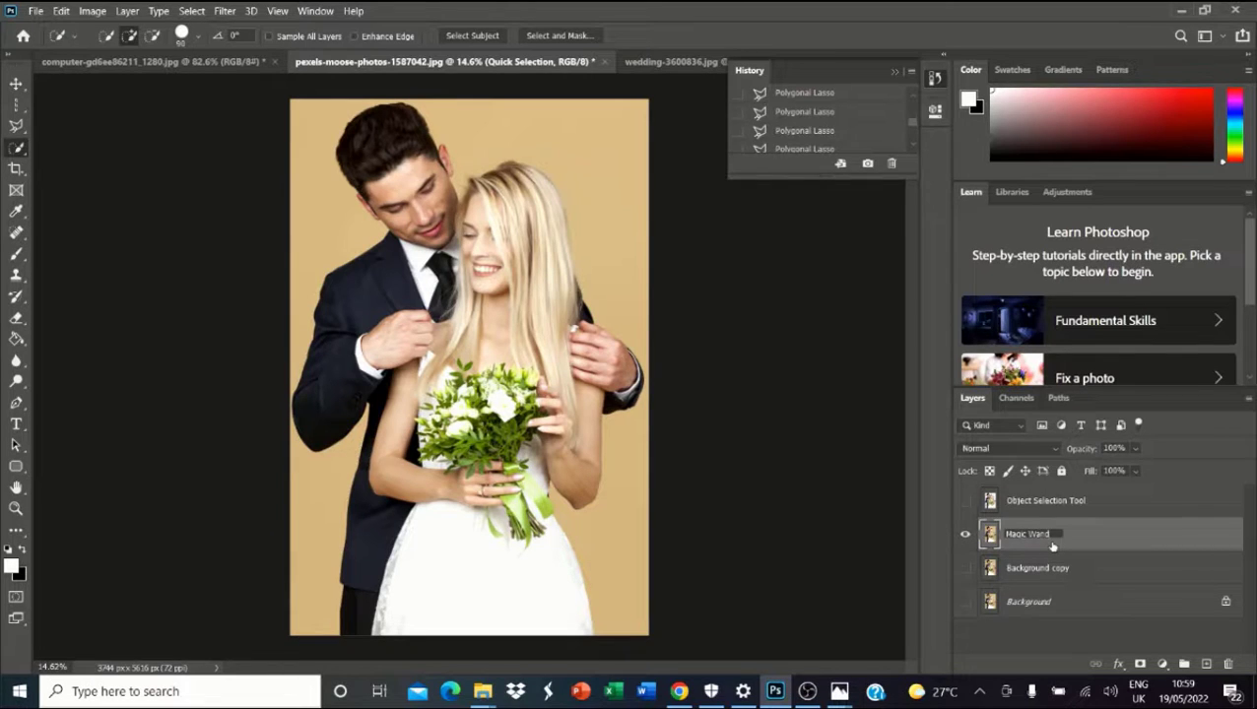
key("Return")
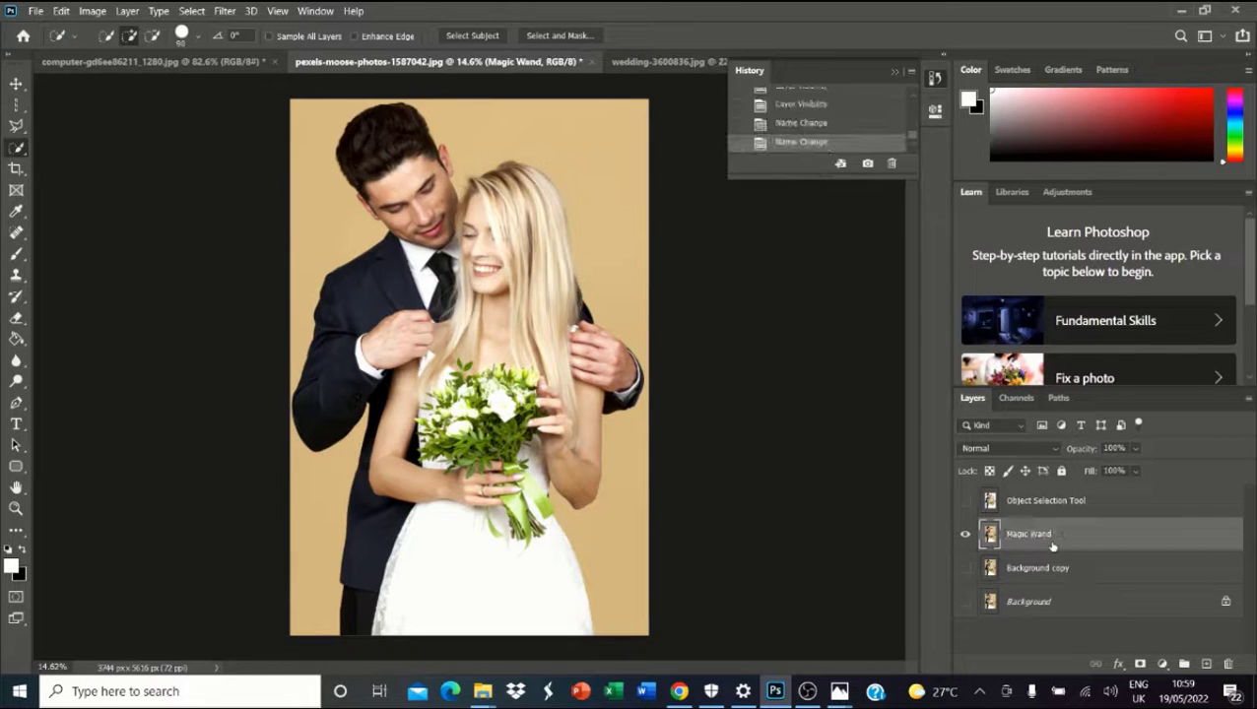
Select the tan background around the couple on the Magic Wand layer with the Magic Wand Tool.
right_click(12, 156)
left_click(102, 180)
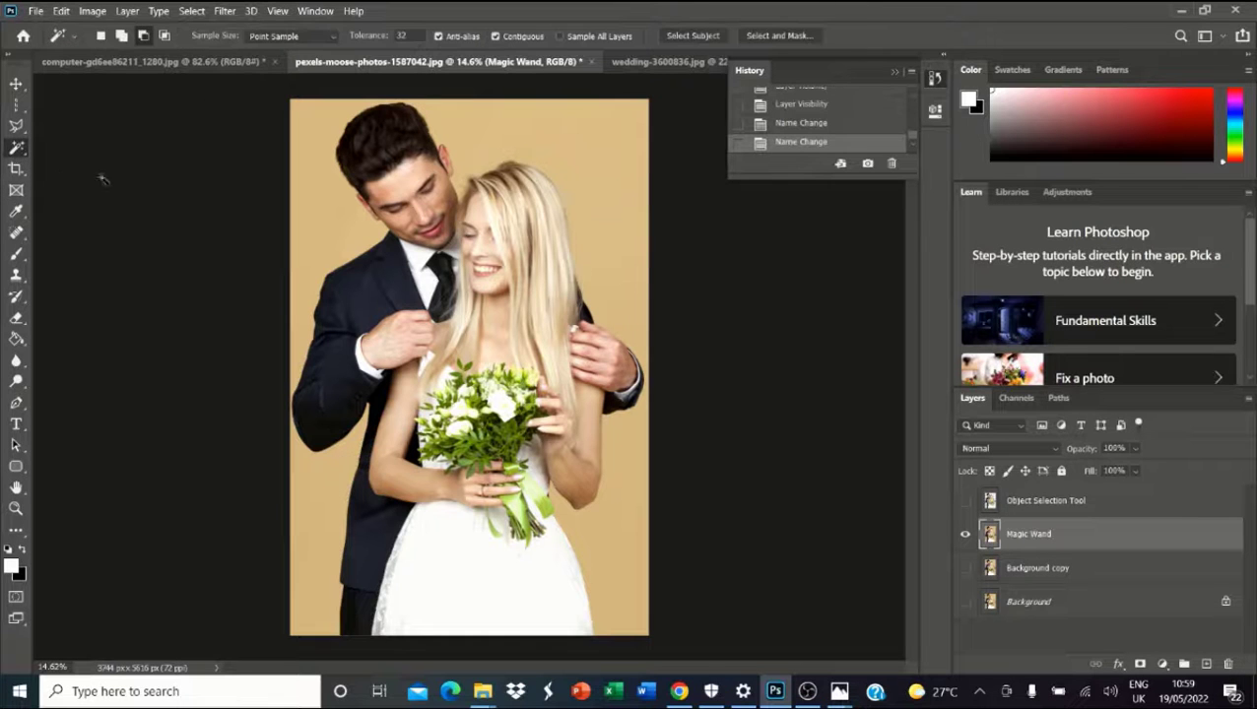
left_click(595, 193)
scroll(595, 193, "up", 2)
scroll(335, 193, "down", 3)
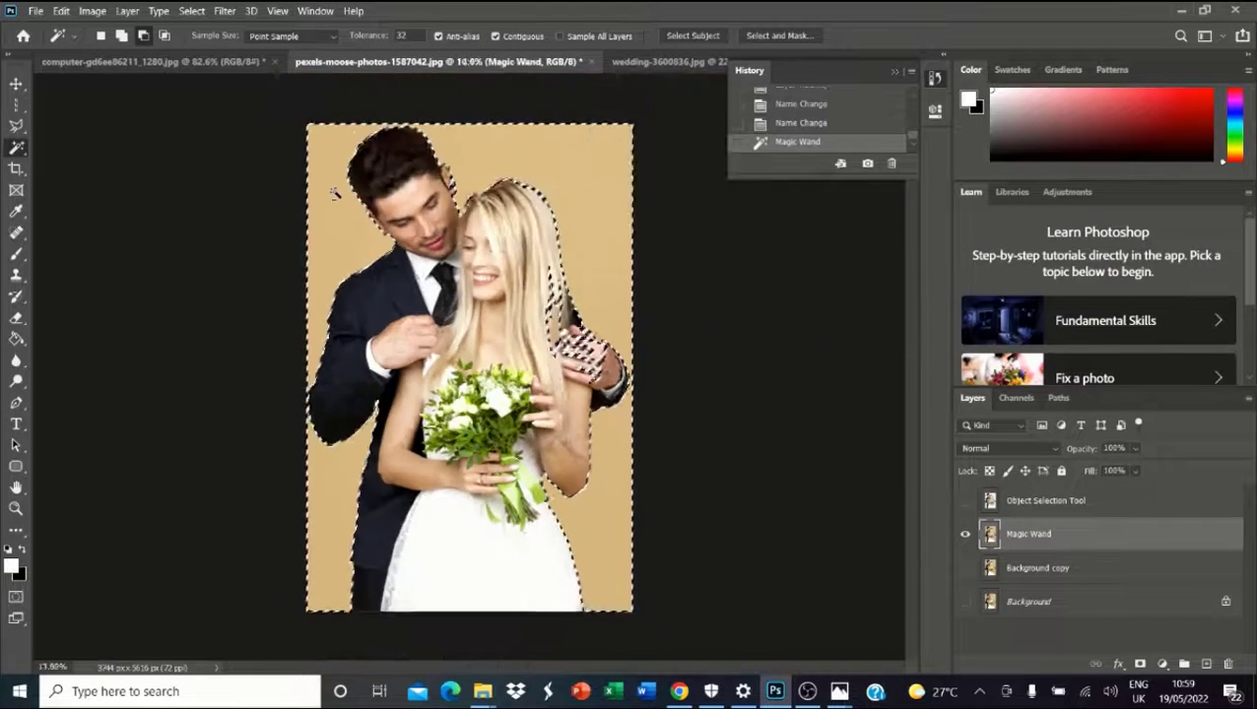
Inspect the selection outline around the couple's heads, open it in Select and Mask and set Smooth to 20.
scroll(335, 193, "up", 5)
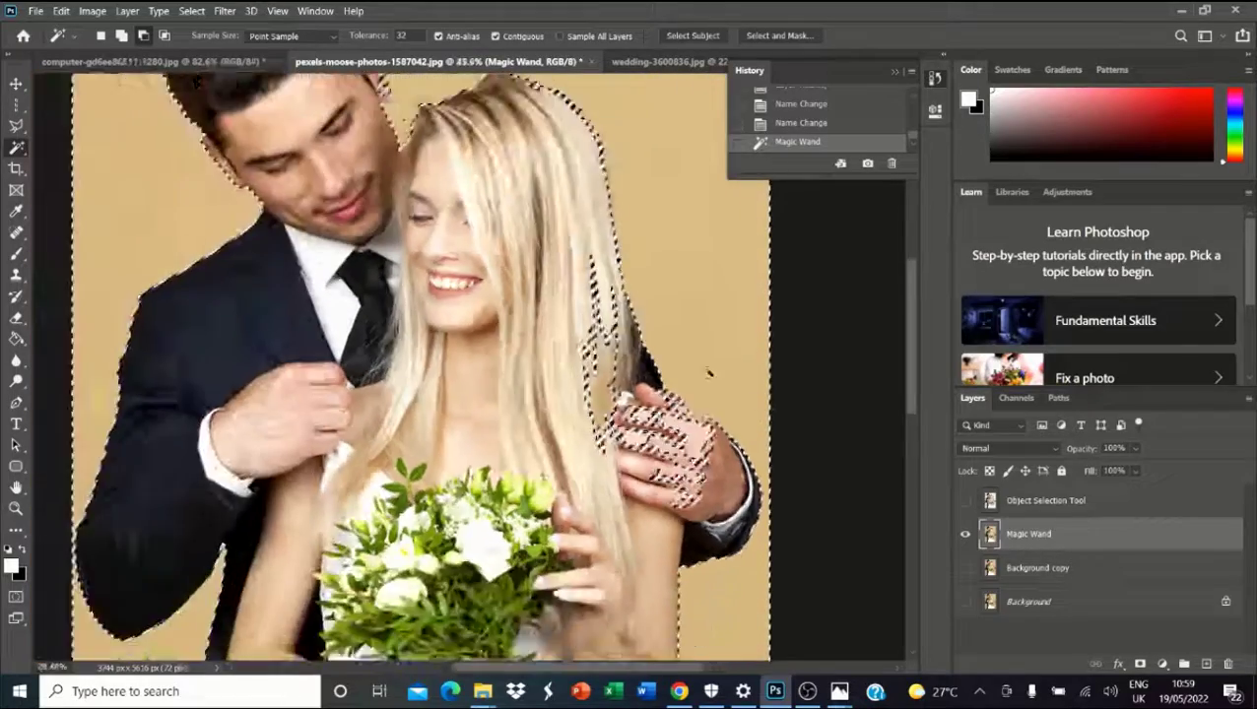
scroll(708, 372, "up", 1)
scroll(591, 345, "down", 1)
scroll(392, 287, "up", 3)
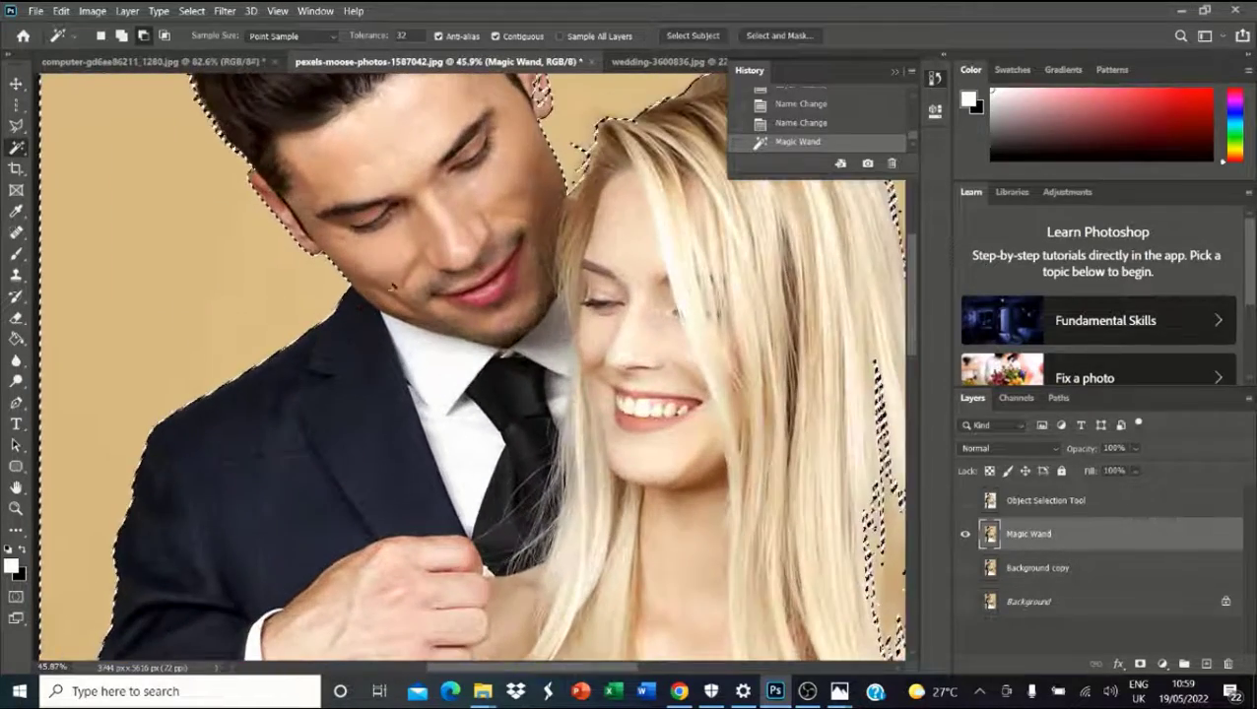
scroll(394, 256, "up", 3)
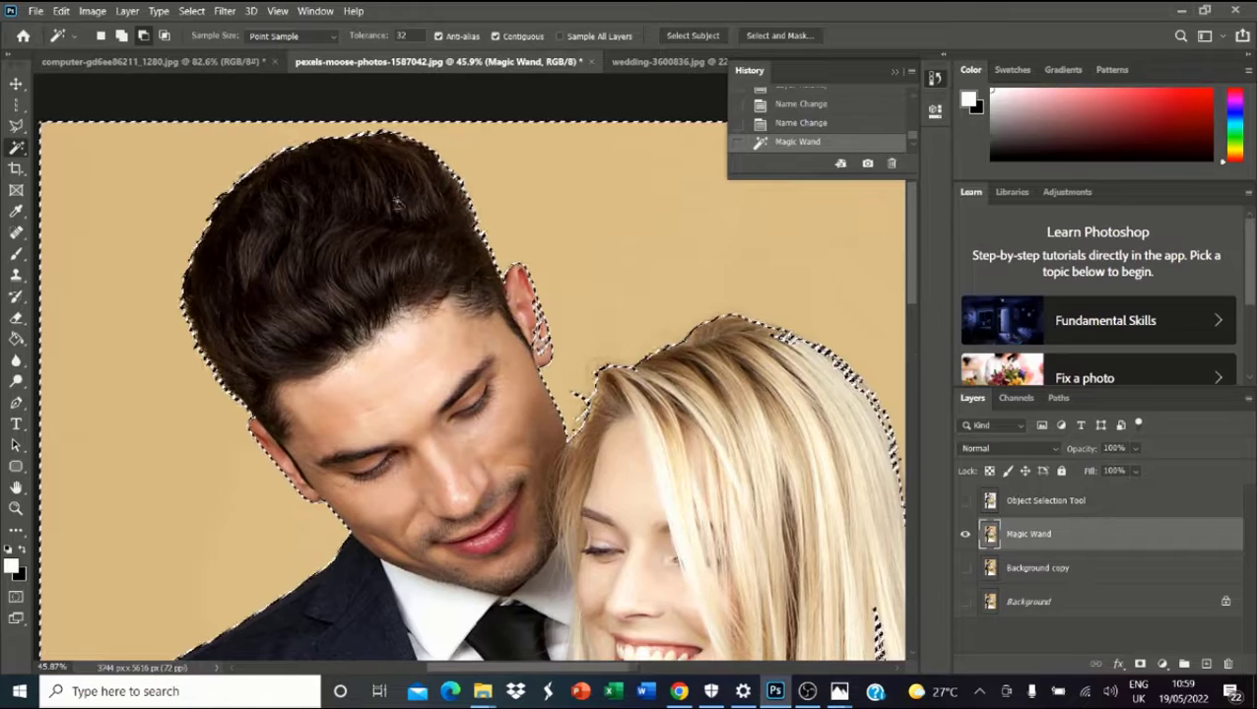
scroll(187, 202, "up", 4)
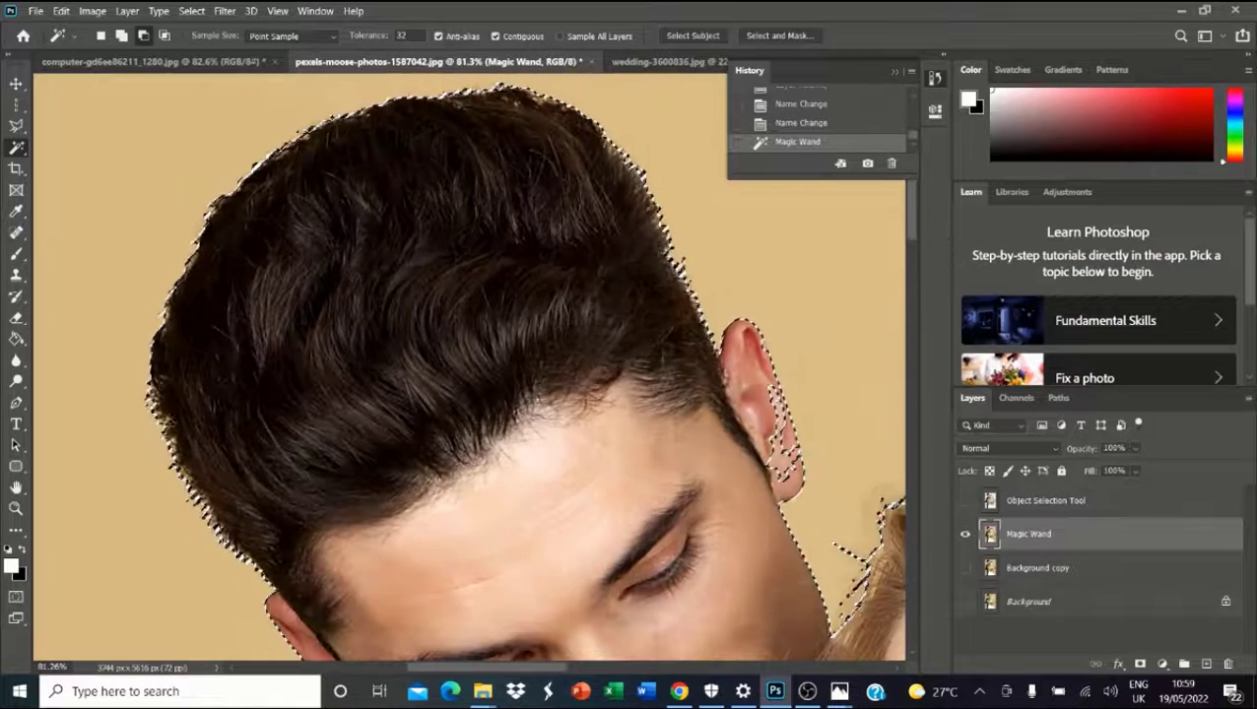
left_click(191, 11)
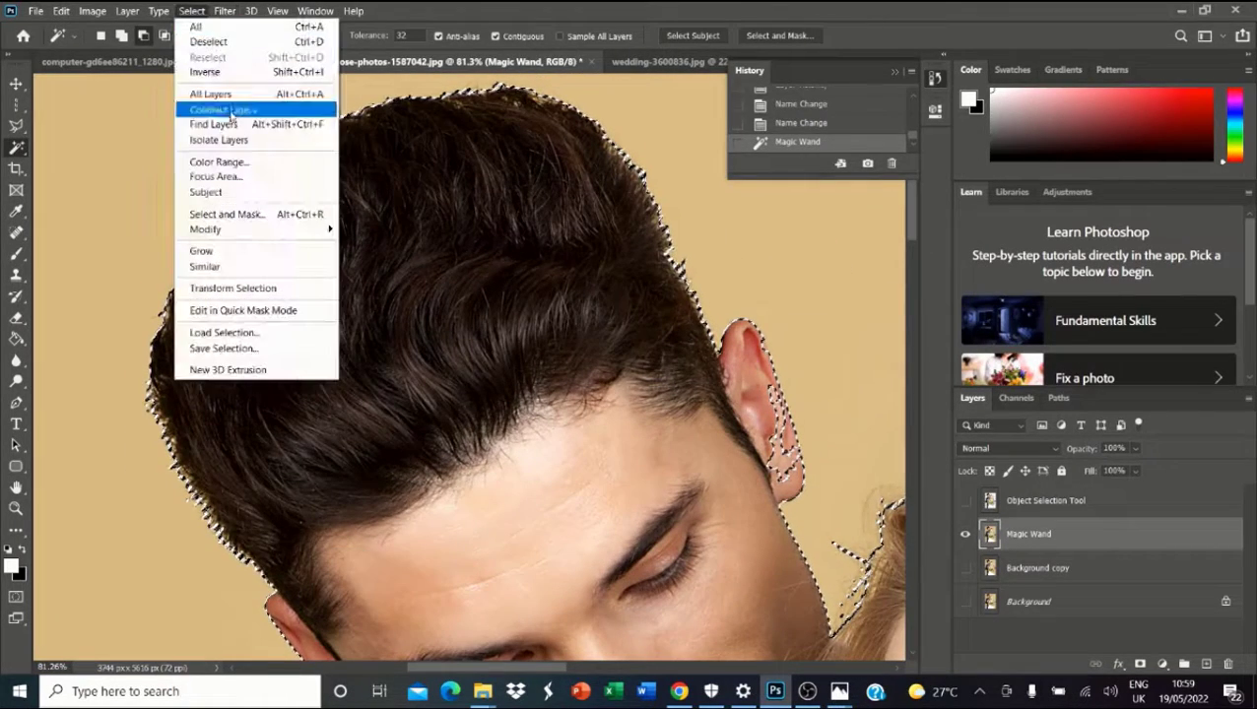
left_click(236, 213)
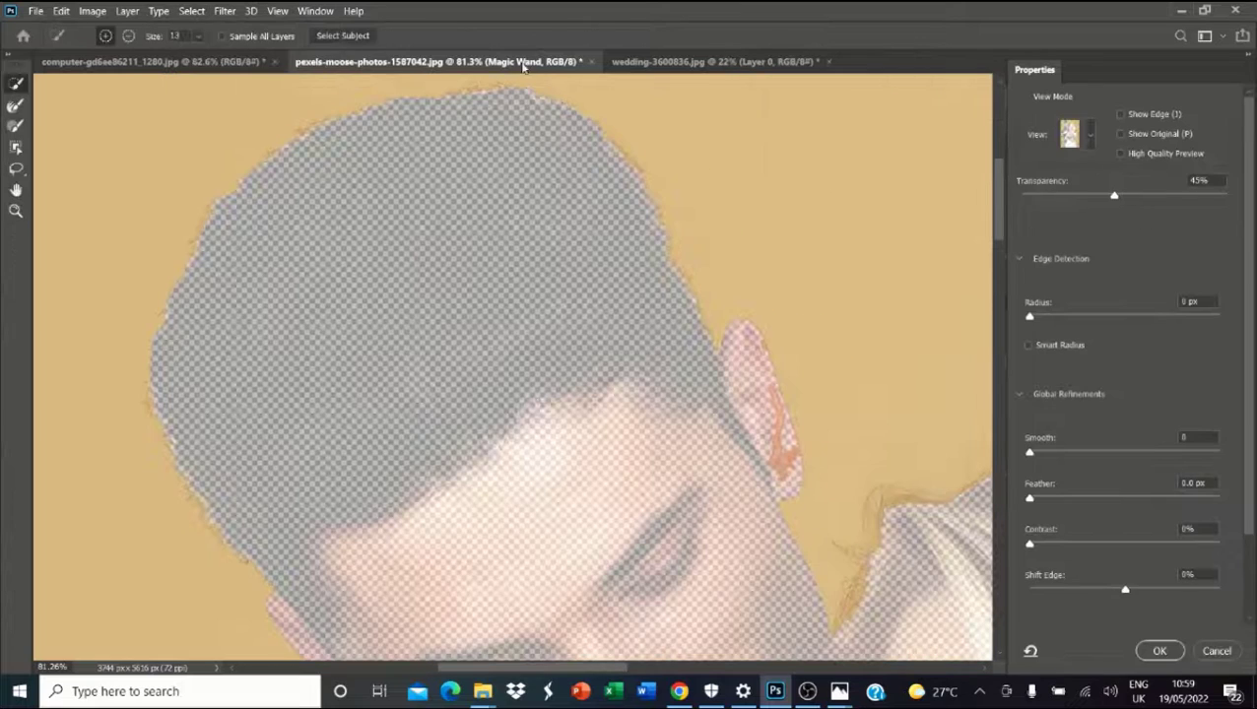
left_click(1055, 454)
left_click(1069, 454)
Try different Shift Edge amounts for the background selection and settle on -36%.
left_click_drag(1128, 594, 1140, 592)
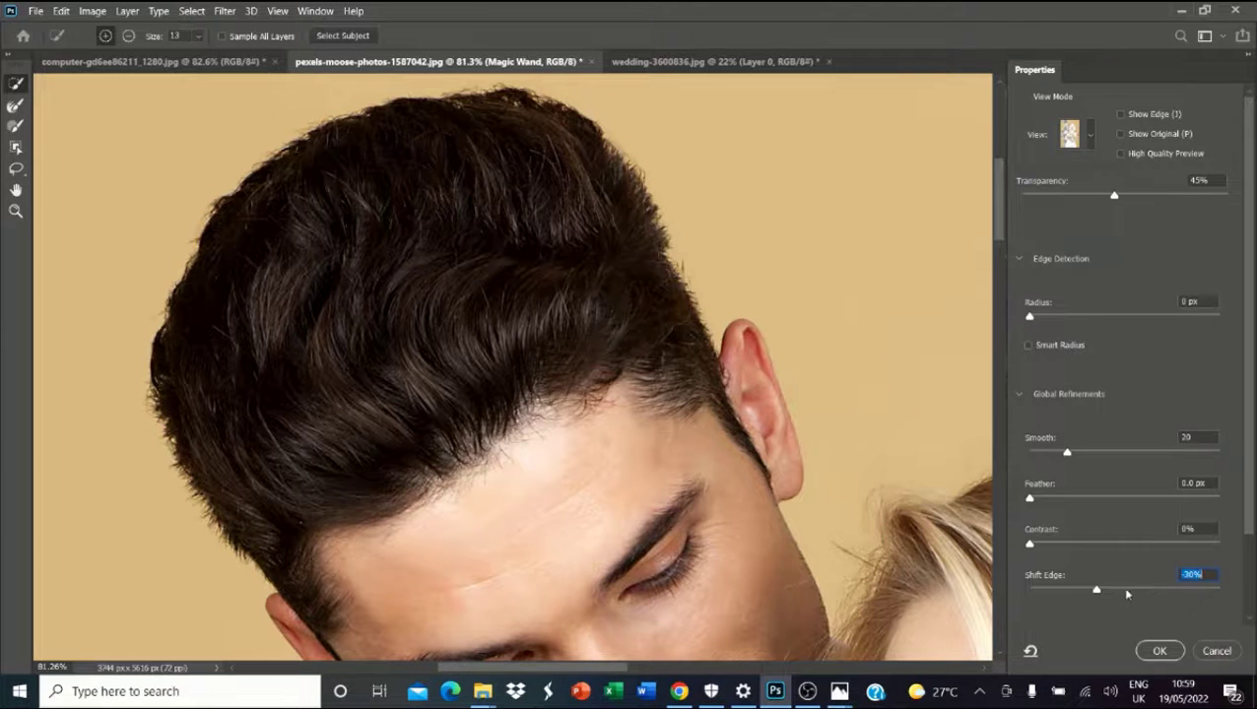
left_click_drag(1113, 591, 1086, 594)
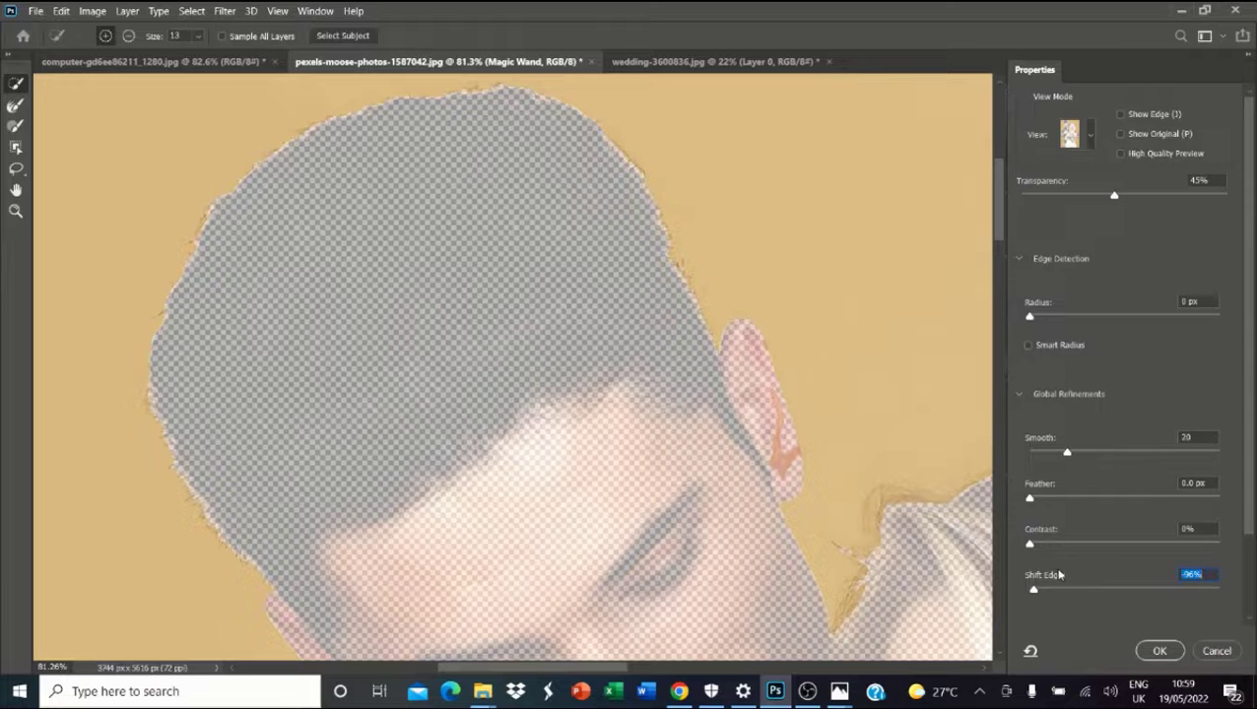
key("Up")
key("Up")
left_click(1087, 590)
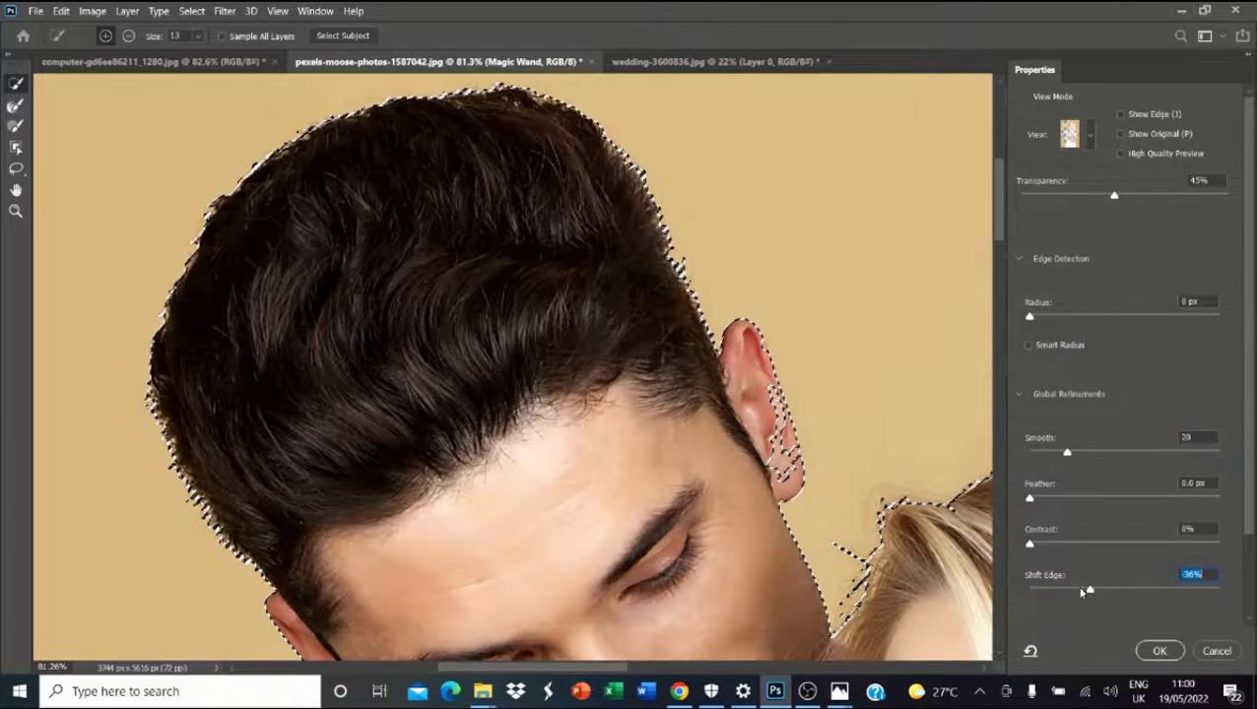
Set the selection's Feather to 2 px and apply the Select and Mask refinements.
left_click_drag(1192, 483, 1157, 459)
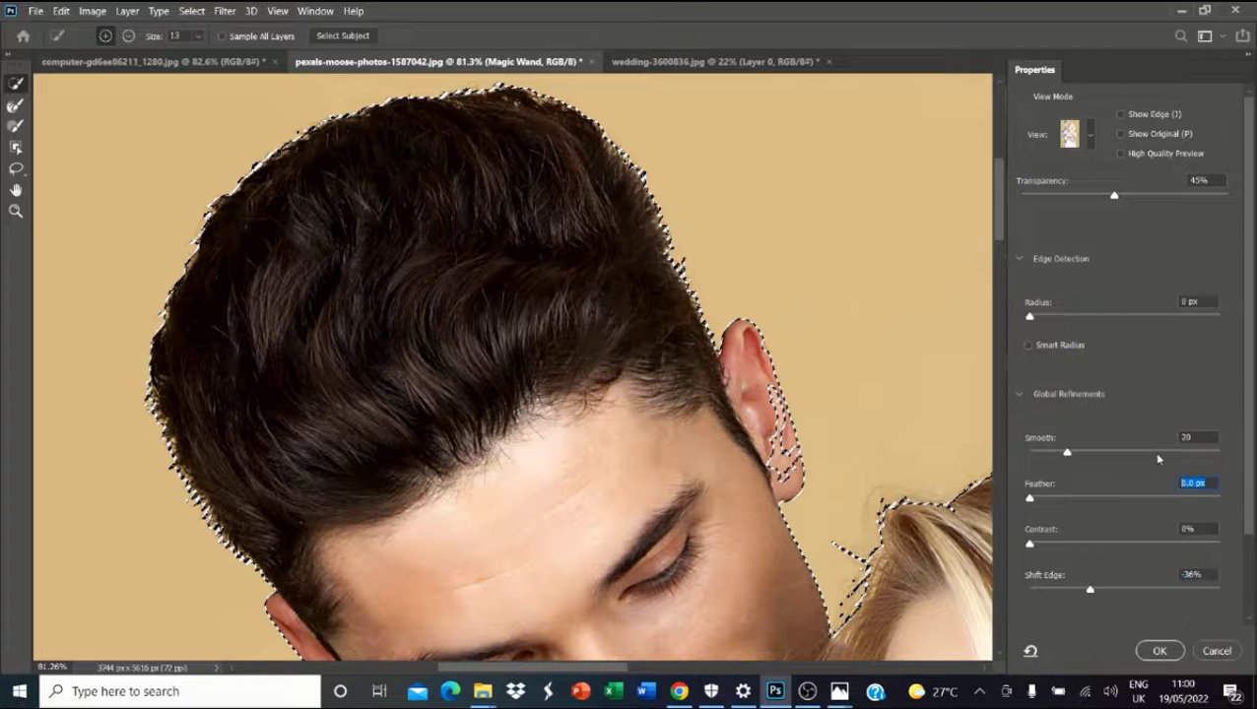
left_click(1049, 497)
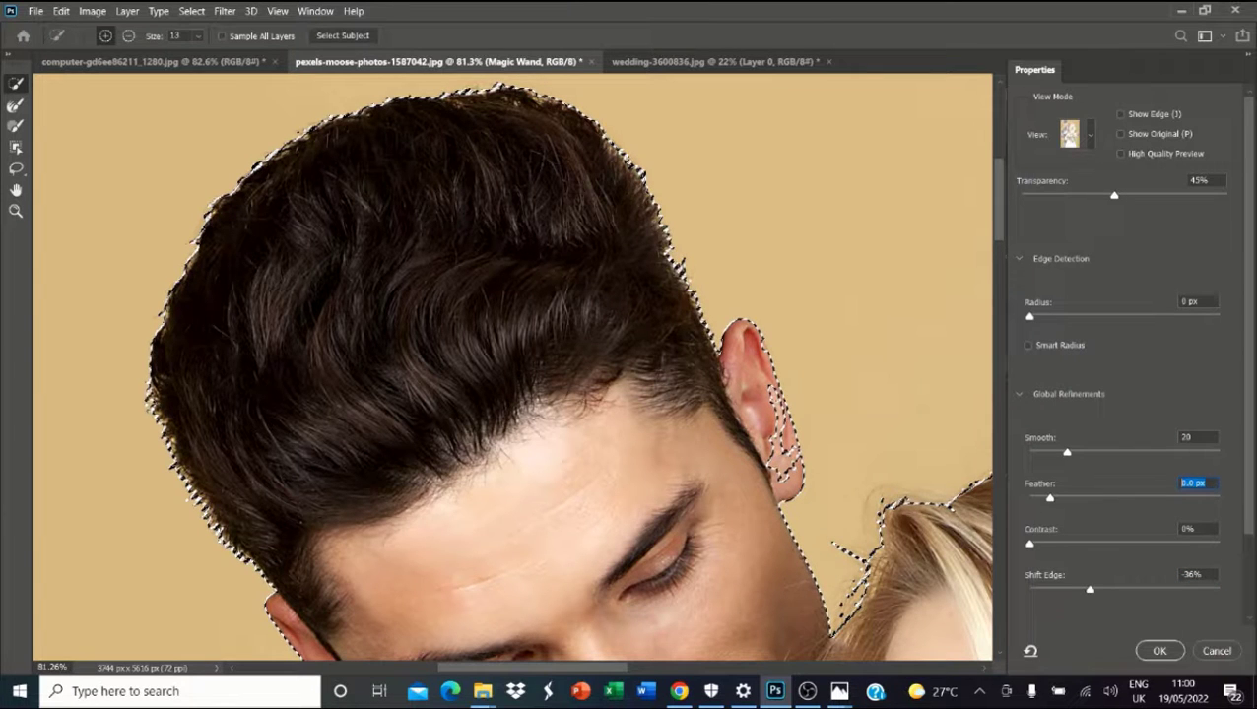
type("2")
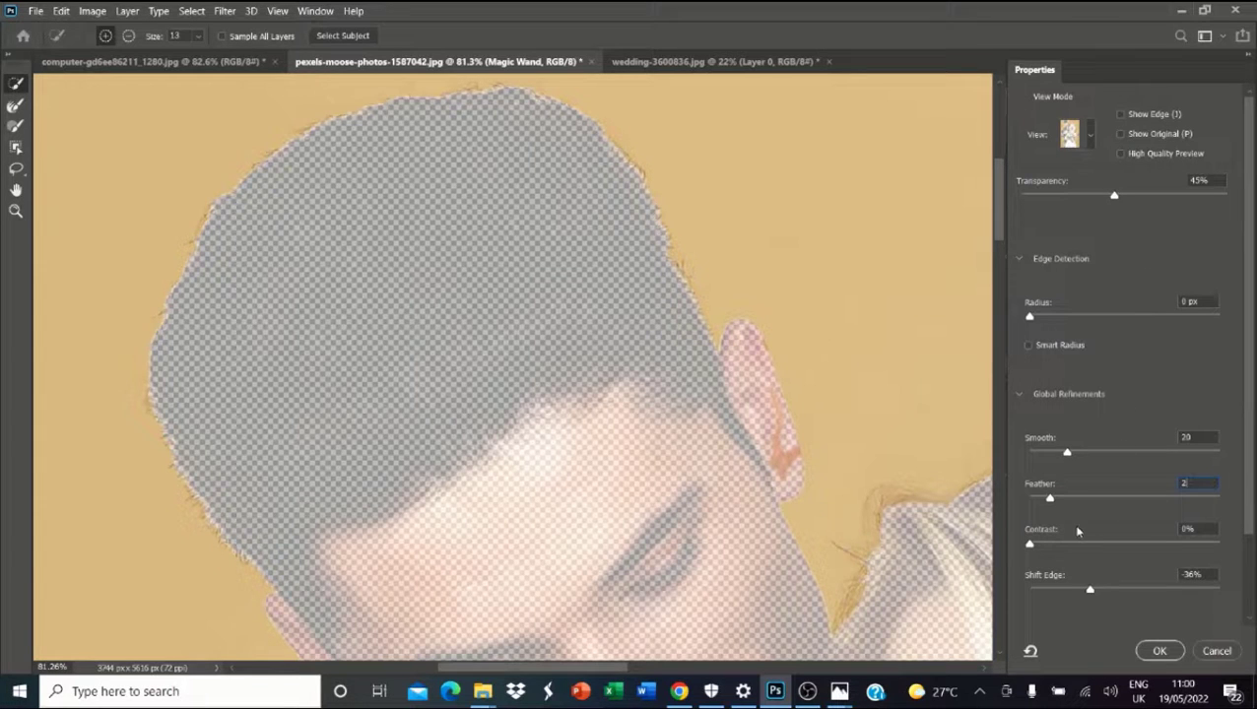
left_click(1159, 651)
Check the refined outline around the heads, switch to the Polygonal Lasso Tool and set its feather to 2 px.
scroll(554, 332, "down", 5)
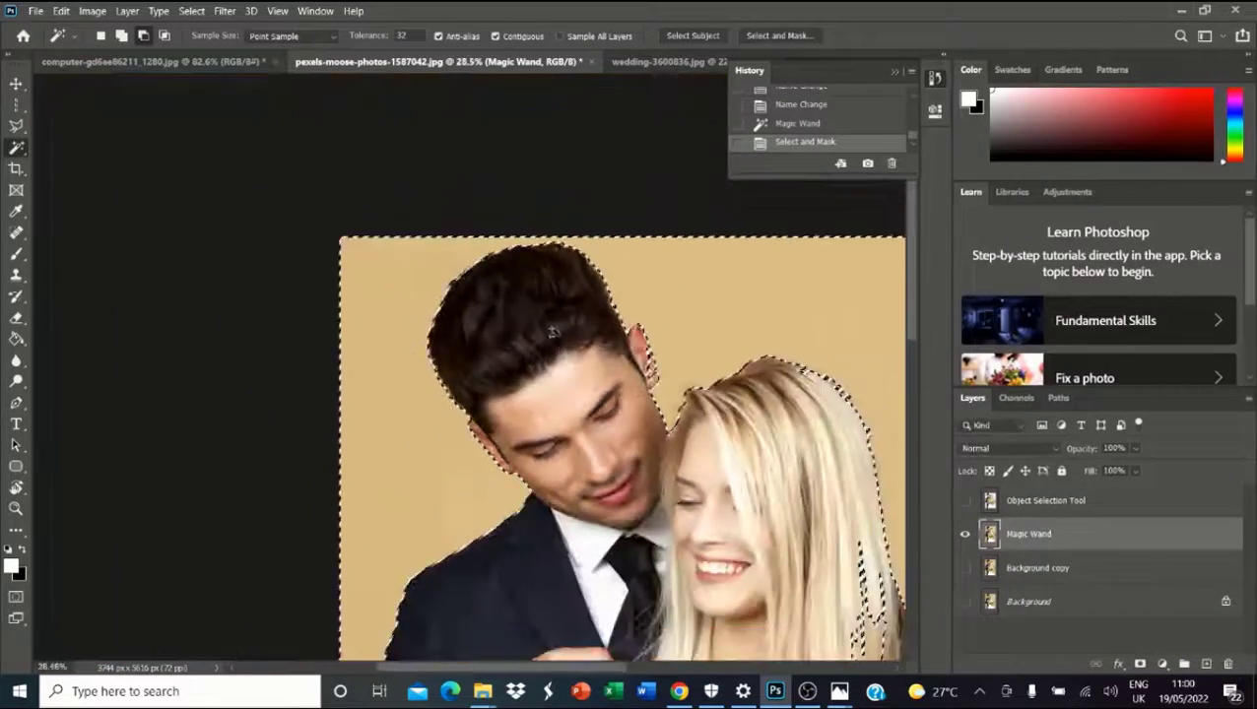
scroll(554, 332, "up", 5)
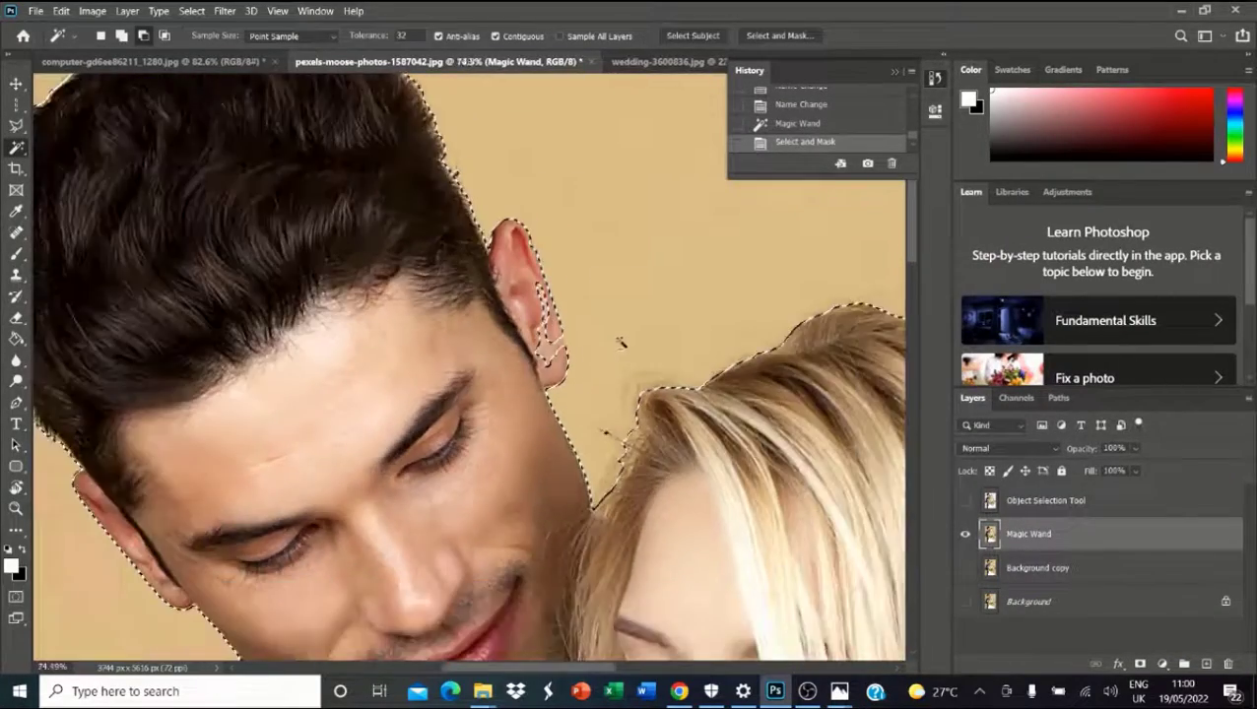
scroll(621, 342, "down", 3)
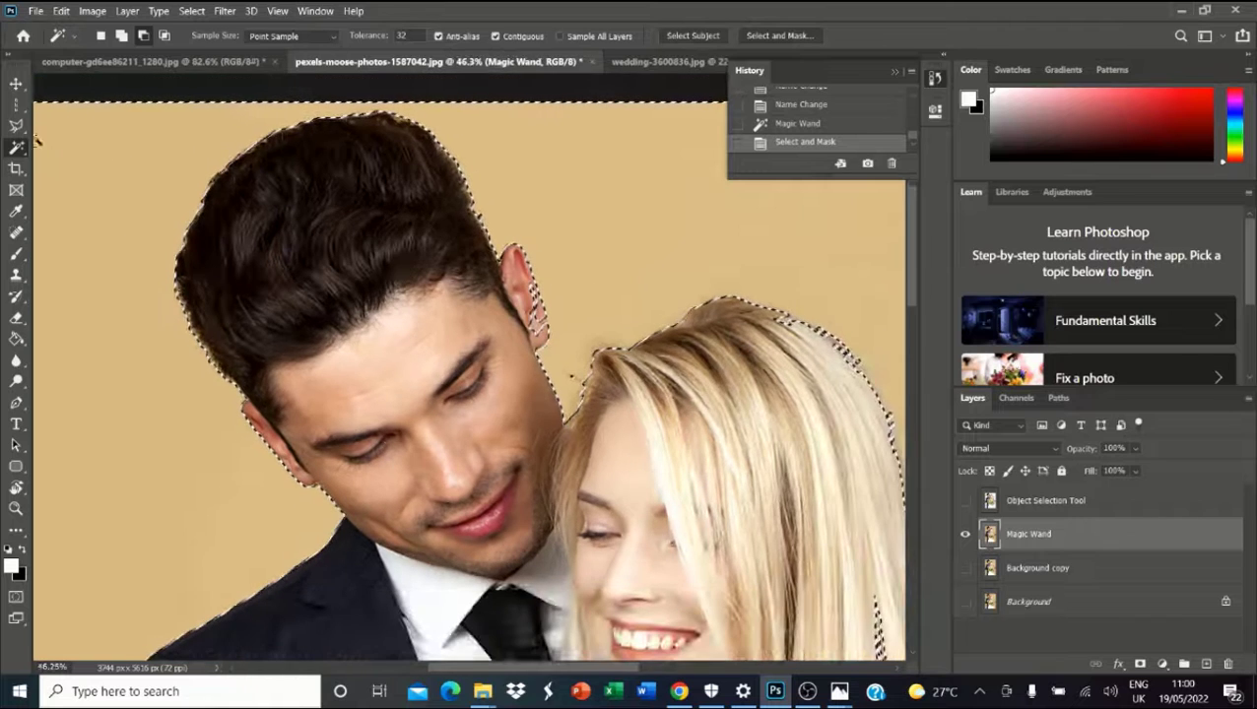
scroll(611, 192, "down", 2)
key("l")
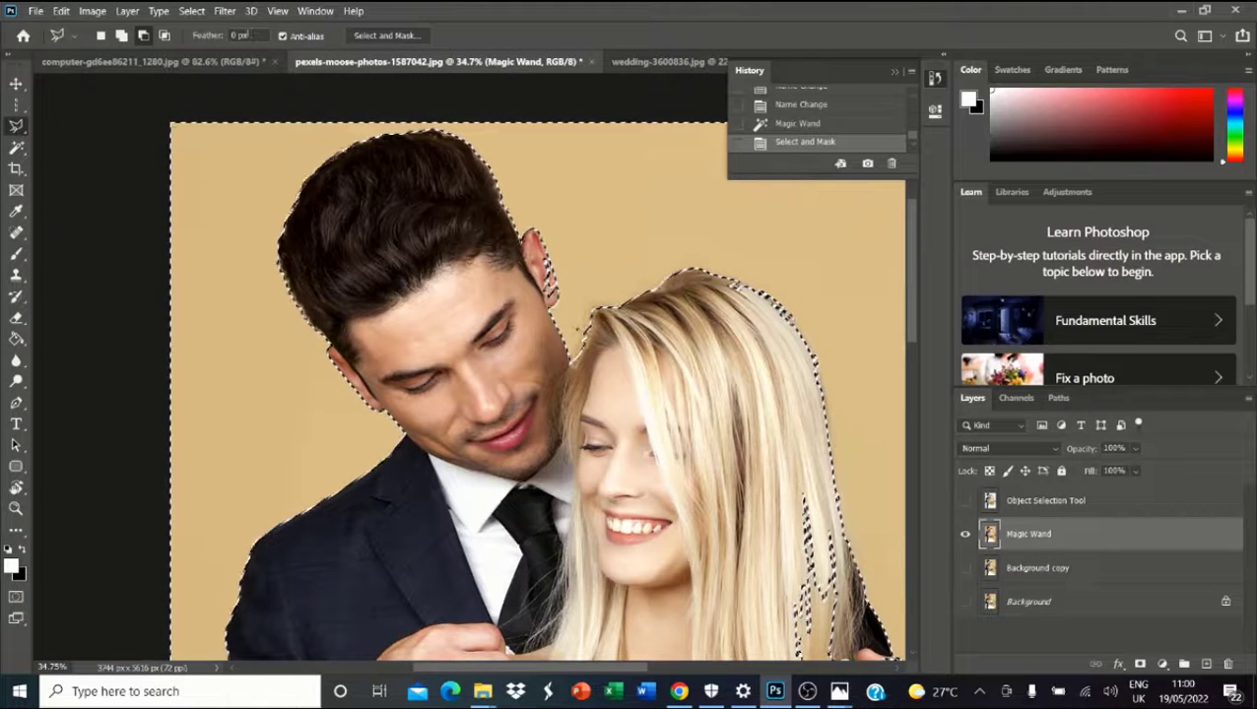
left_click(193, 38)
type("2")
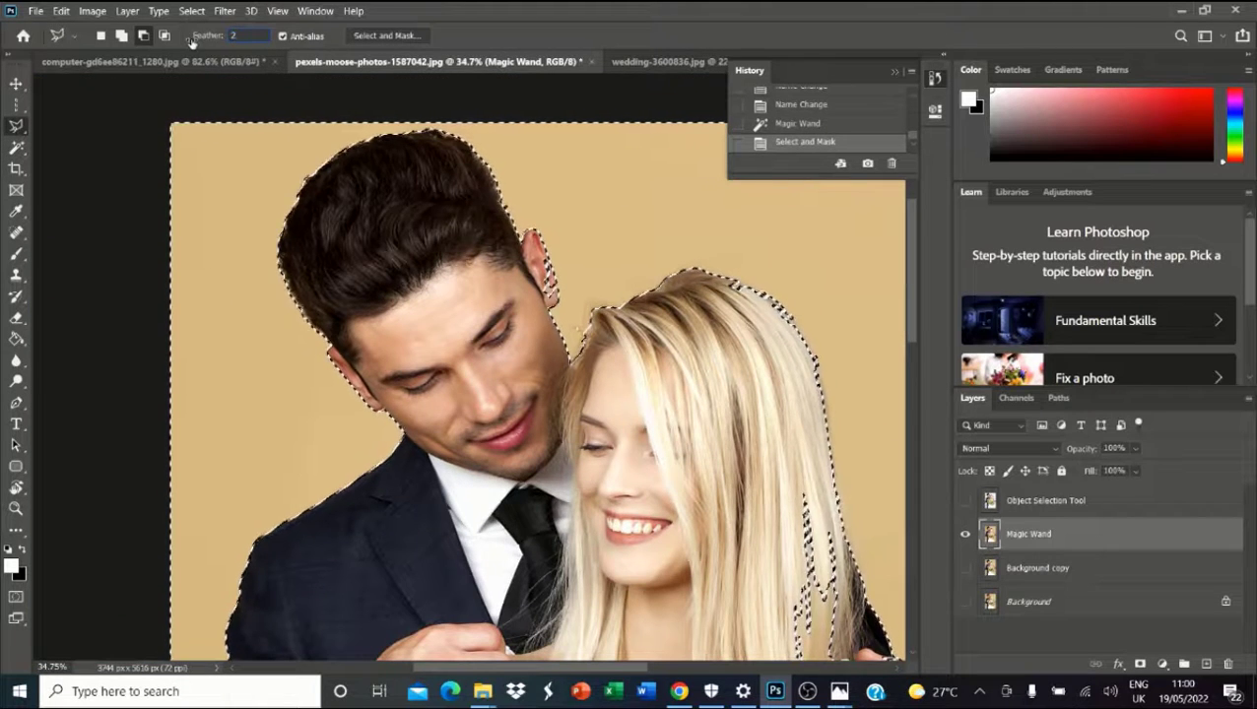
key("Return")
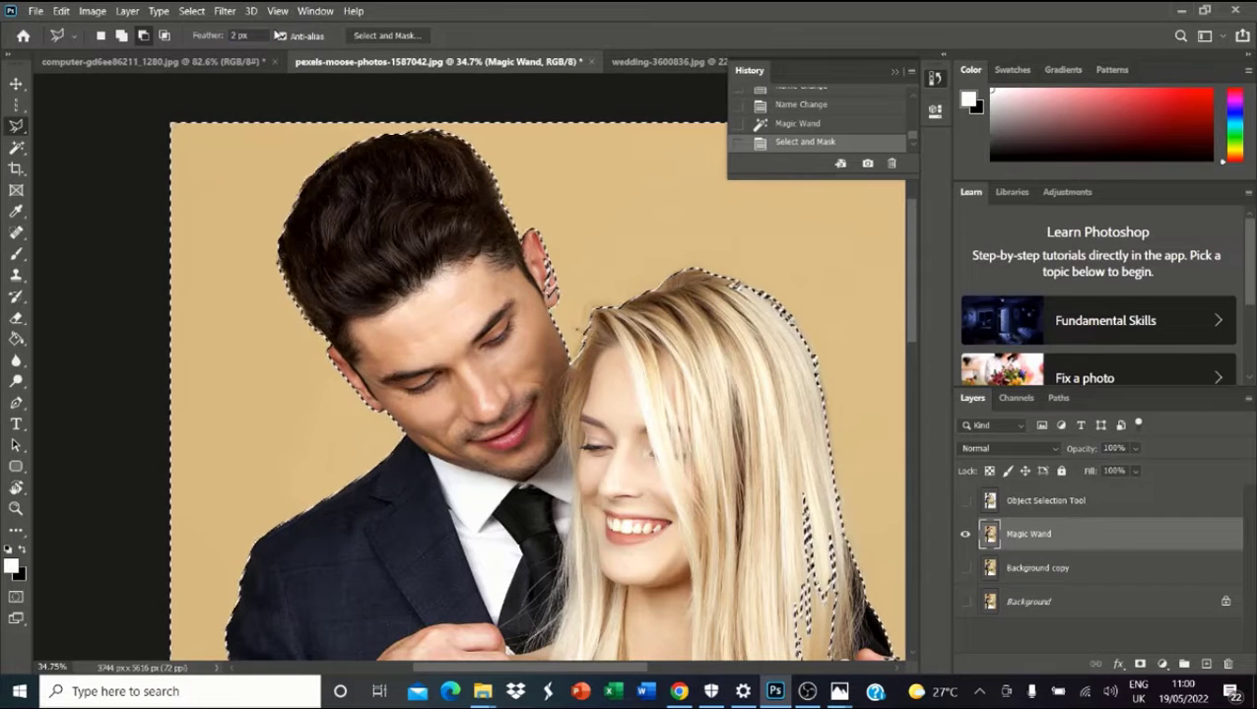
left_click(282, 35)
Subtract the stray selected patches on the groom's ear and along its outer edge with the Polygonal Lasso Tool.
scroll(542, 148, "up", 5)
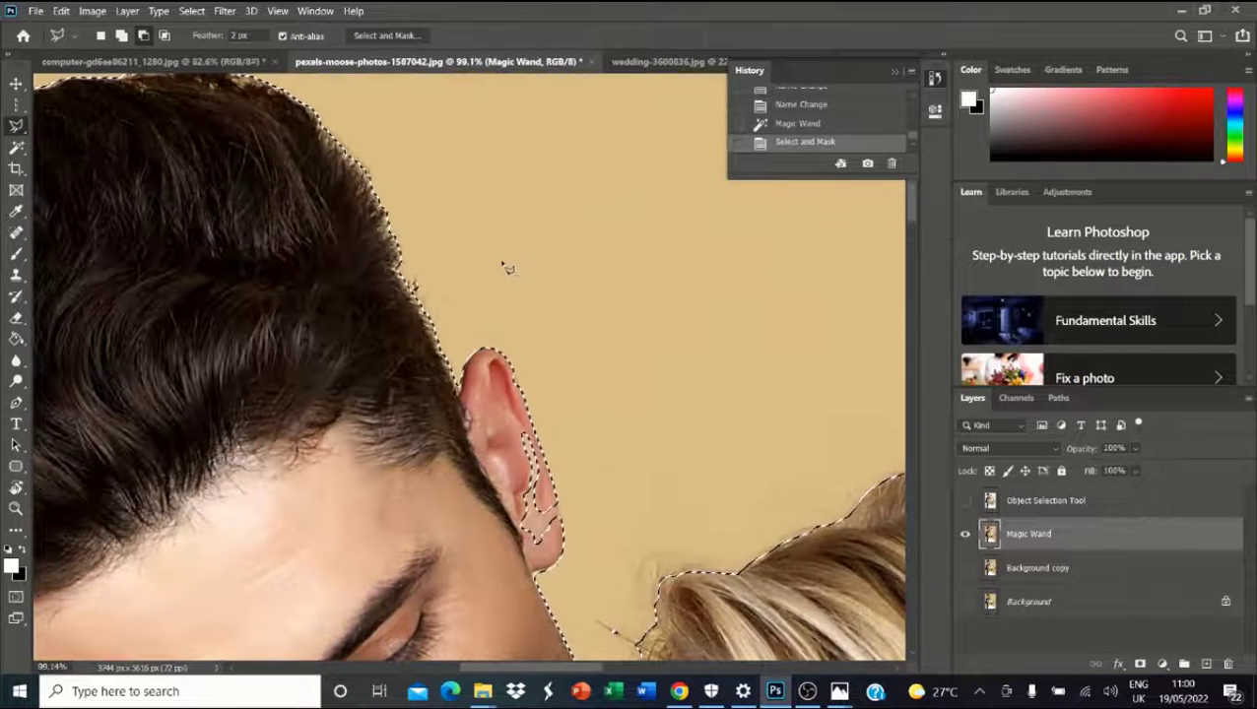
left_click(497, 574)
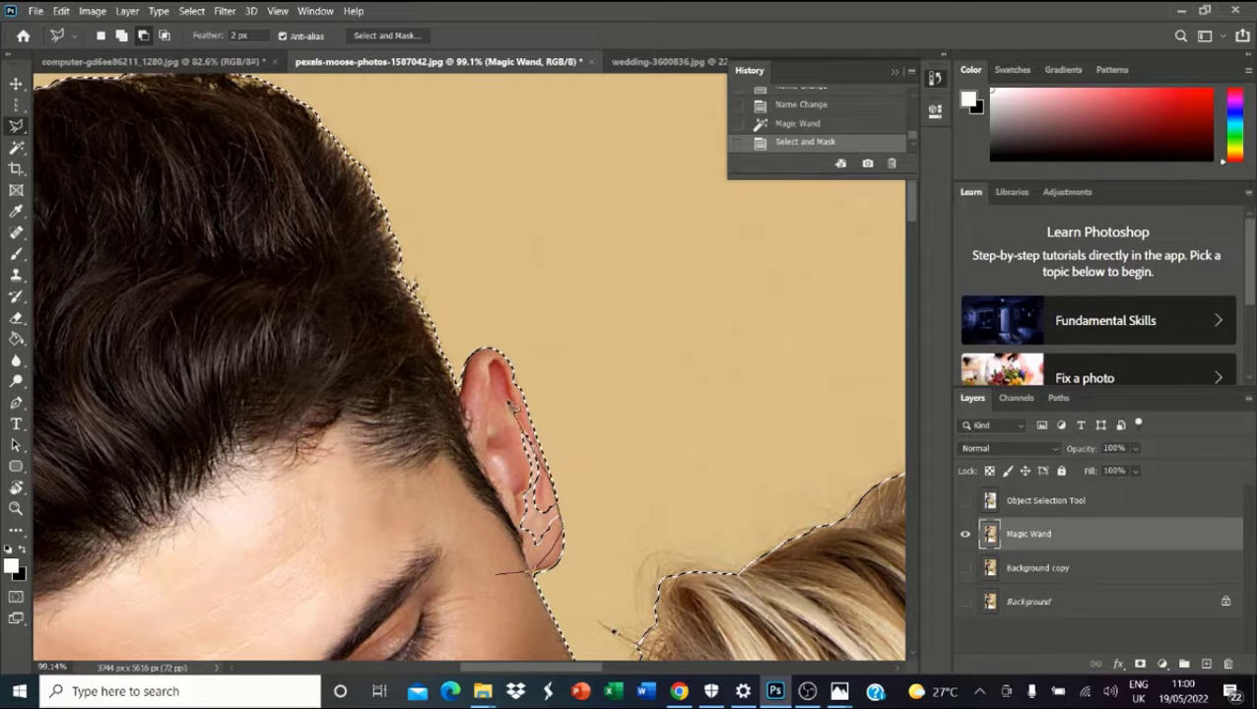
double_click(429, 521)
scroll(547, 331, "down", 5)
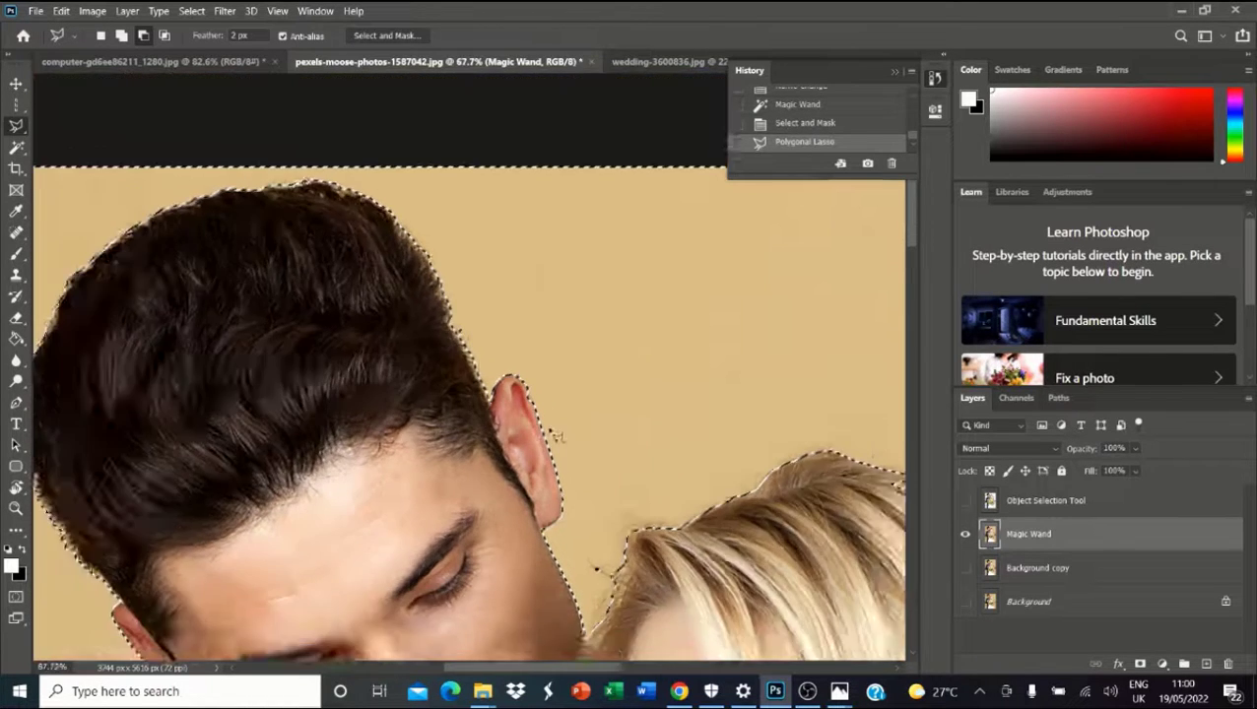
scroll(506, 384, "up", 5)
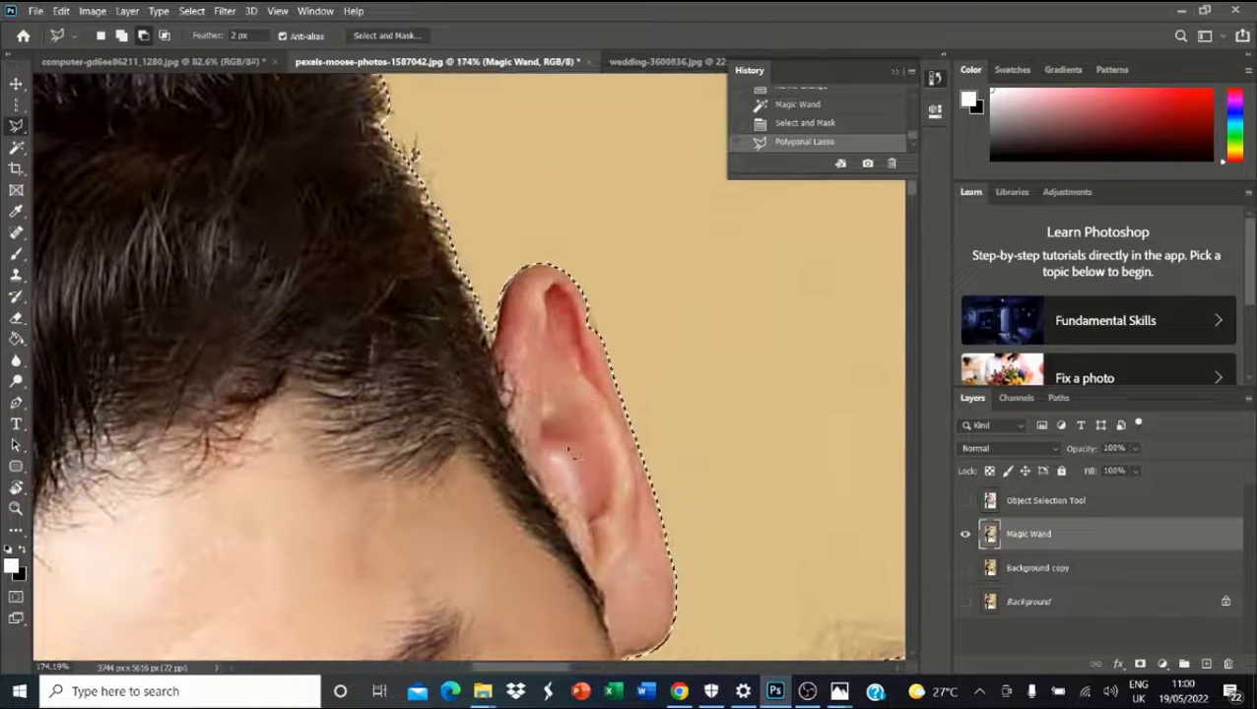
left_click(572, 450)
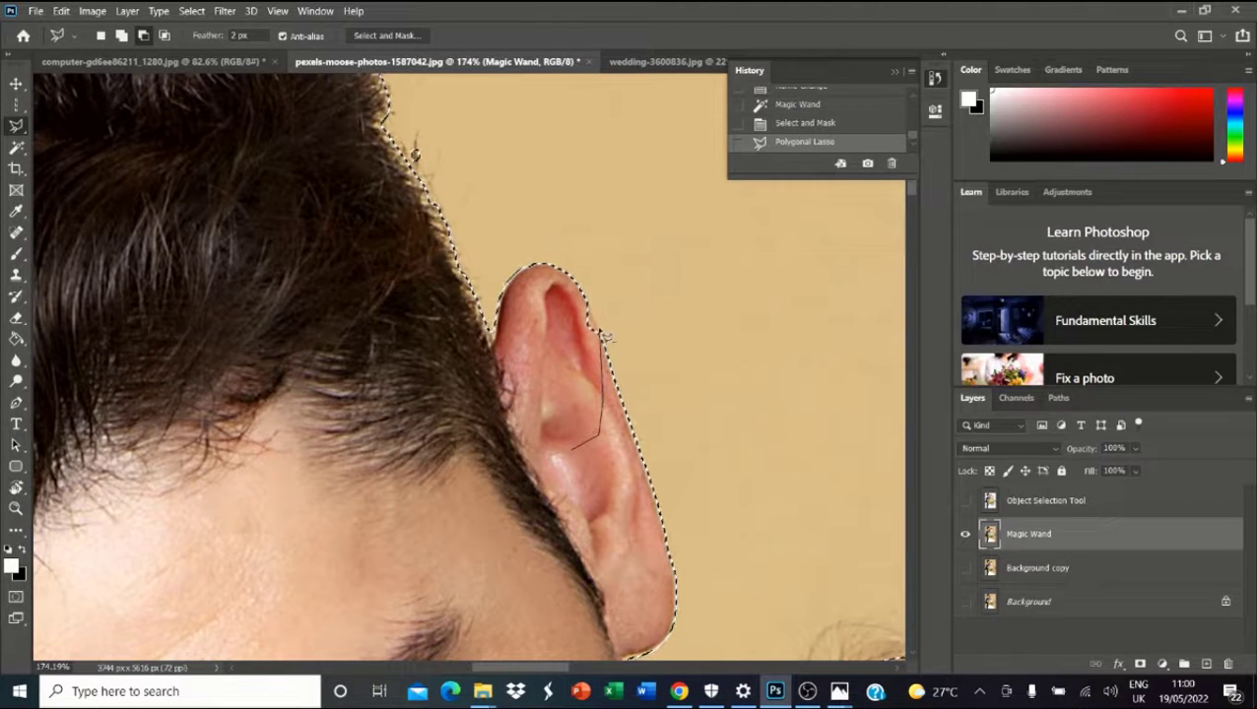
double_click(597, 313)
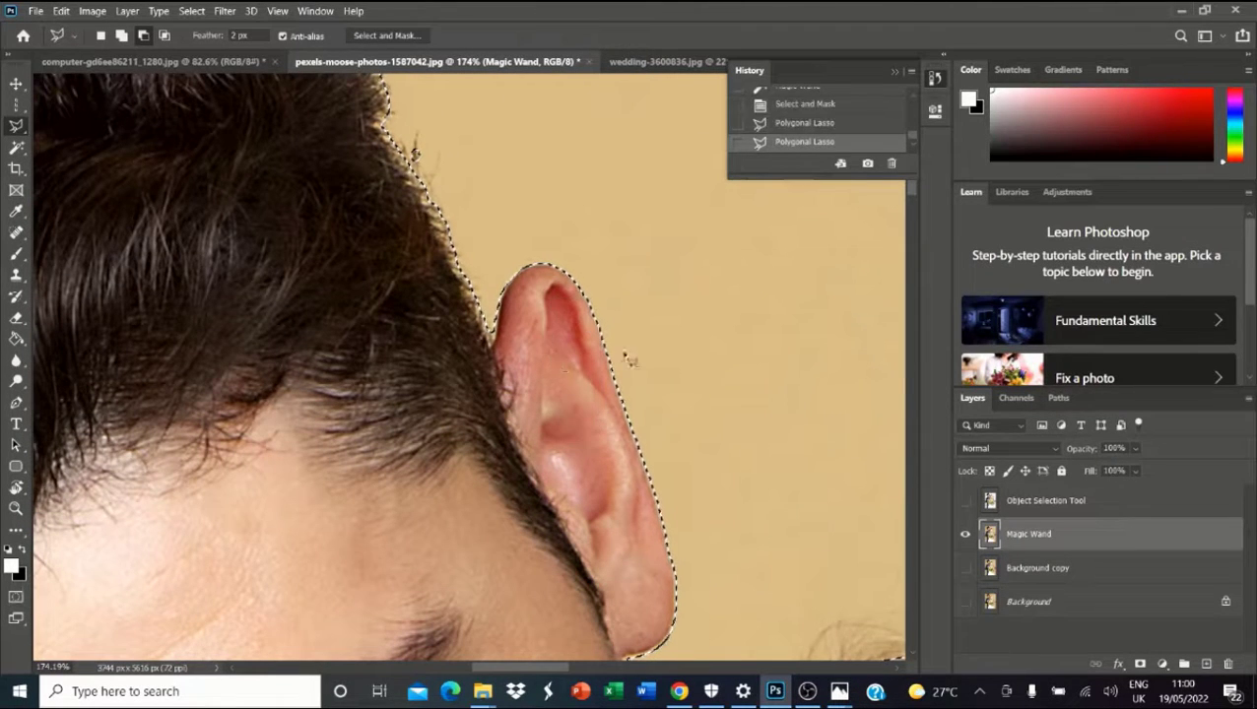
scroll(659, 306, "down", 3)
scroll(659, 306, "down", 3)
scroll(687, 325, "up", 3)
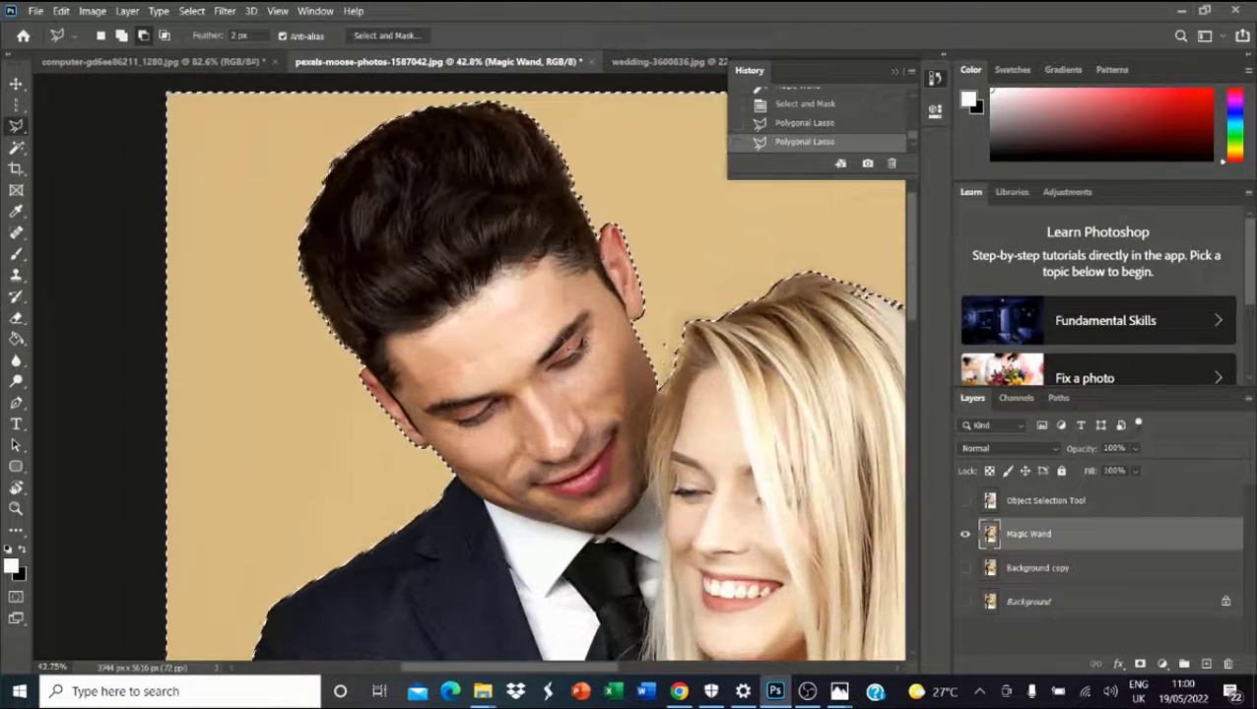
scroll(686, 325, "up", 2)
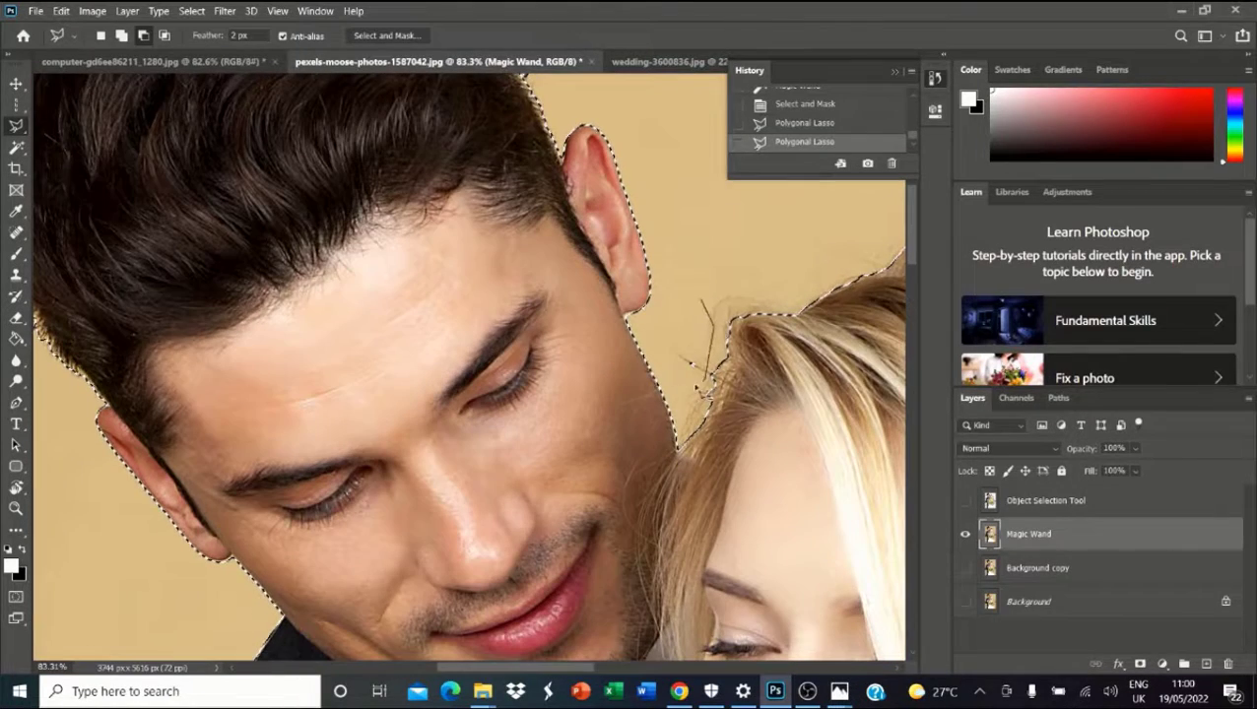
key("ctrl+z")
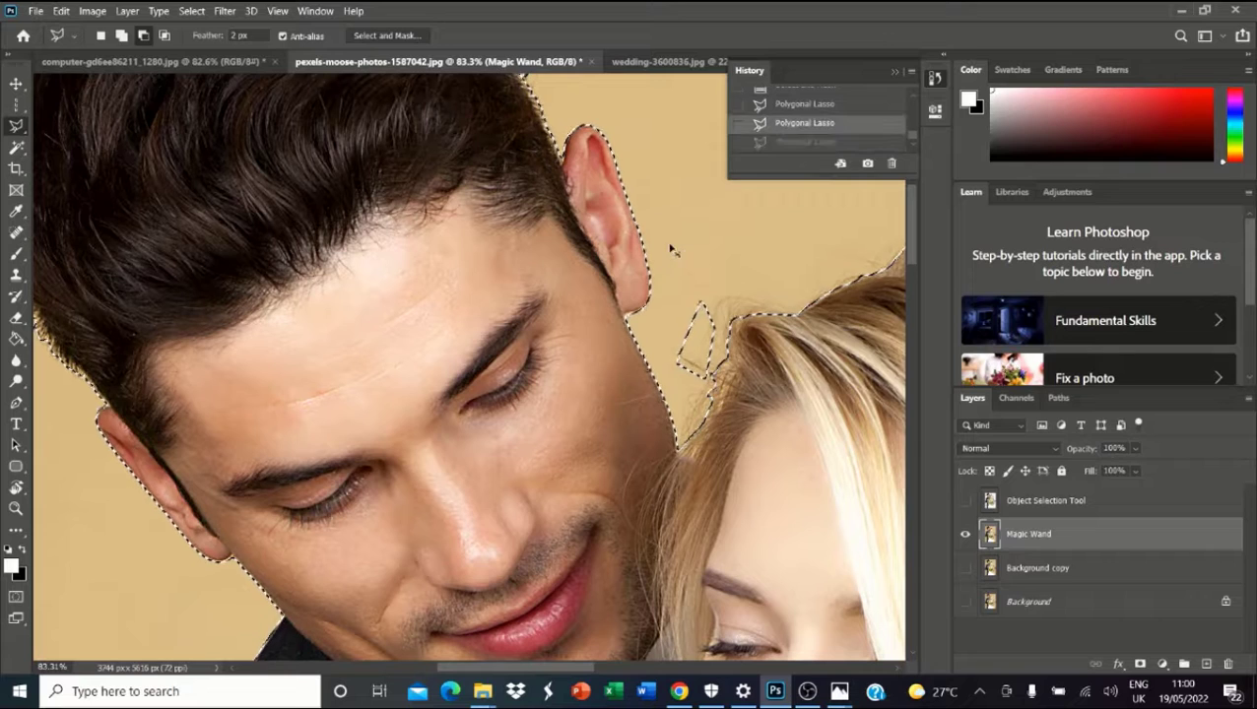
Add the flyaway hairs between the groom's face and the bride's head to the background selection with the Polygonal Lasso Tool.
scroll(675, 252, "down", 2)
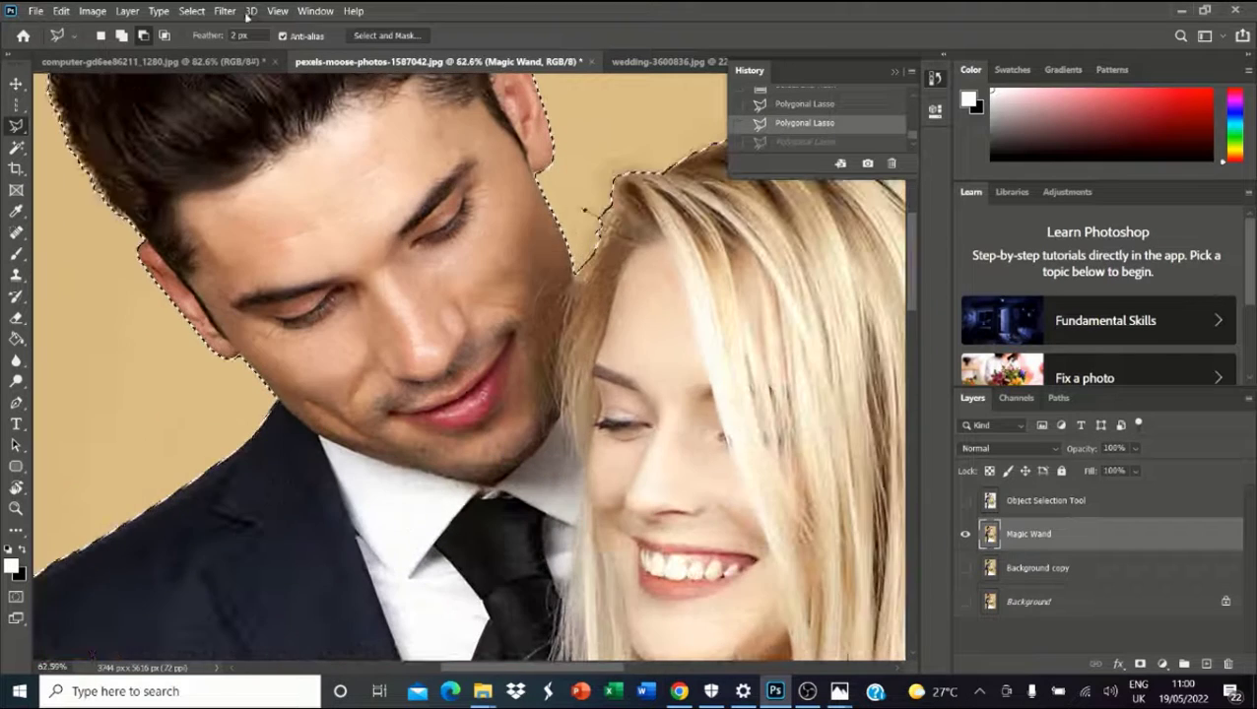
left_click(121, 35)
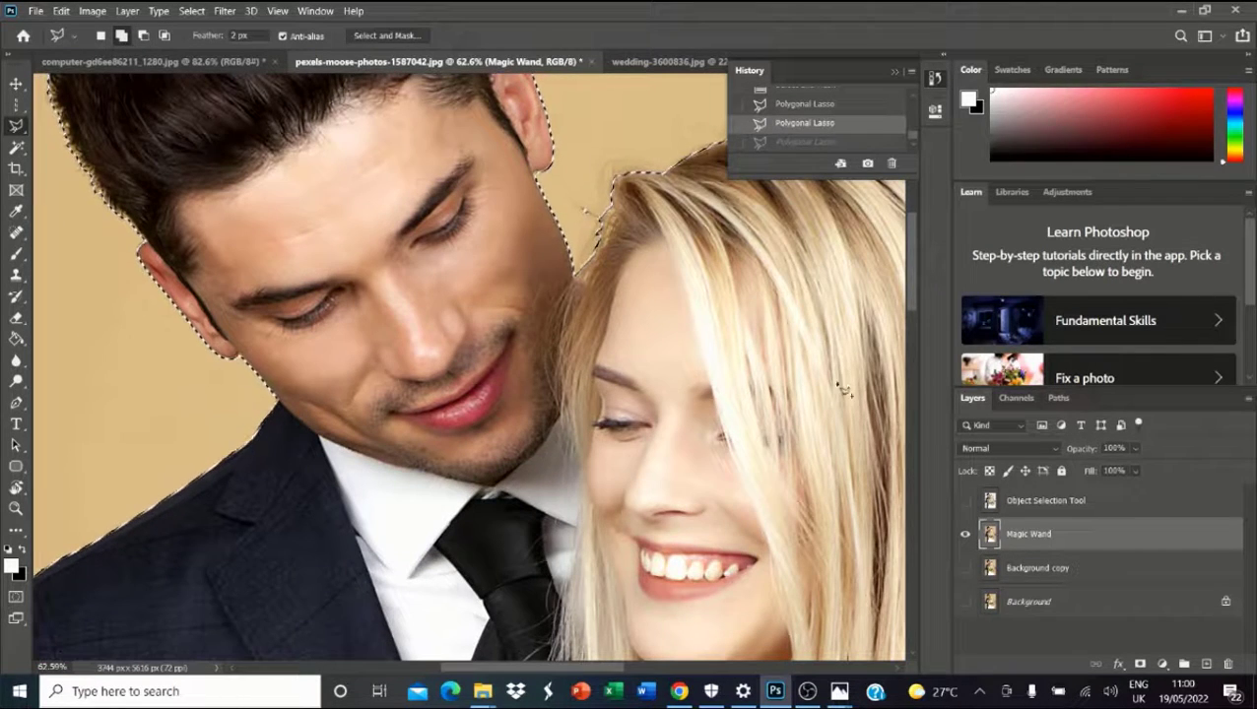
left_click(594, 169)
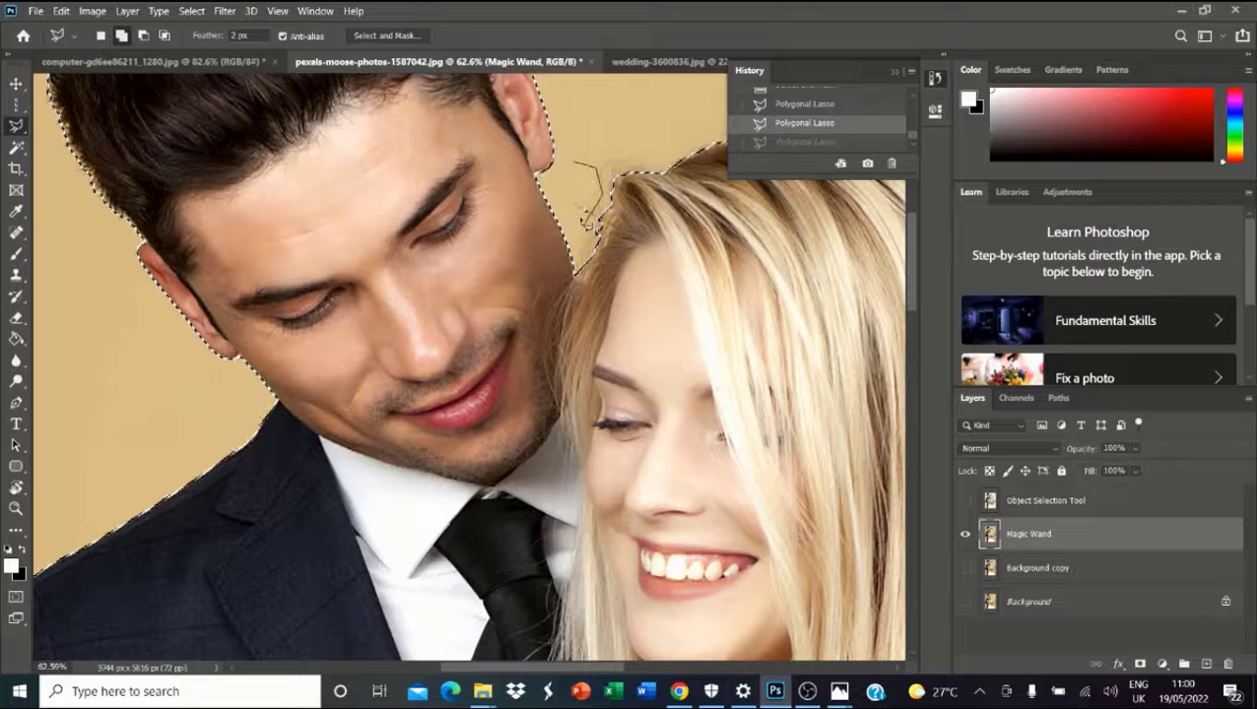
double_click(586, 190)
Lasso the area covering the bride's hair ends and the groom's hand on her arm in add-to-selection mode.
scroll(675, 333, "down", 3)
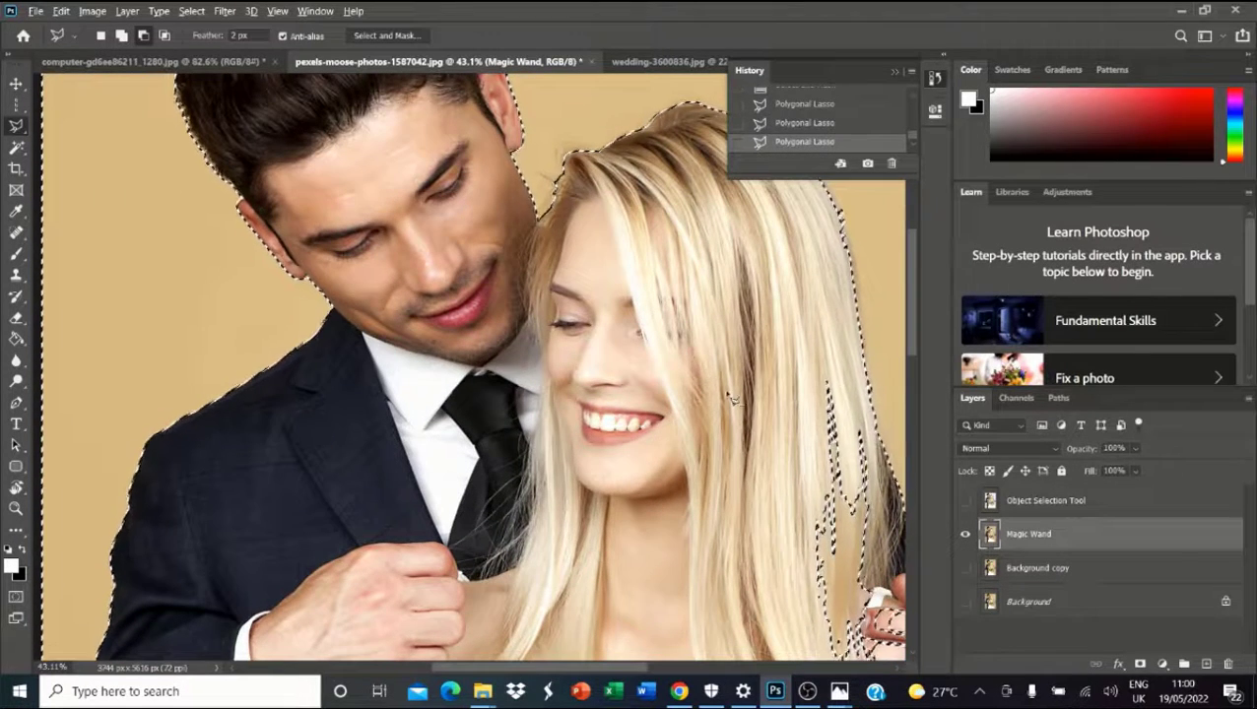
left_click_drag(789, 414, 477, 300)
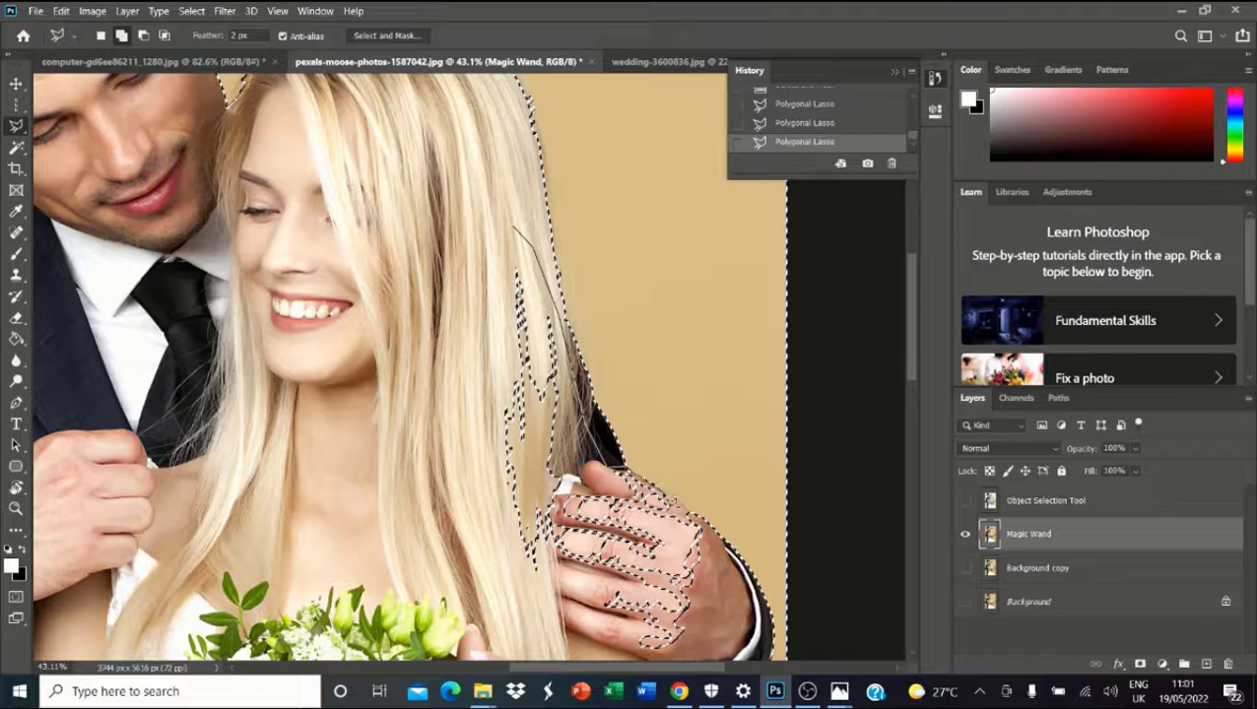
left_click(604, 456)
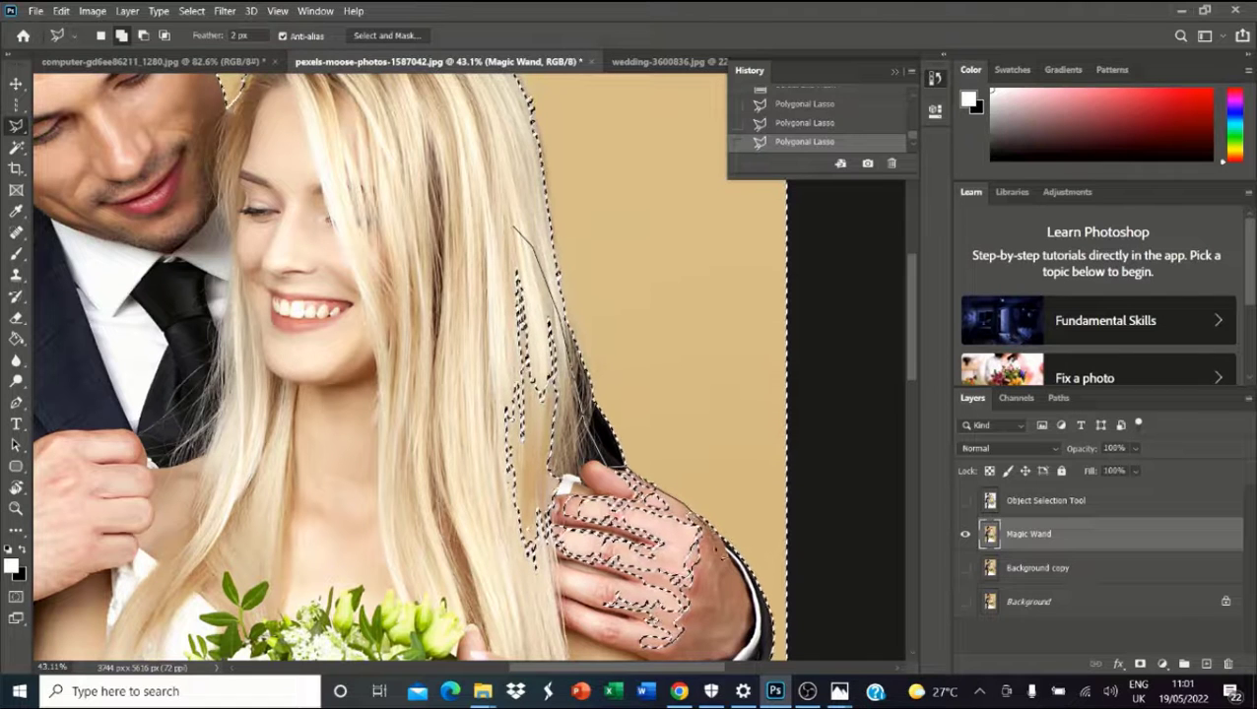
scroll(689, 493, "down", 5)
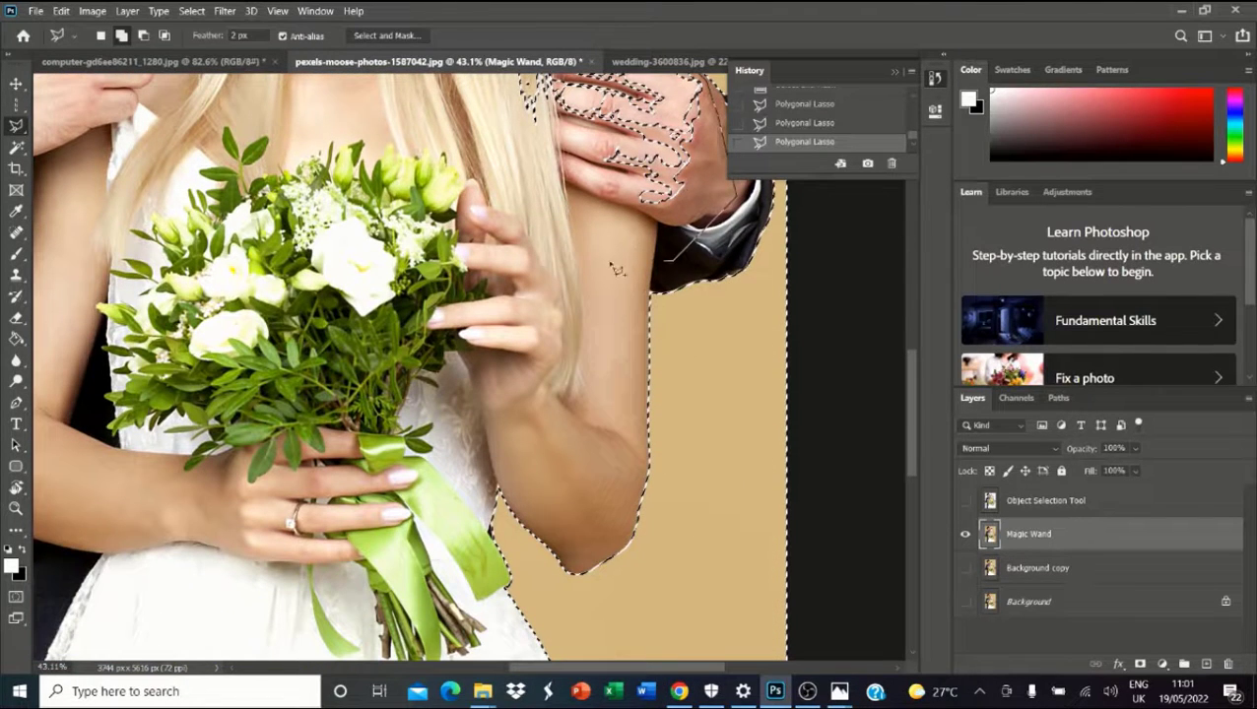
scroll(512, 187, "down", 4)
scroll(532, 195, "up", 2)
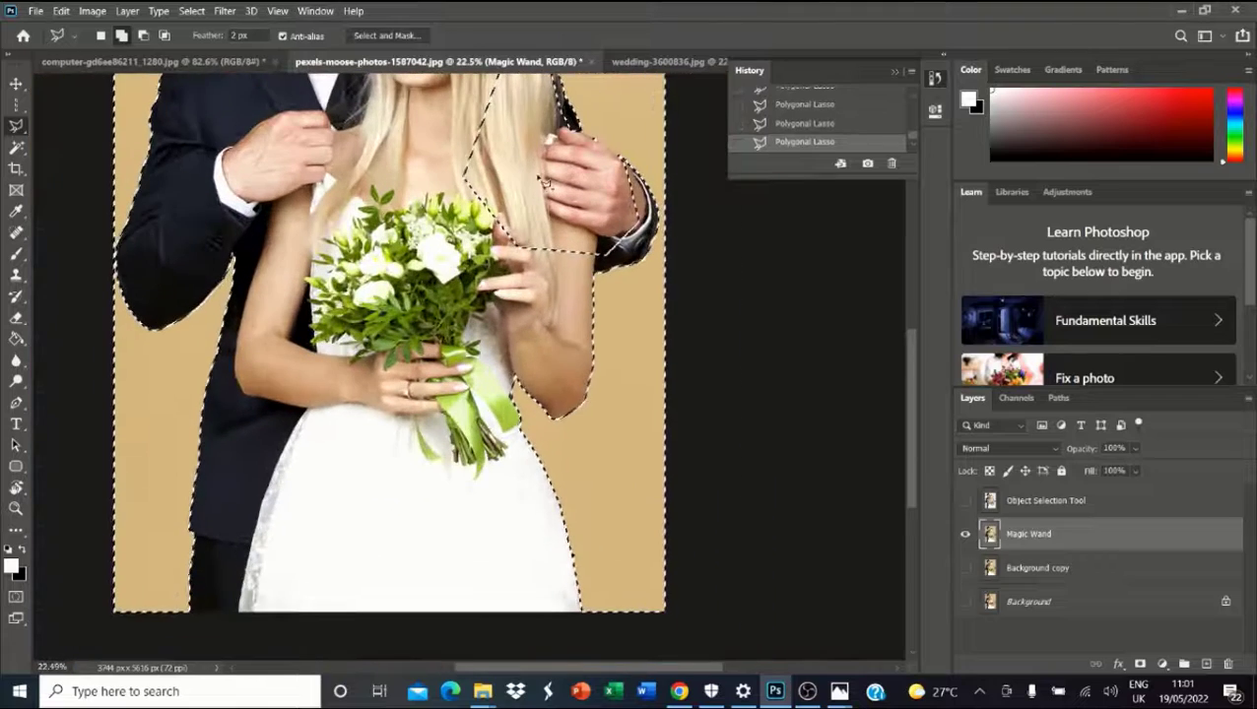
Subtract the selected patch over the bride's hair, the groom's hand and his cuff from the background selection with the Polygonal Lasso Tool.
scroll(532, 195, "up", 3)
scroll(492, 191, "up", 1)
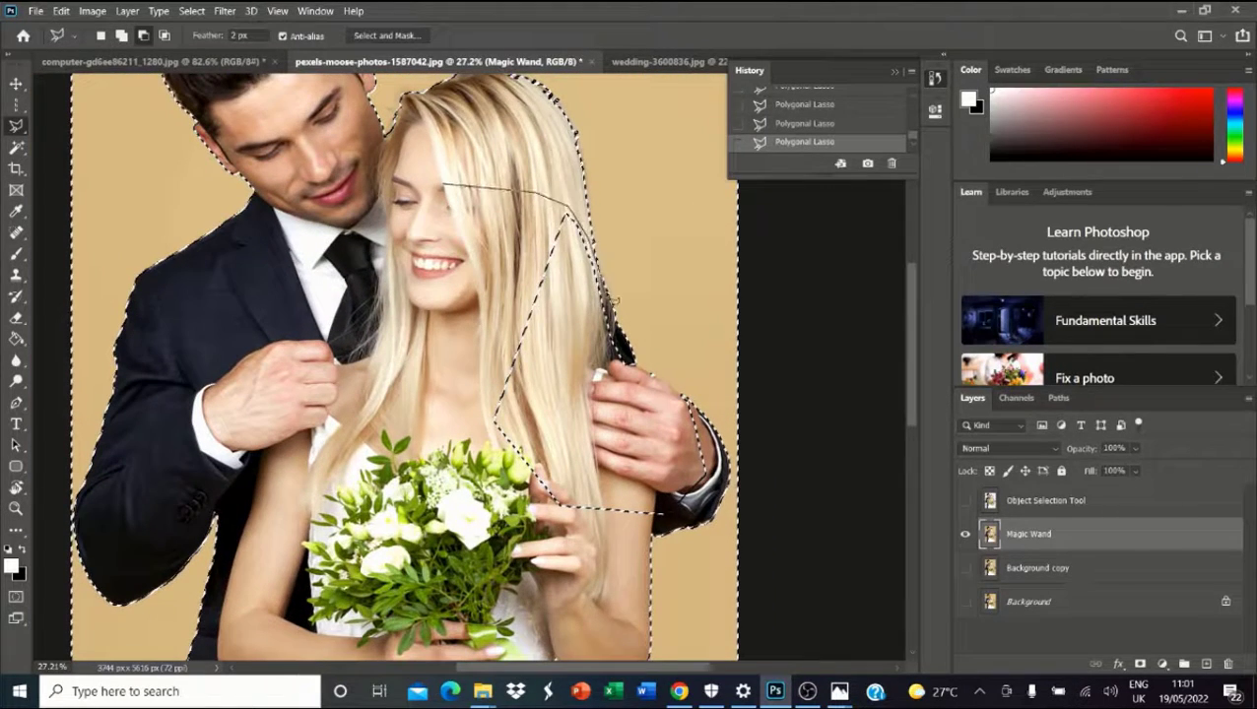
left_click(622, 343)
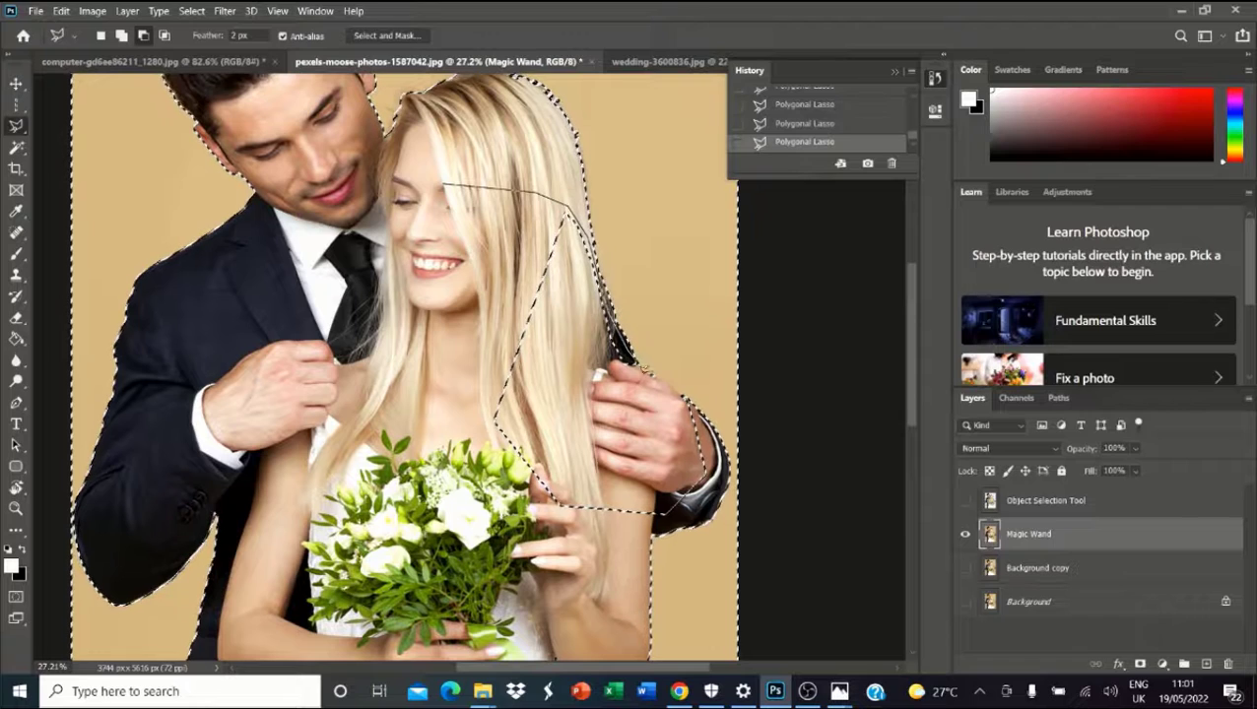
left_click(440, 431)
scroll(571, 374, "up", 5)
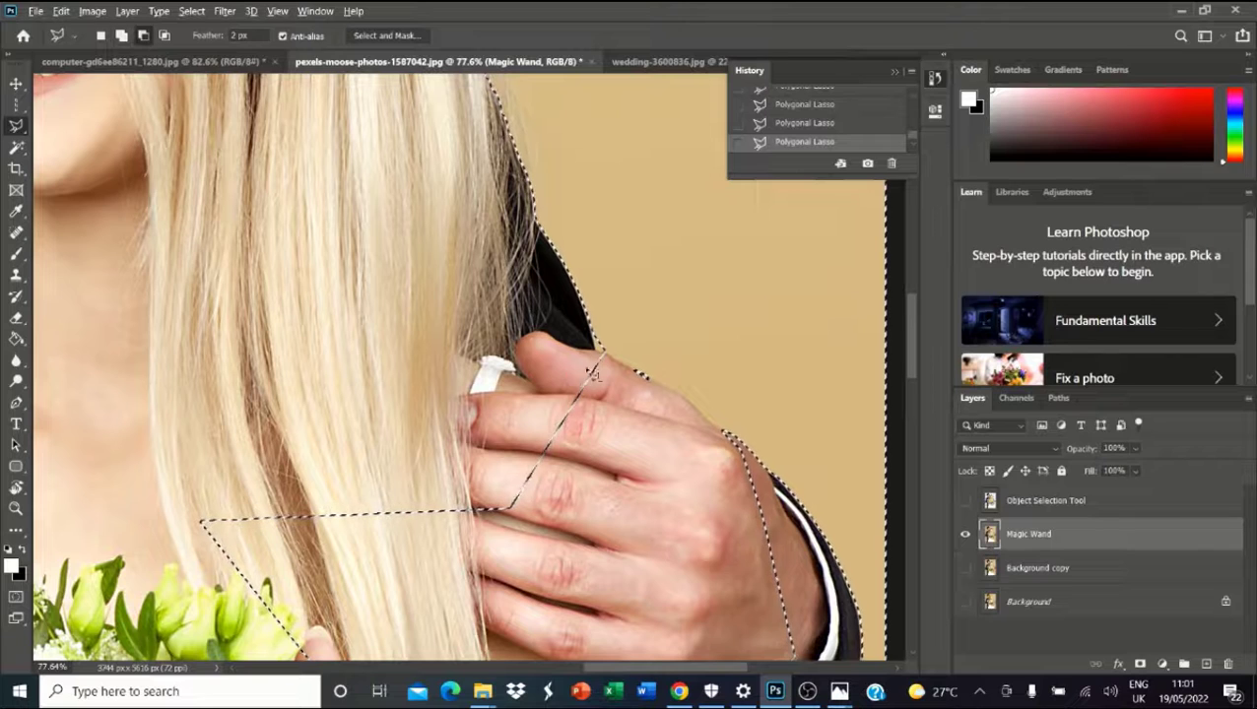
left_click(600, 355)
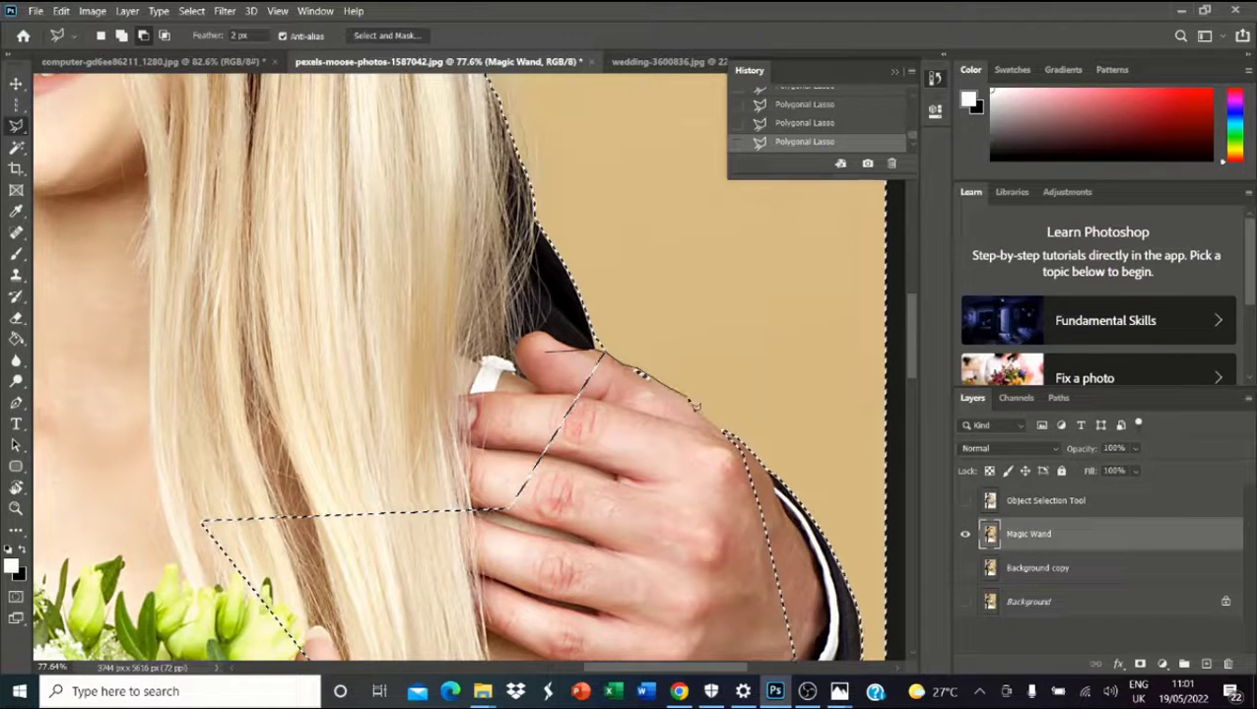
left_click(737, 441)
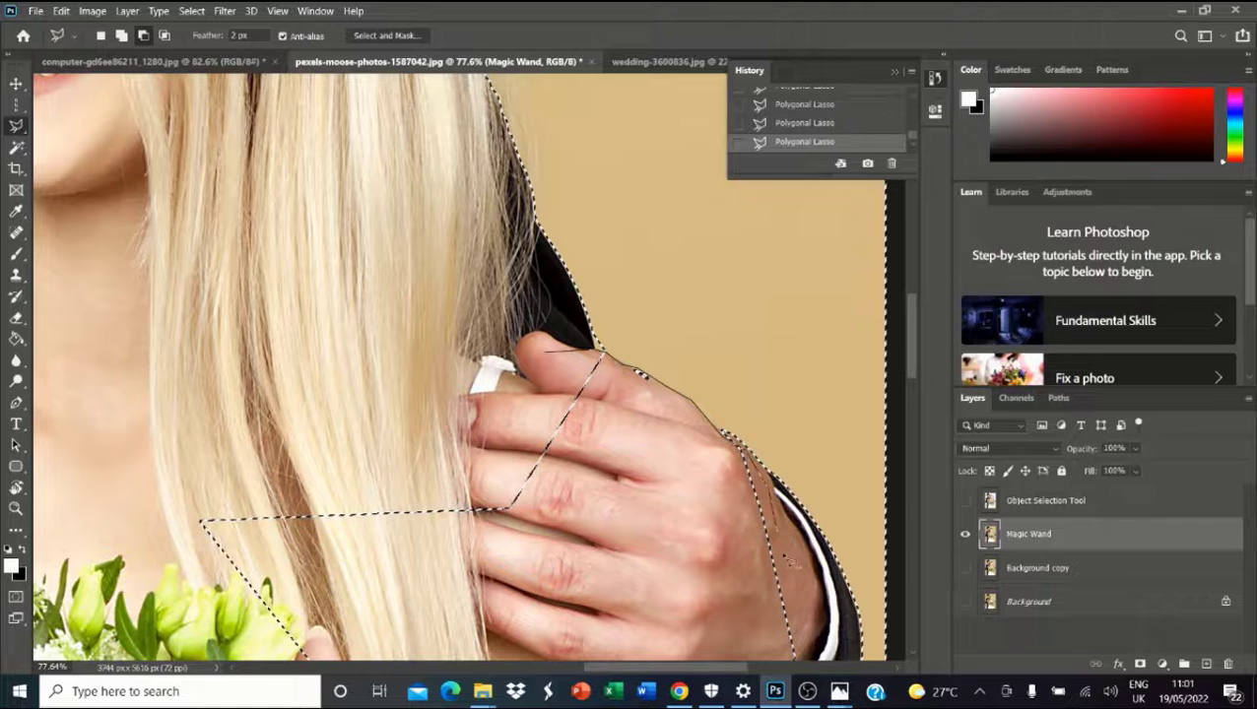
scroll(793, 577, "down", 3)
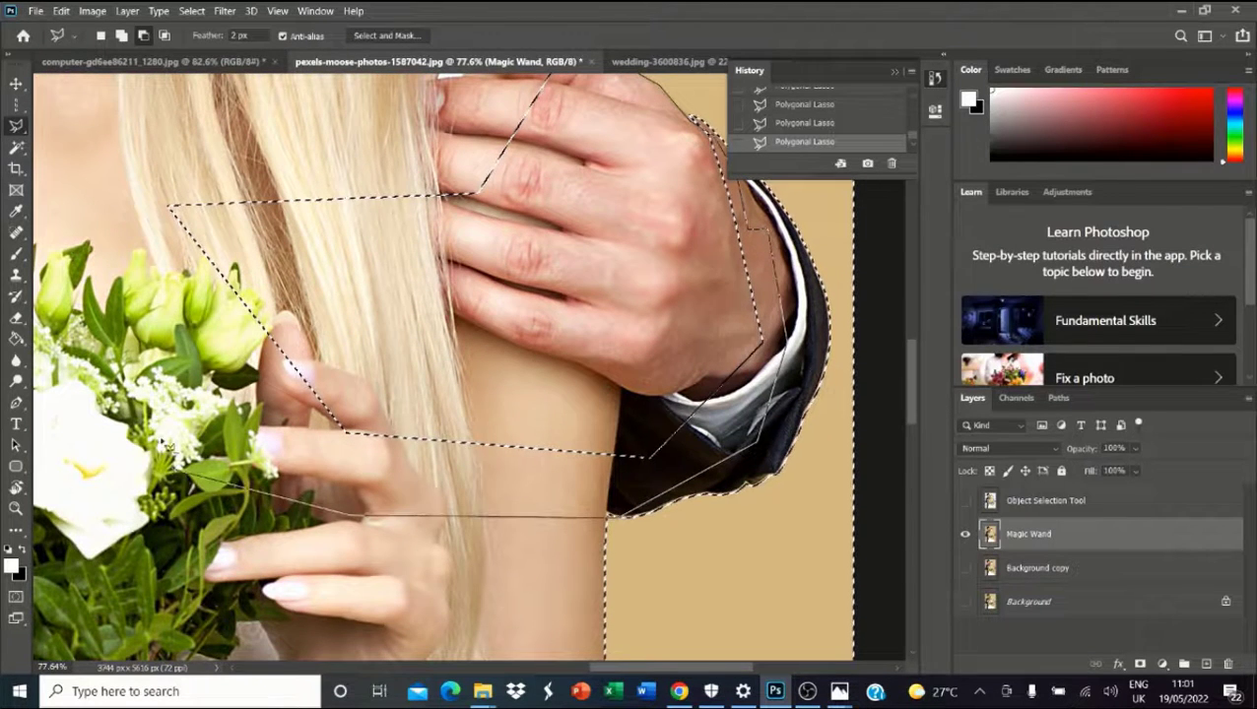
double_click(113, 153)
scroll(322, 291, "down", 5)
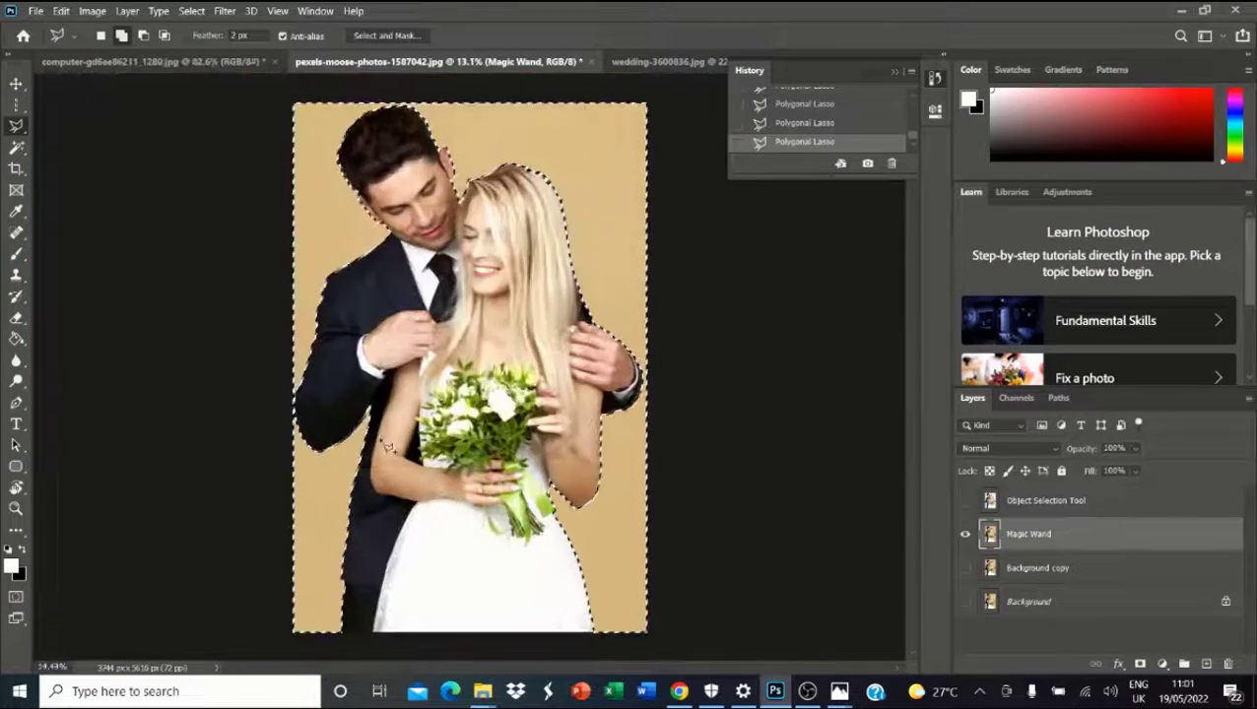
Expand the background selection by 1 pixel and check its outline around both heads.
scroll(322, 291, "up", 4)
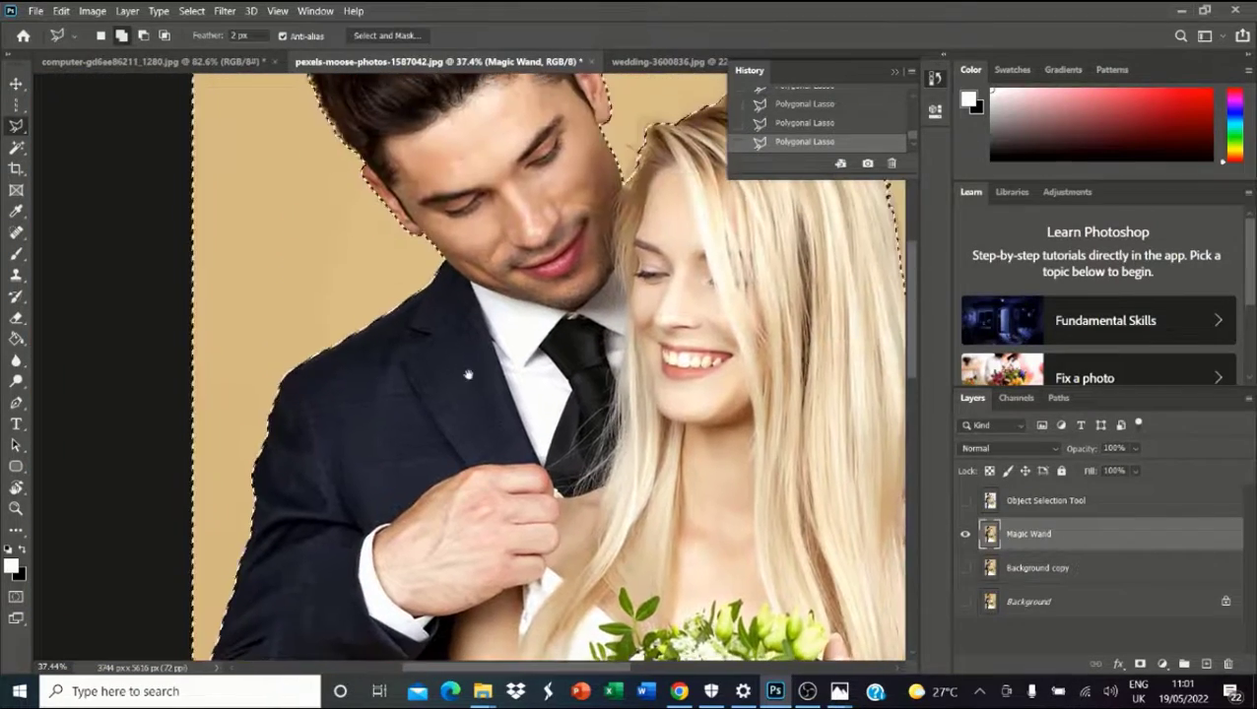
scroll(424, 239, "up", 8)
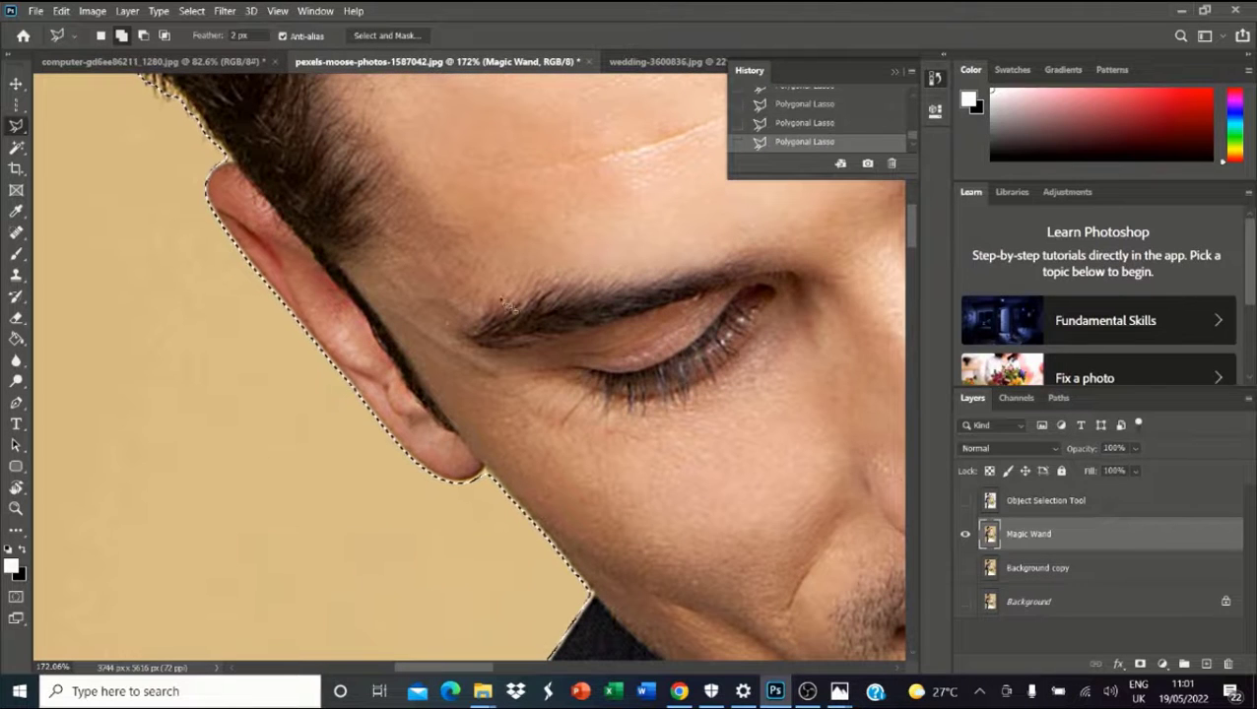
left_click(191, 11)
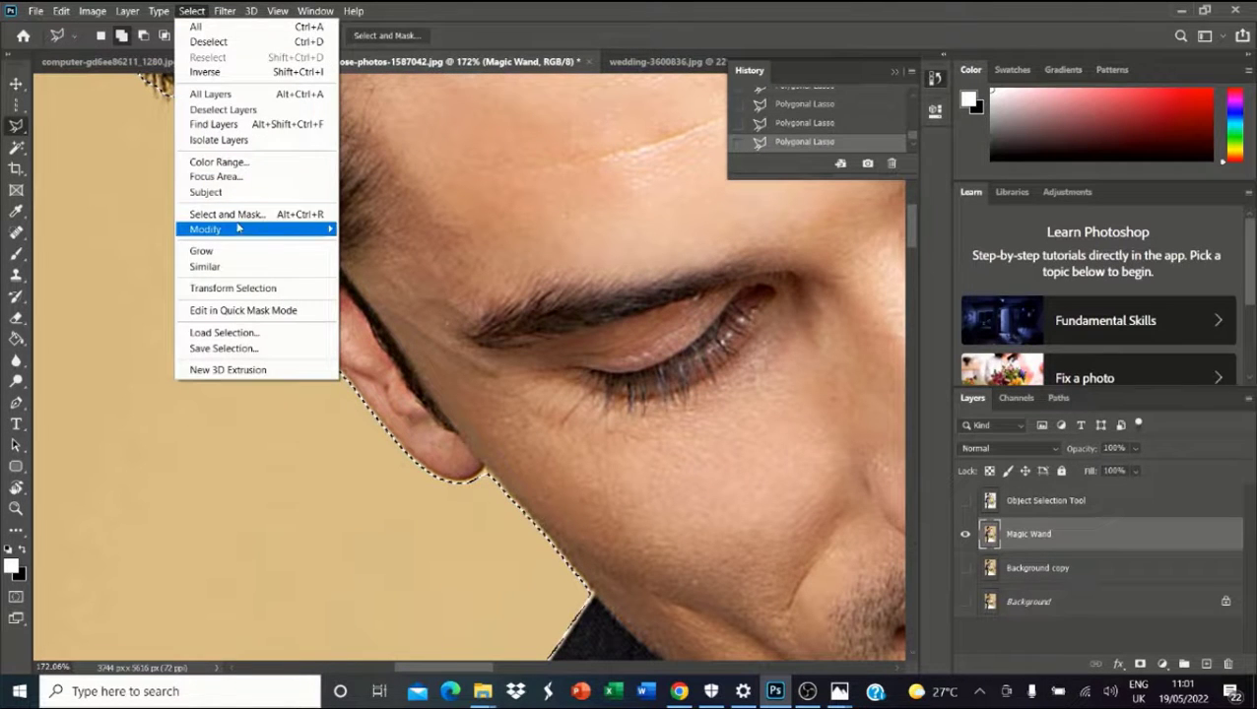
mouse_move(313, 228)
left_click(372, 259)
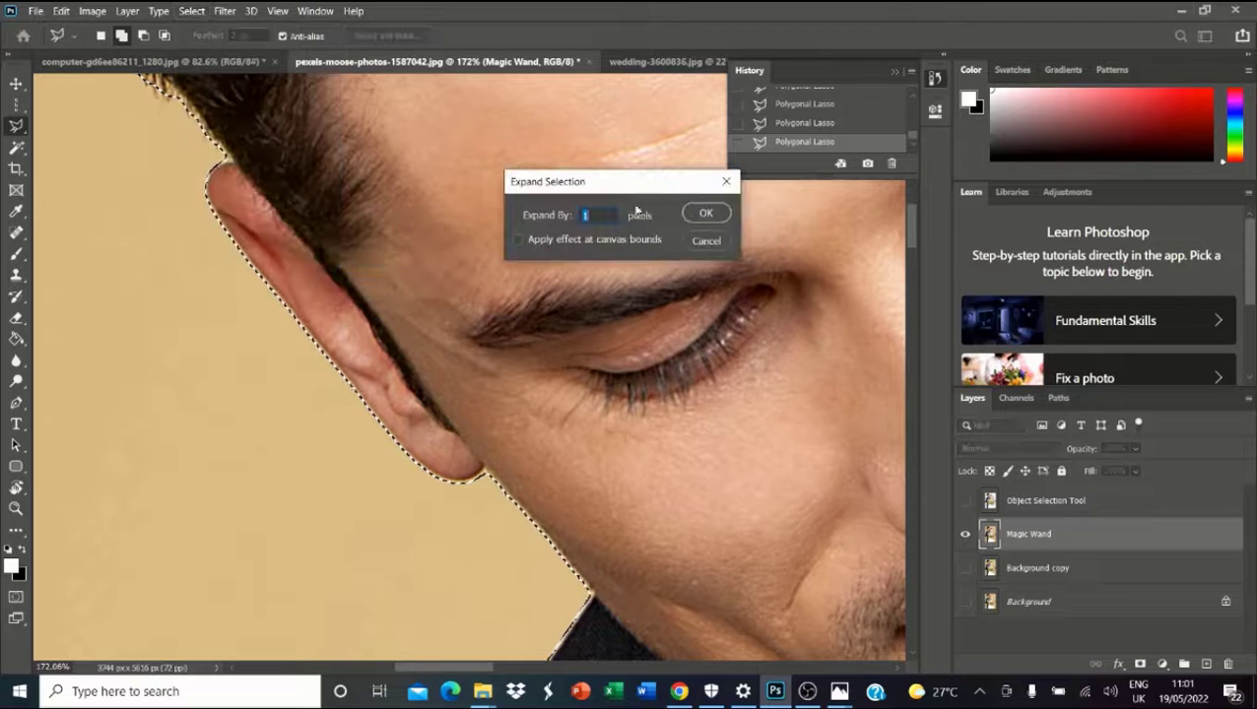
left_click(705, 213)
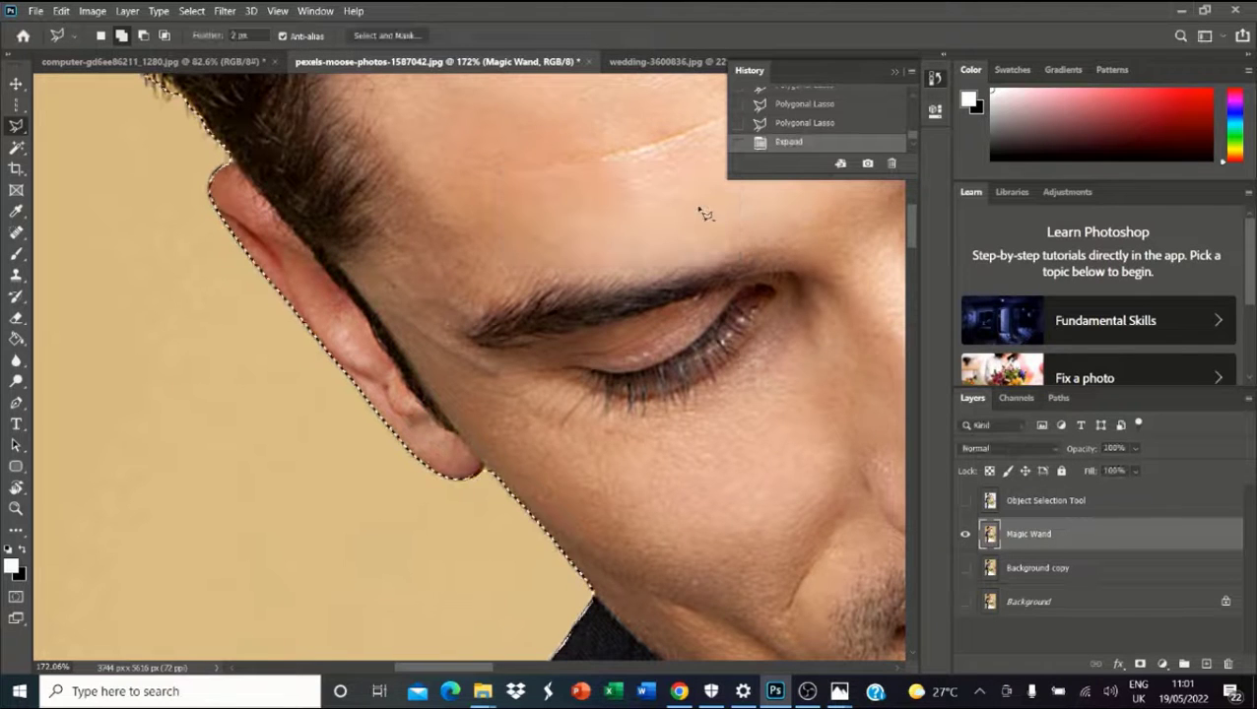
scroll(694, 237, "down", 8)
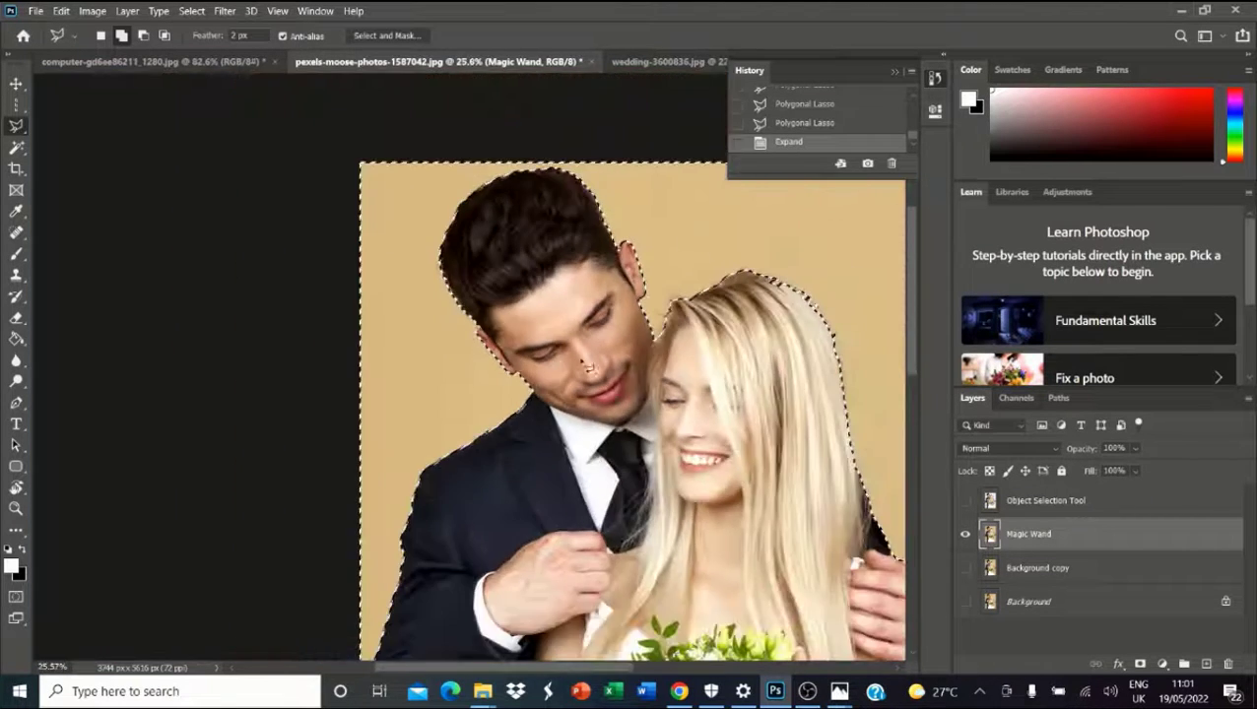
scroll(701, 264, "up", 4)
scroll(701, 264, "up", 2)
scroll(682, 246, "down", 5)
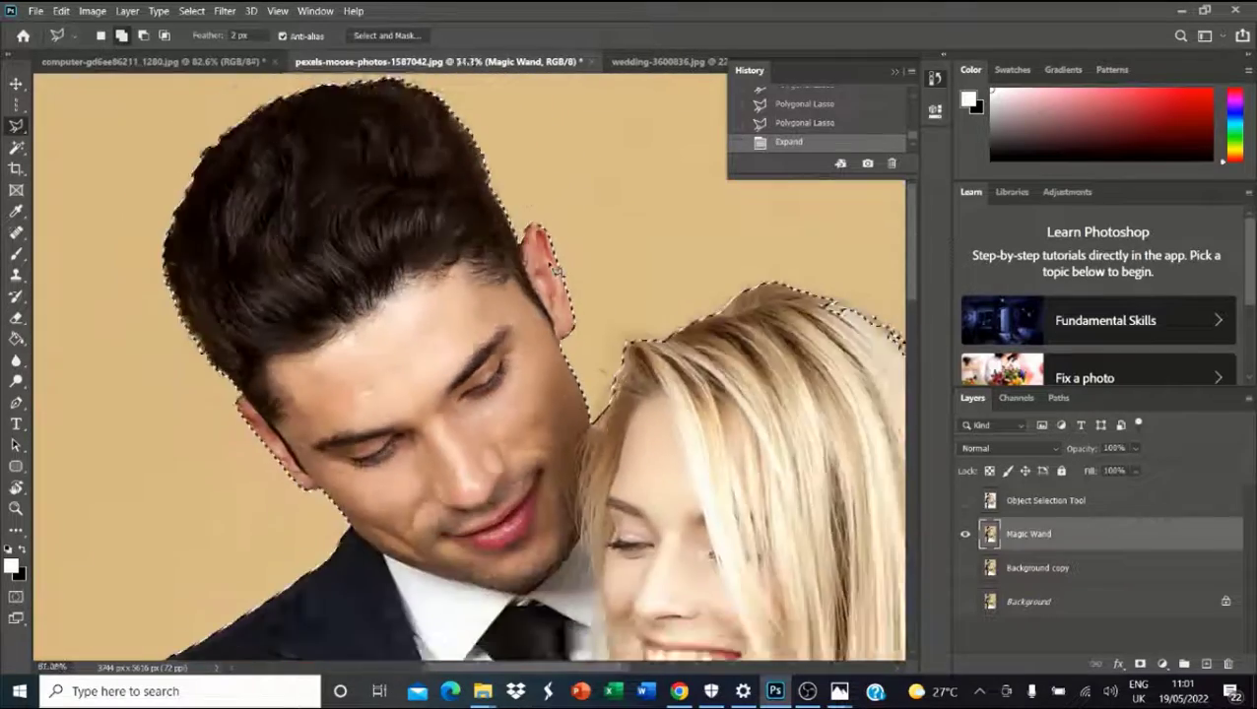
scroll(665, 410, "up", 2)
scroll(665, 410, "down", 5)
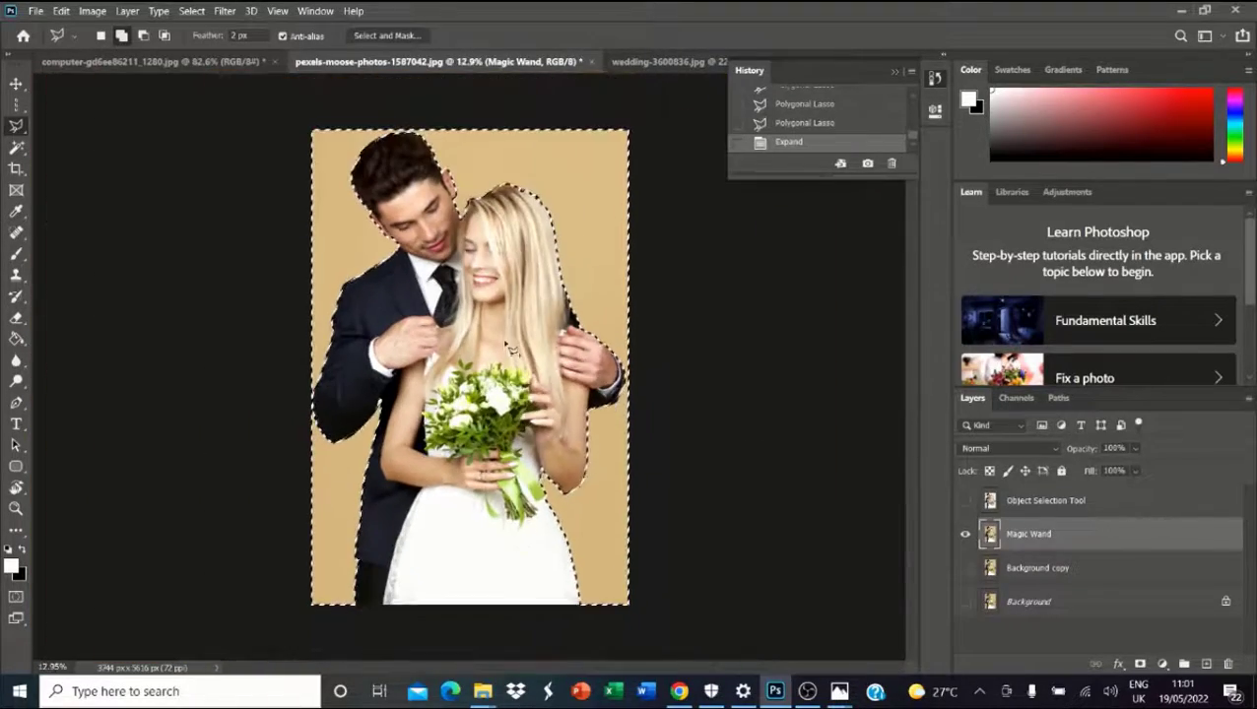
right_click(507, 345)
left_click(538, 379)
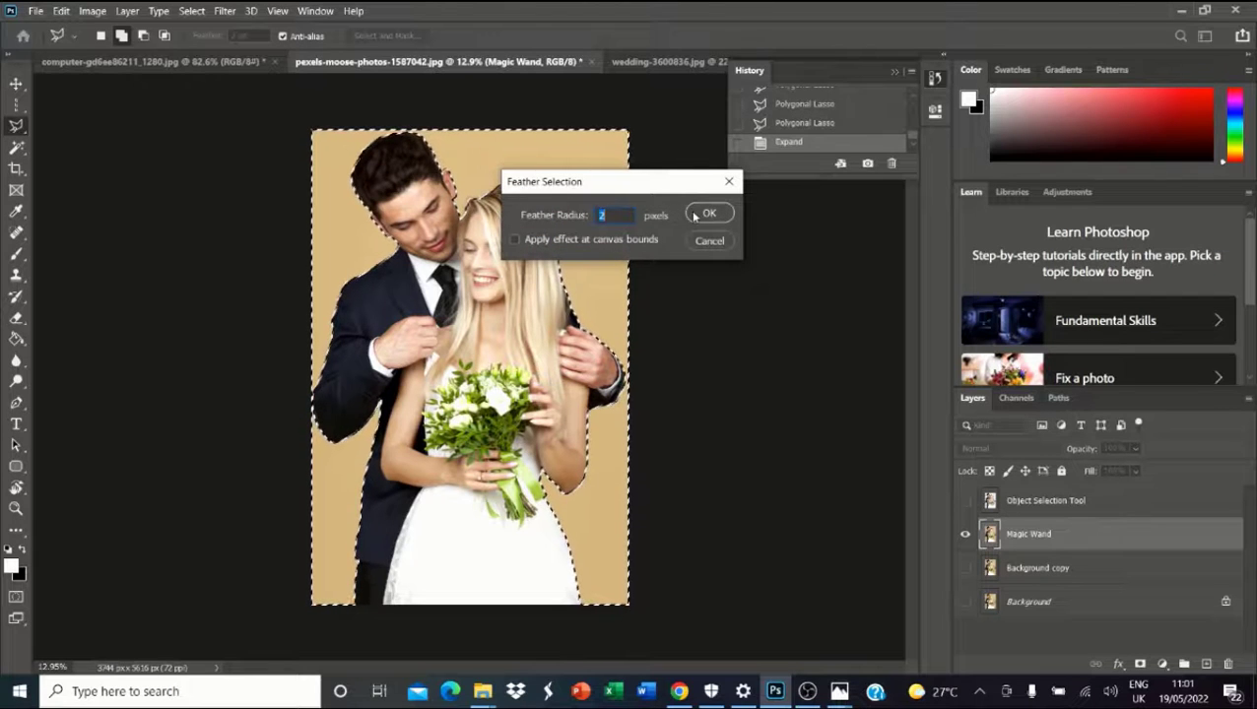
left_click(711, 242)
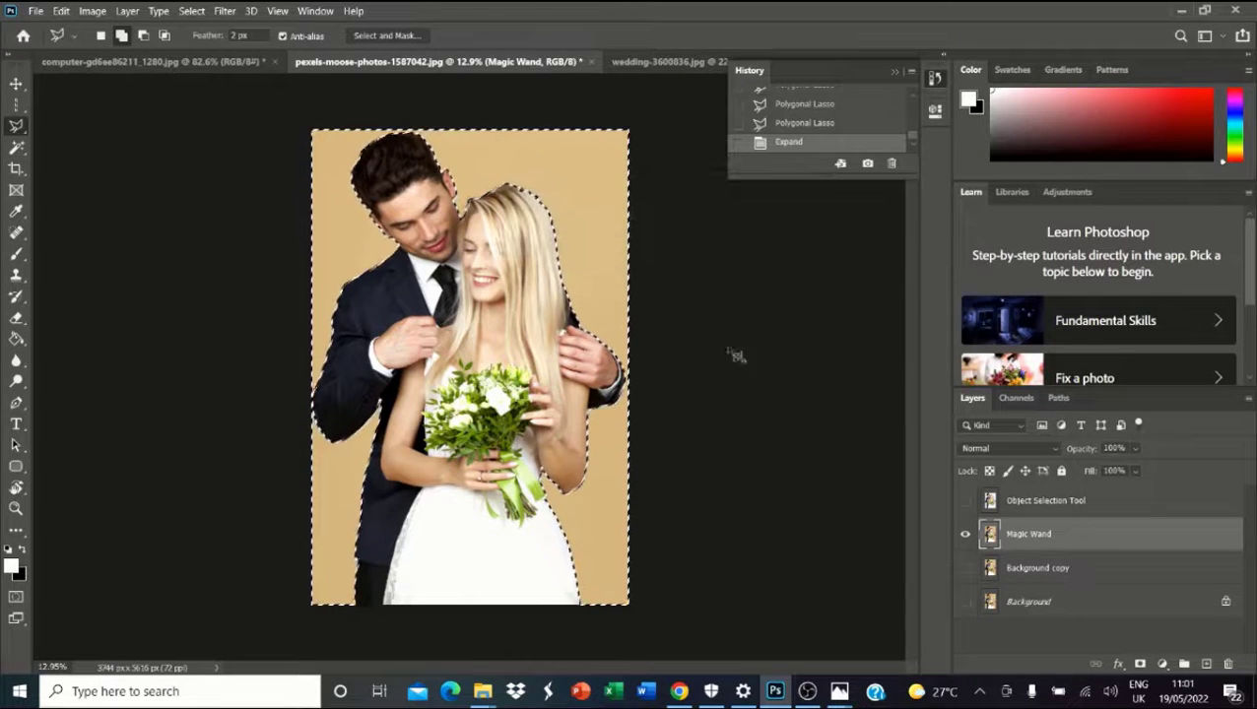
Delete the selected background from the Magic Wand layer, deselect, and check the cut edge around the bride's hair.
key("Delete")
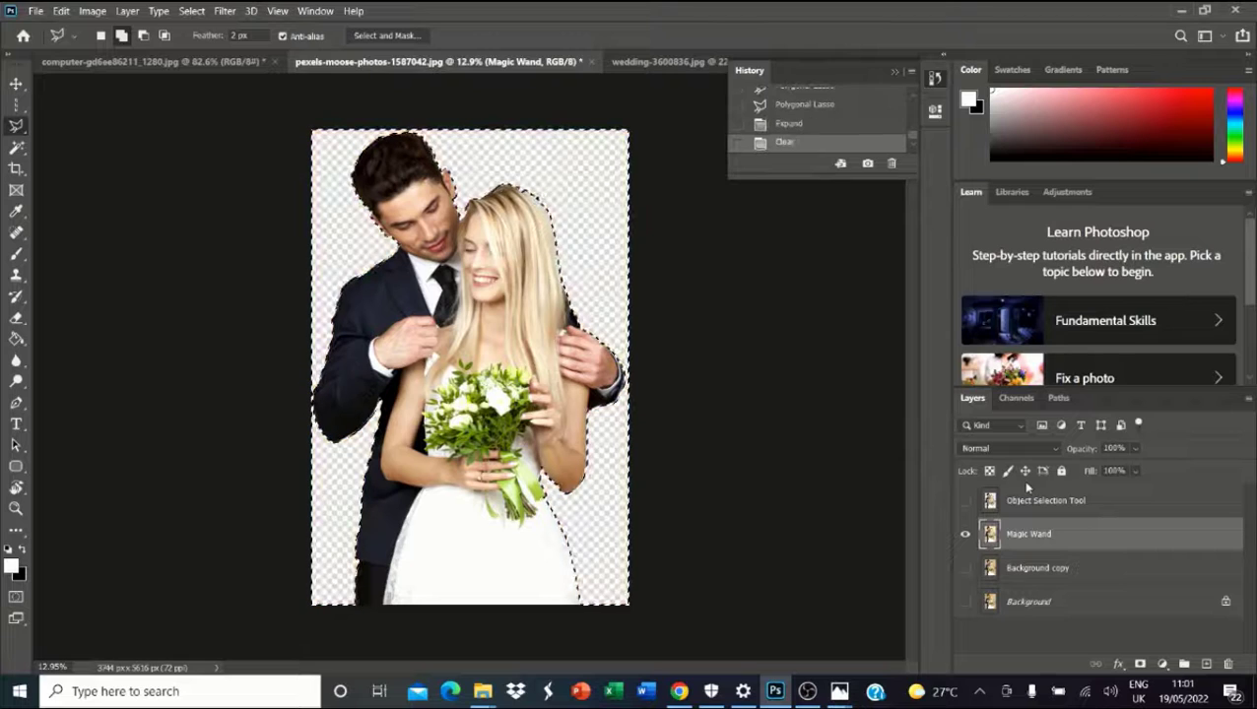
right_click(591, 254)
left_click(606, 266)
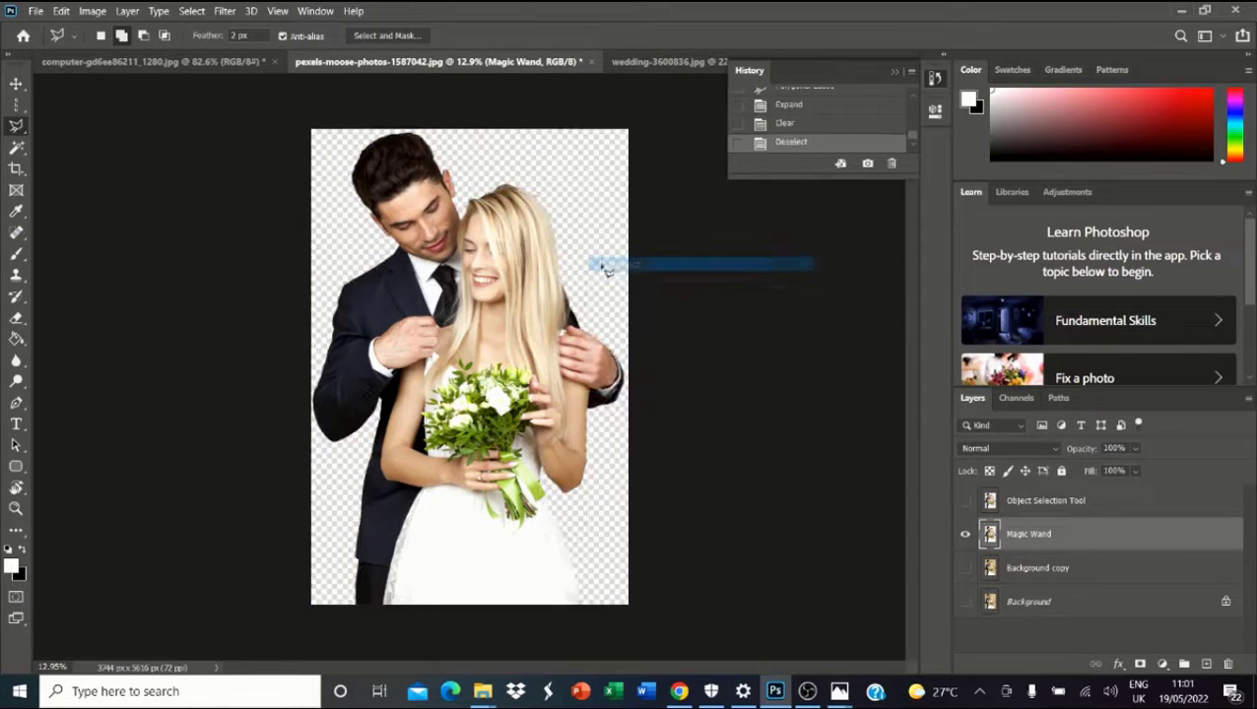
scroll(576, 293, "up", 8)
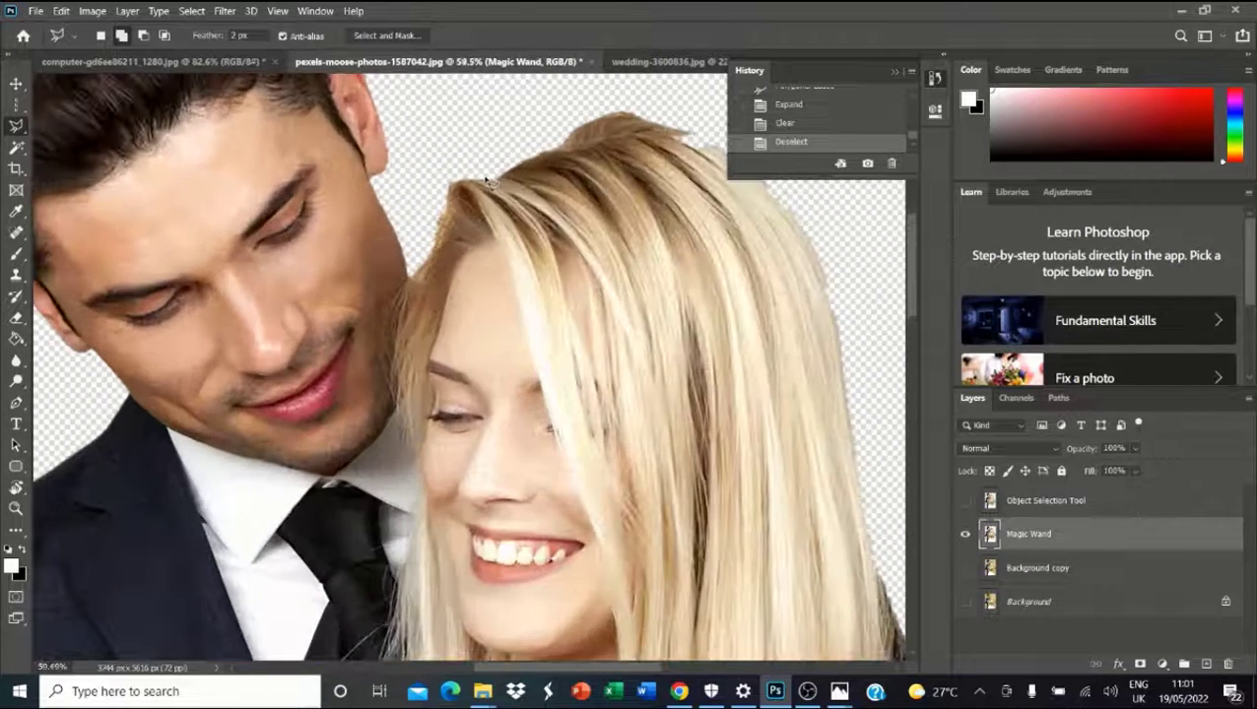
scroll(490, 187, "down", 4)
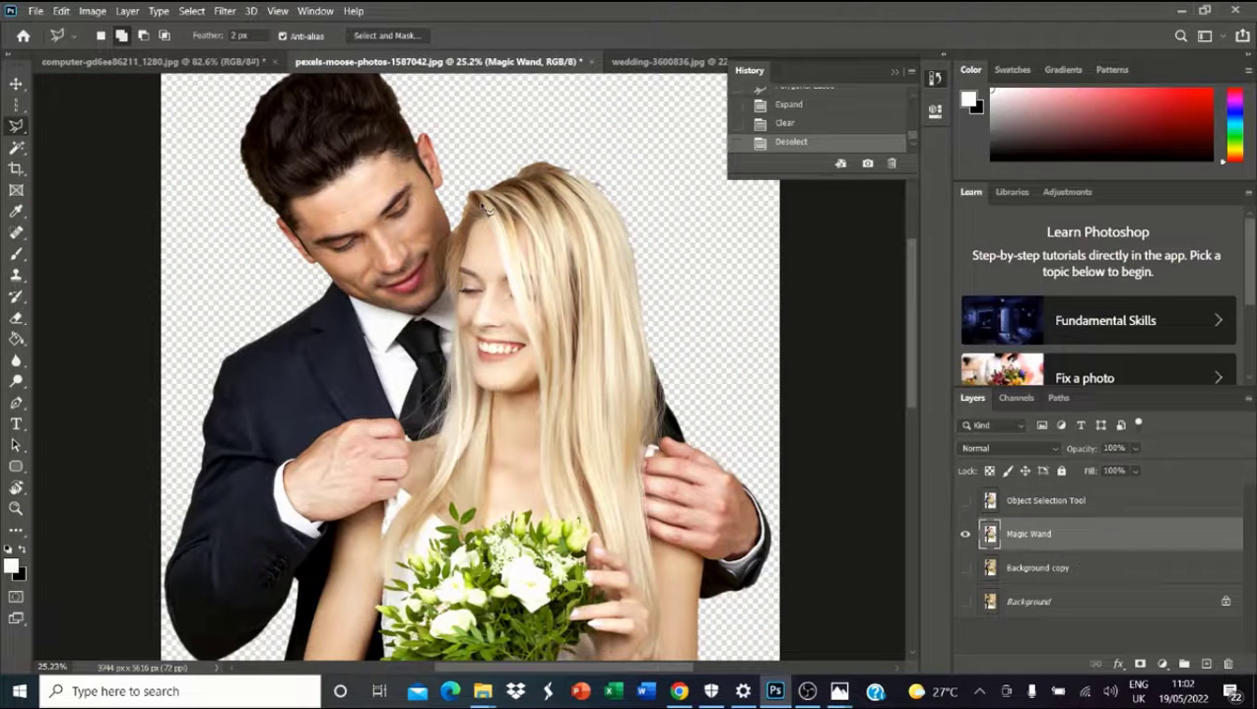
Save the wedding-3600836.jpg cutout on the computer as the Photoshop file wedding-3600836.
left_click(938, 79)
left_click(751, 65)
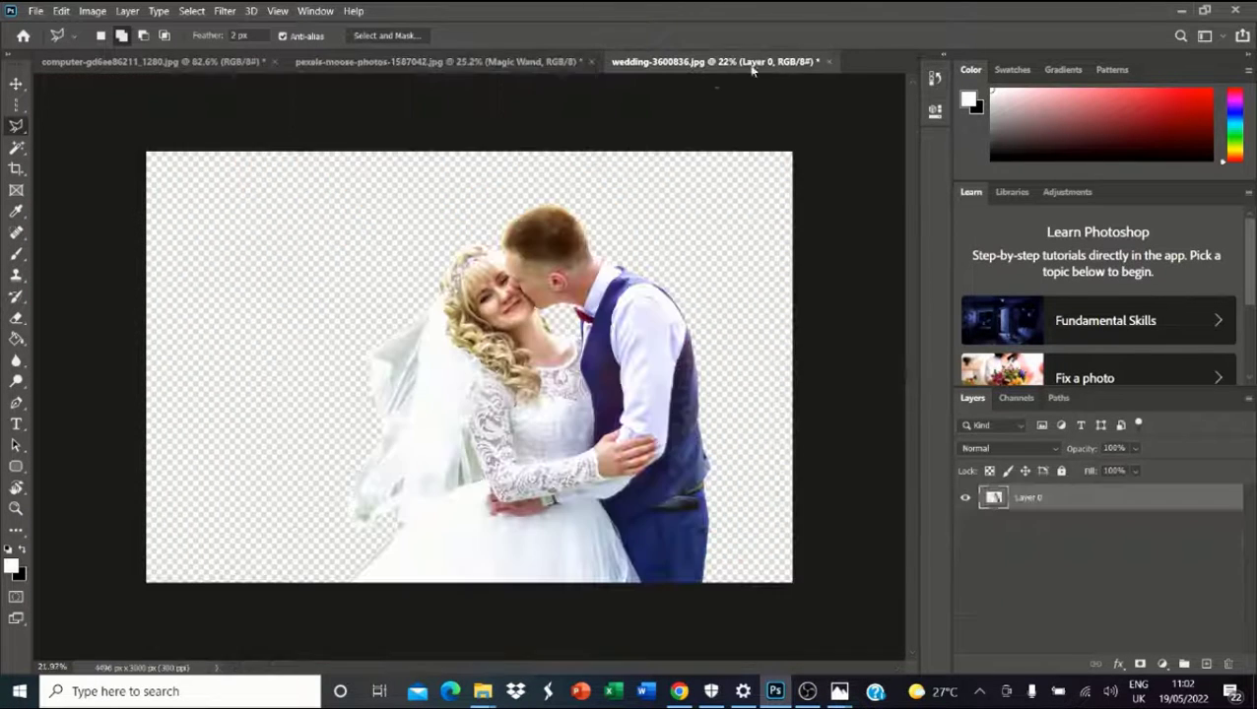
left_click(35, 10)
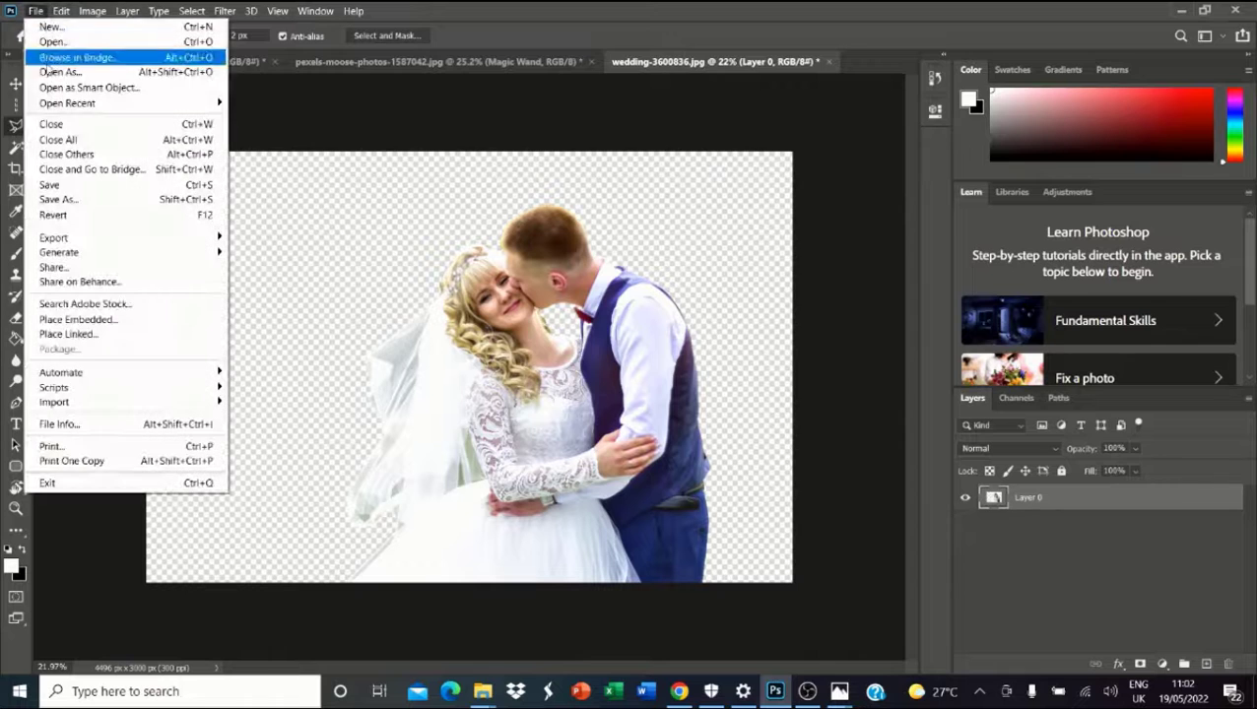
left_click(56, 187)
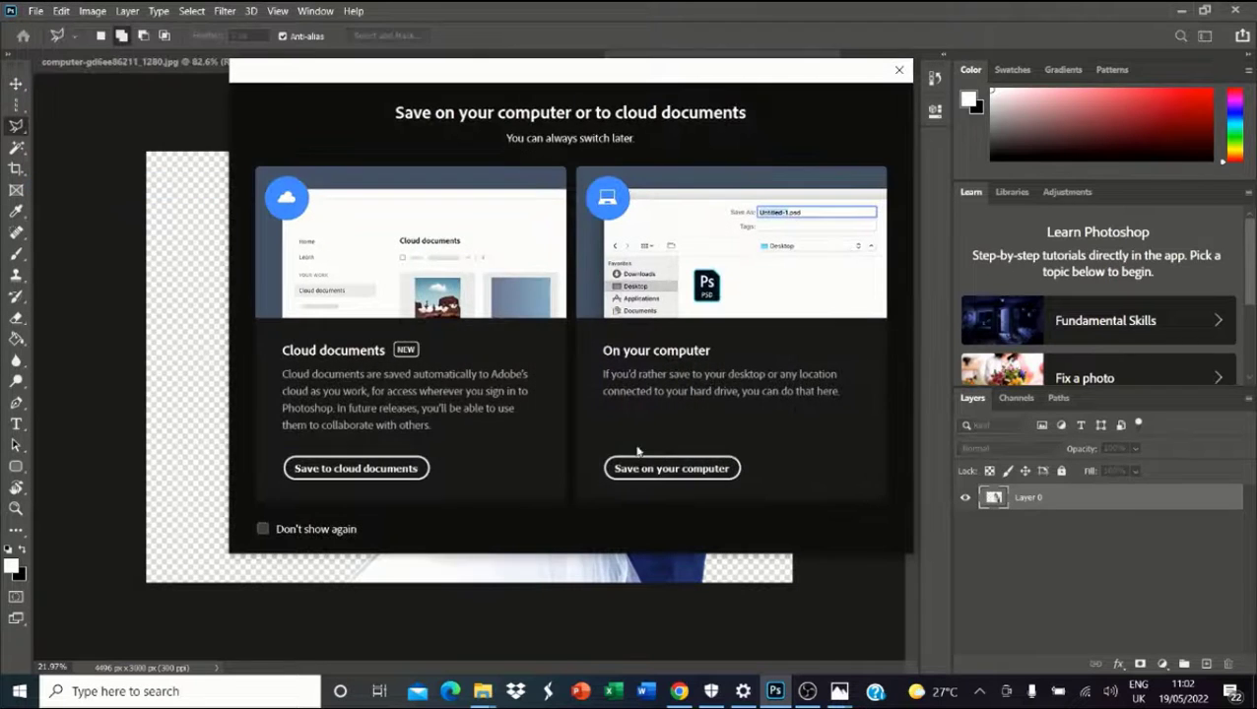
left_click(638, 458)
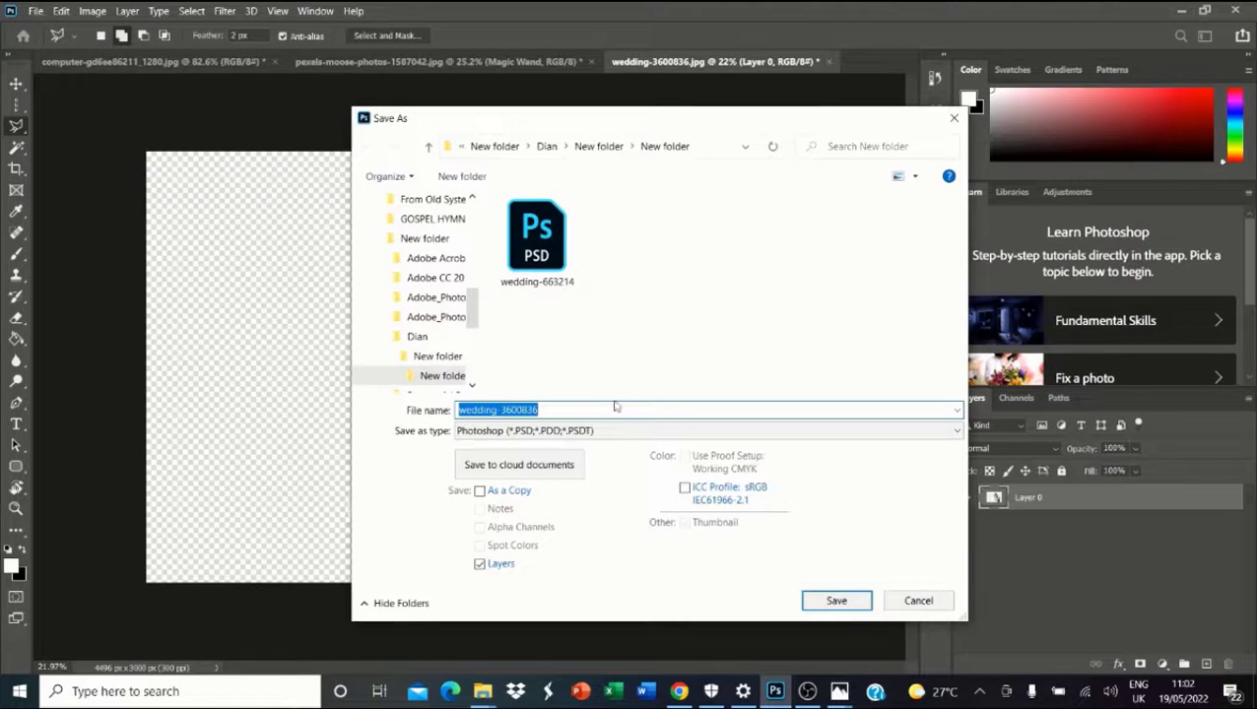
left_click(836, 601)
left_click(808, 189)
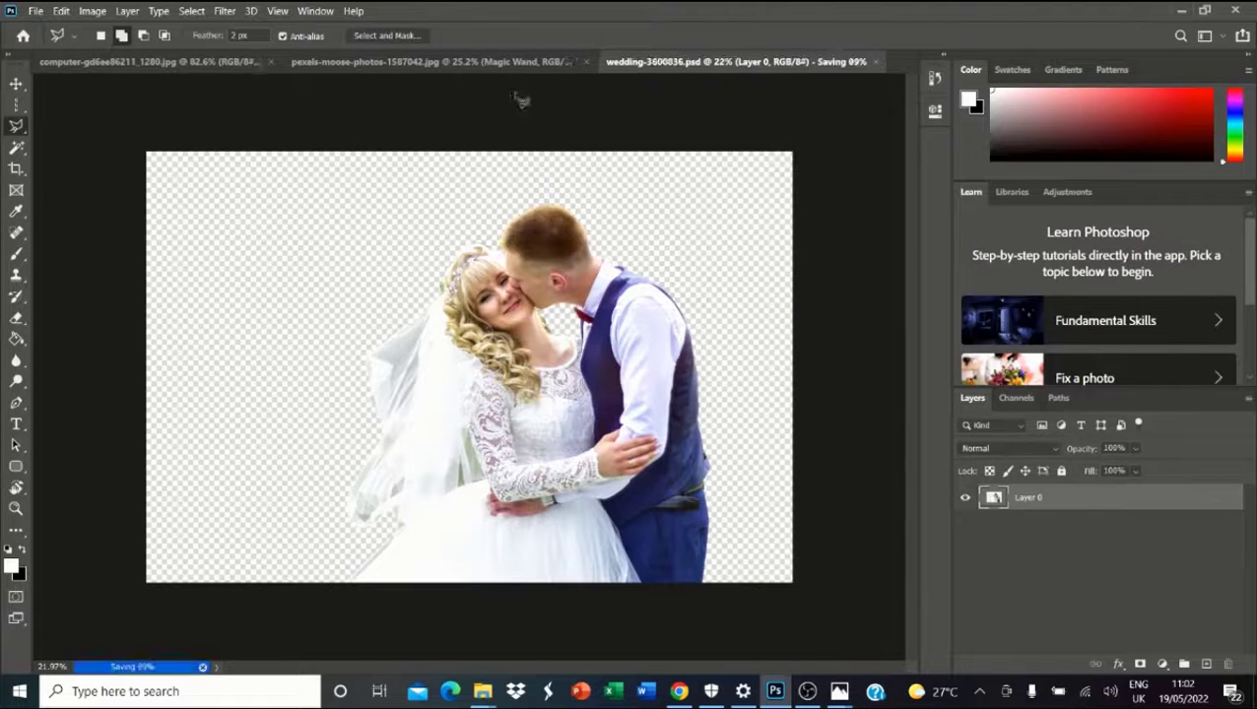
Save the pexels-moose-photos-1587042.jpg document on the computer in Photoshop PSD format with its layers.
left_click(504, 62)
scroll(250, 148, "down", 2)
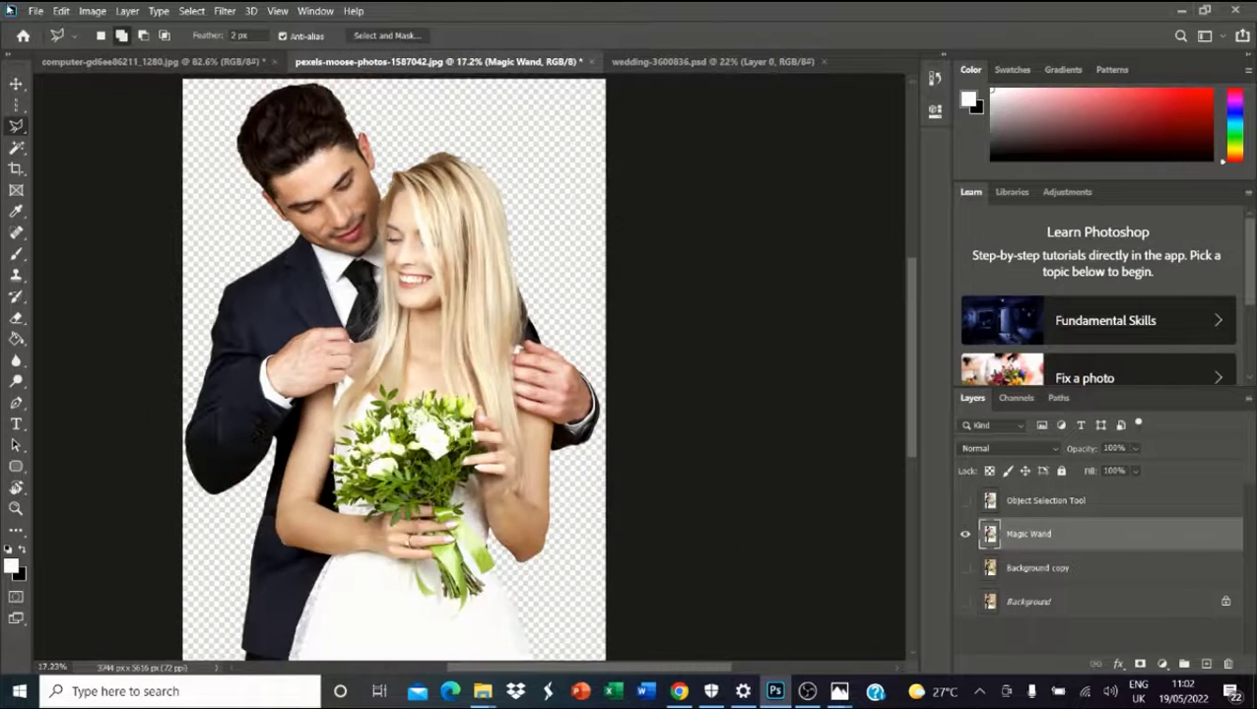
left_click(39, 11)
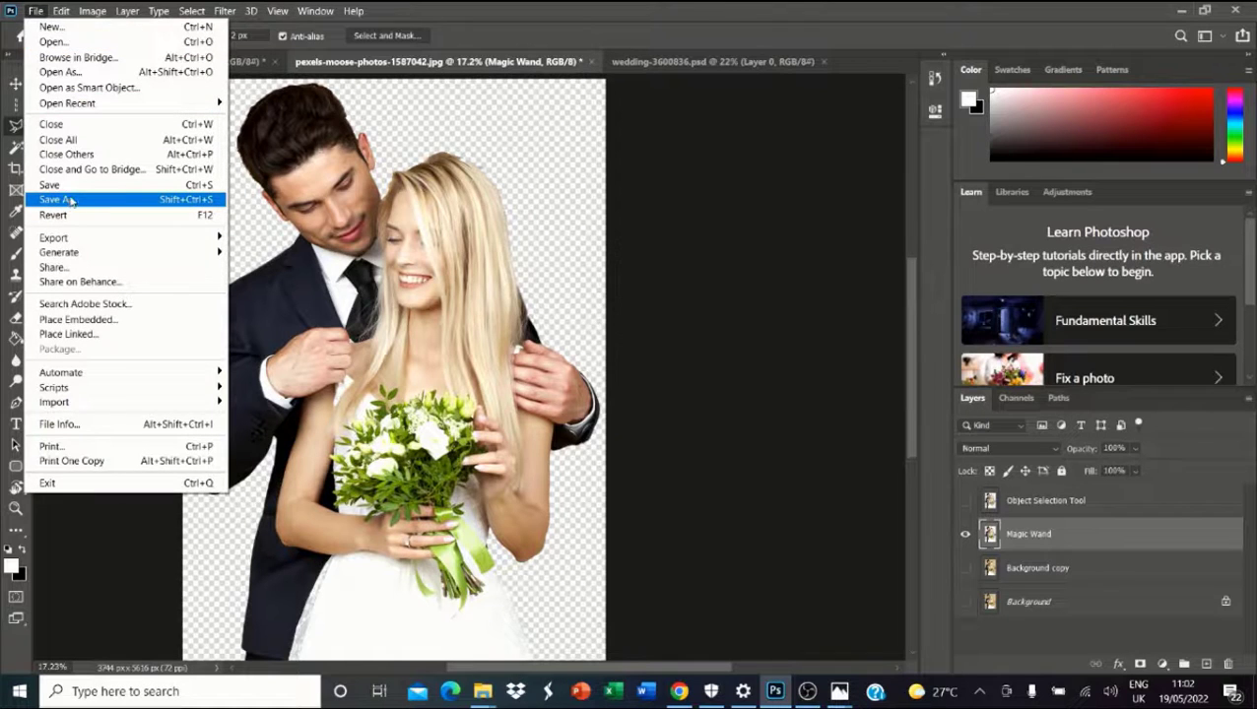
left_click(71, 201)
left_click(670, 468)
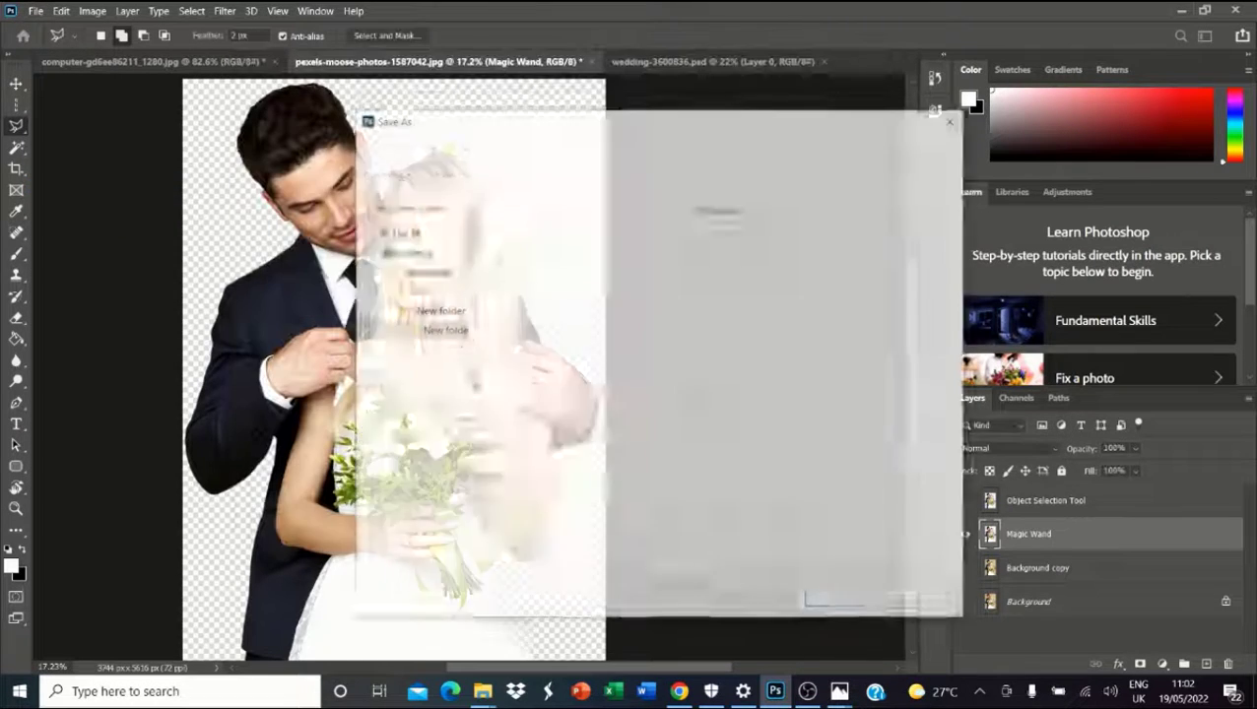
left_click(529, 435)
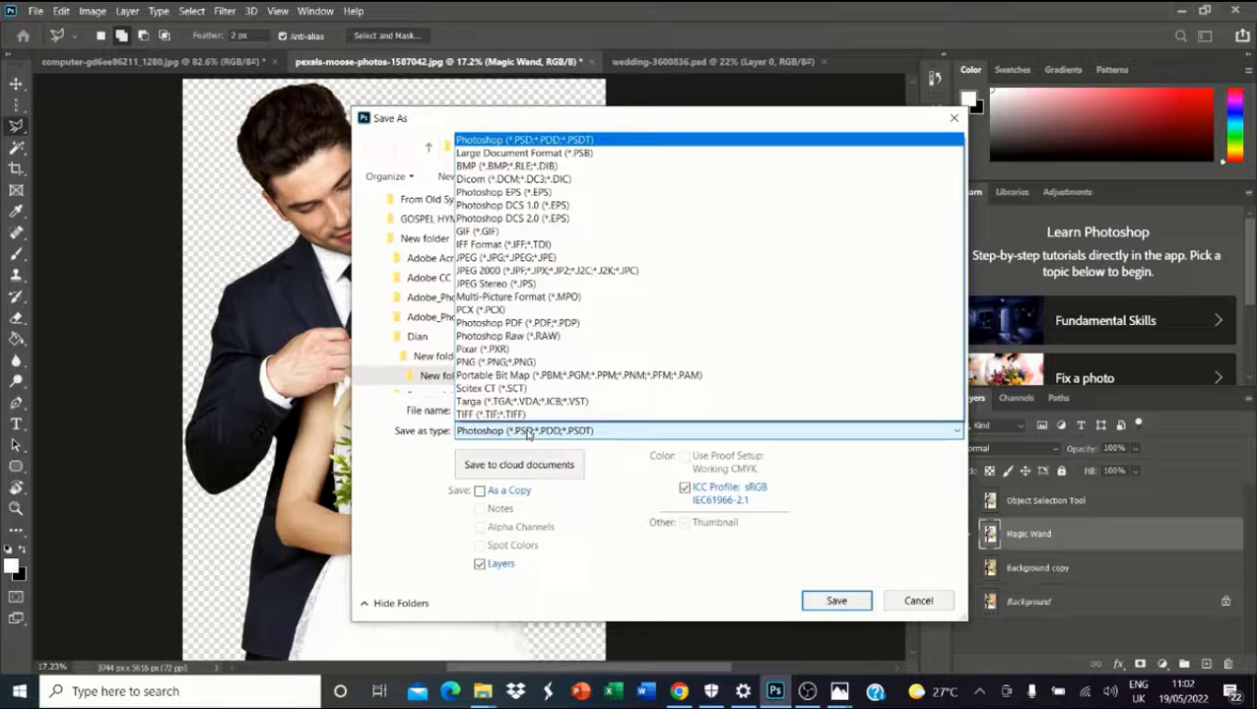
left_click(498, 144)
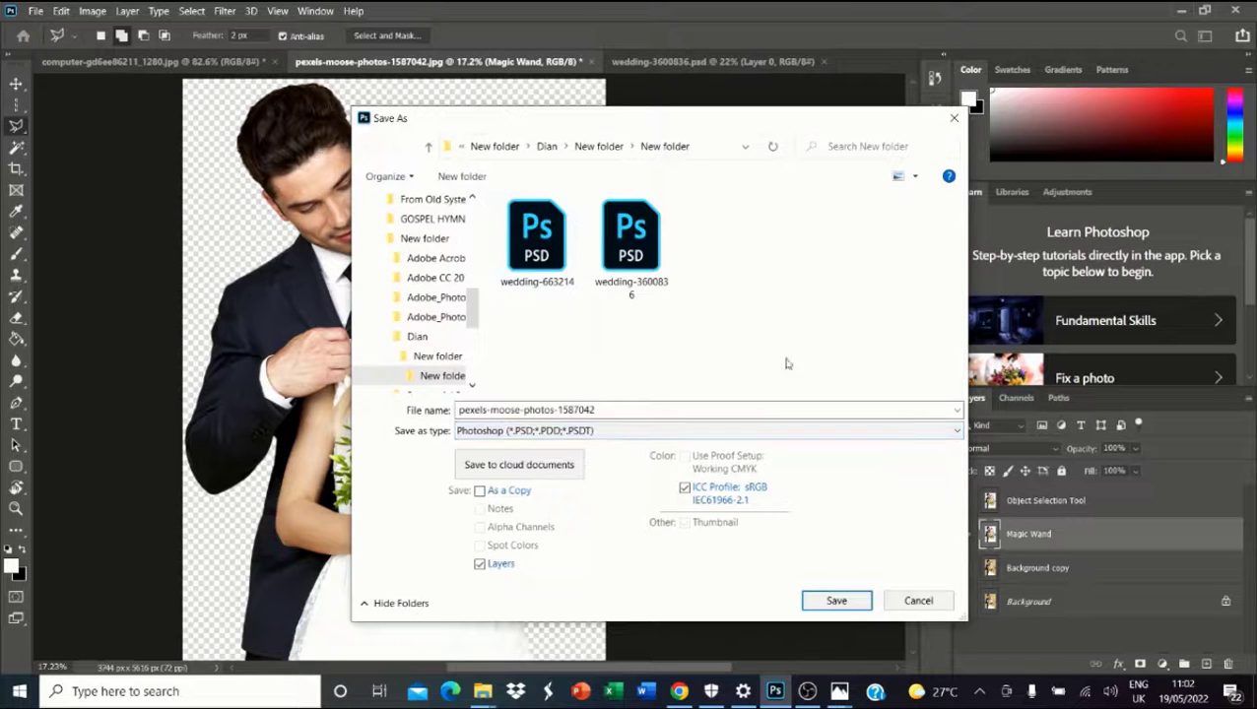
left_click(836, 601)
left_click(809, 187)
scroll(654, 317, "down", 2)
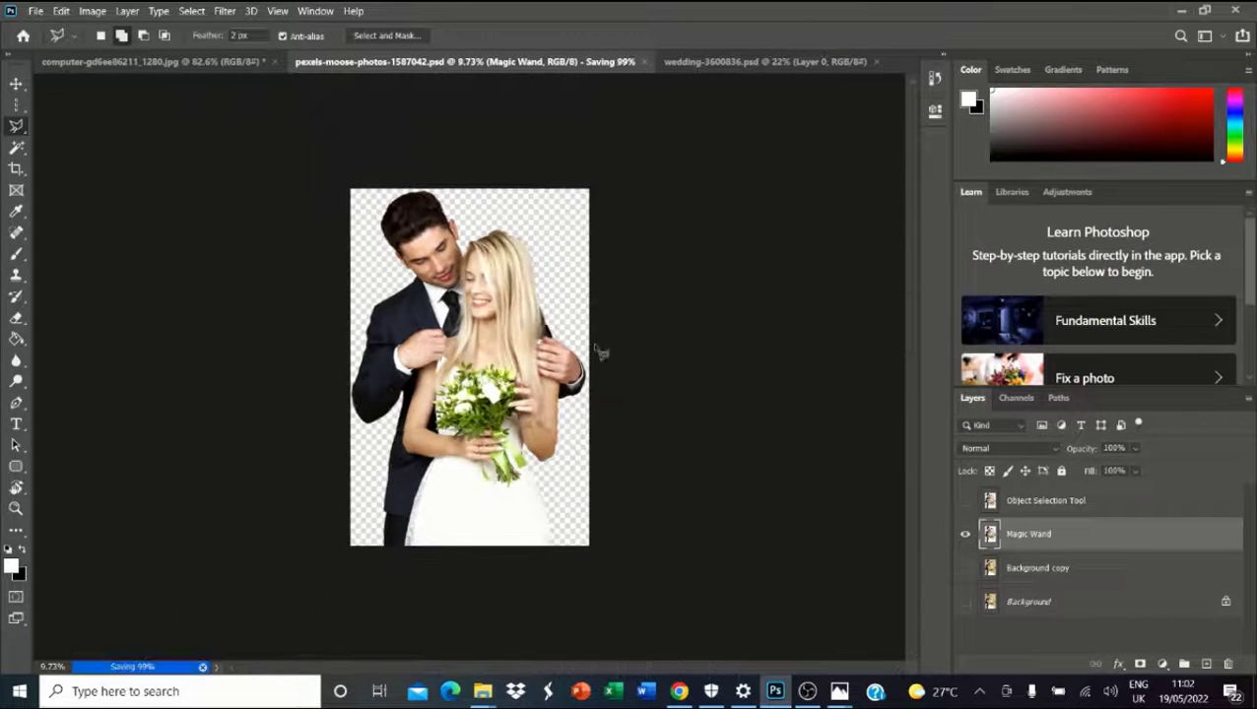
scroll(598, 354, "up", 2)
scroll(511, 307, "down", 1)
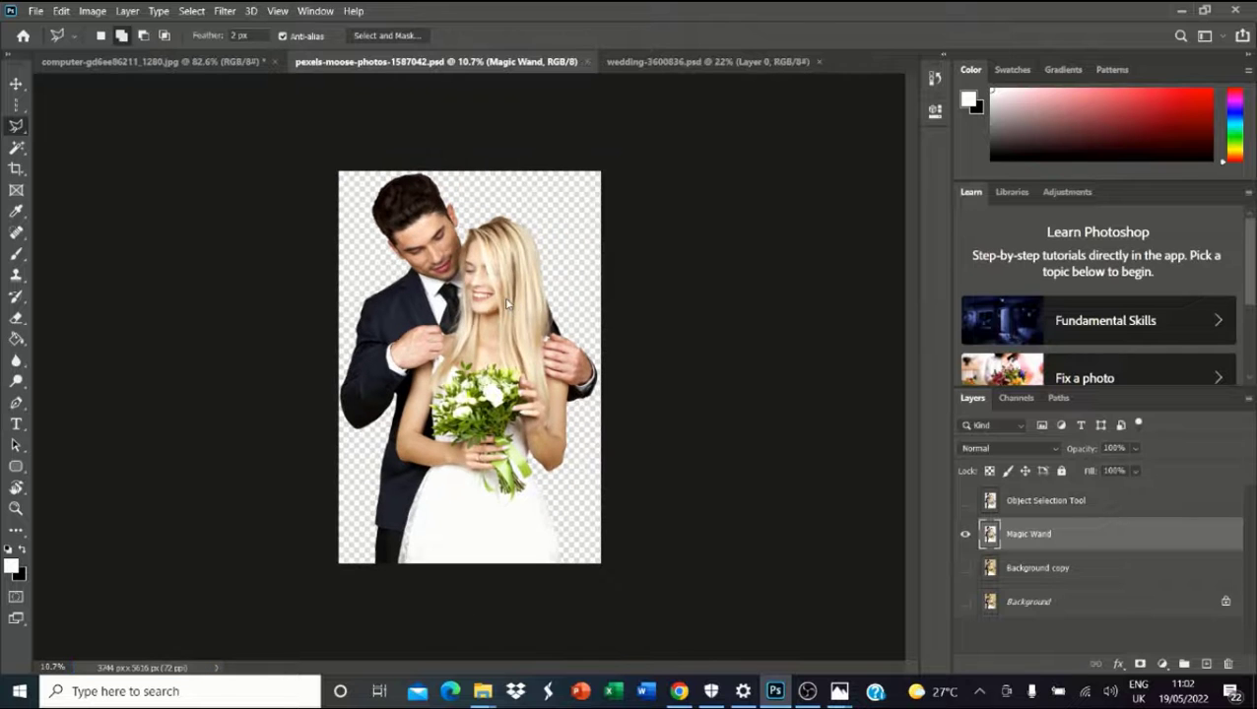
scroll(512, 307, "up", 2)
scroll(532, 276, "down", 2)
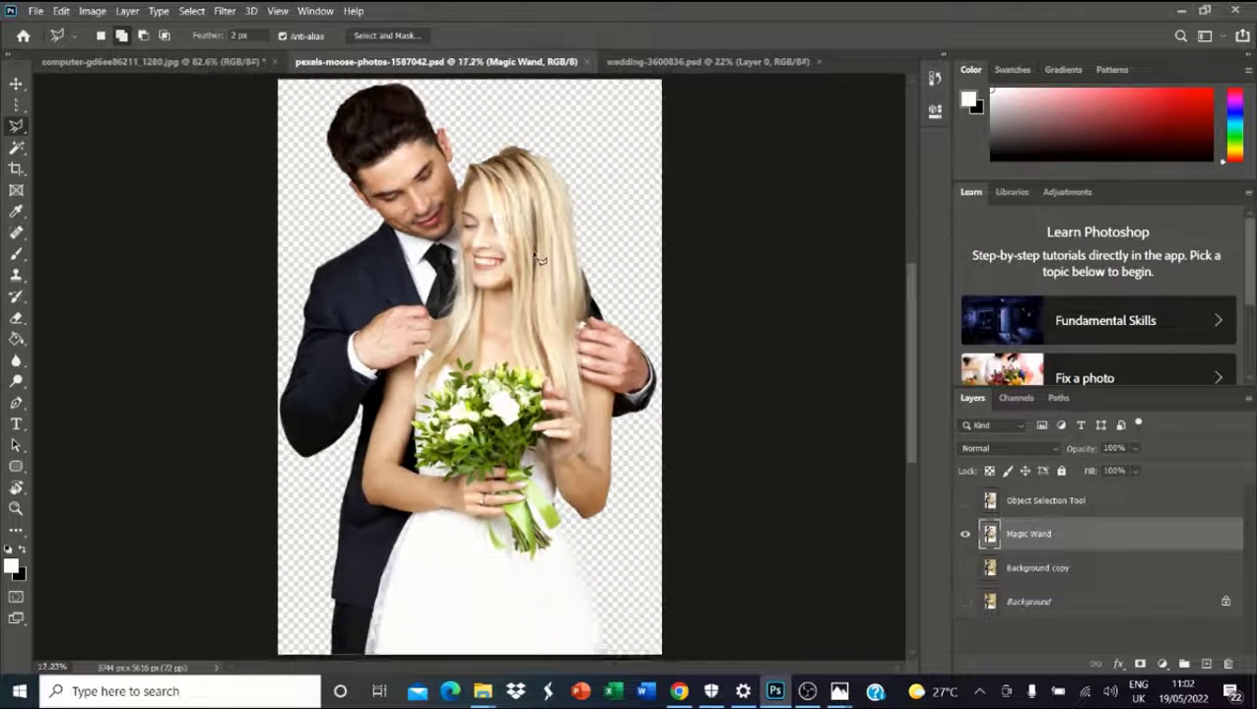
scroll(539, 264, "up", 1)
scroll(554, 301, "up", 1)
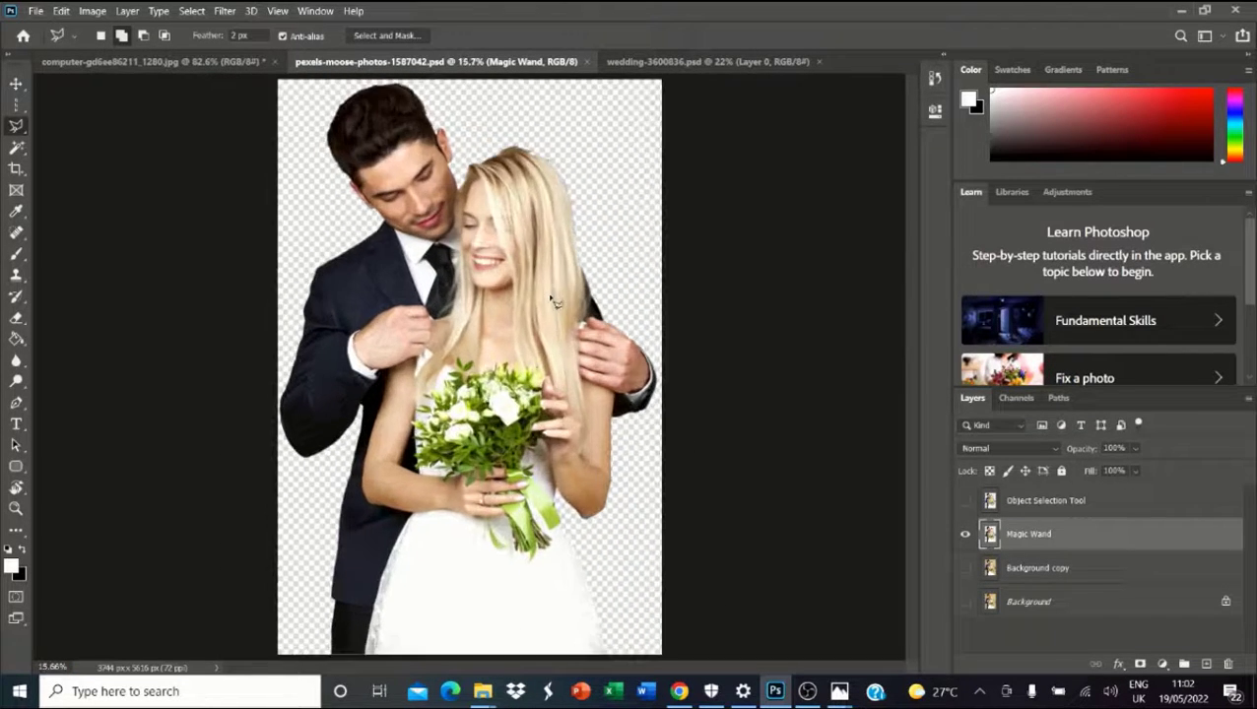
scroll(554, 301, "down", 2)
scroll(631, 335, "up", 2)
Show the variants grouped with the Magic Wand Tool and switch to the Pen Tool in Path mode.
left_click(22, 155)
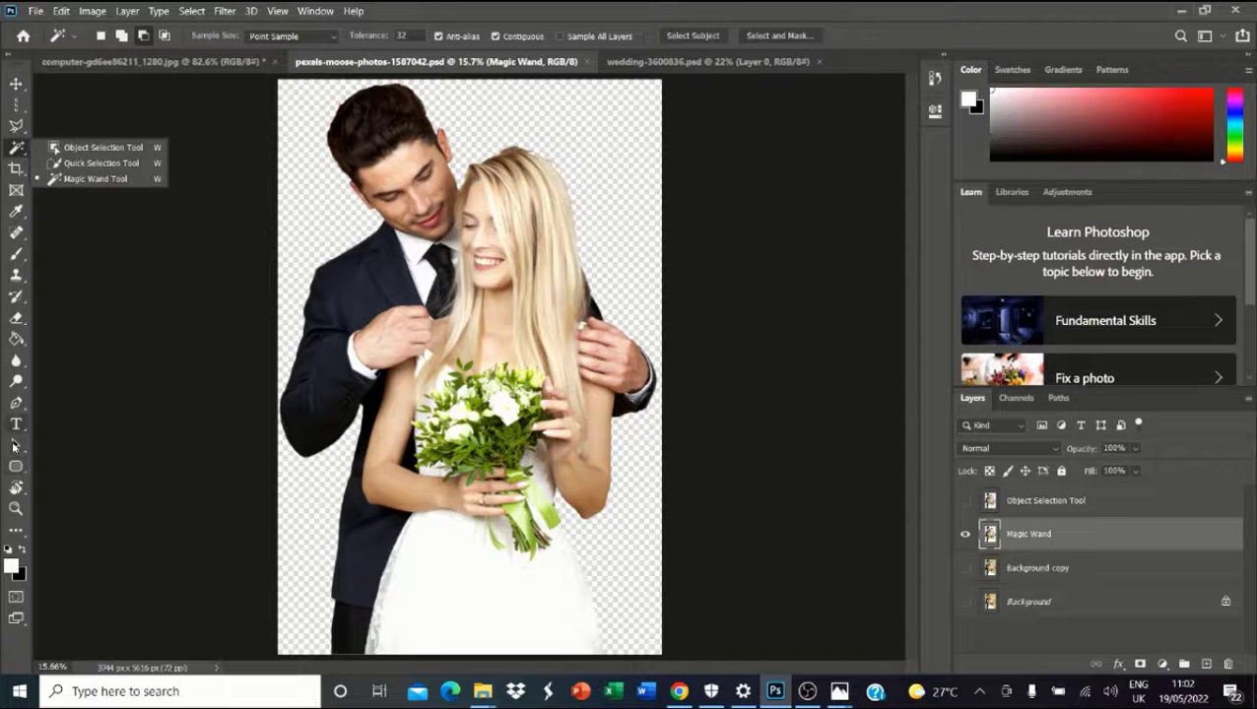
left_click_drag(19, 406, 74, 415)
scroll(709, 337, "down", 1)
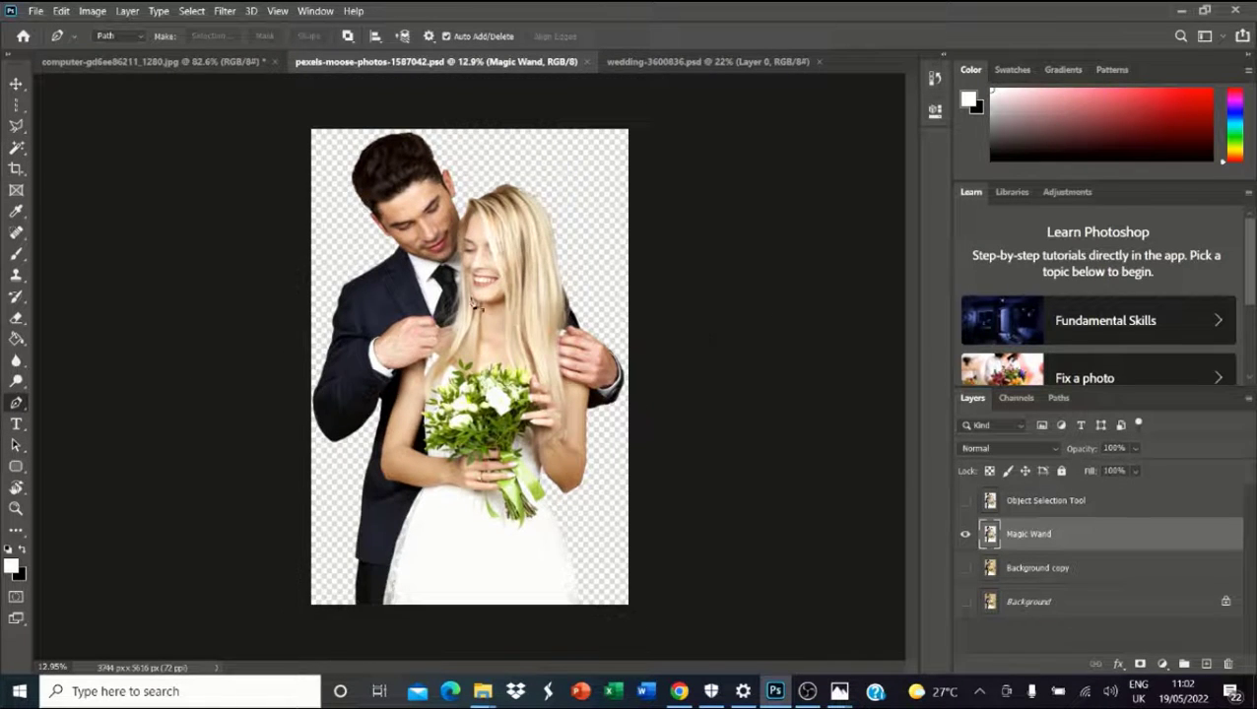
scroll(476, 303, "up", 1)
scroll(481, 291, "down", 1)
scroll(485, 273, "up", 1)
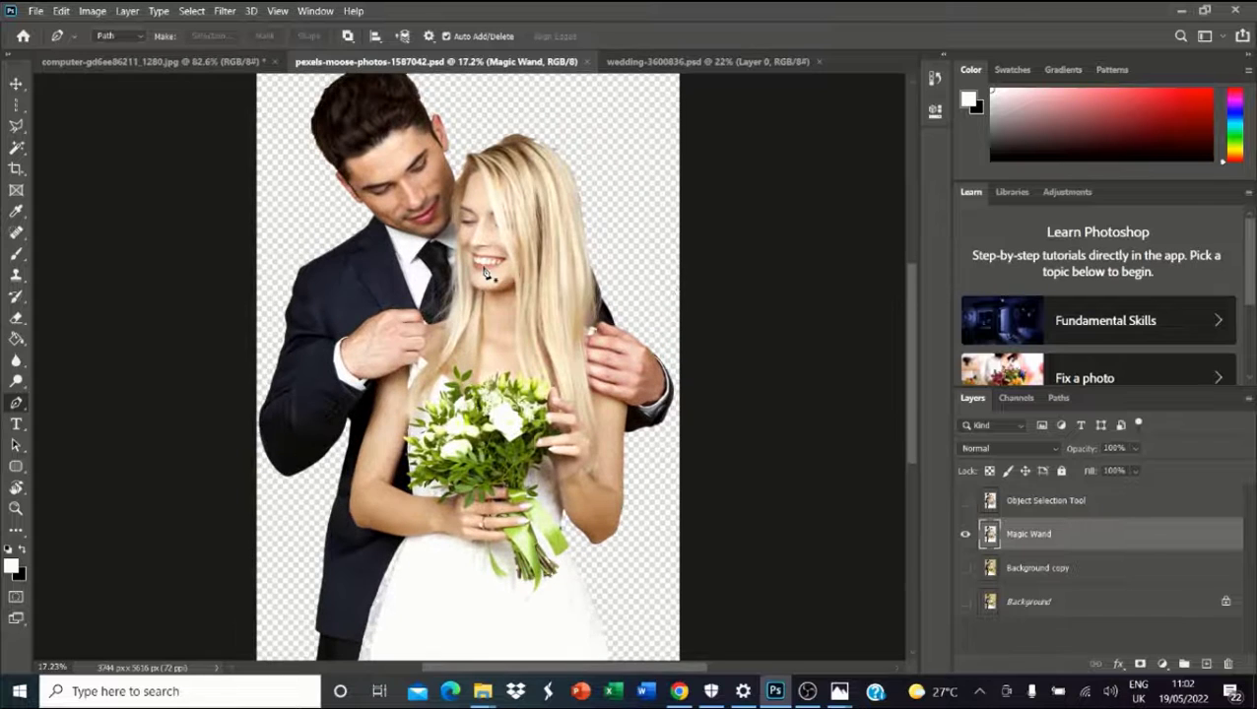